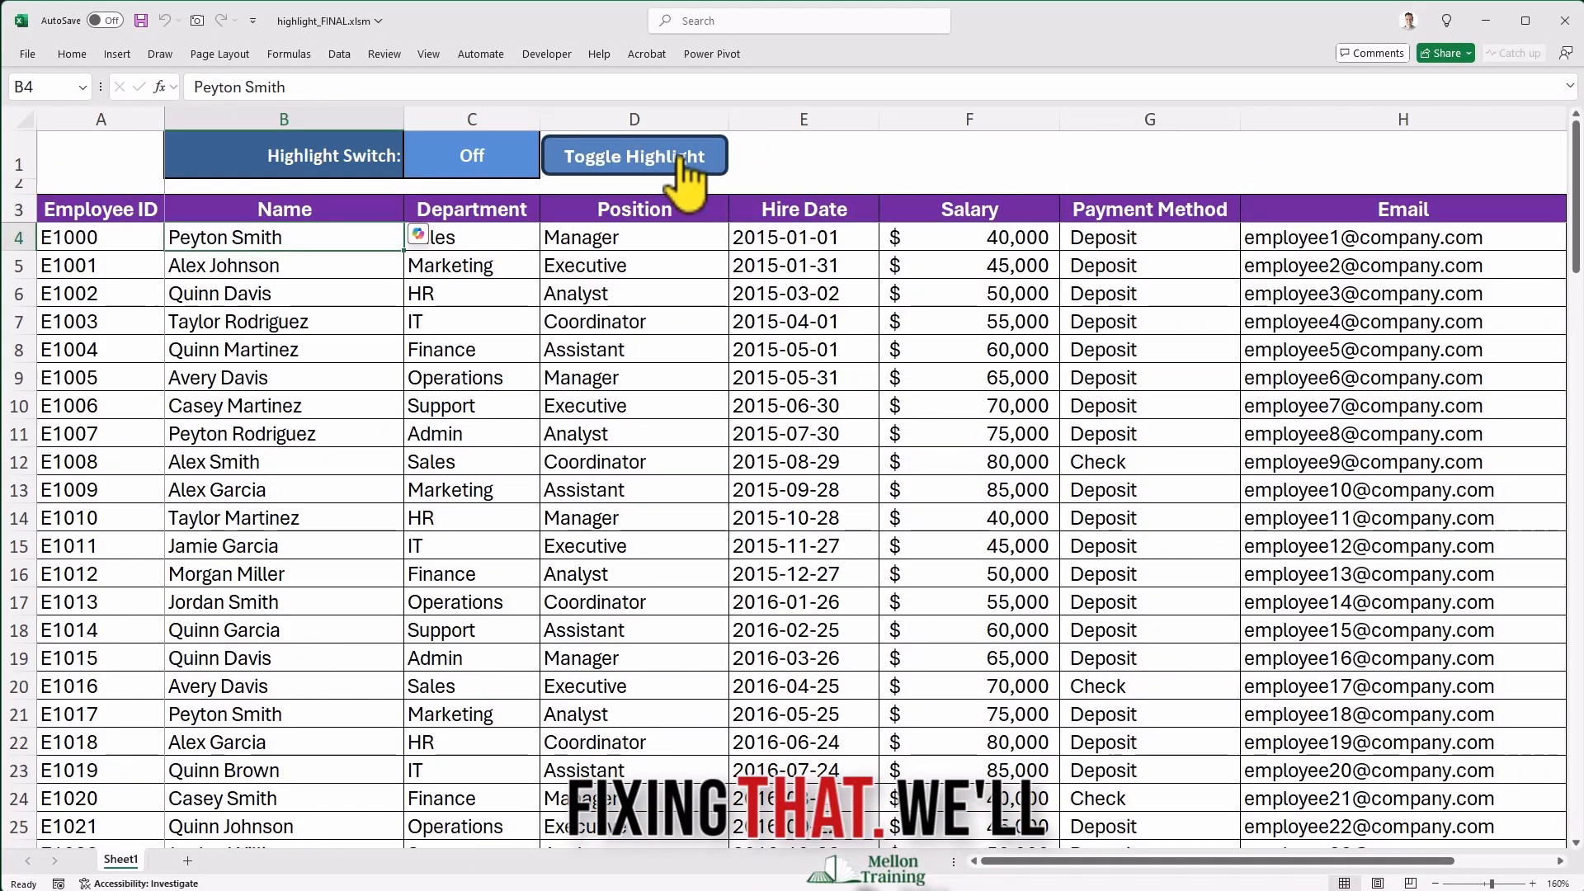
Turn on the crosshair highlight and select cells in different rows and columns of the employee table to check how it follows
left_click(693, 157)
left_click(475, 406)
left_click(123, 324)
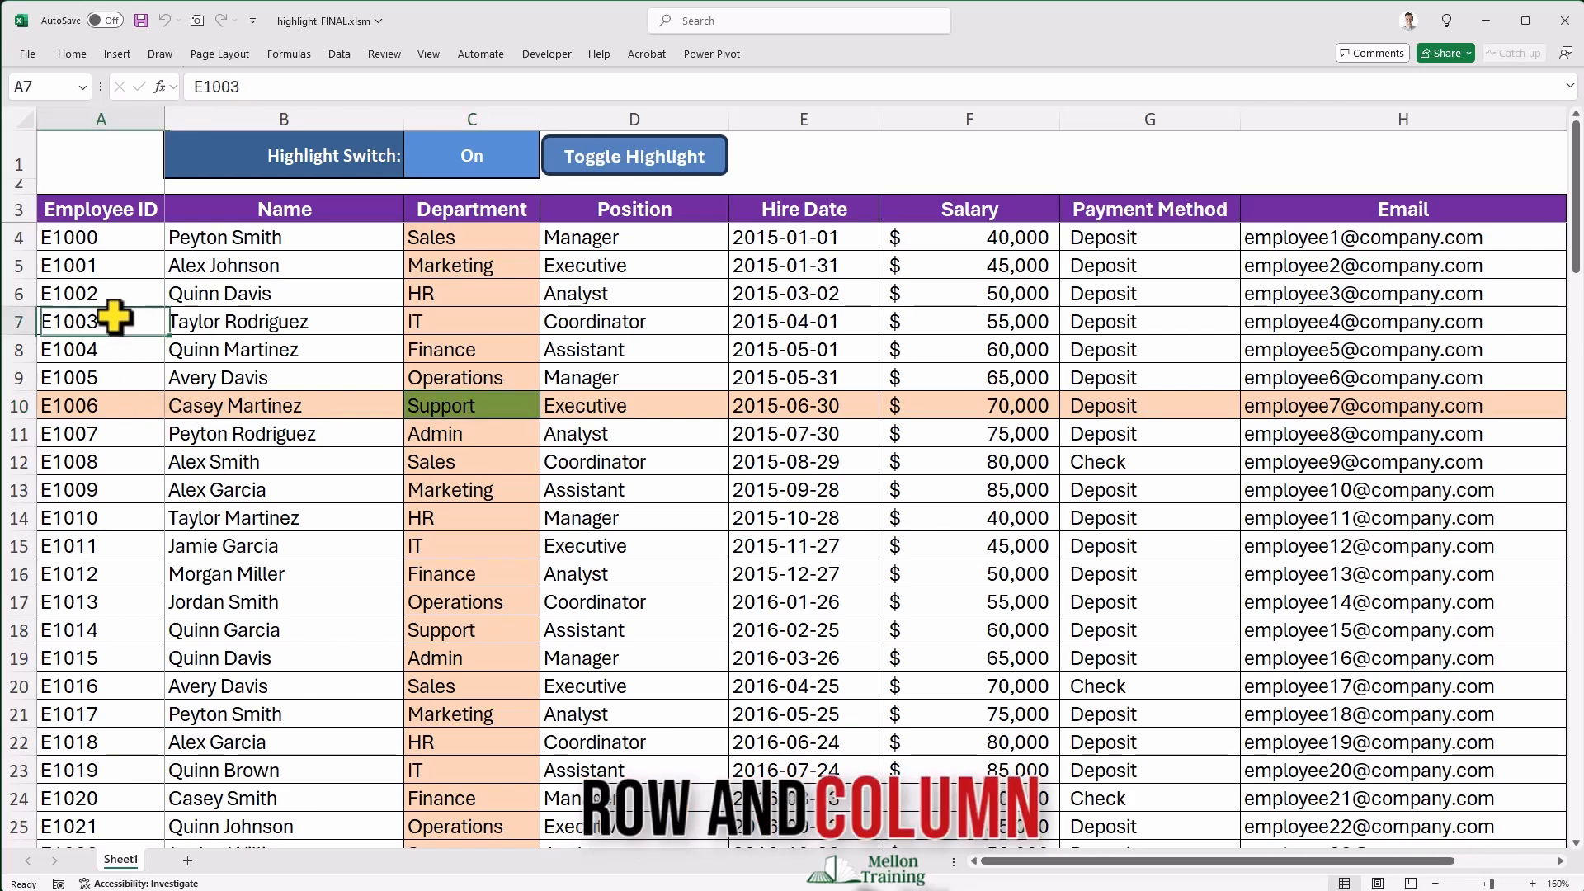
left_click(805, 491)
scroll(583, 577, "down", 19)
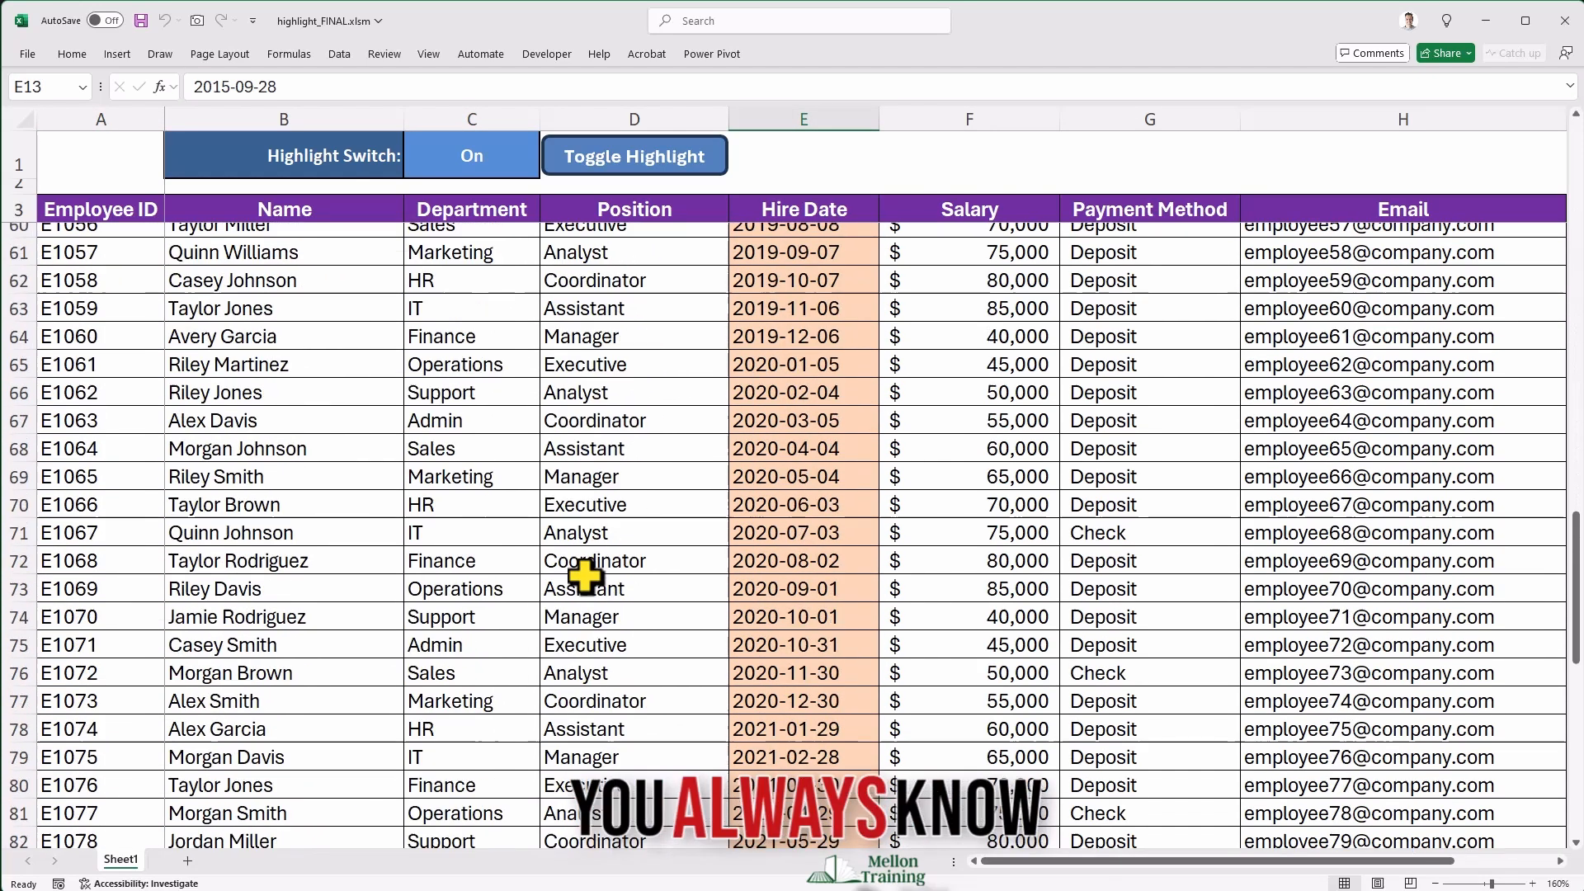
scroll(585, 575, "down", 4)
left_click(336, 577)
left_click(116, 412)
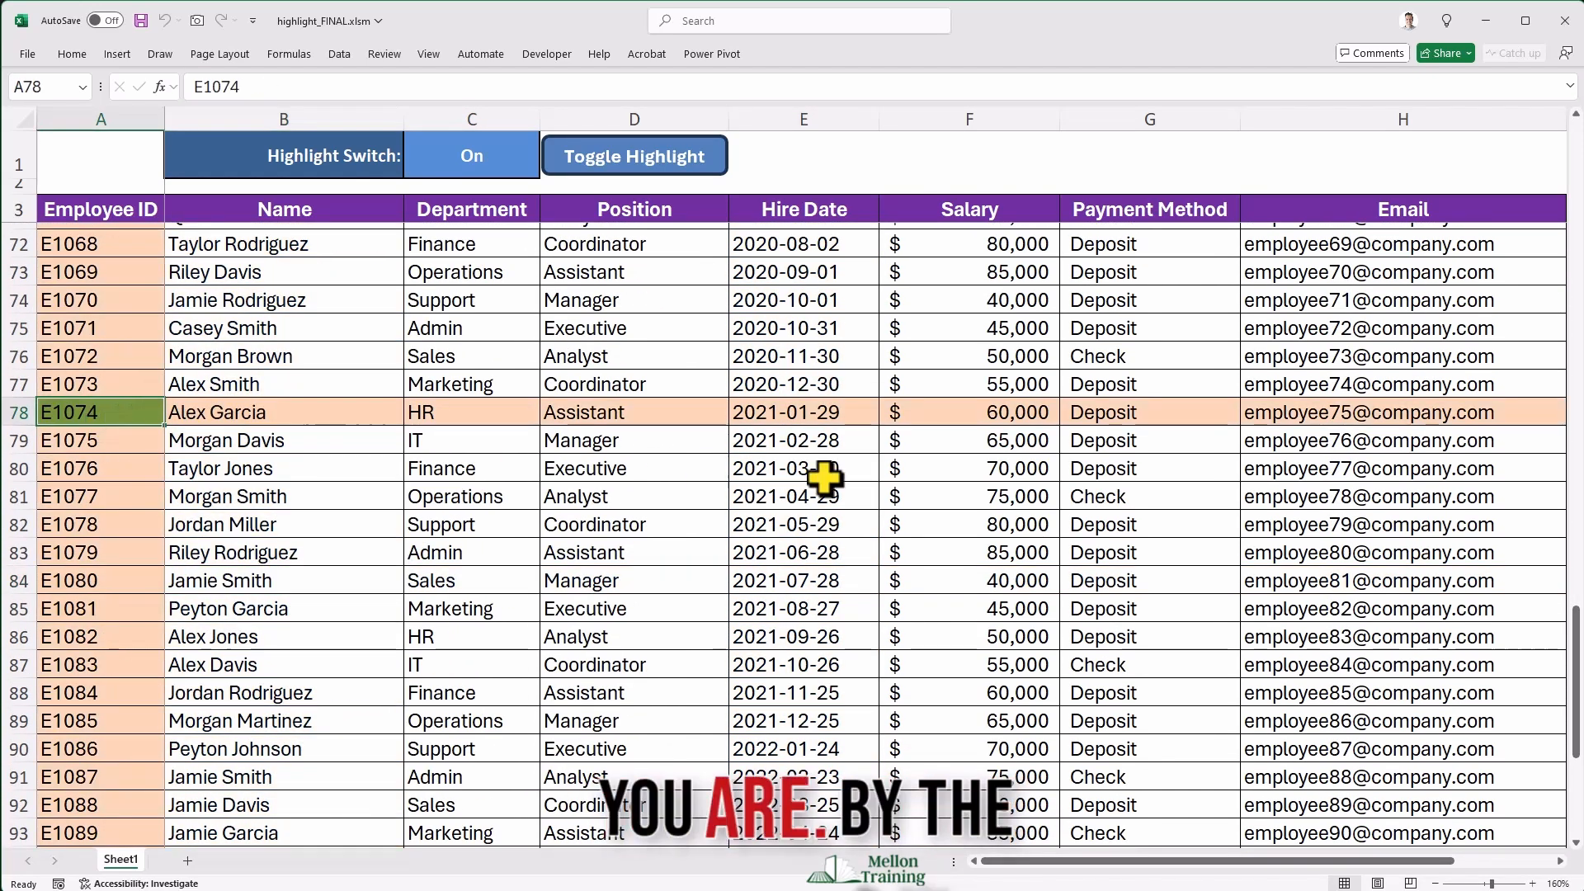
left_click(1234, 334)
left_click(948, 580)
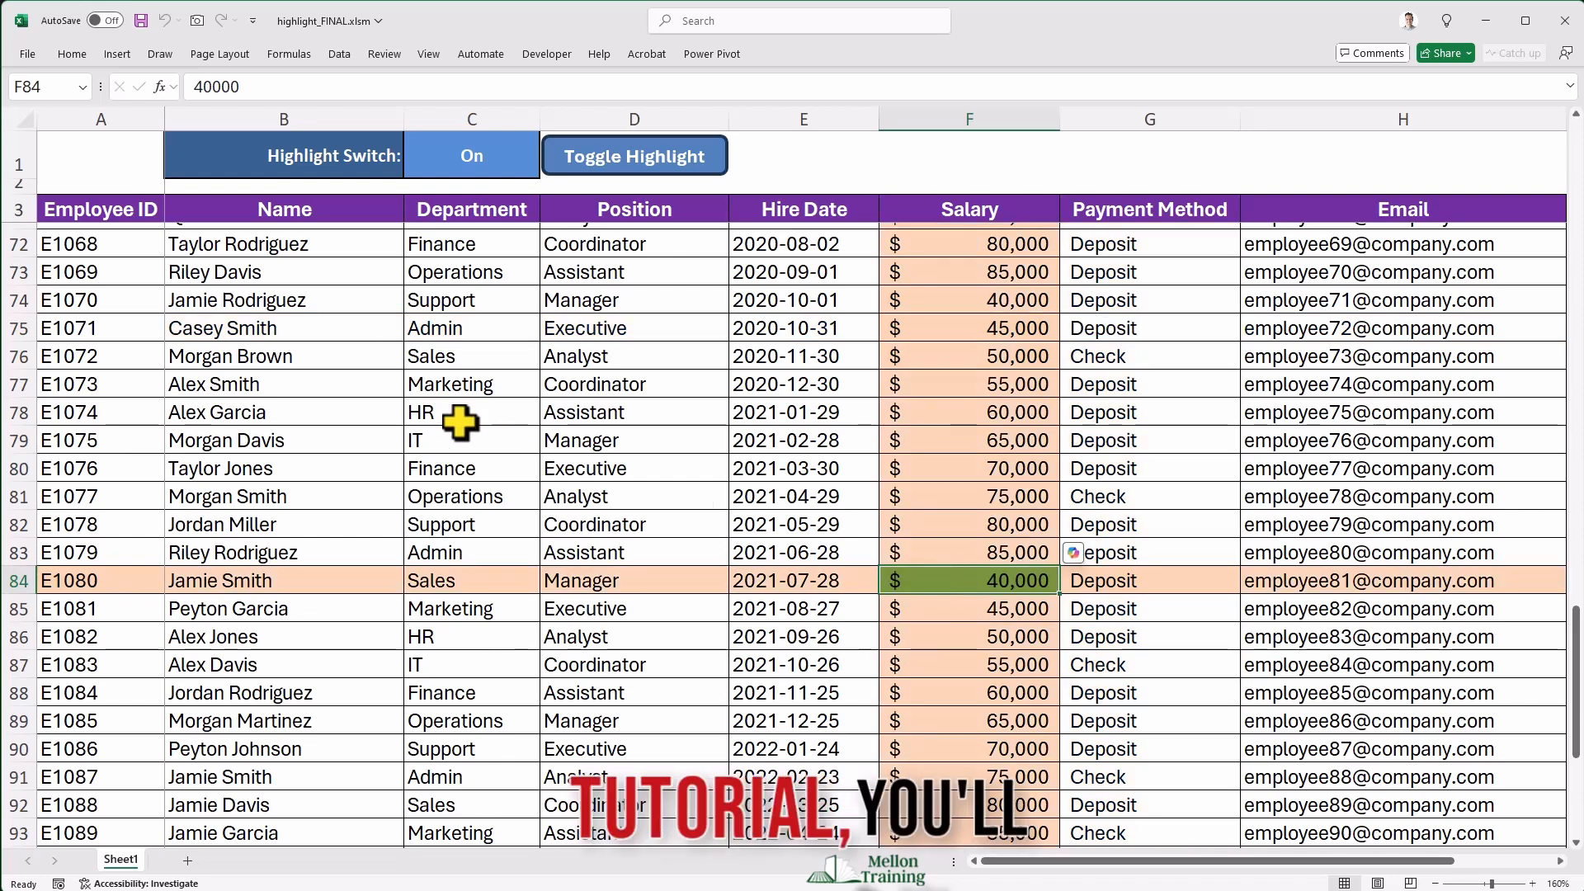
left_click(435, 412)
scroll(388, 540, "up", 20)
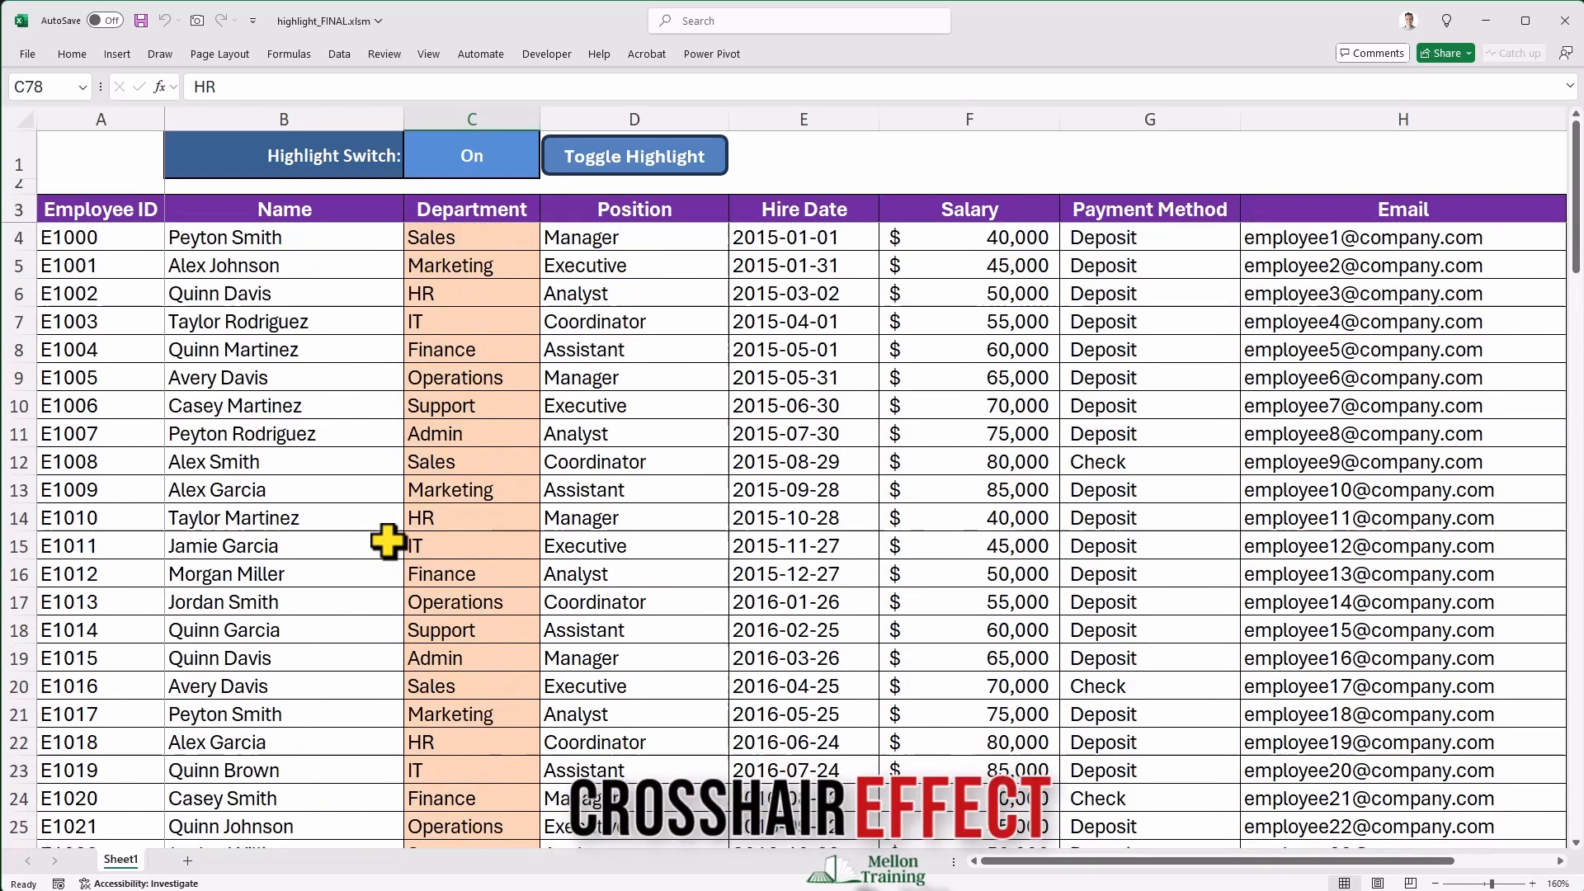
Turn the crosshair highlight off and select several cells in the upper part of the table to compare the behaviour
left_click(644, 157)
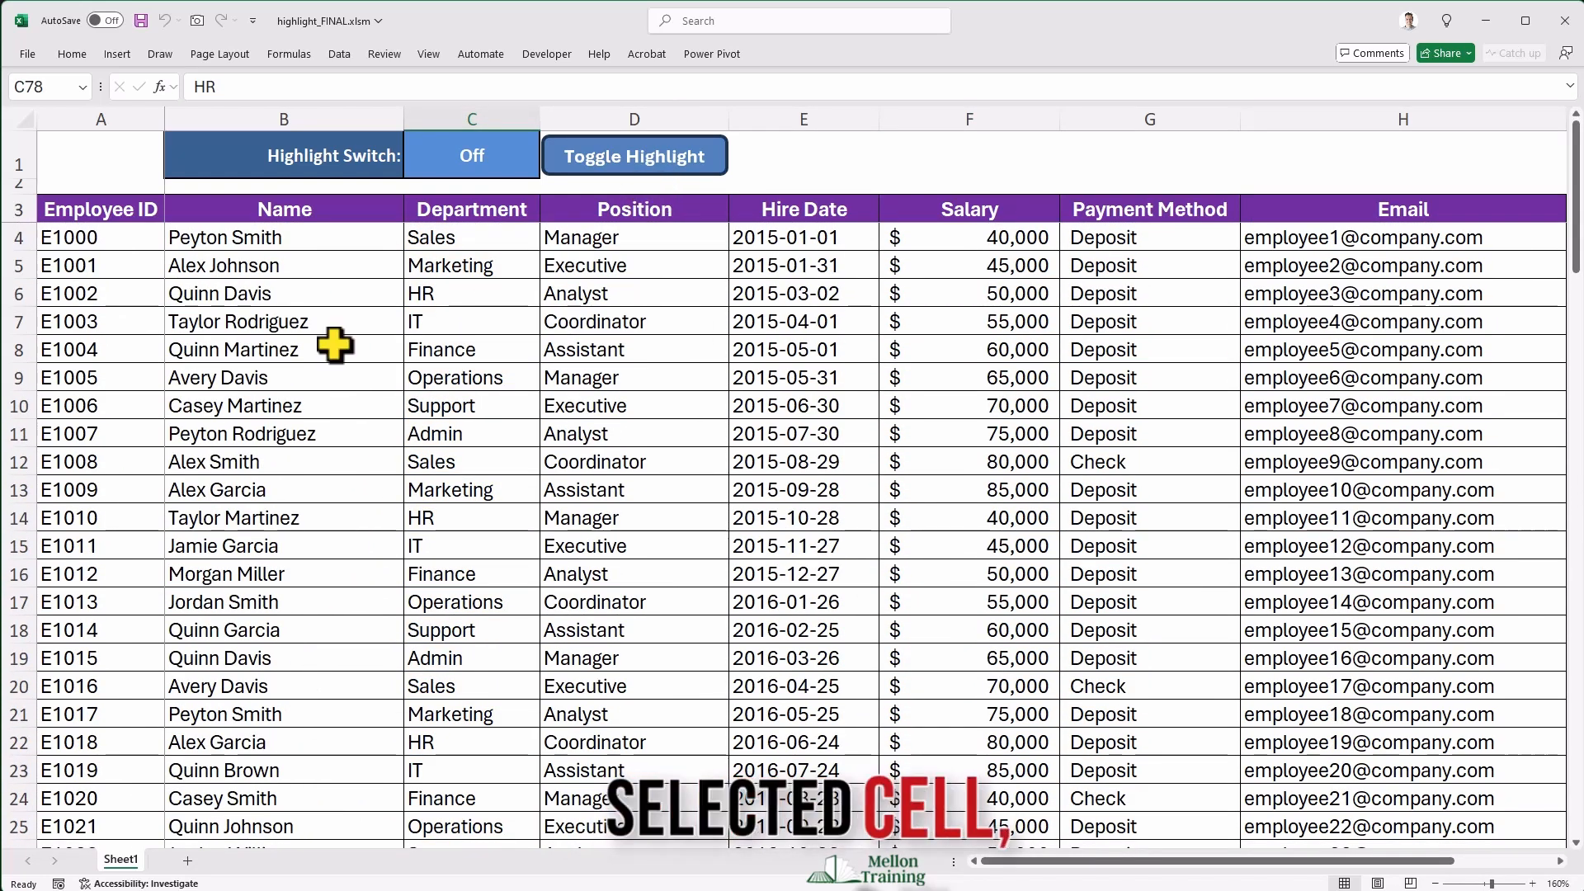
left_click(248, 378)
left_click(542, 410)
left_click(264, 571)
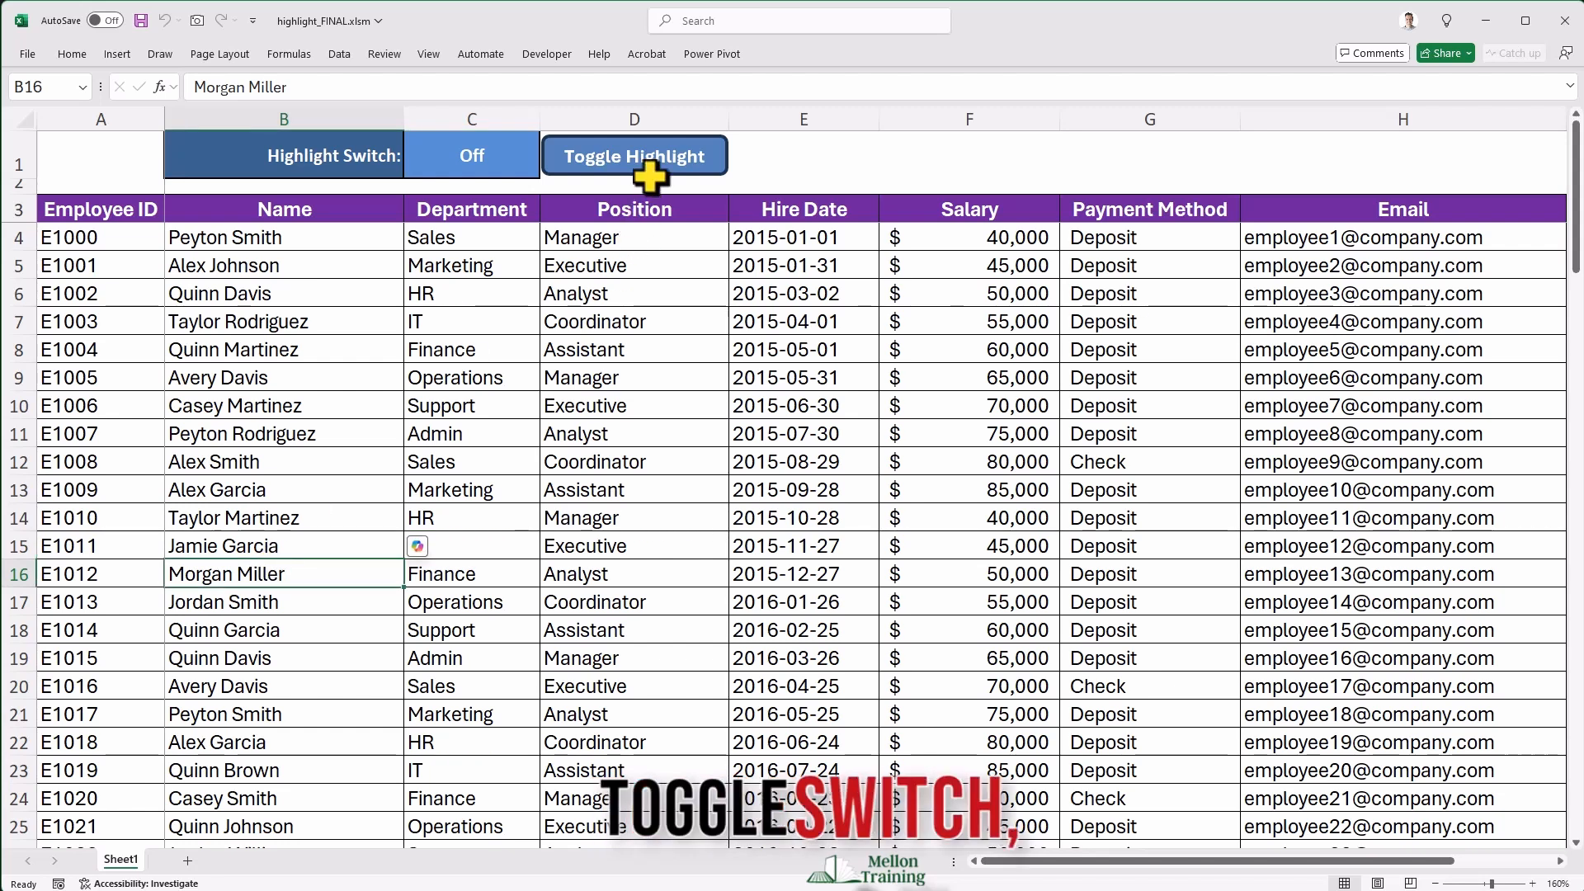
Switch the crosshair highlight back on, test it on Position, Department, Name and Salary cells, and toggle it once more
left_click(658, 165)
left_click(599, 381)
left_click(452, 517)
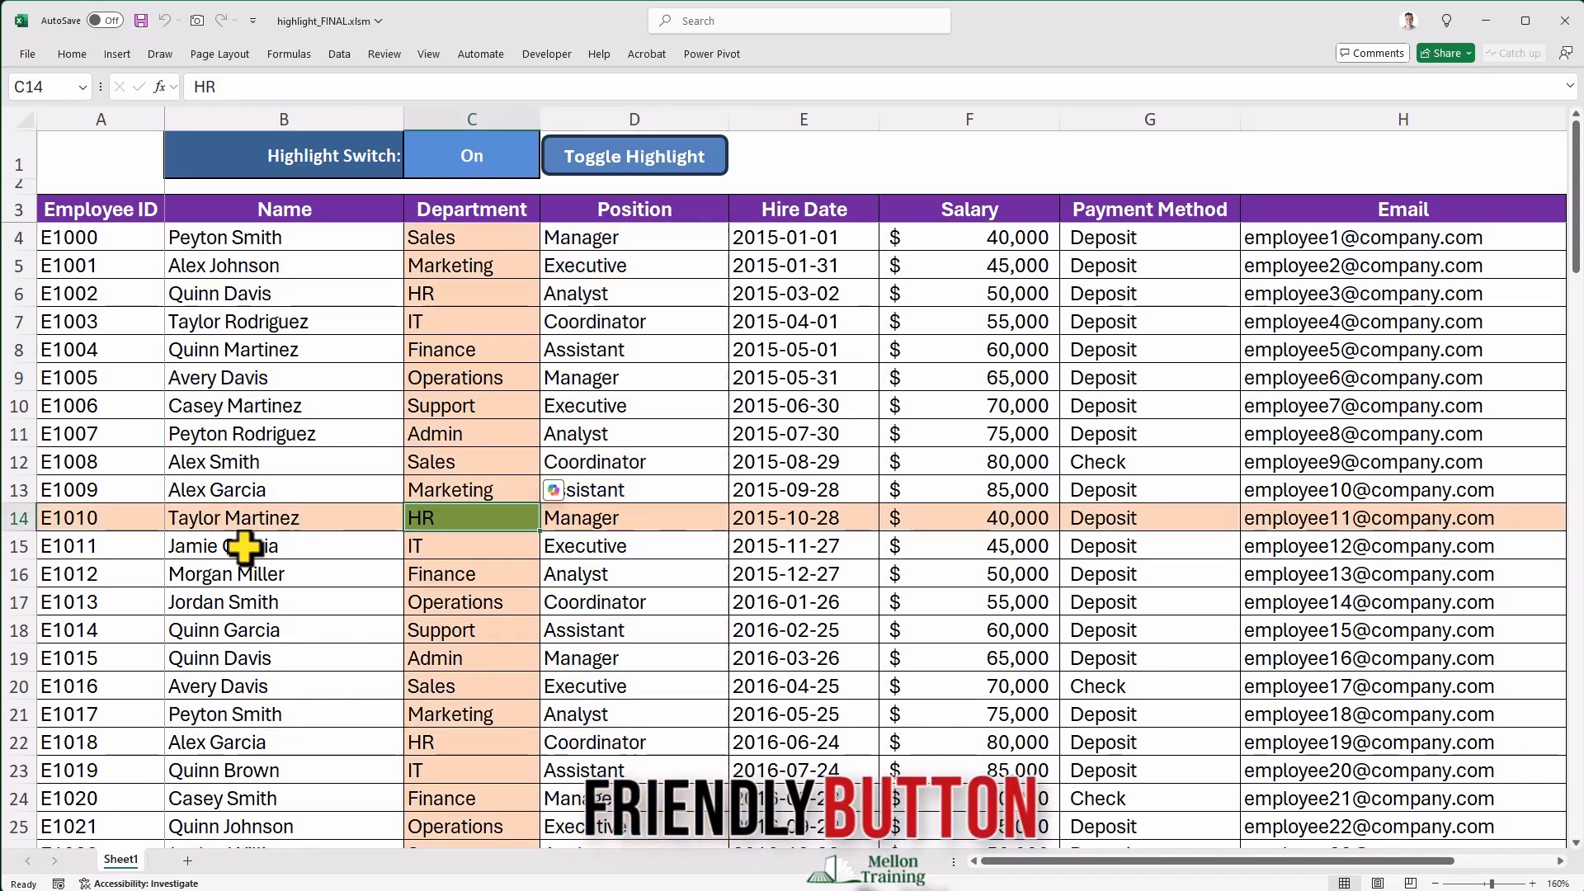
left_click(219, 658)
left_click(957, 378)
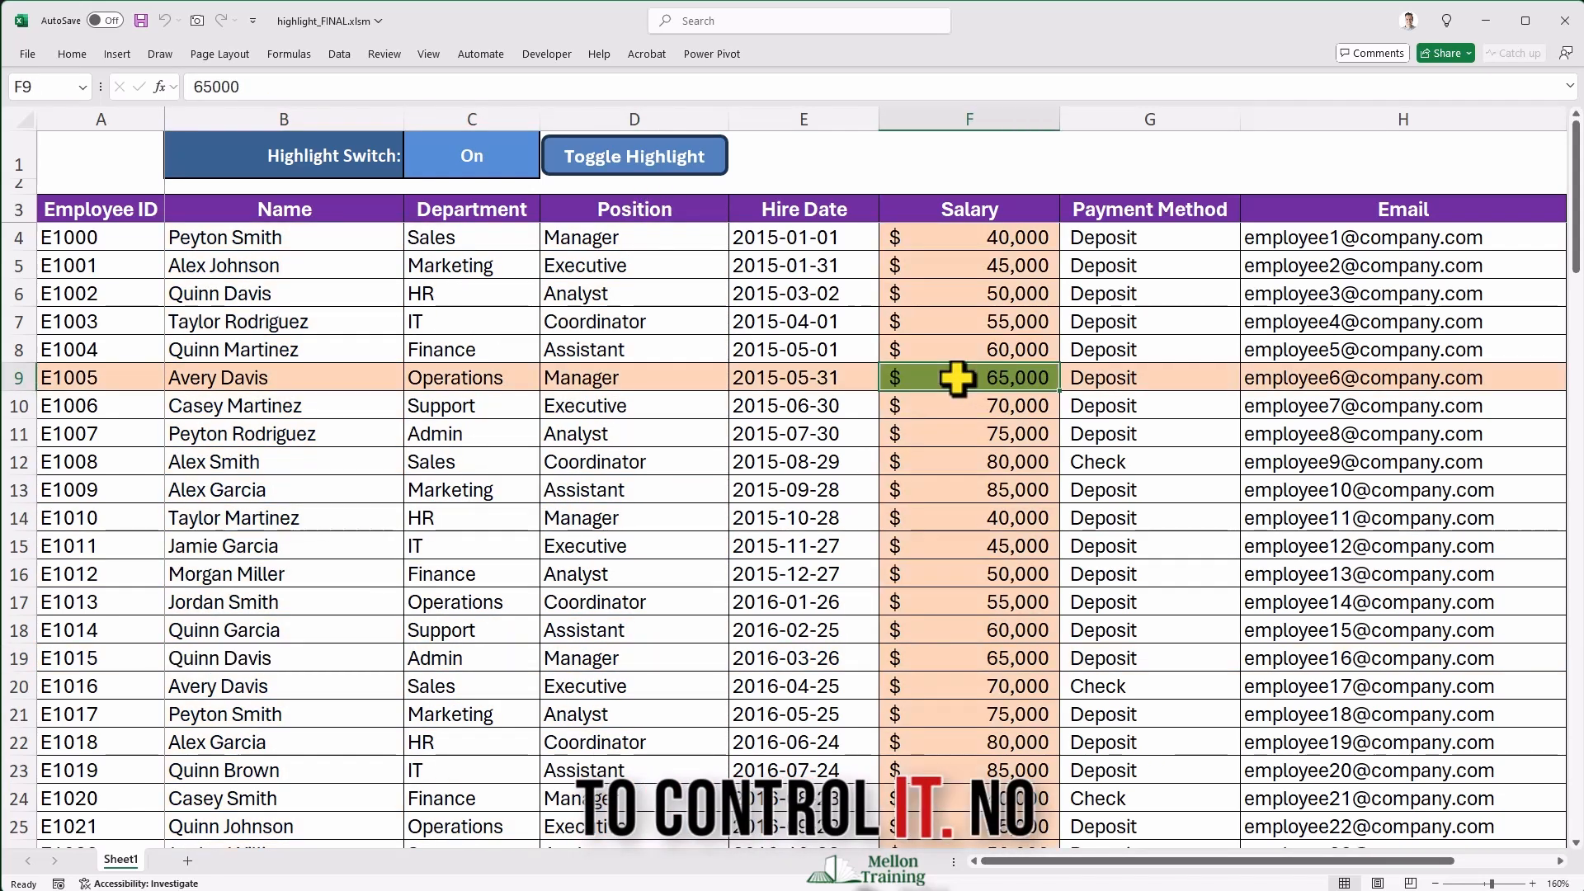
left_click(672, 165)
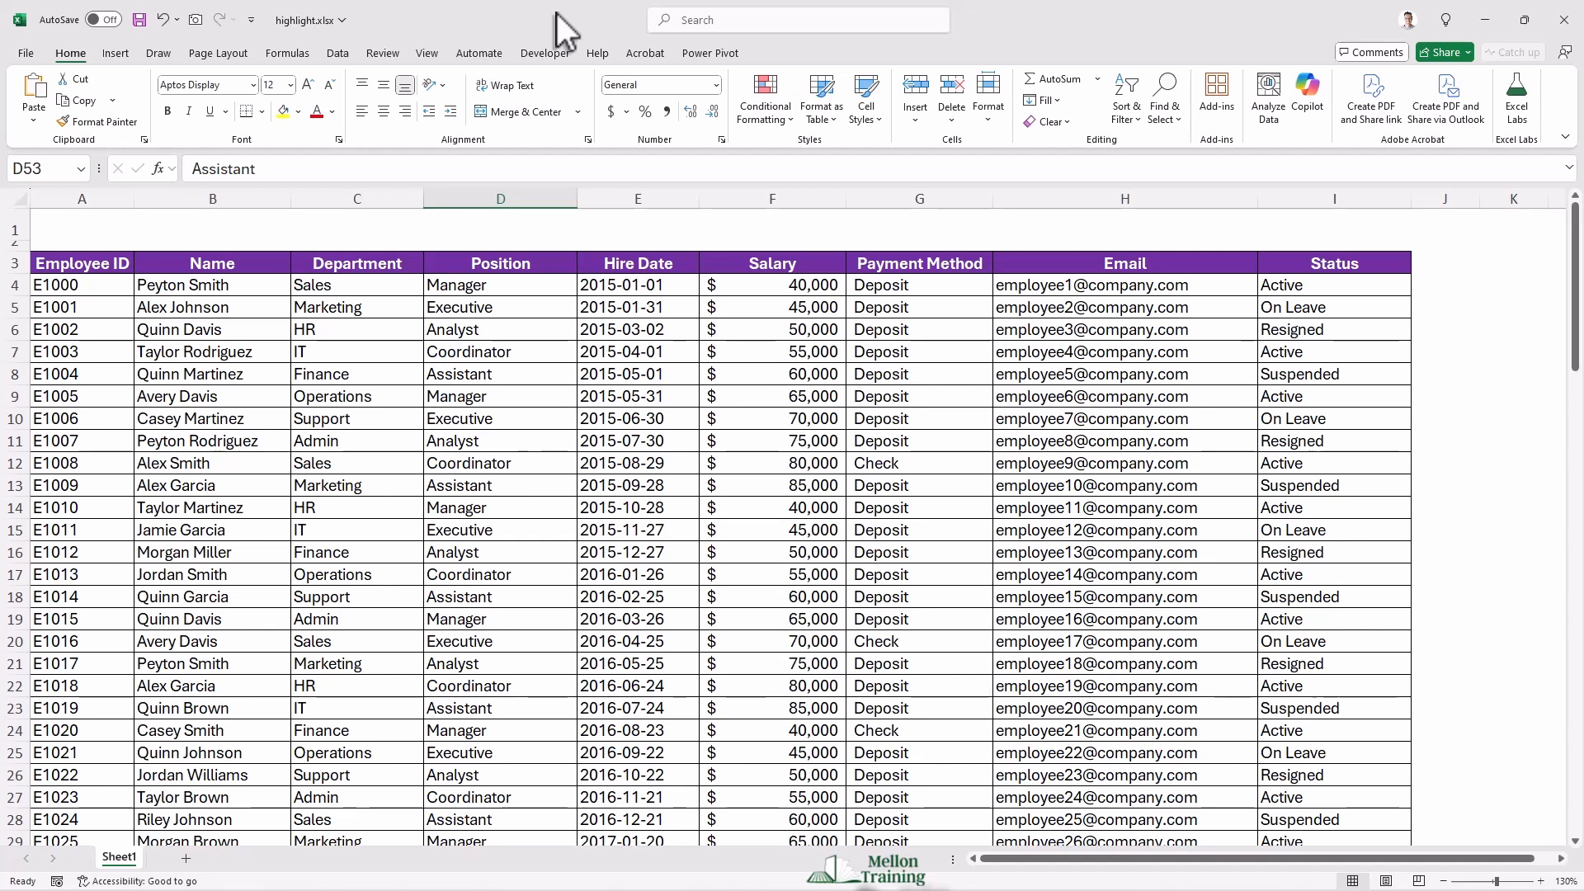
In highlight.xlsx, alternately select the whole of row 10 and the whole Hire Date column to view Excel's default selection shading
left_click(9, 421)
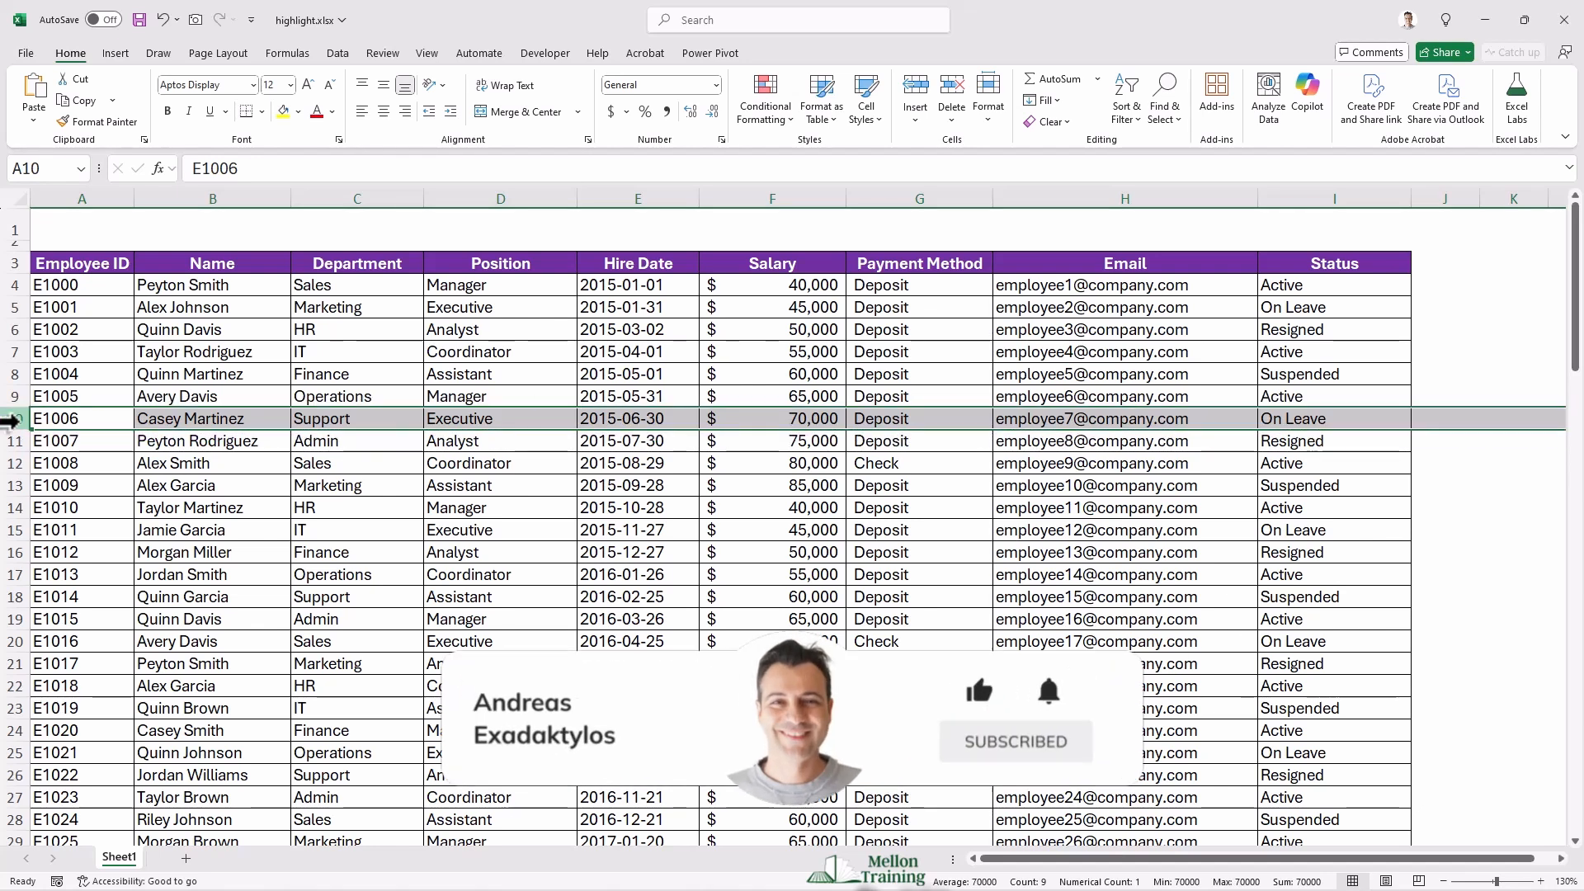
left_click(683, 200)
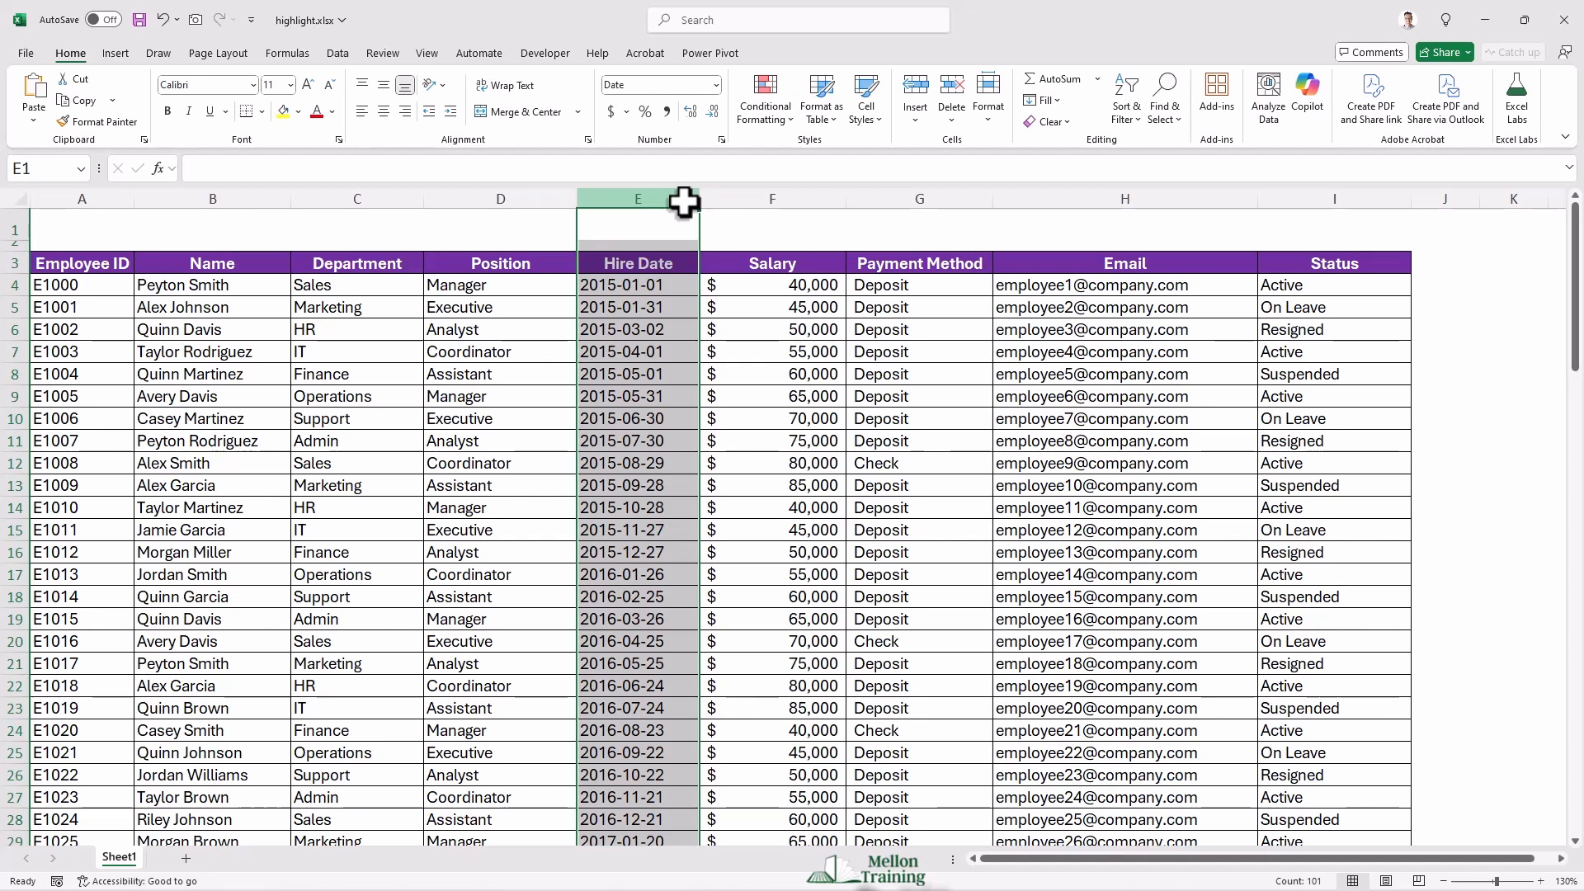
left_click(14, 419)
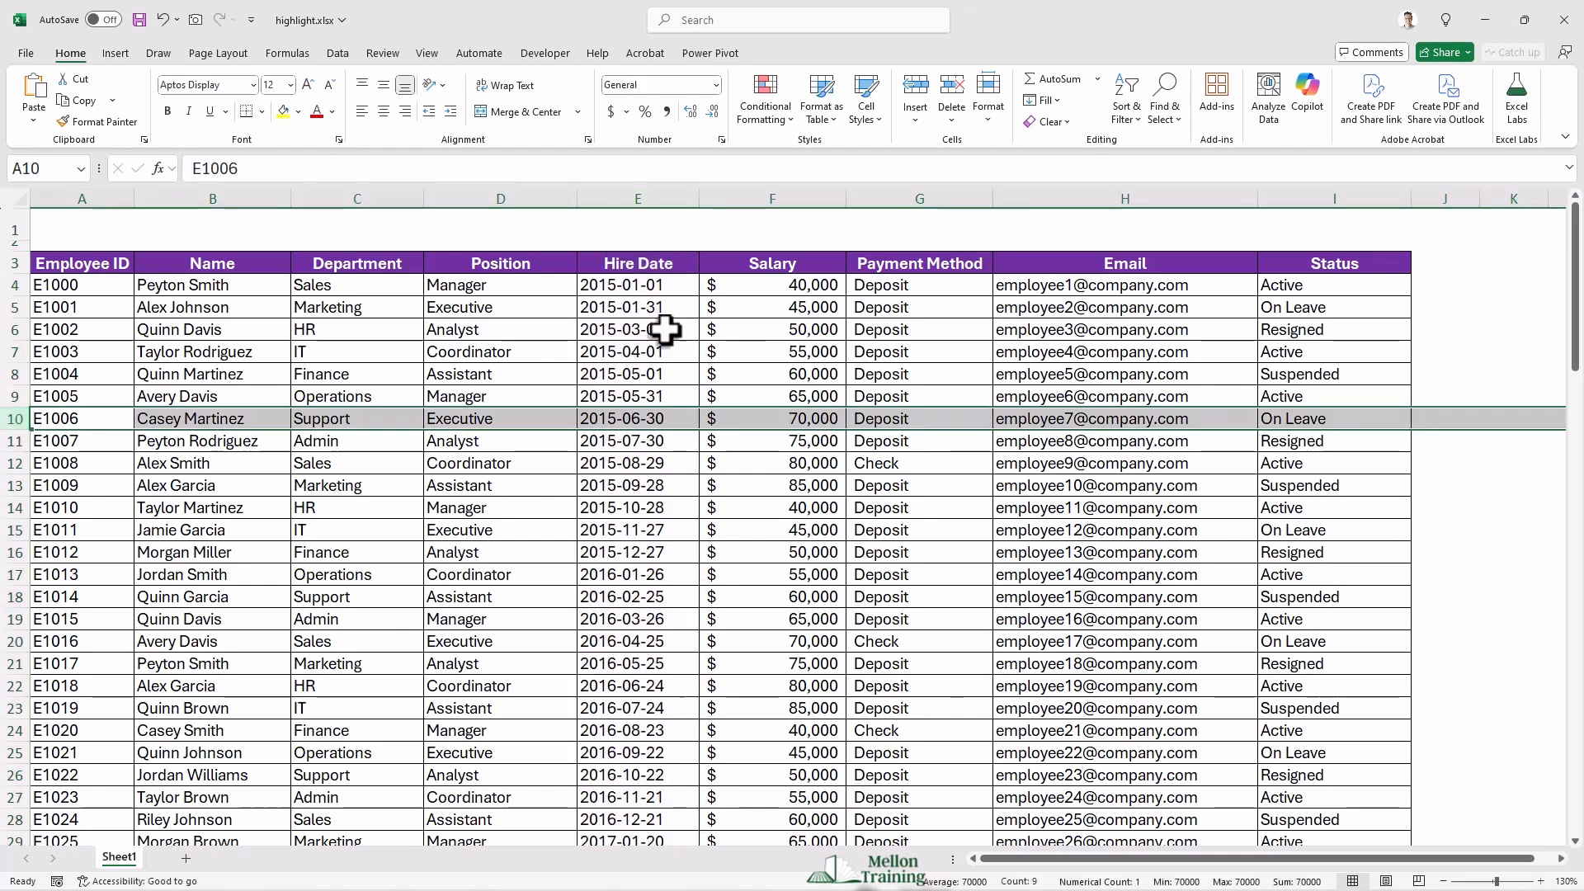
left_click(685, 191)
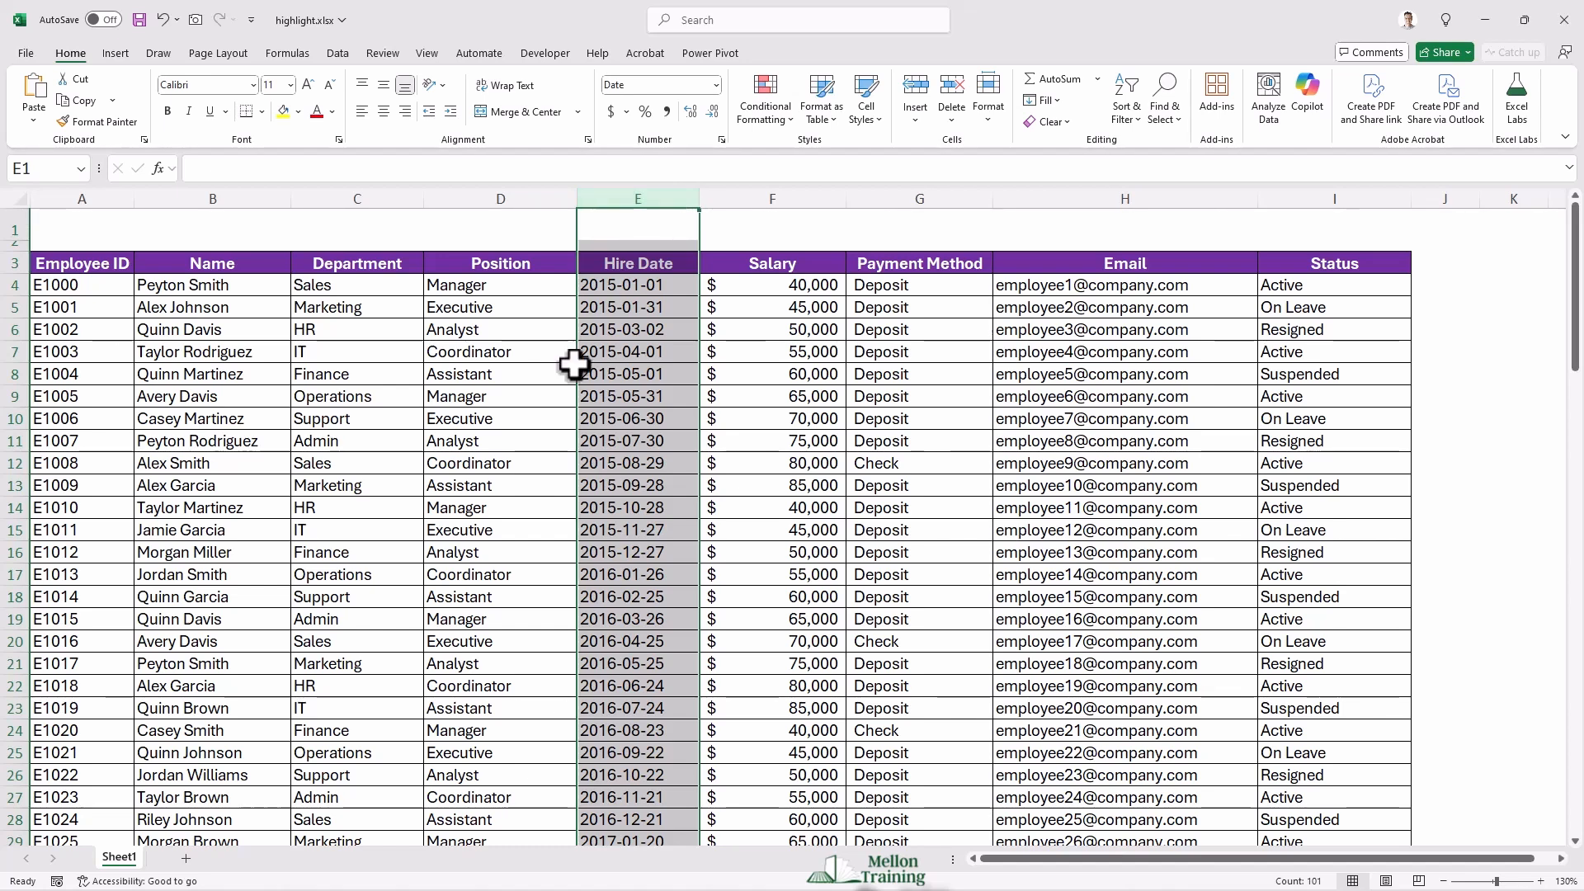
Start a formula-based conditional formatting rule for all employee records from A4 onward, using the formula =ROW()=CELL("row")
left_click(100, 295)
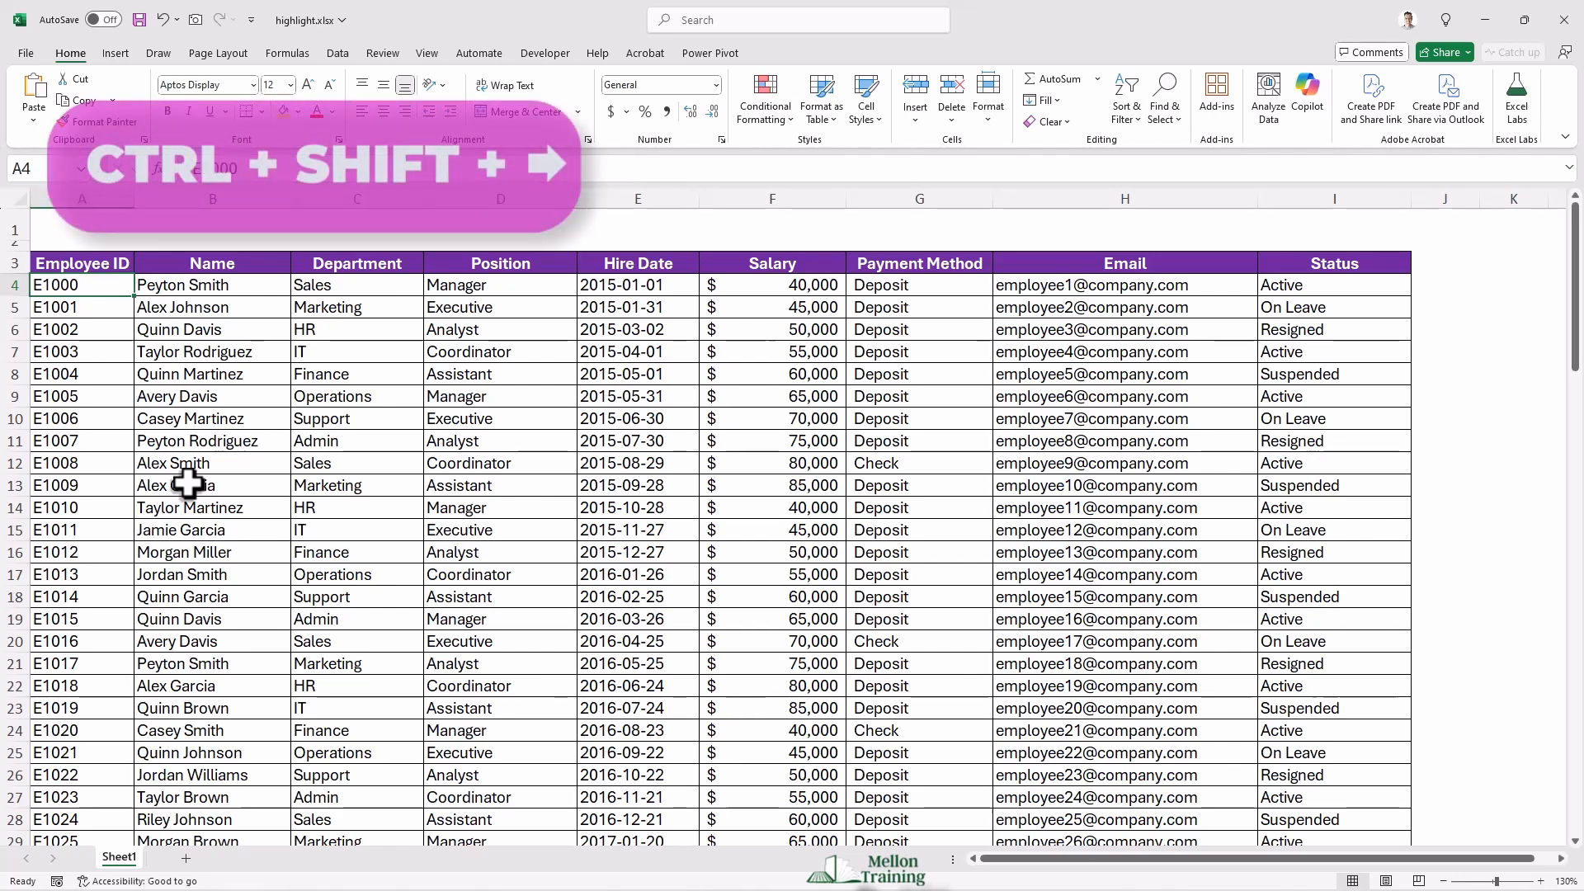
key("ctrl+shift+Right")
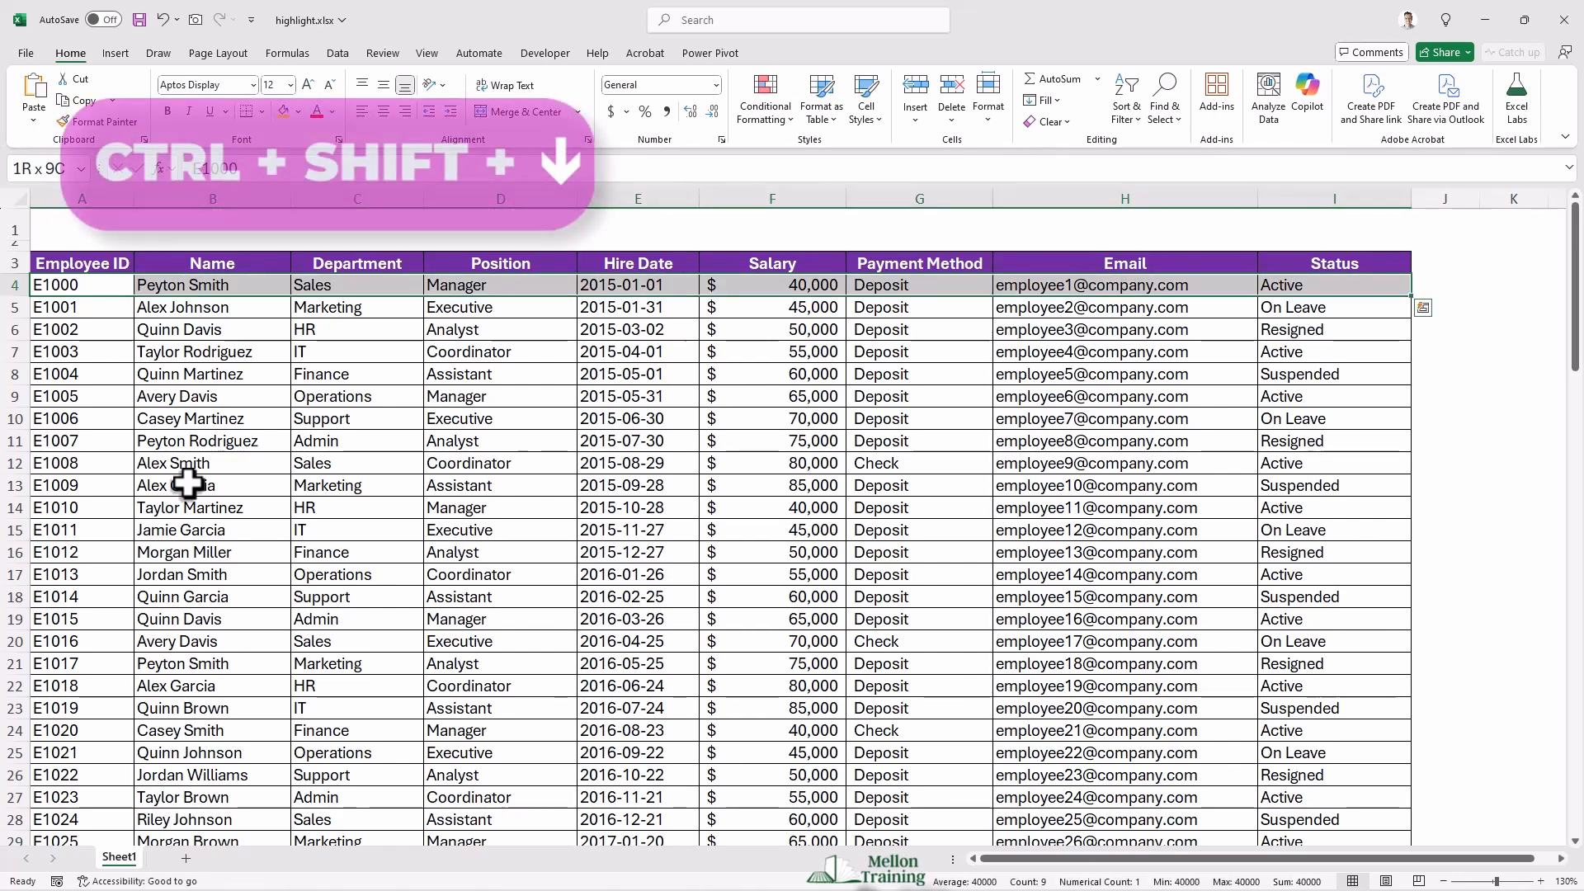
key("ctrl+shift+Down")
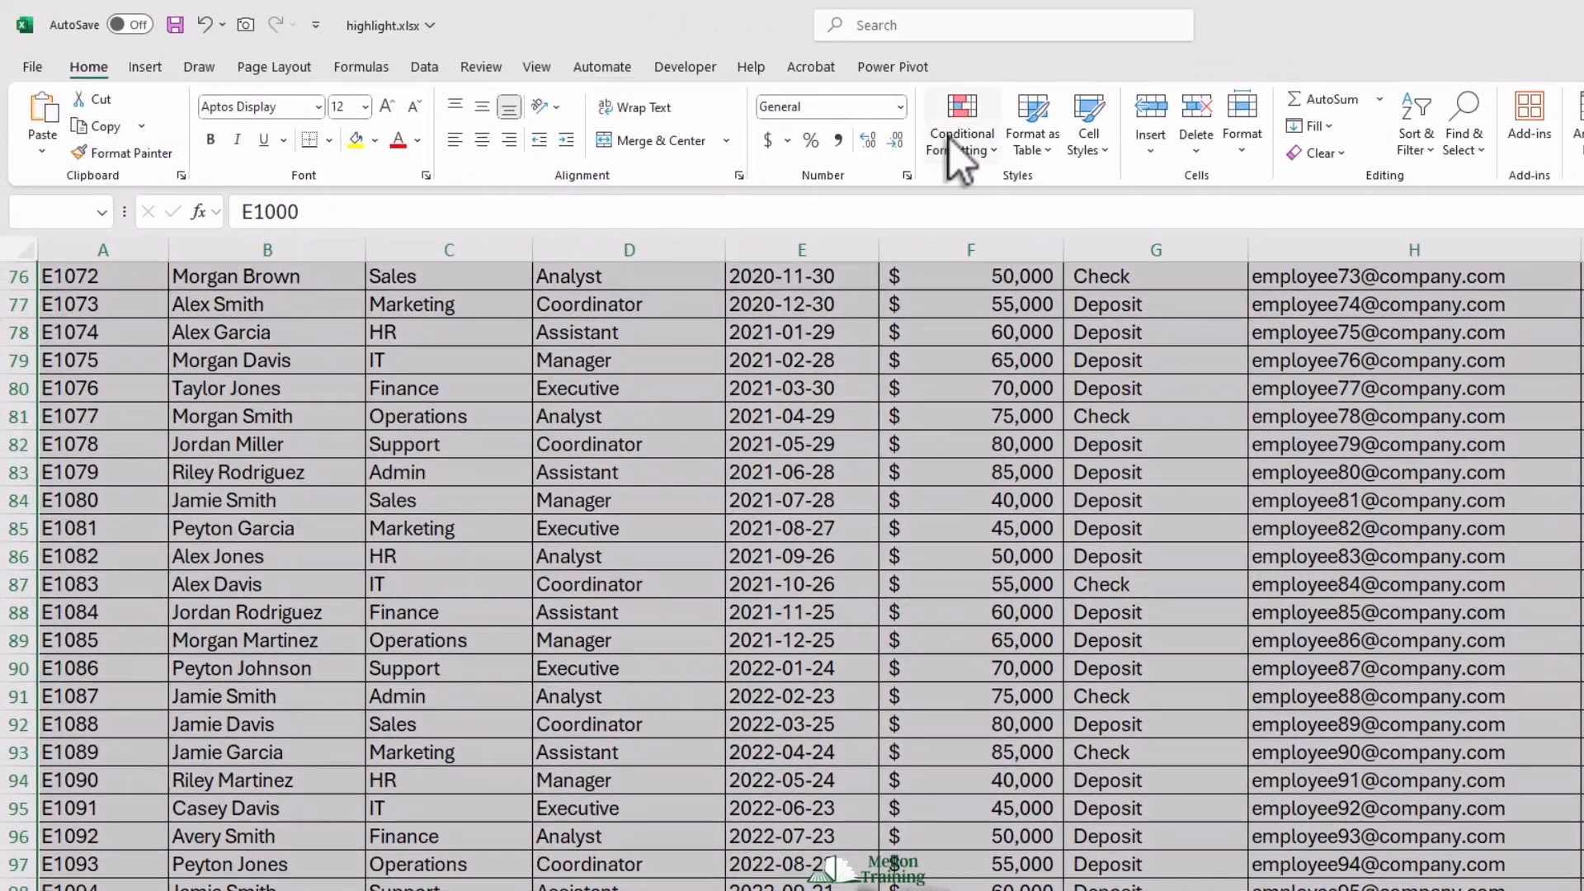
left_click(994, 161)
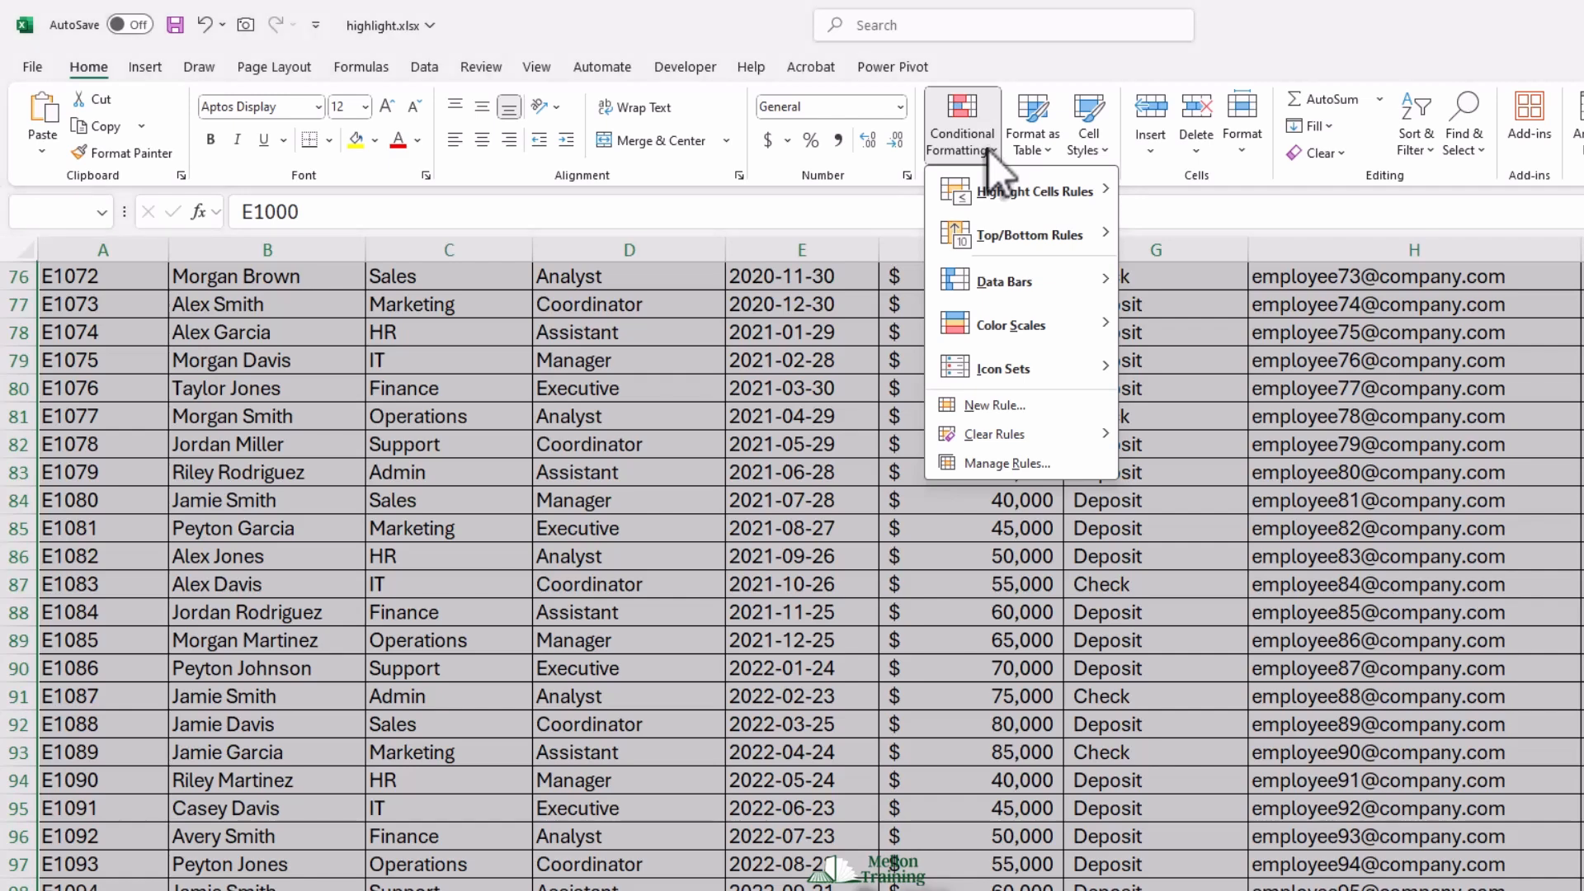
left_click(1065, 406)
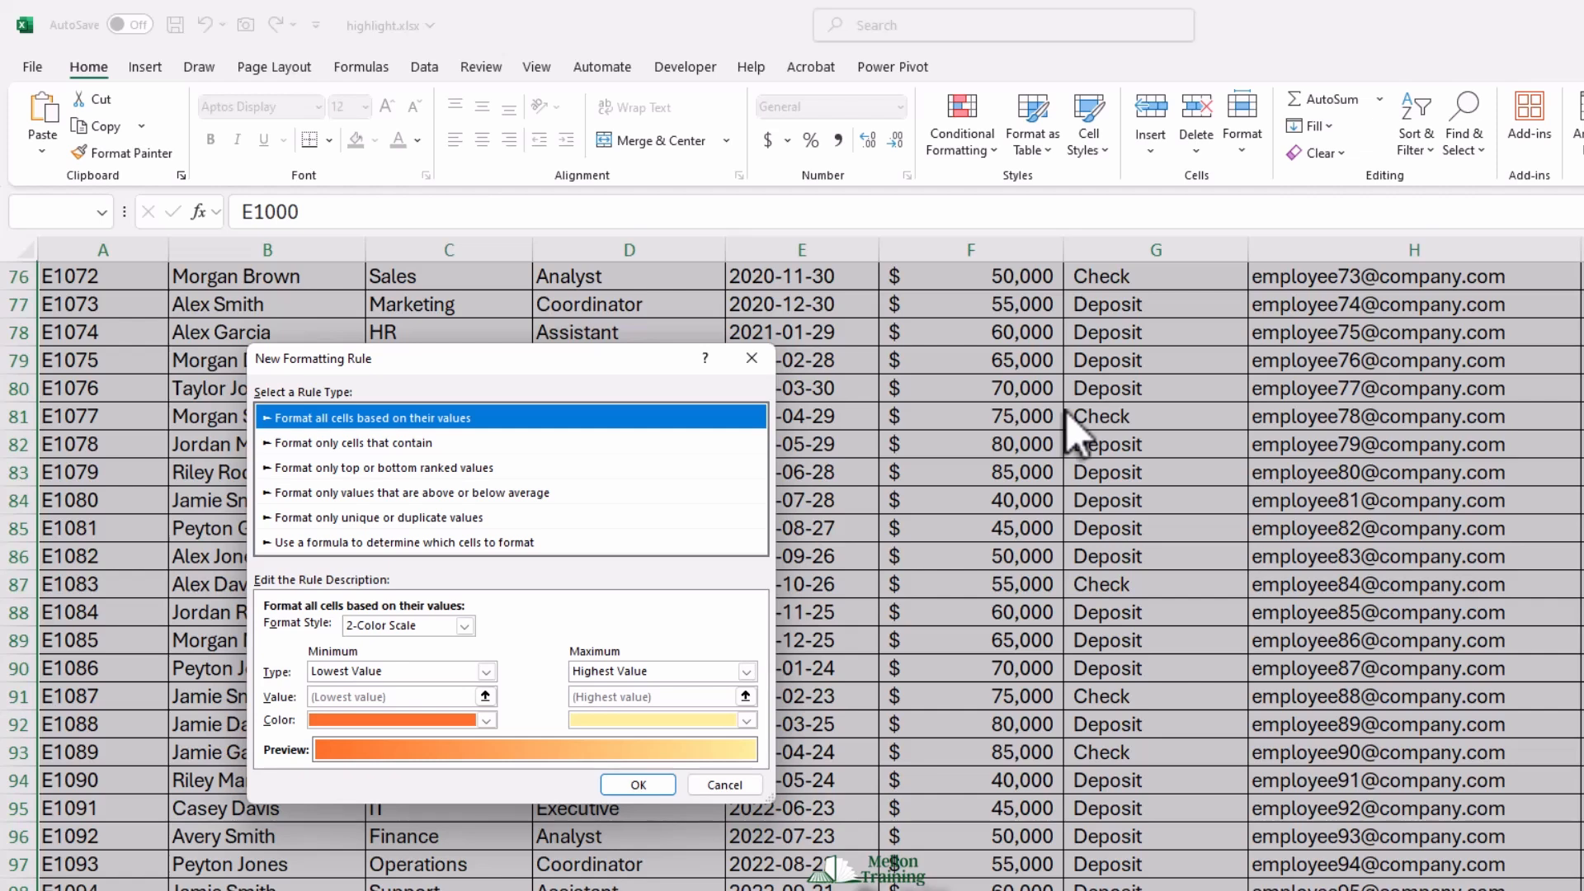
left_click(627, 543)
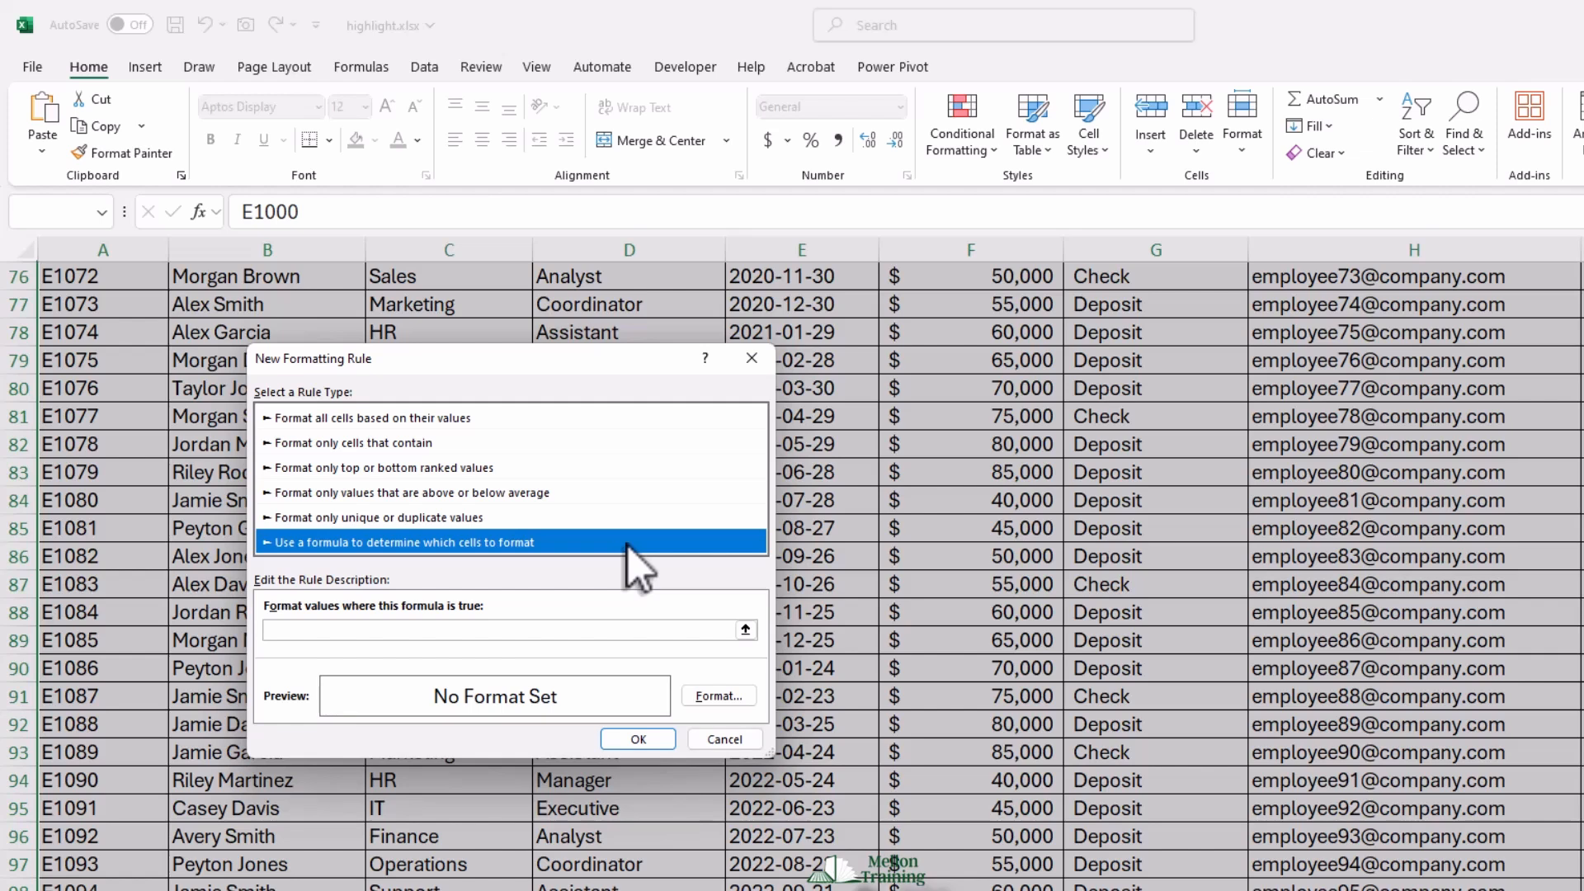
left_click(627, 631)
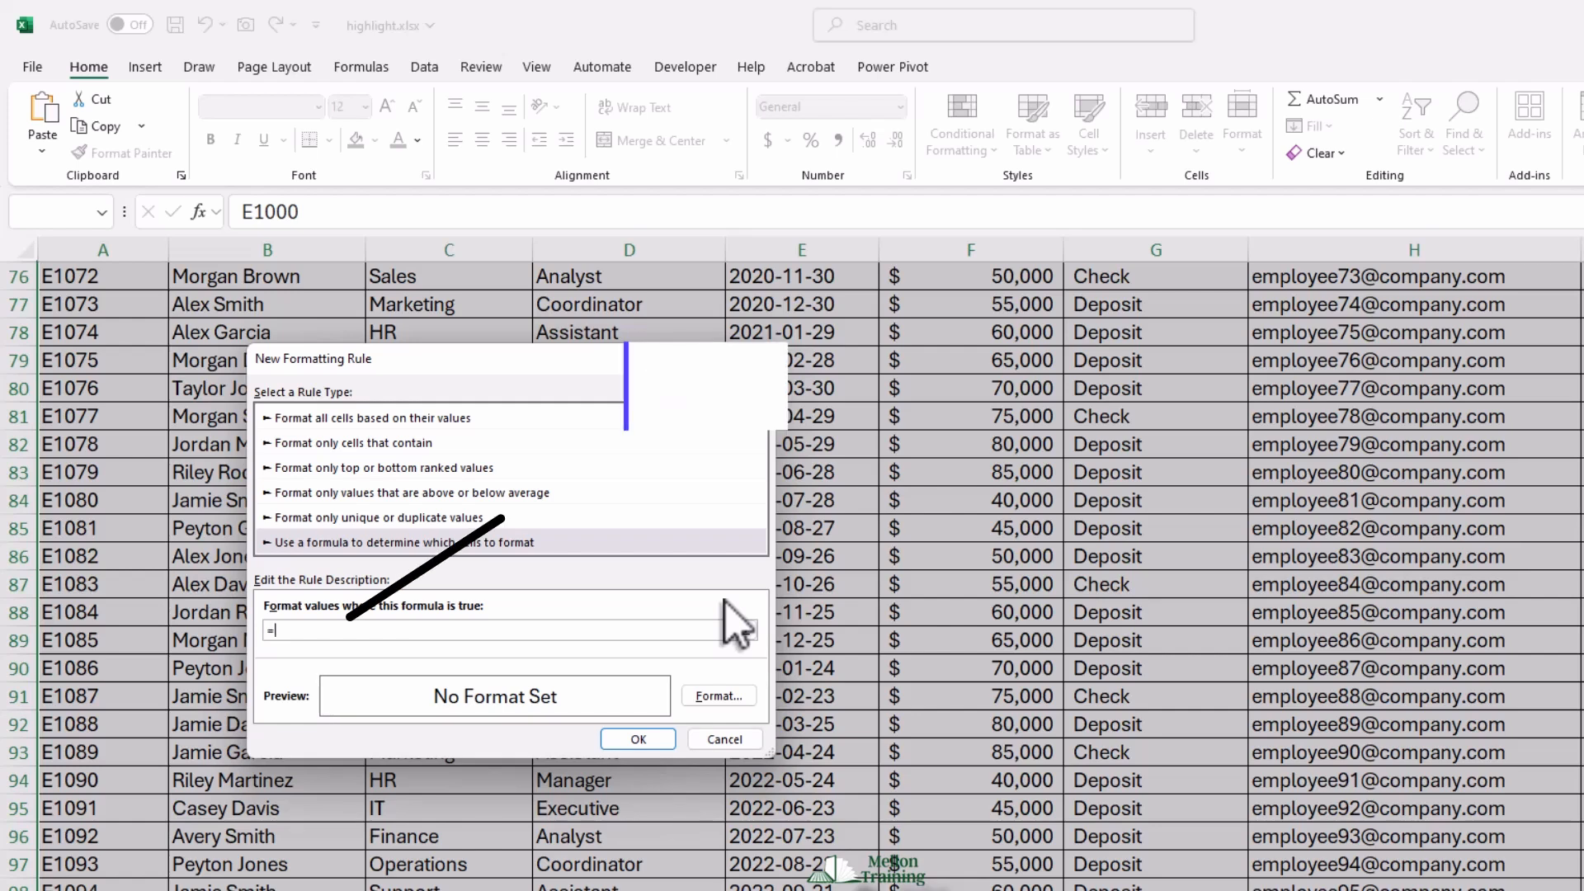
type("=ROW()=CELL(\"row")
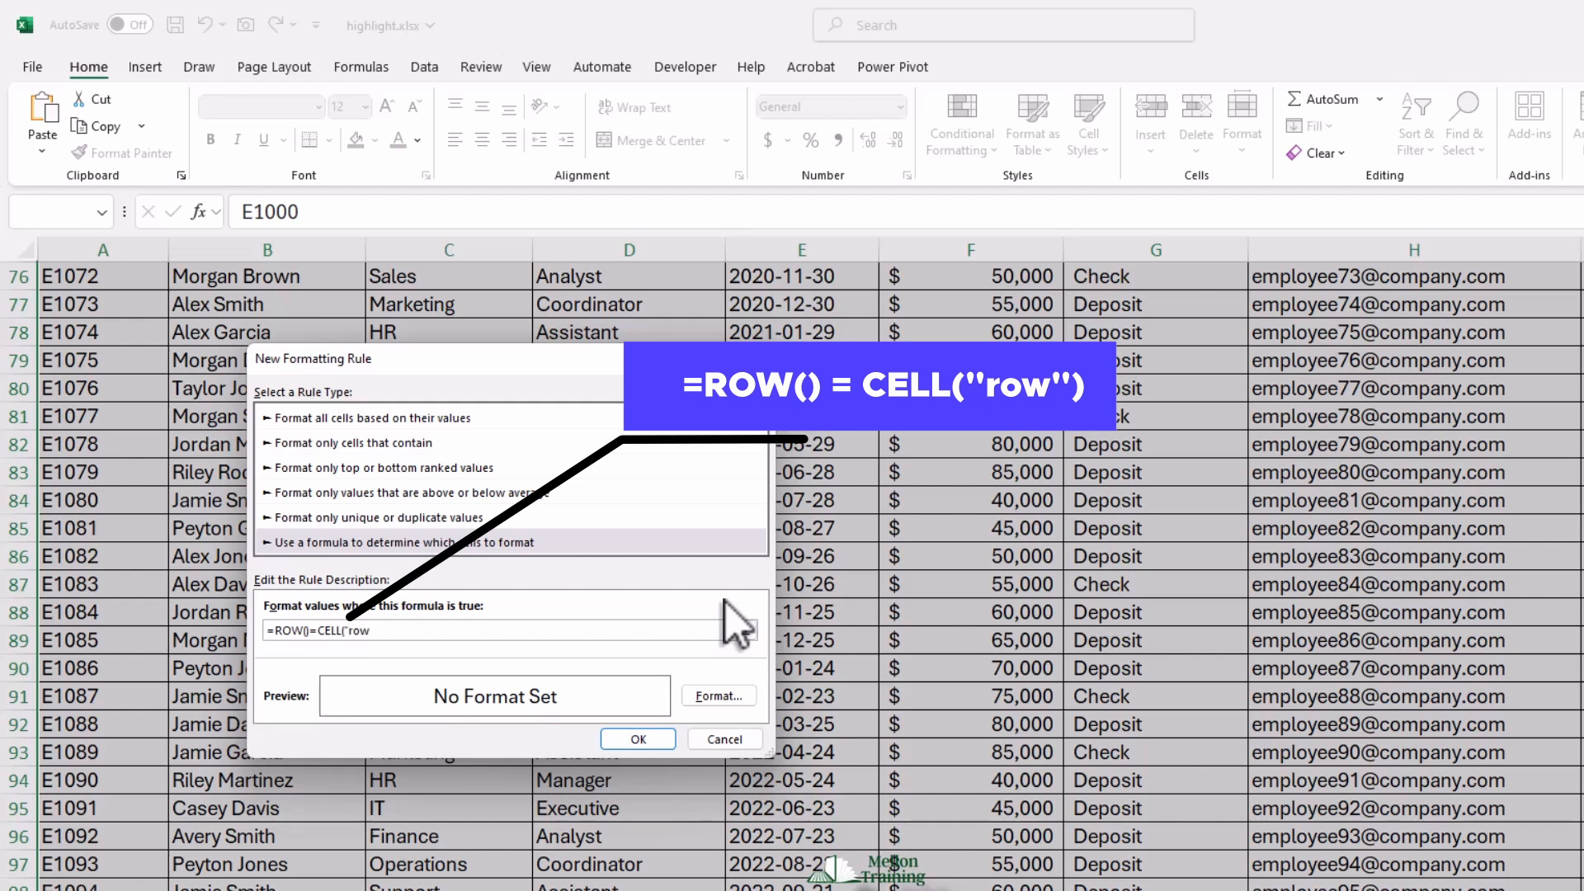
type(")")
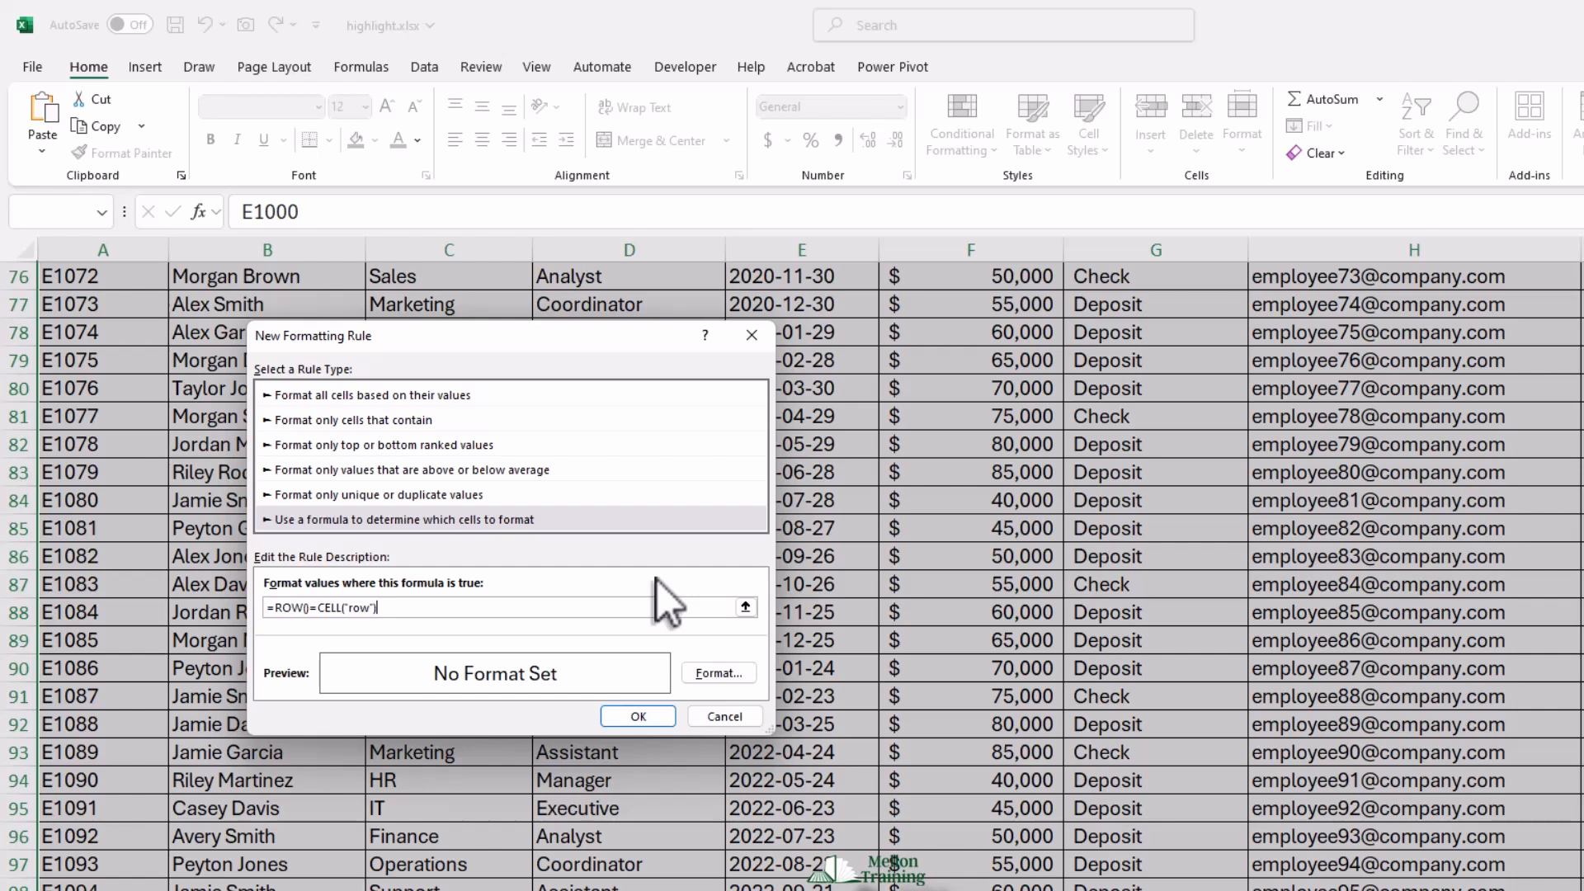
Give the row rule a light orange background fill and apply it to the selected records
left_click(735, 674)
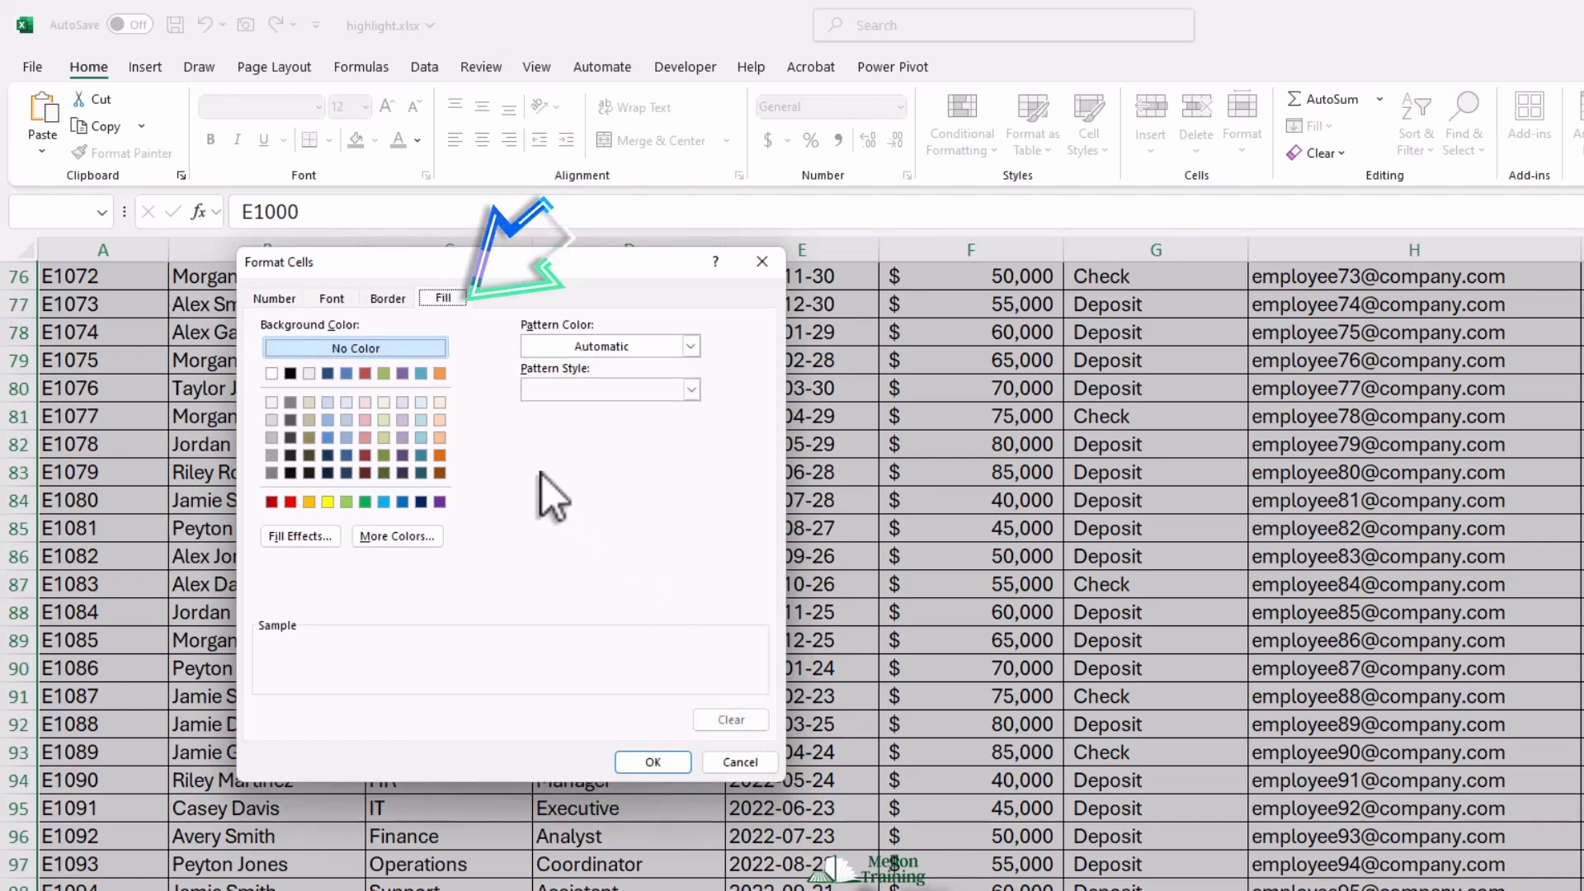
left_click(440, 420)
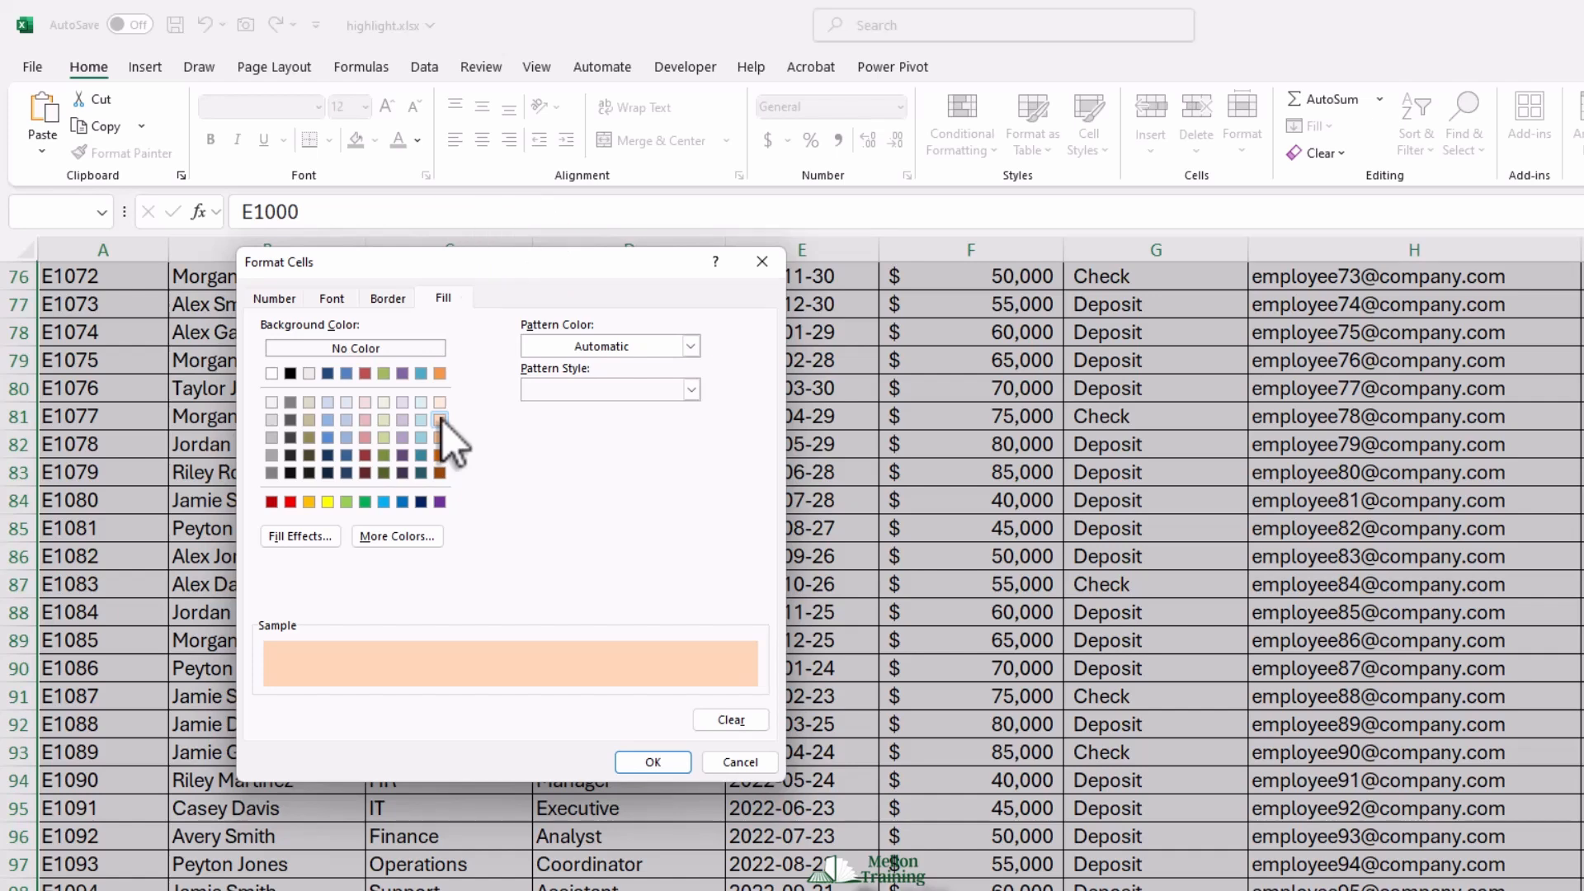
left_click(655, 764)
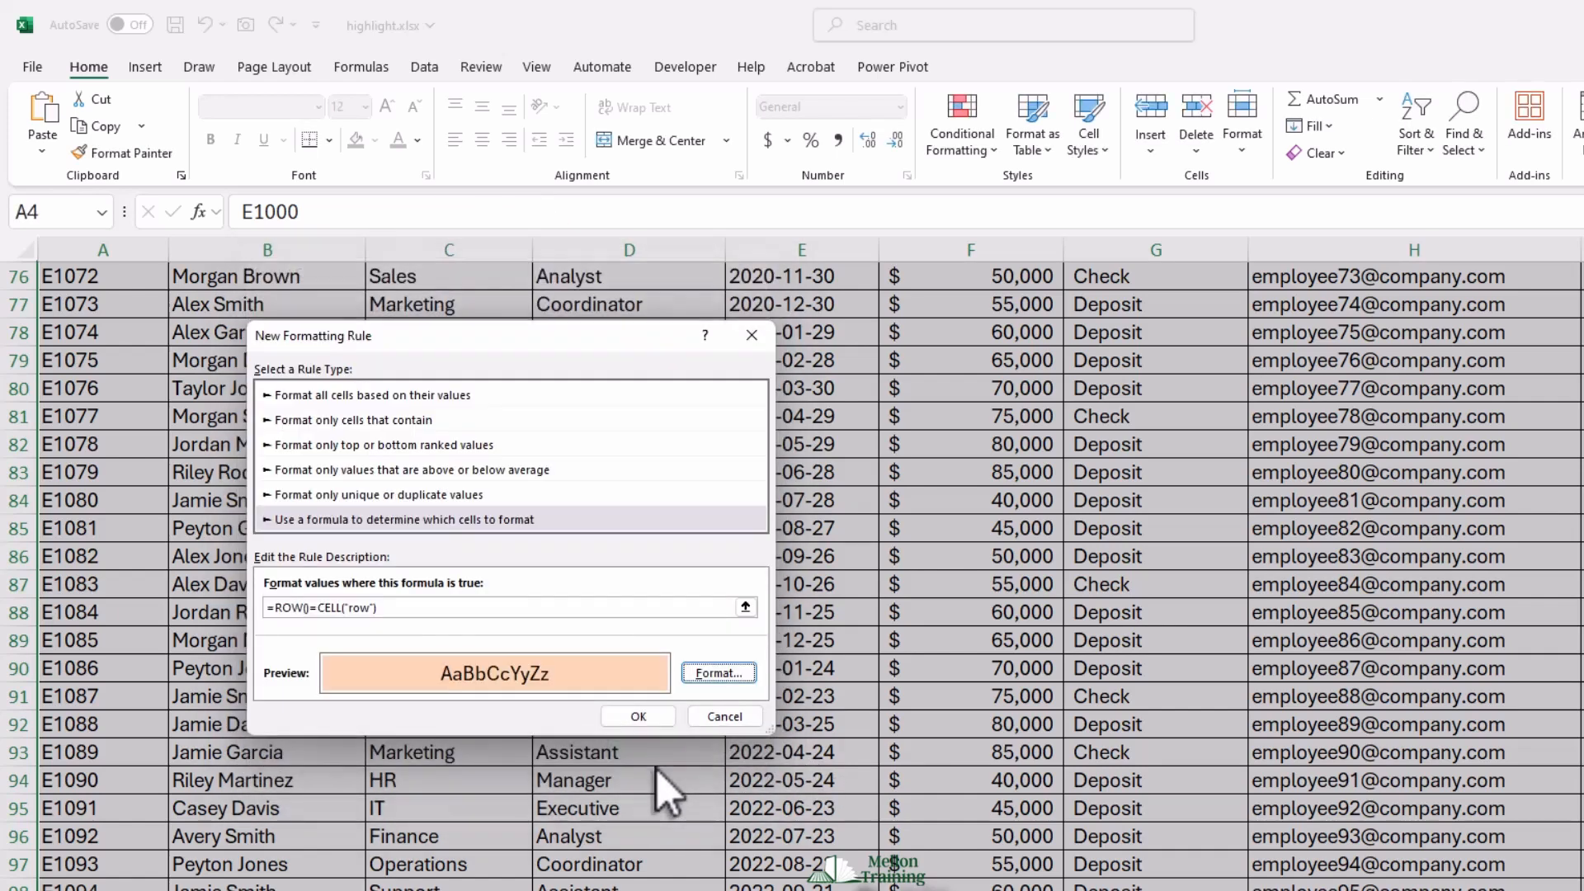
left_click(639, 716)
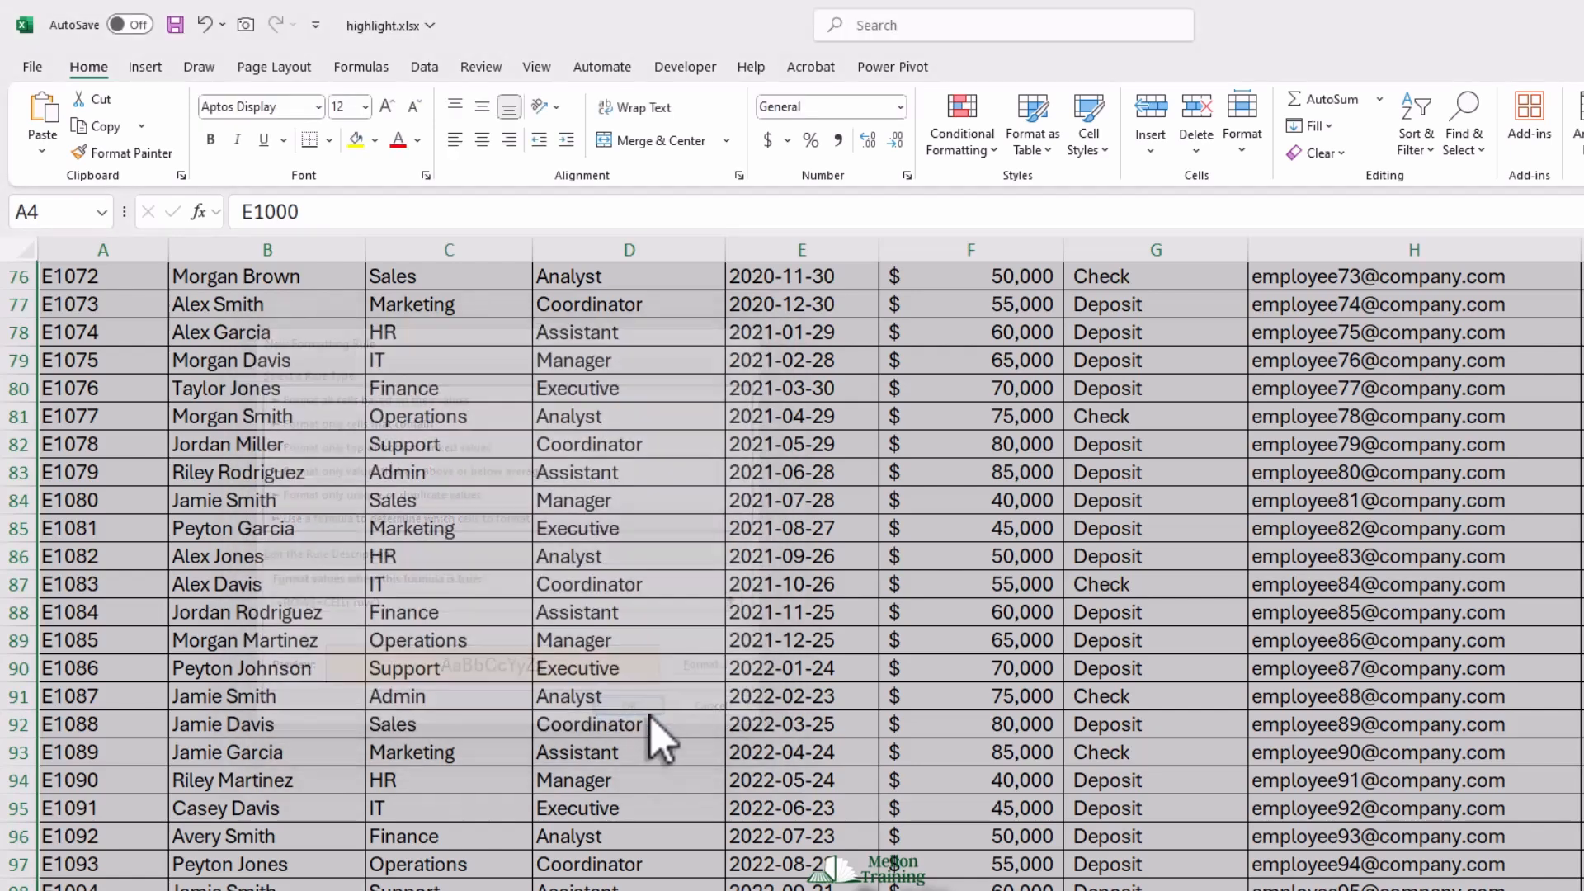
Select cells in different rows of the table, such as D18, A4, C7 and C11, to test whether the row highlight follows
scroll(565, 641, "up", 20)
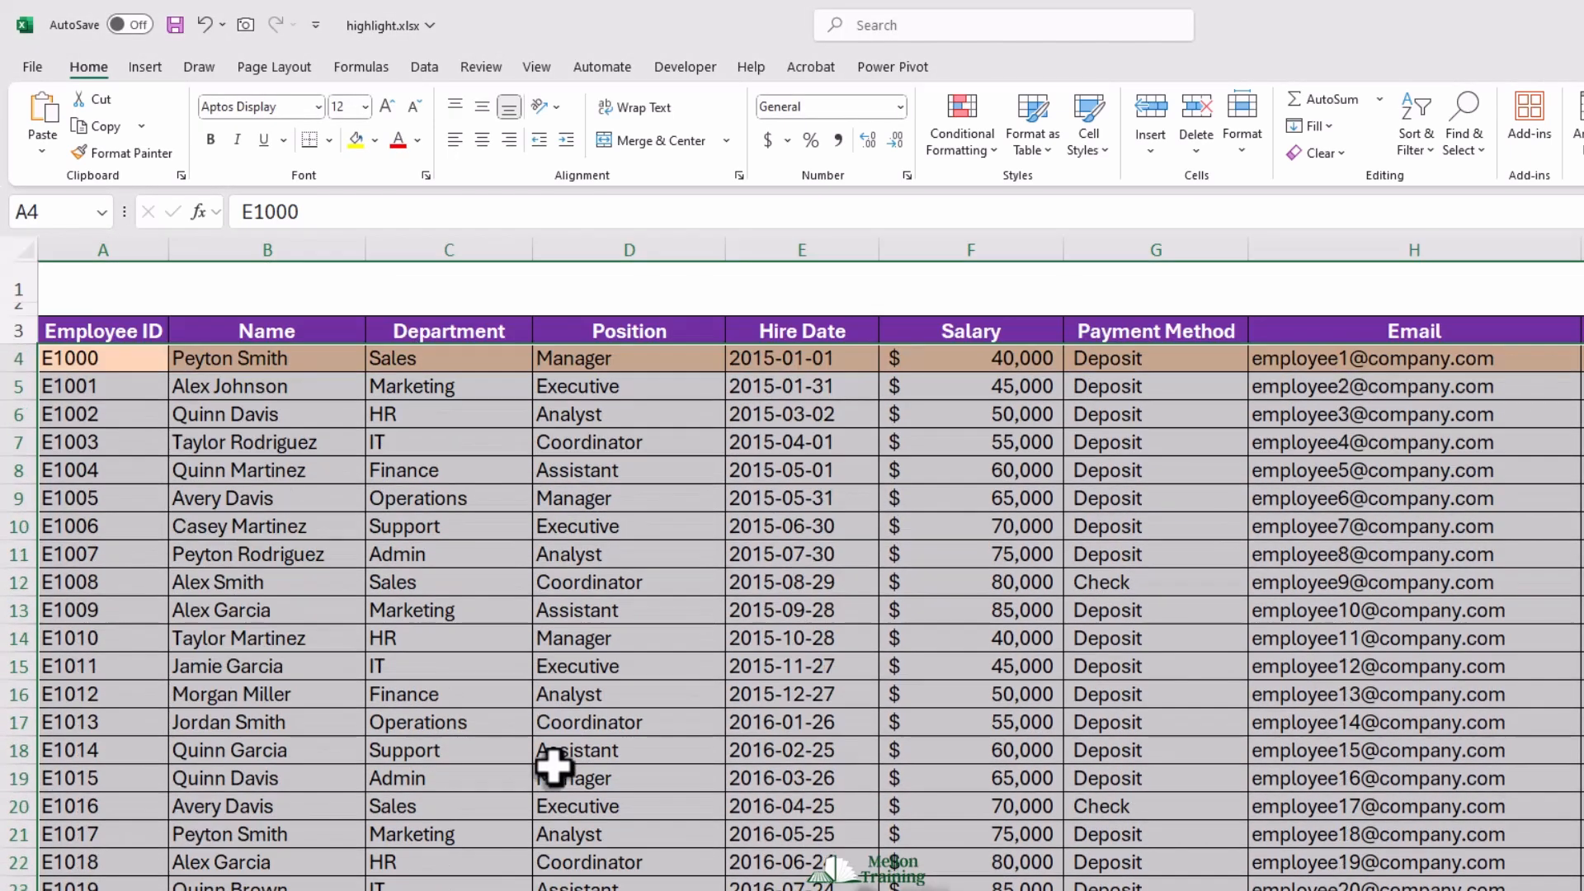
left_click(556, 755)
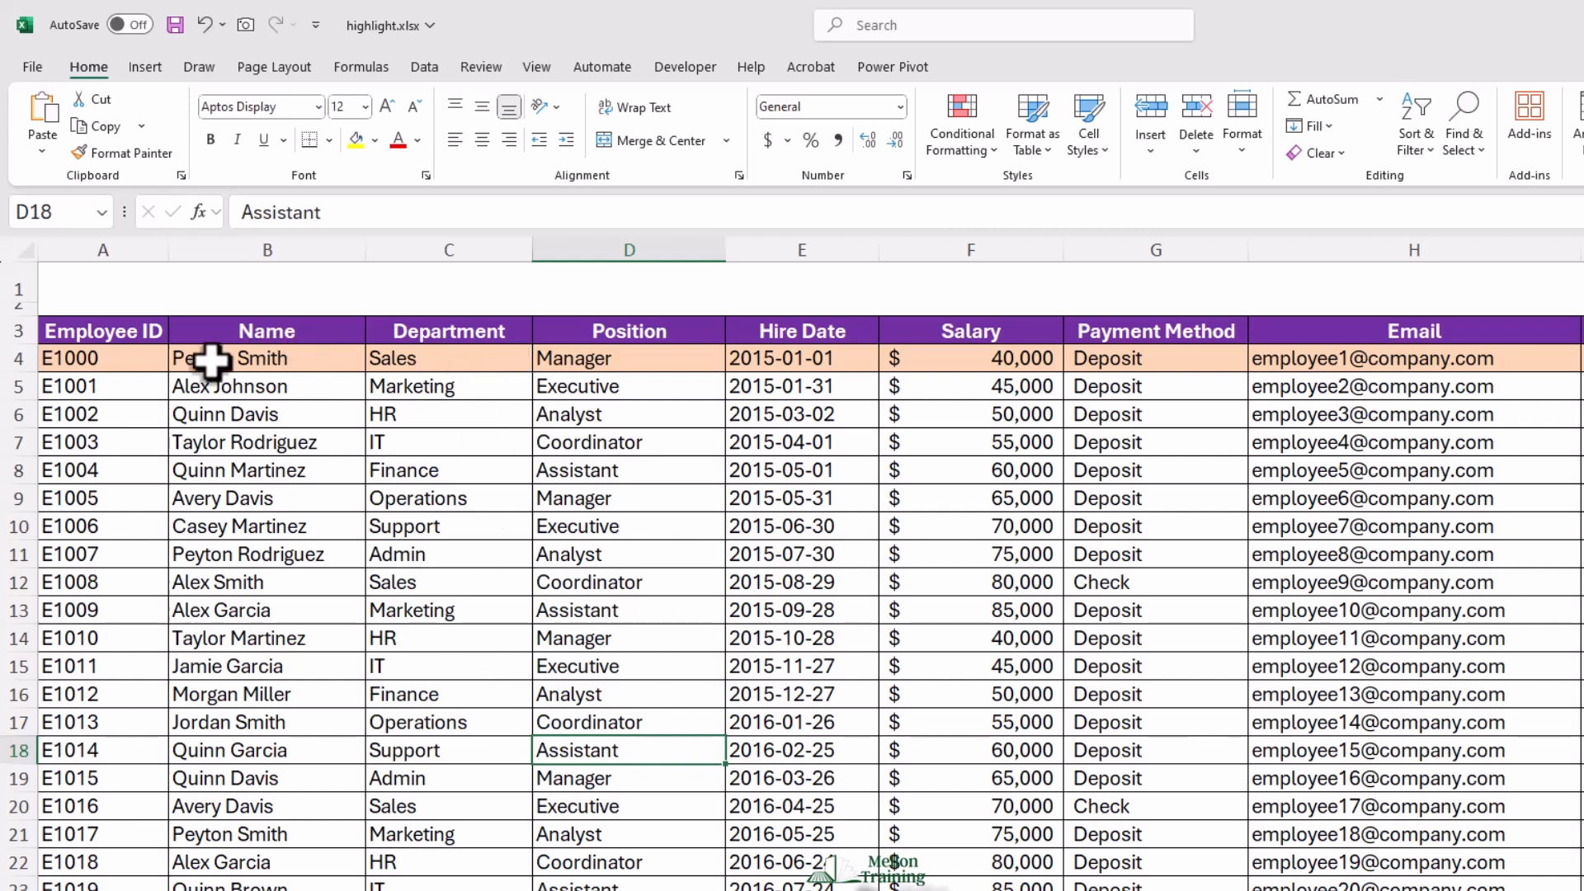
left_click(97, 355)
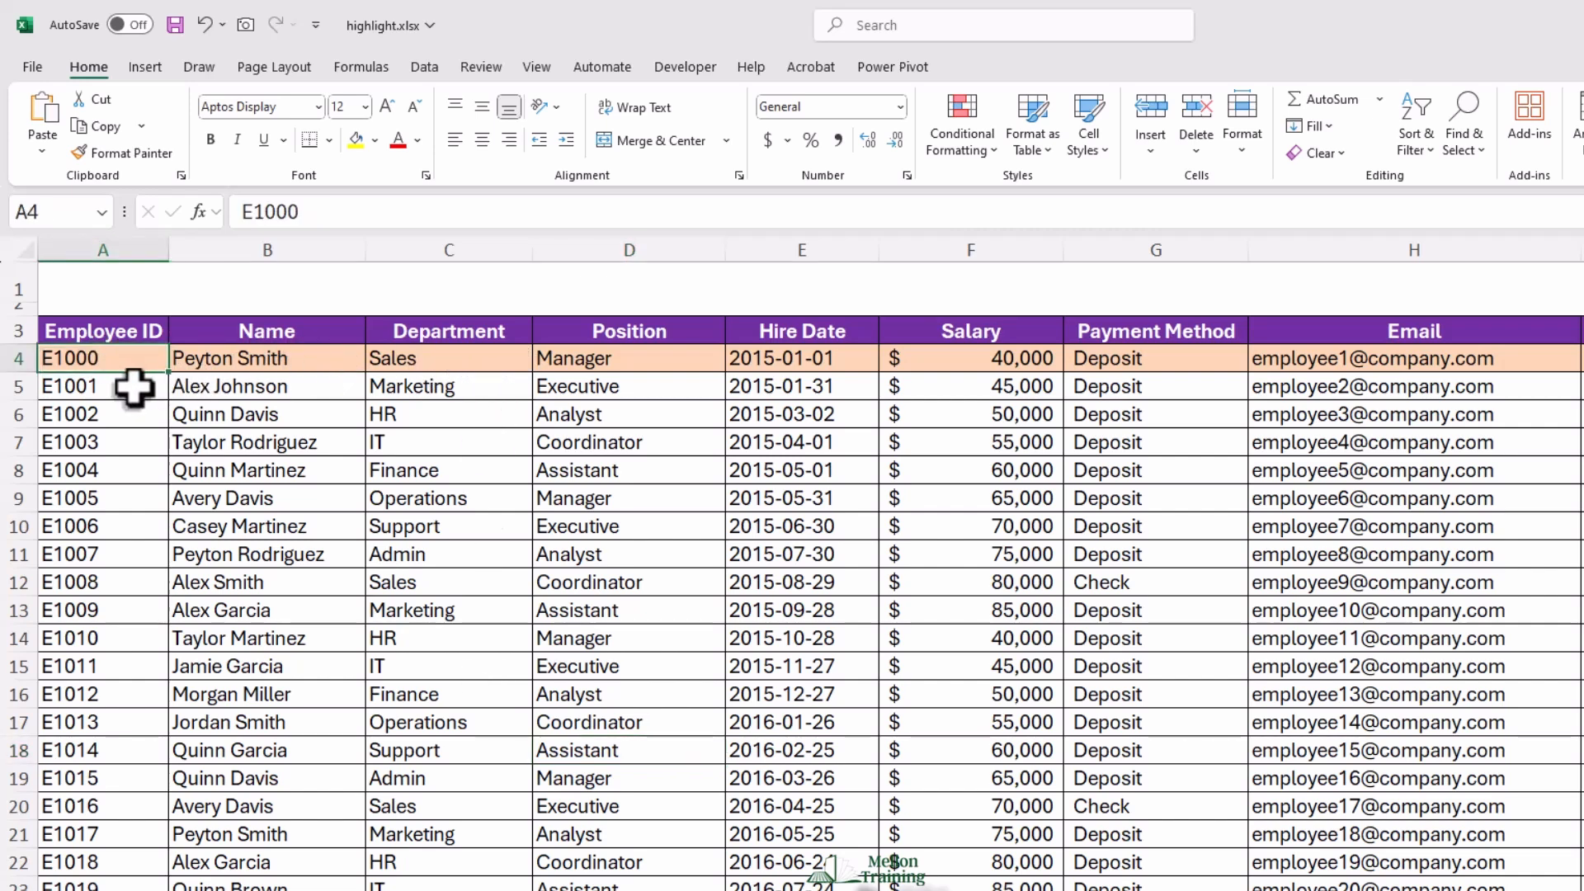
left_click(439, 446)
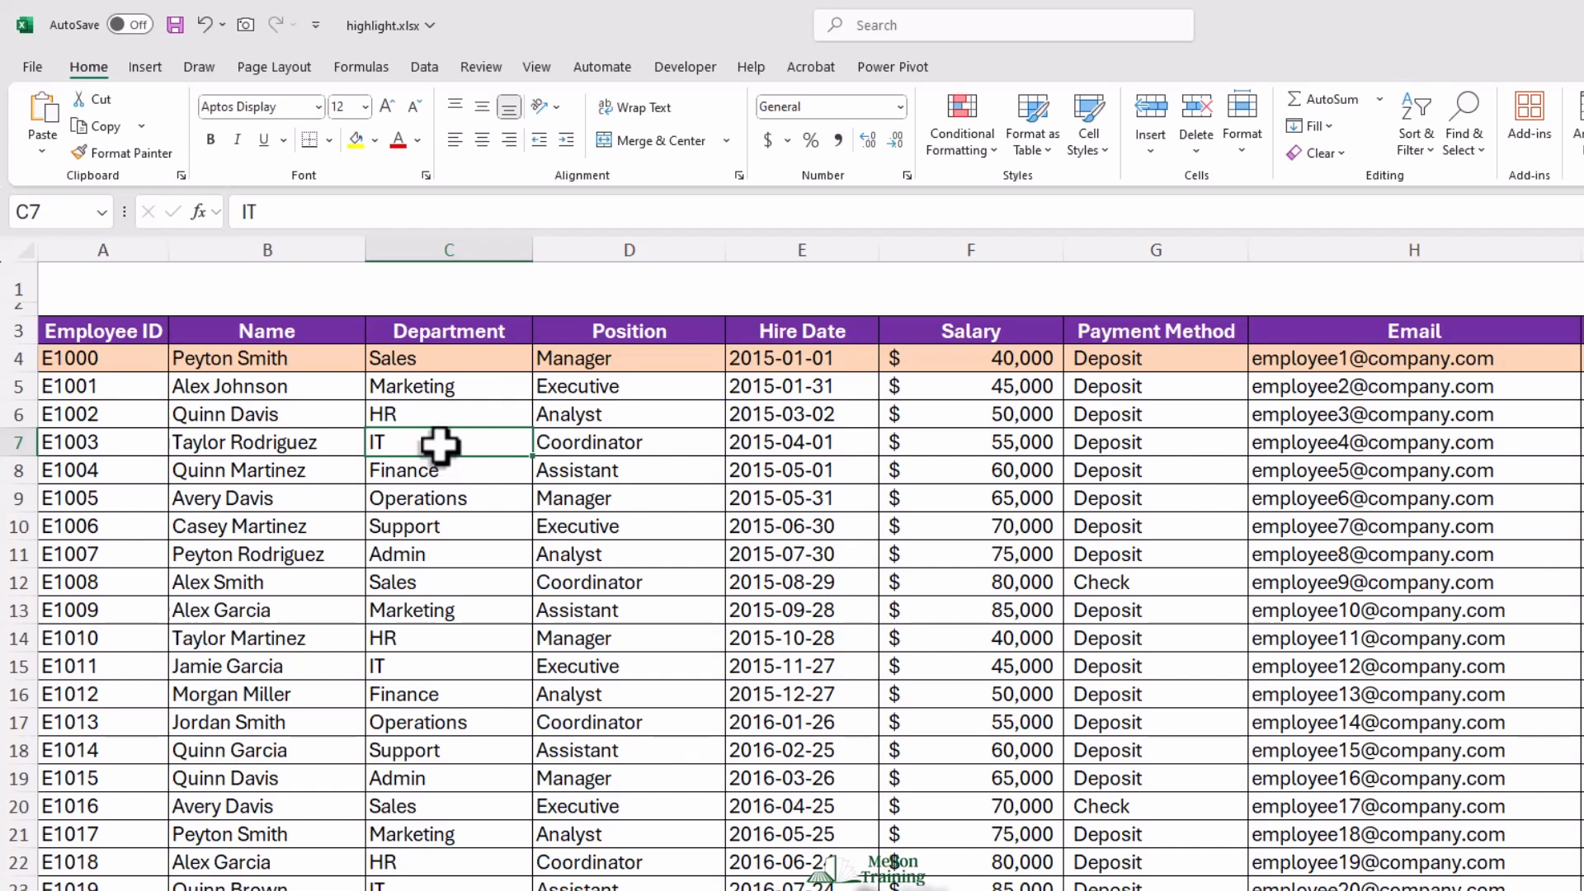
left_click(452, 552)
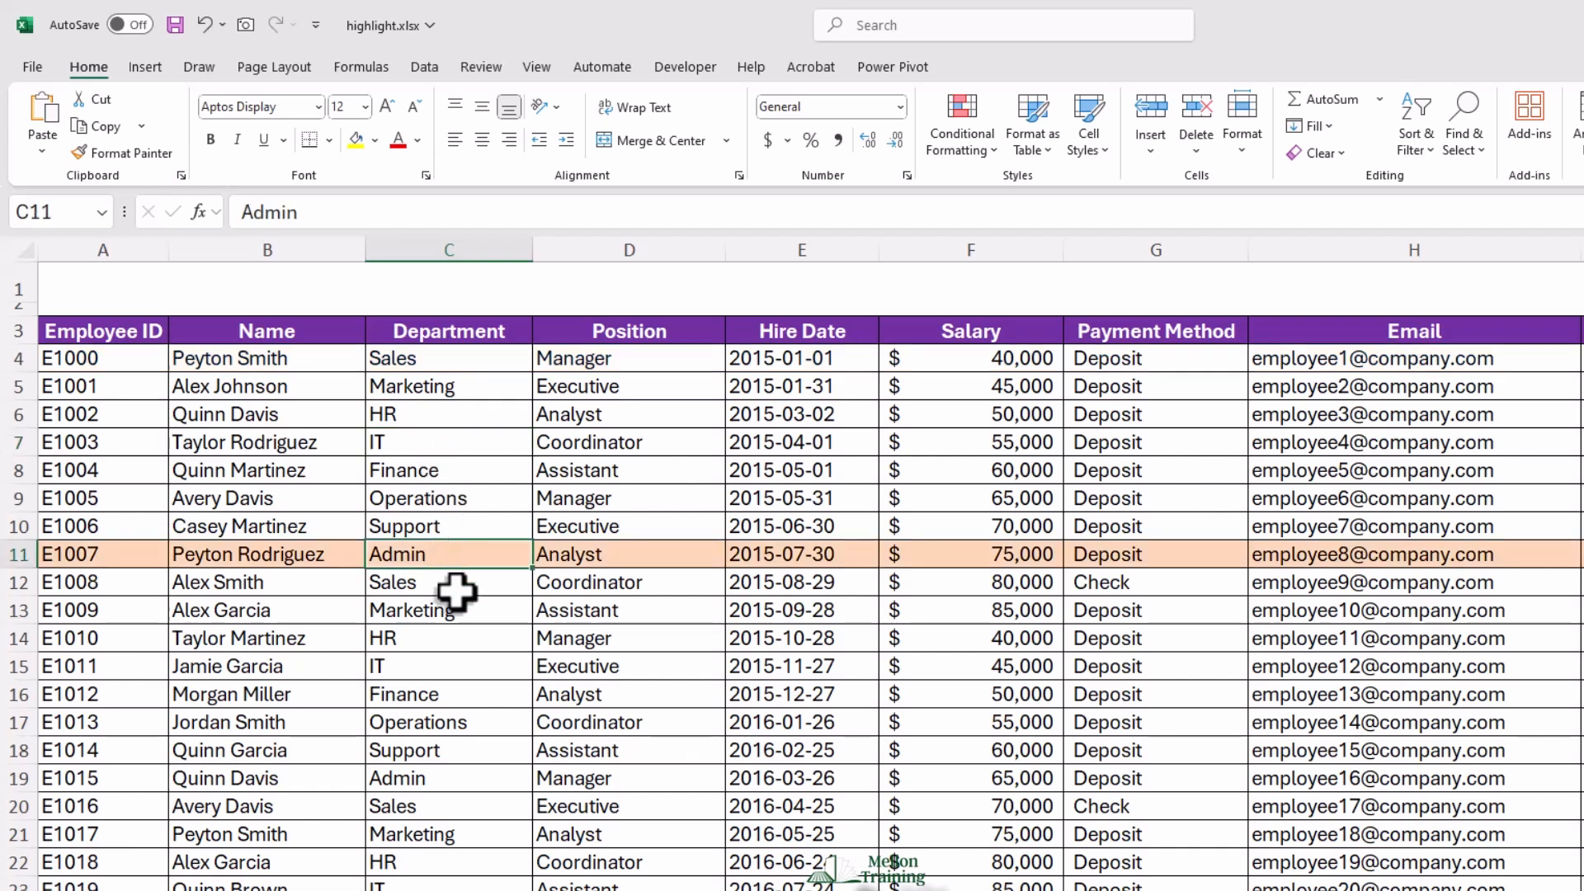
left_click(463, 609)
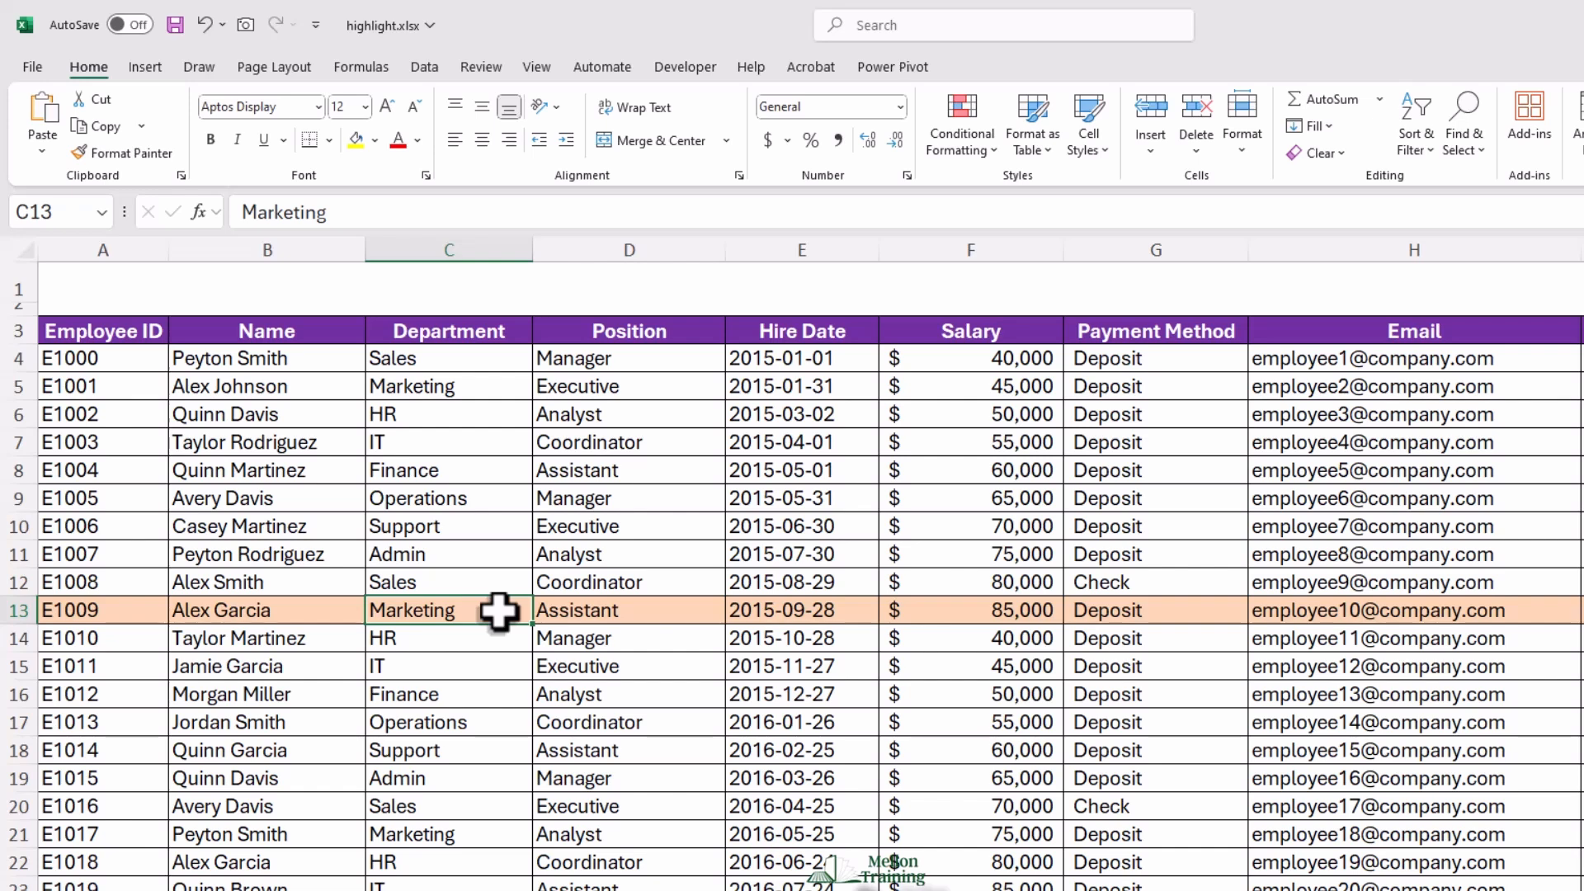
left_click(609, 619)
left_click(664, 574)
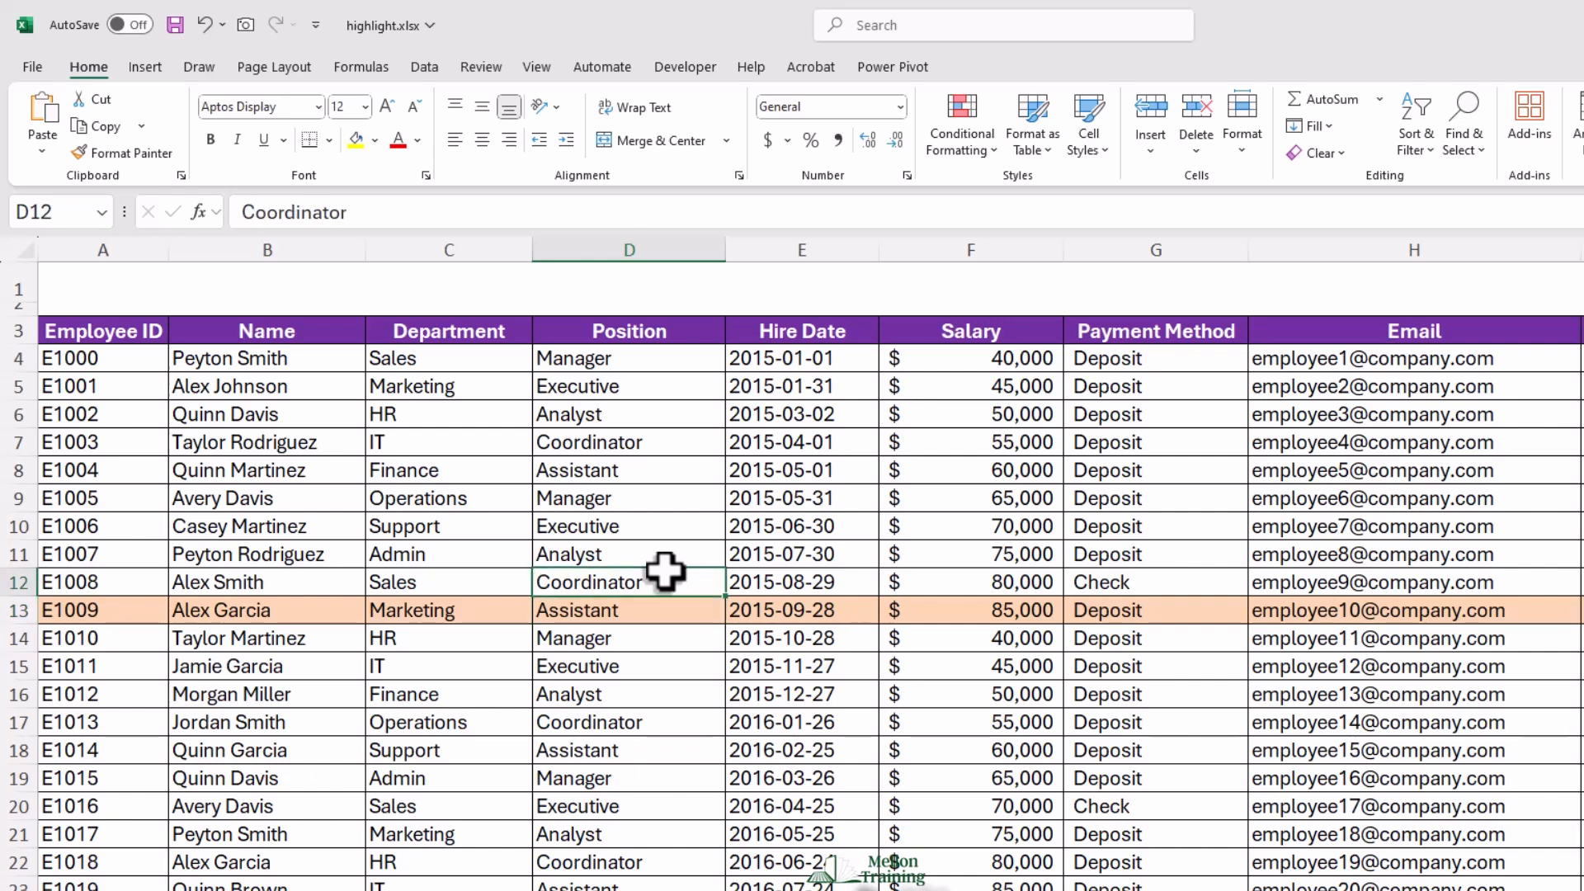
left_click(454, 361)
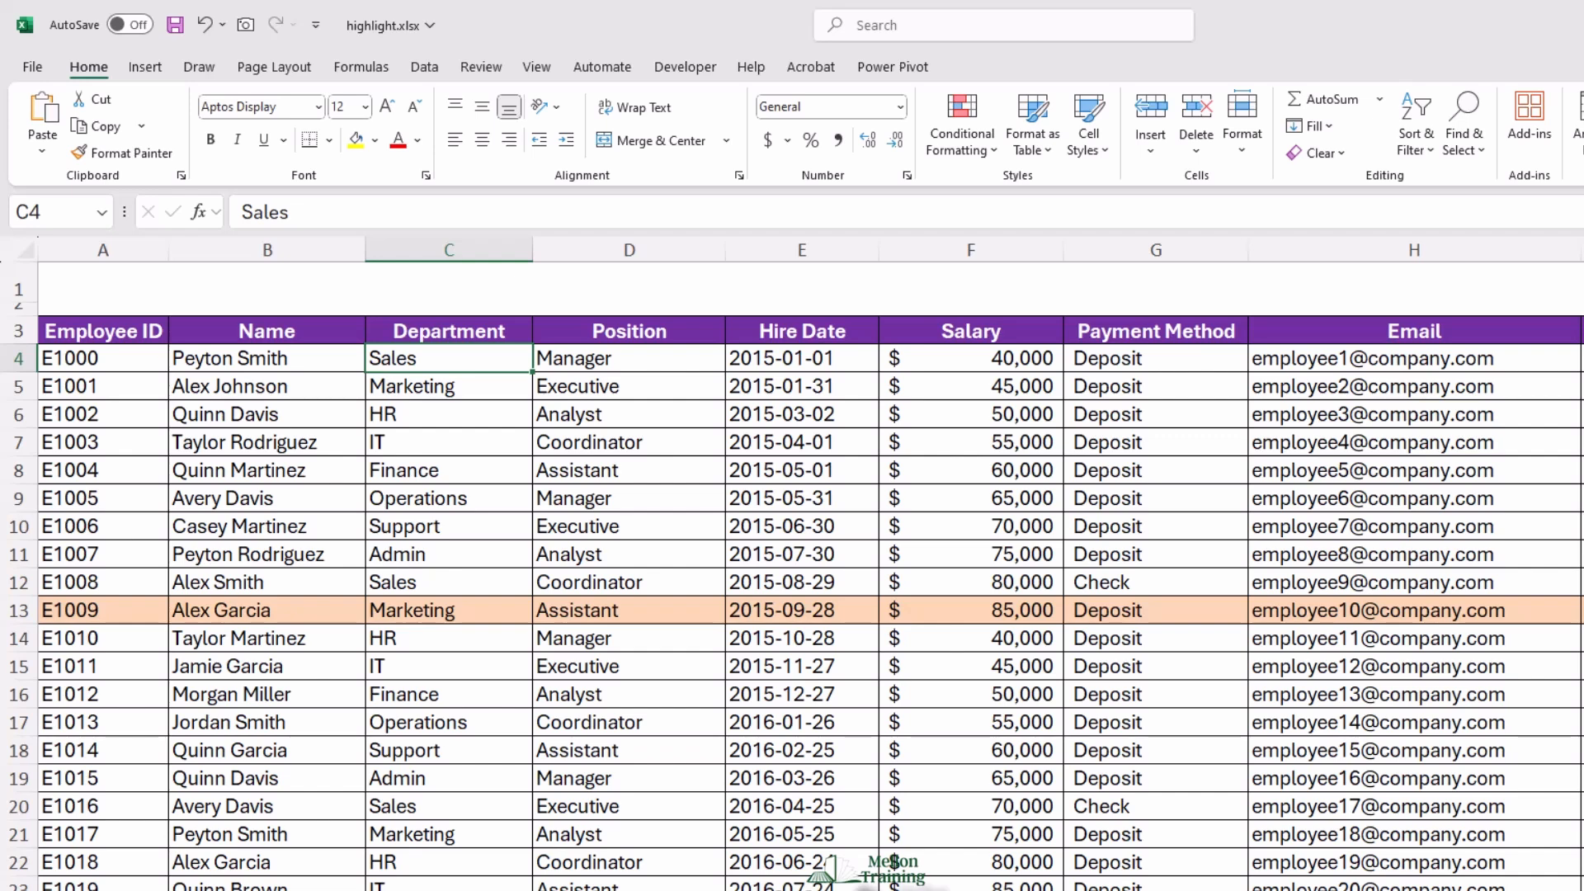
Start a formula-based conditional formatting rule for all employee records from A4 onward, using the formula =COLUMN()=CELL("col")
left_click(109, 363)
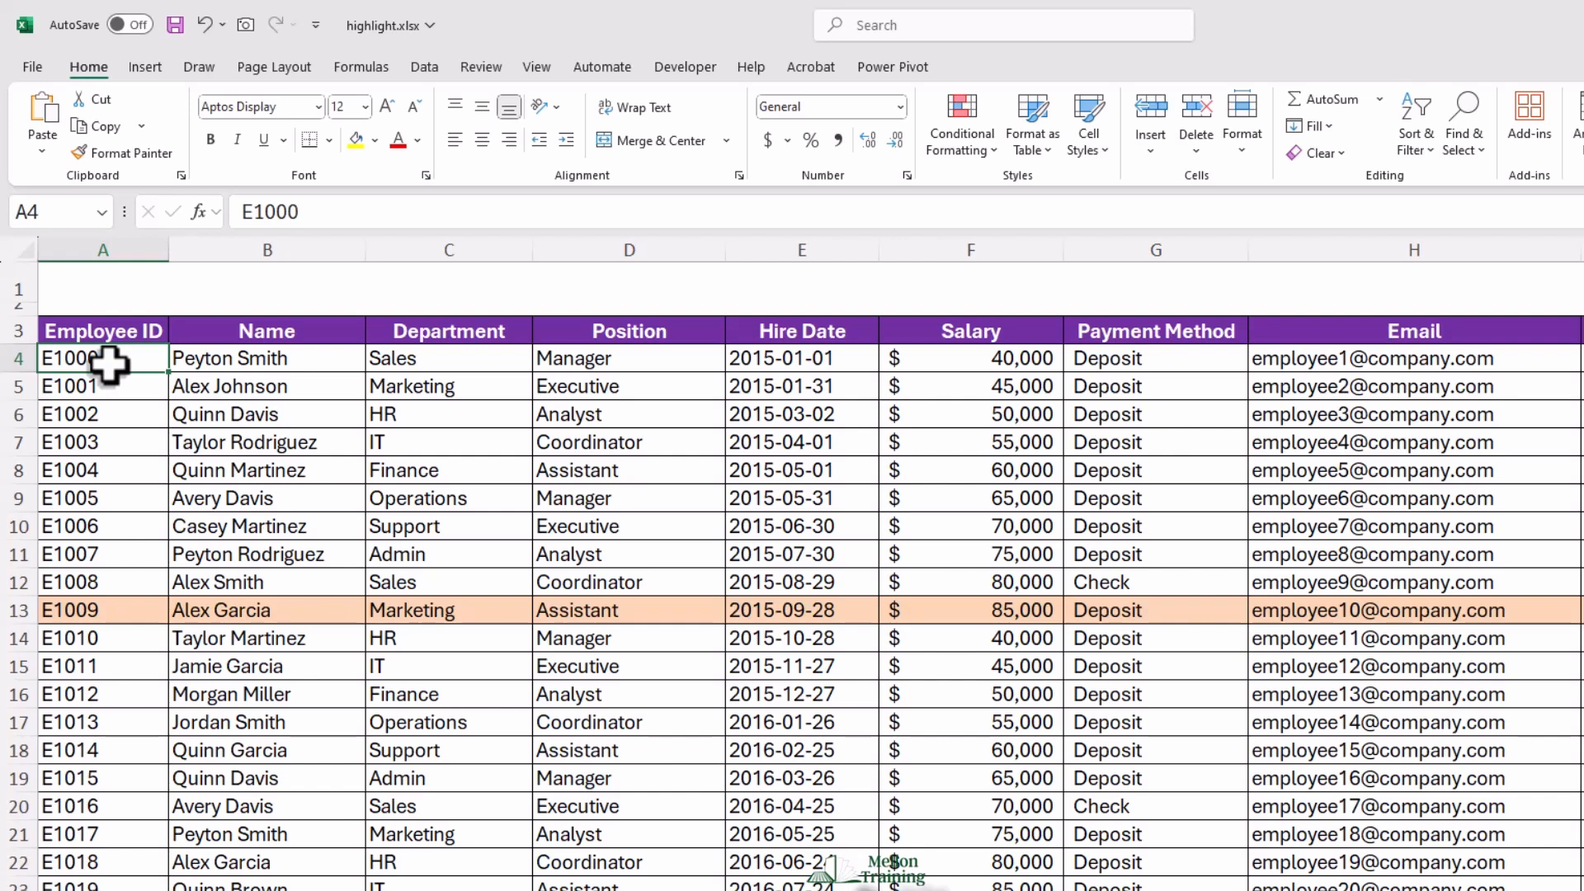
key("ctrl+shift+Right")
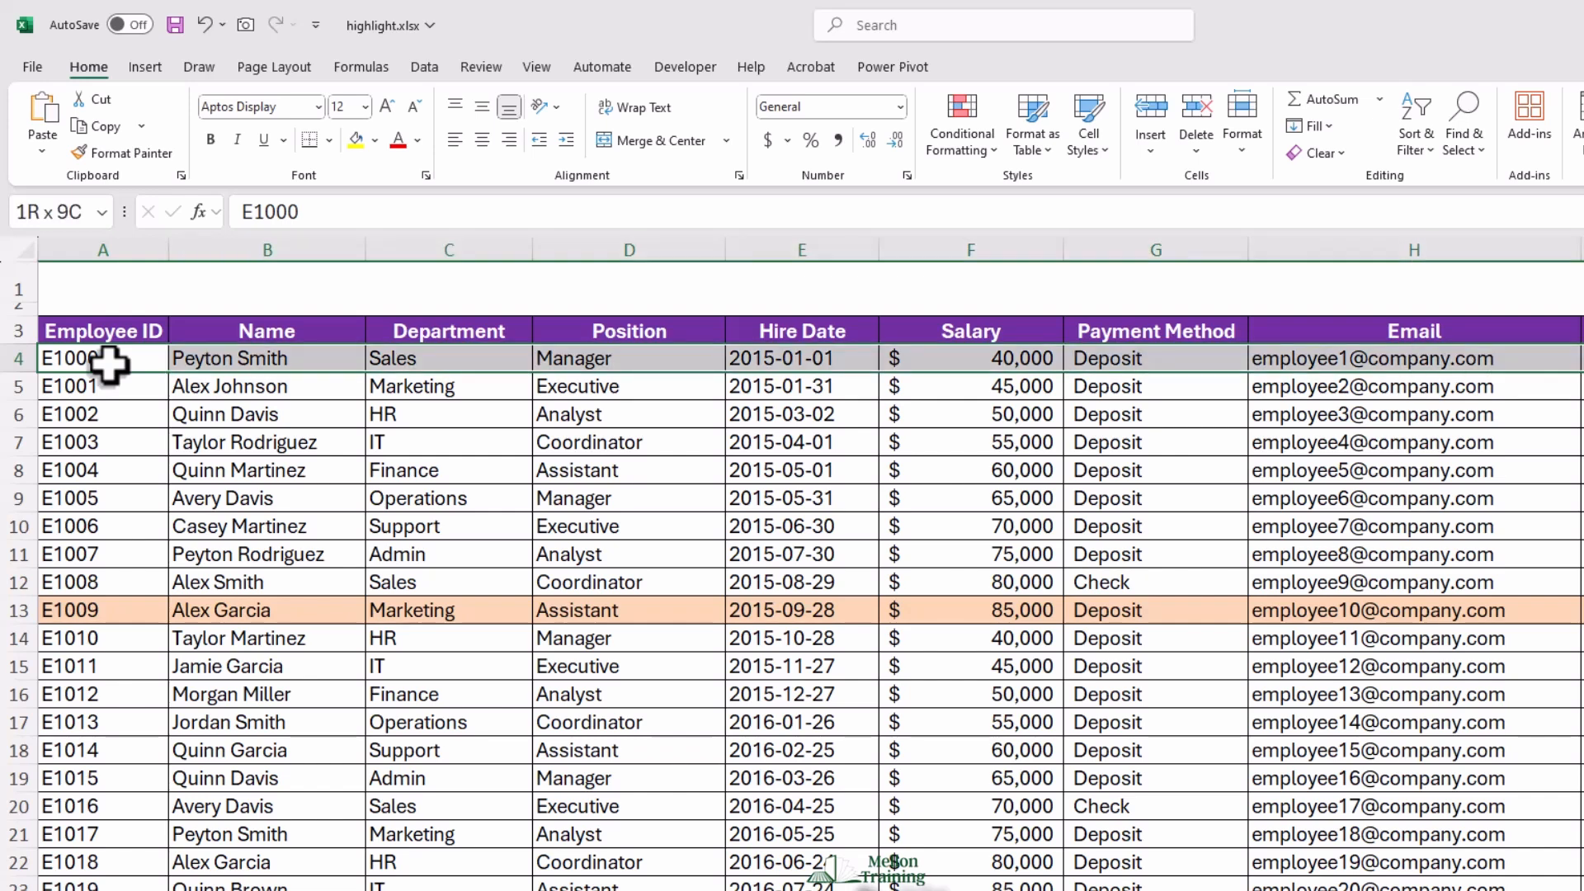
key("ctrl+shift+Down")
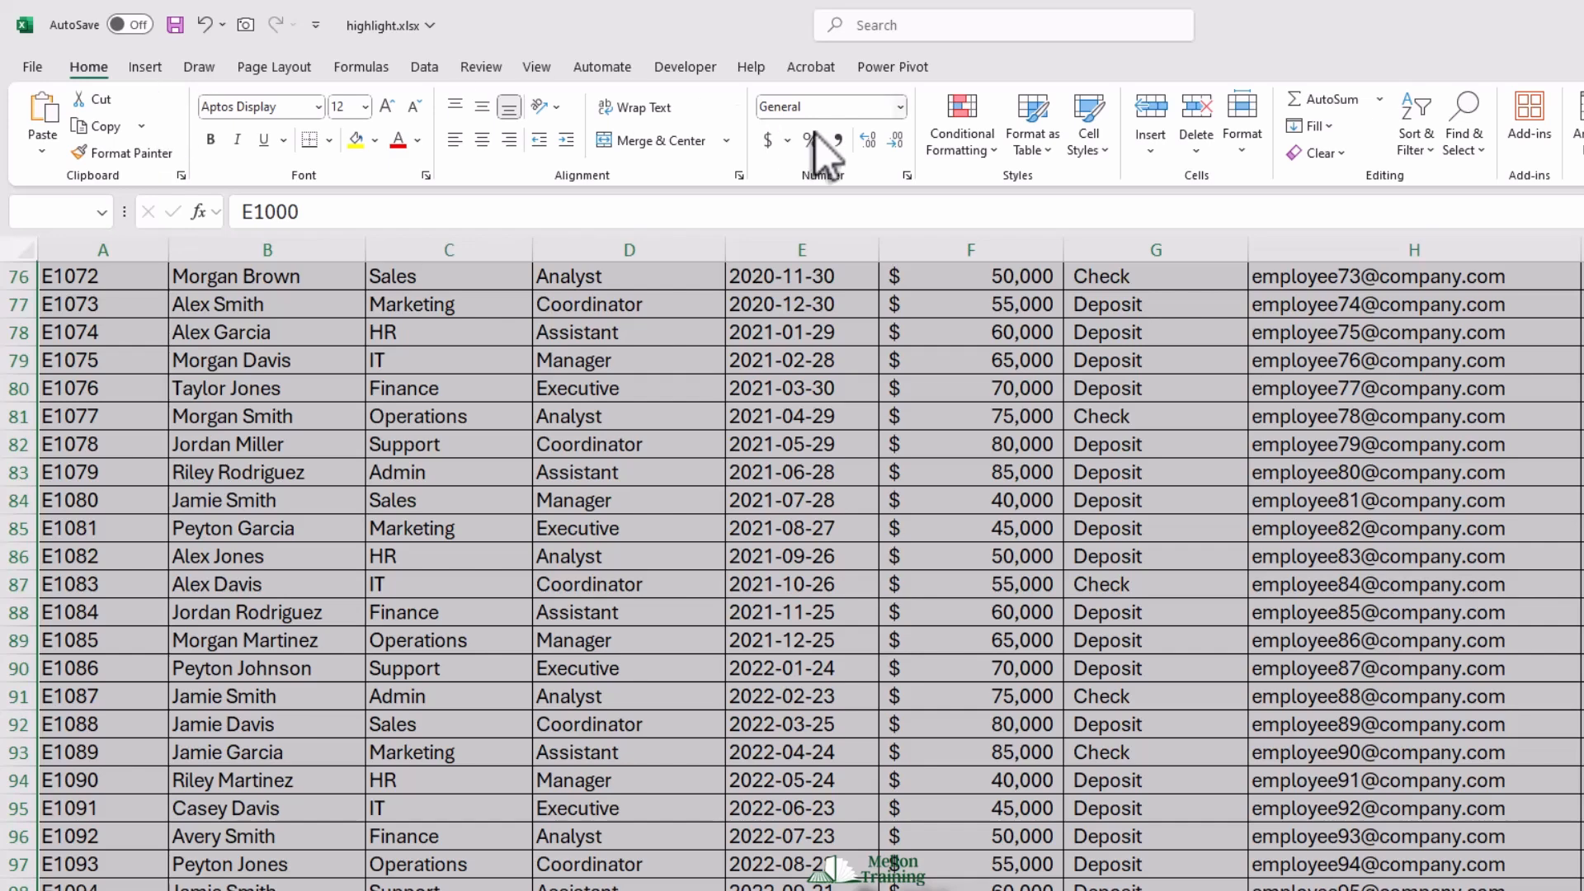
left_click(994, 148)
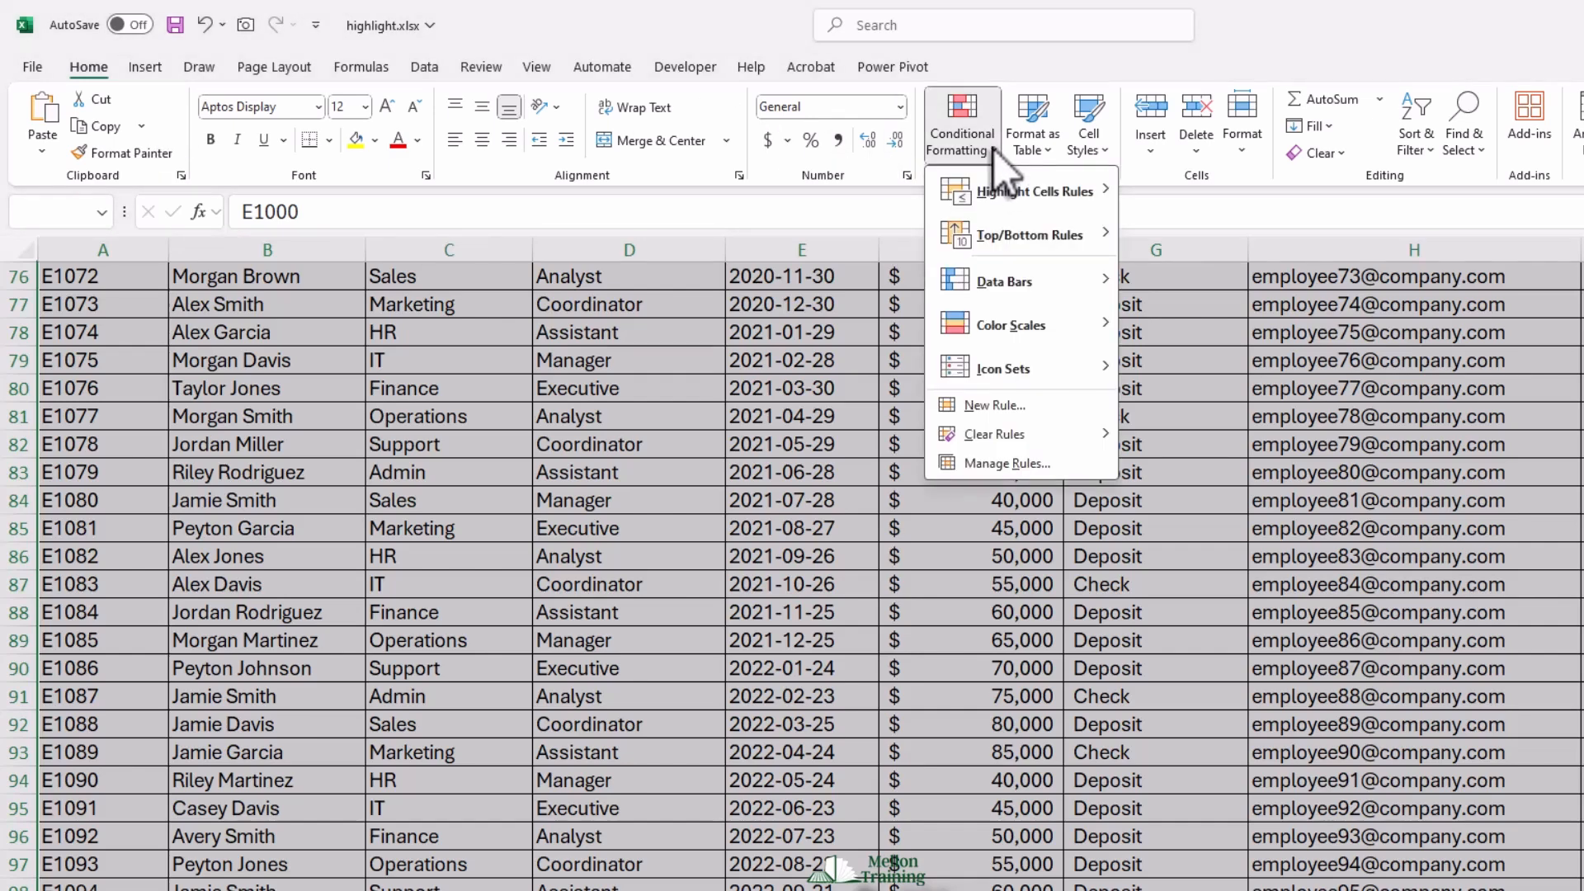
left_click(1036, 412)
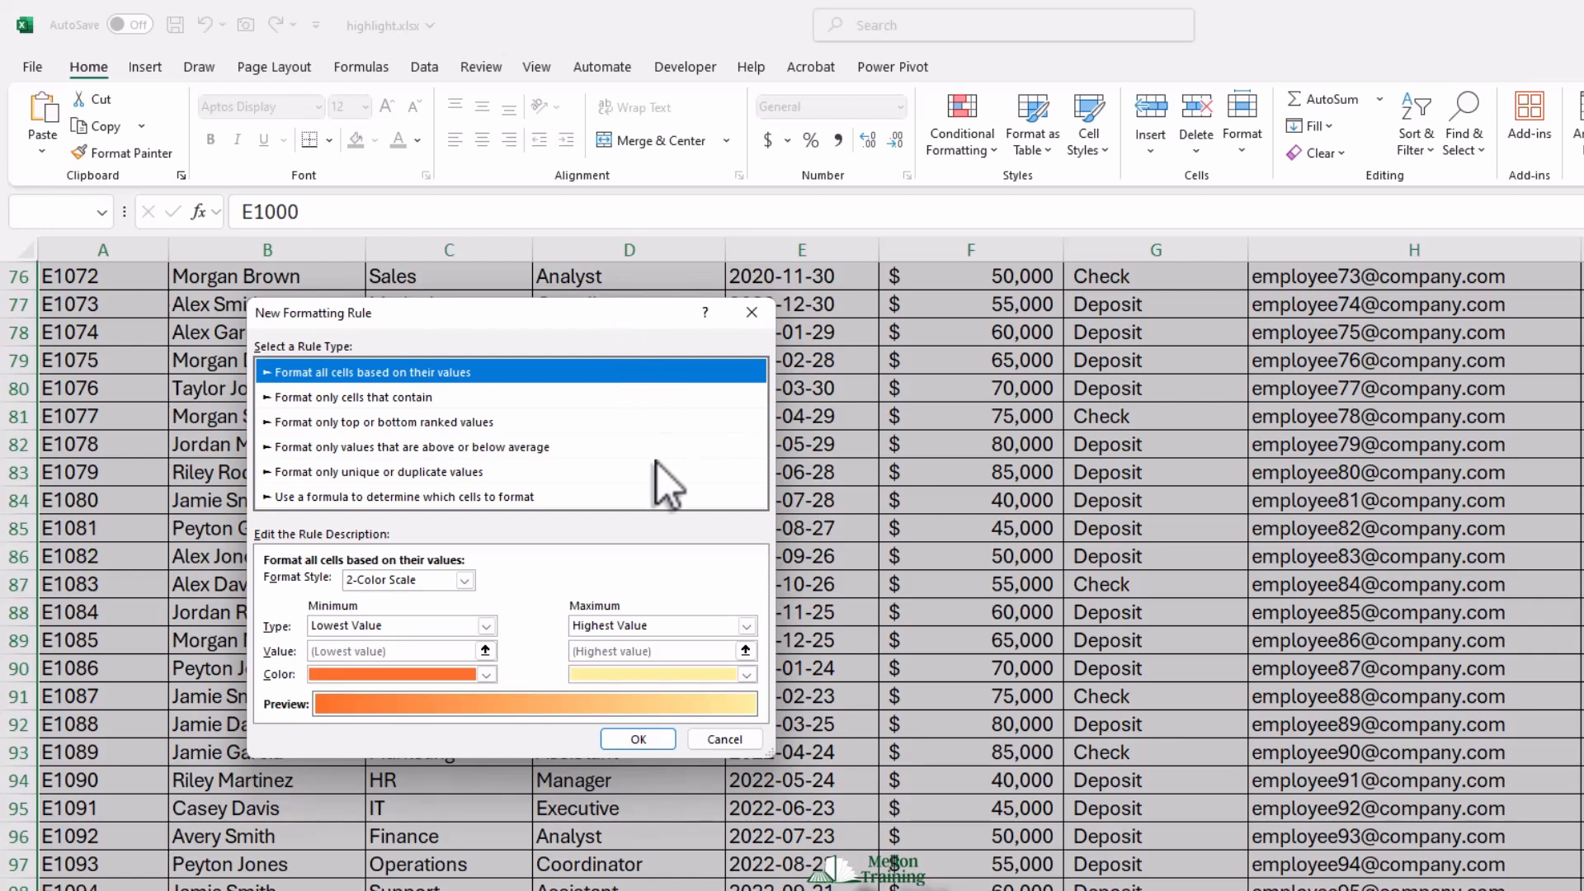
left_click(597, 498)
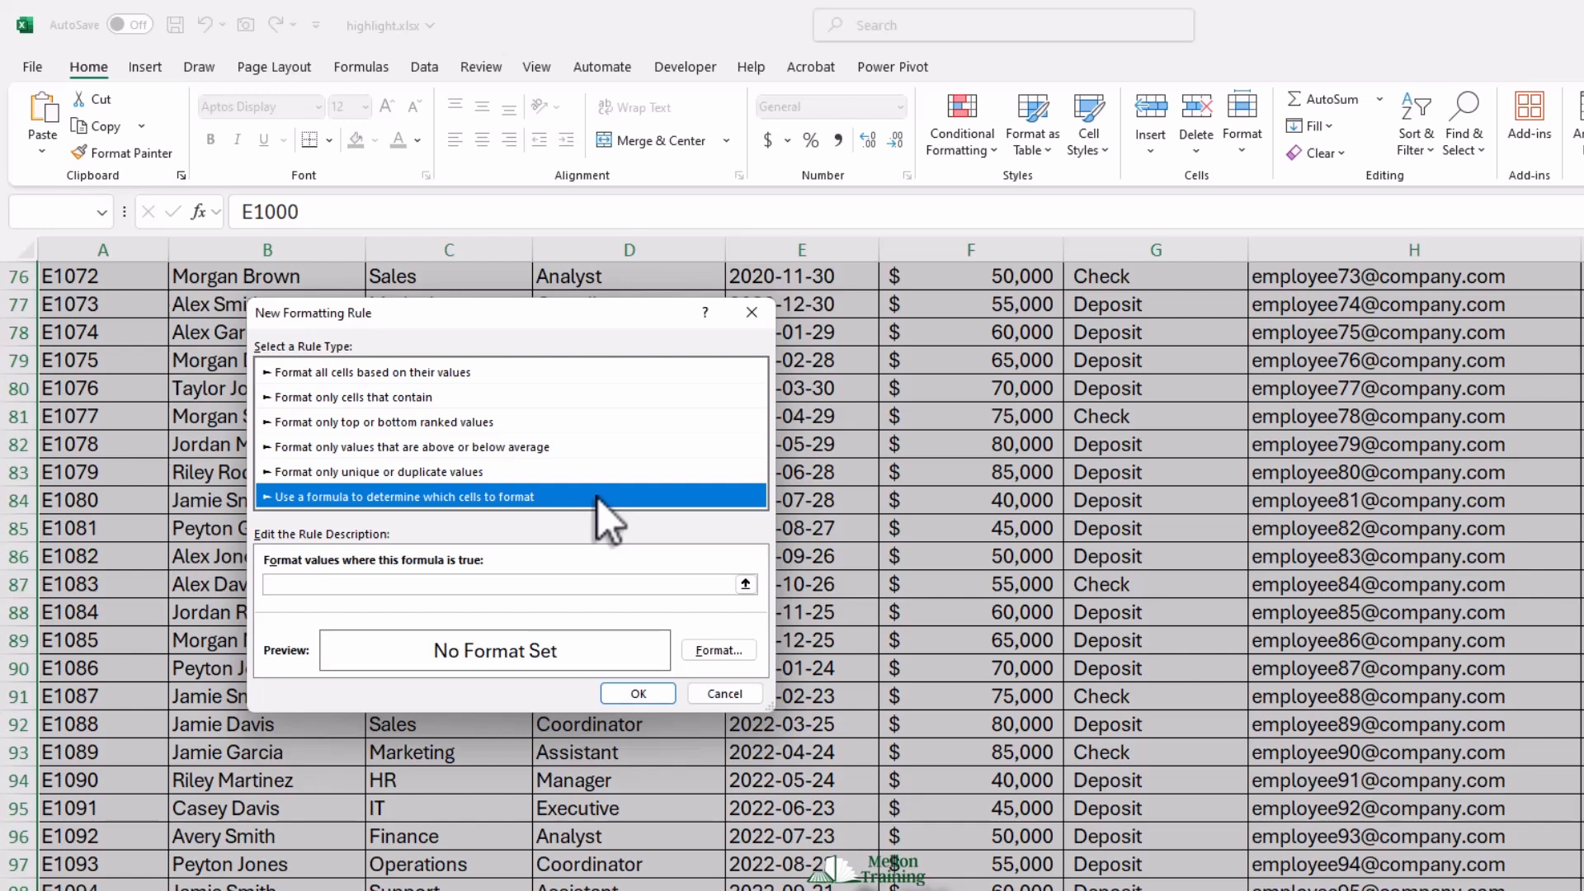
left_click(459, 587)
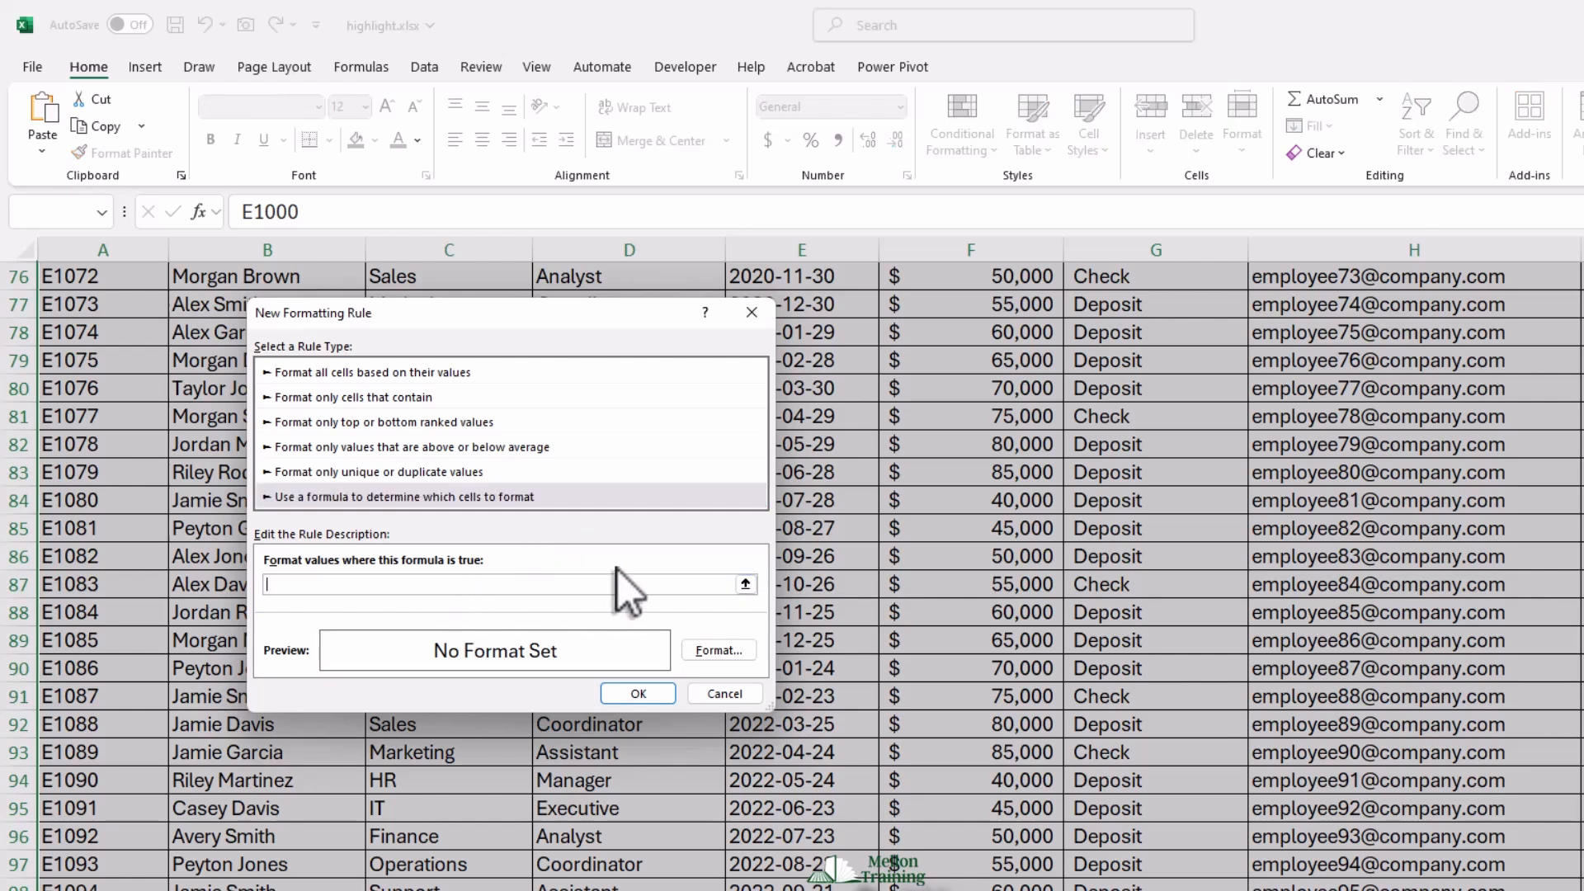
type("=")
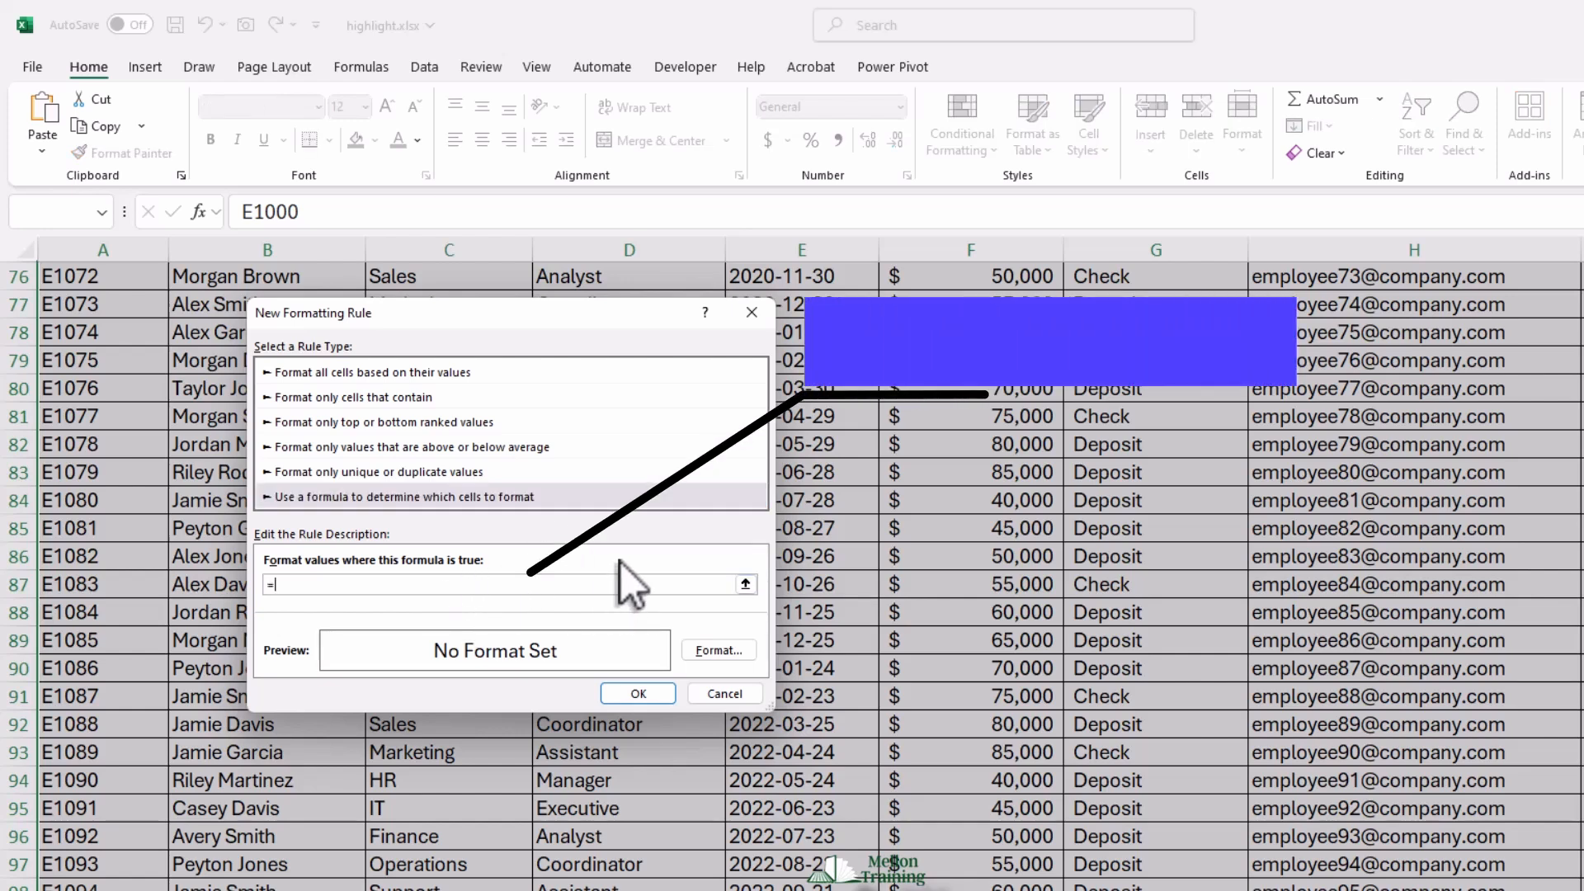
type("COLUMN")
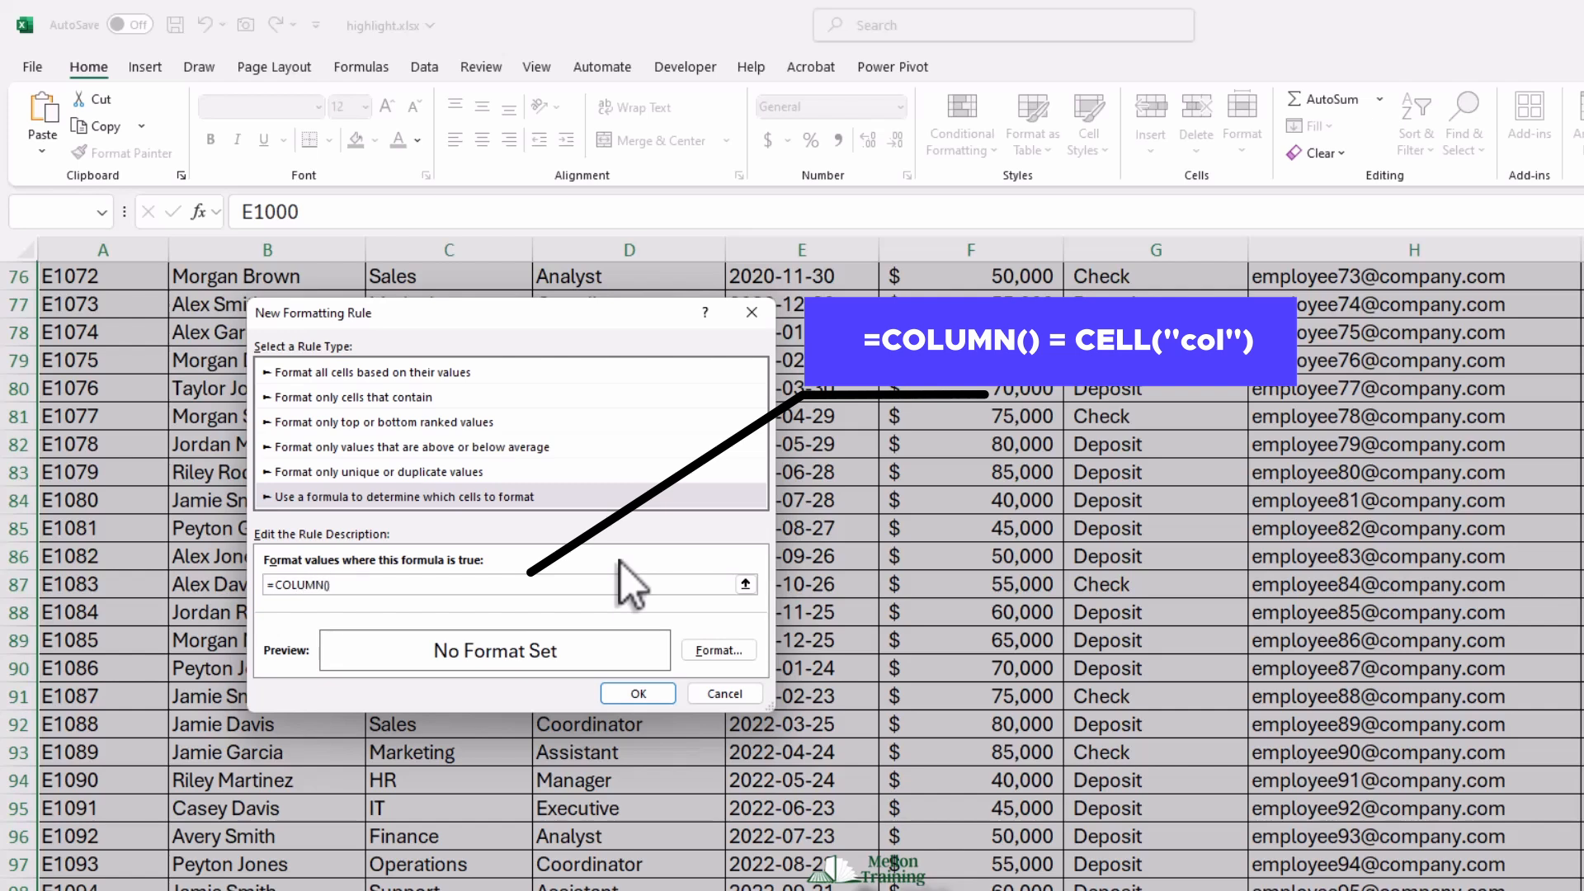
type("()=CELL(\"col")
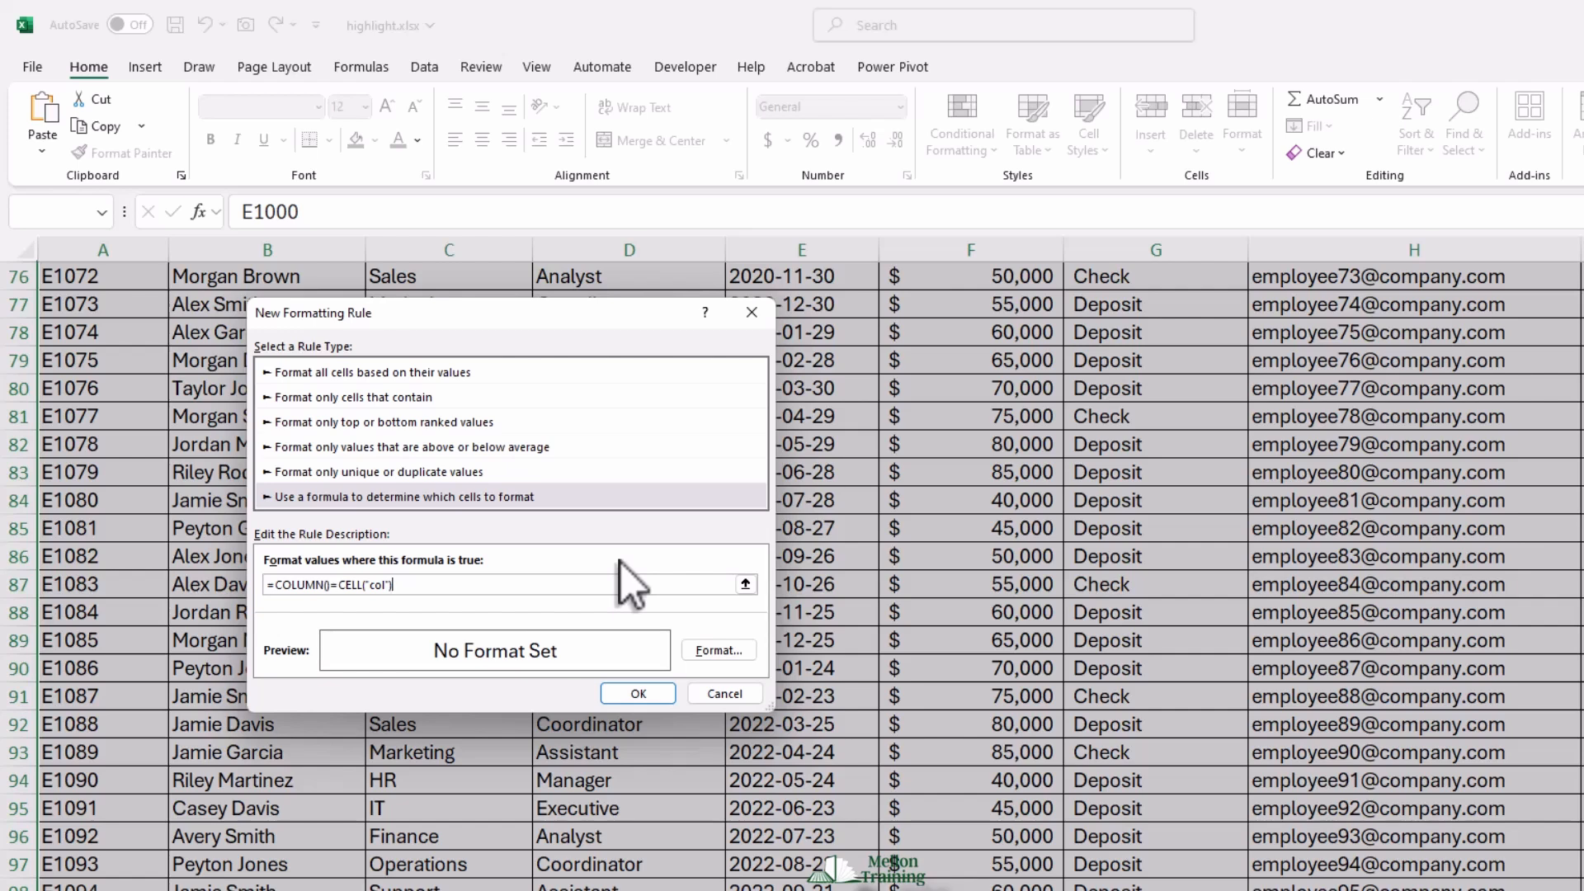
Give the column rule a light orange background fill and apply it to the selected records
left_click(718, 651)
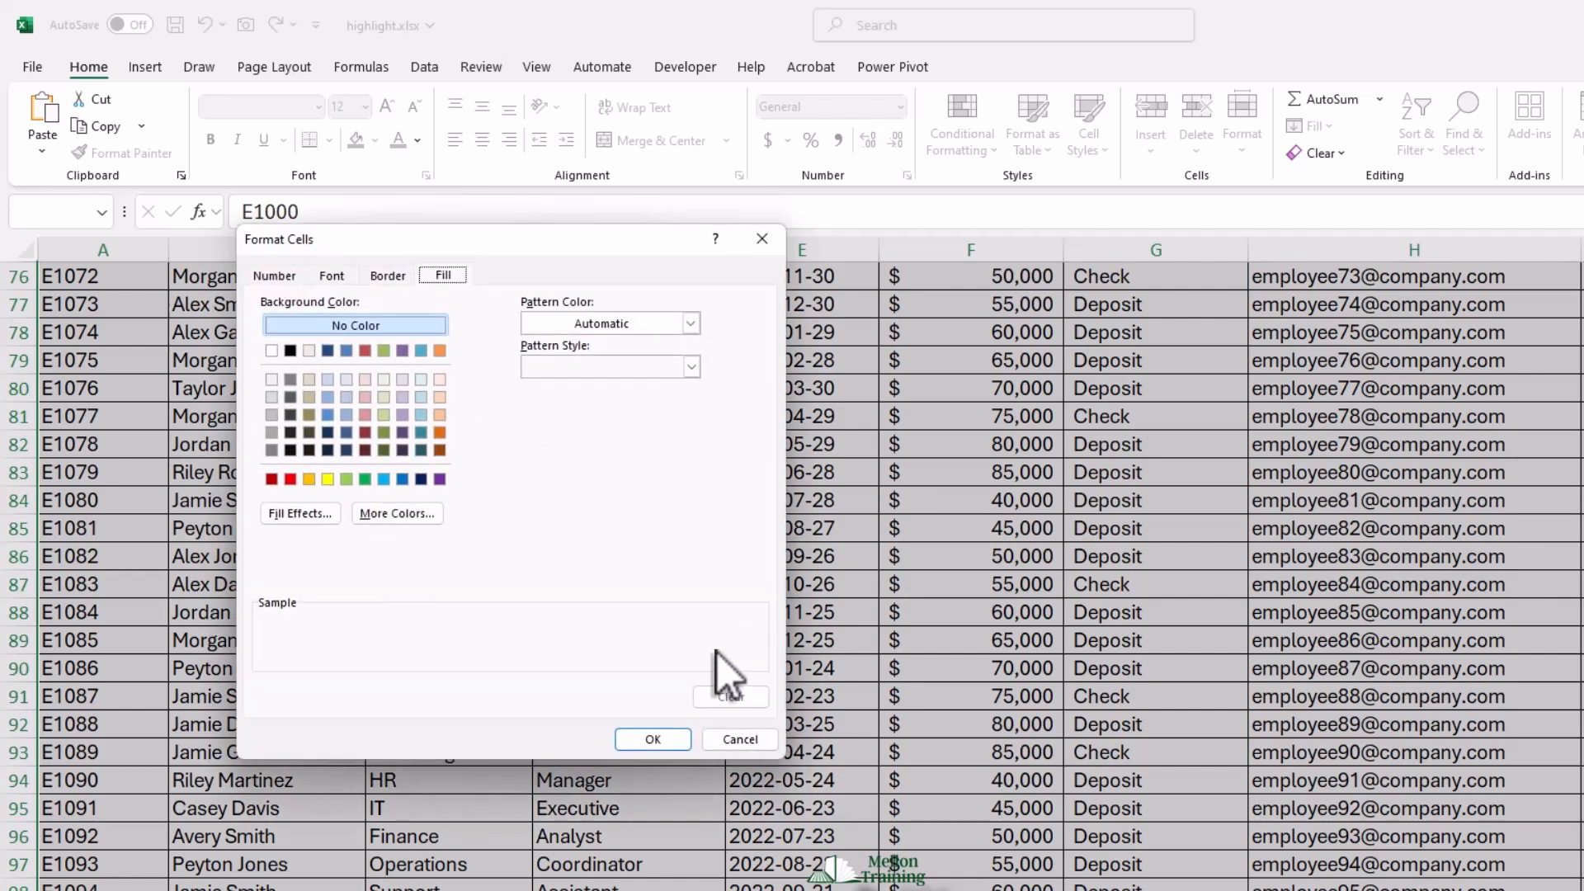
left_click(440, 398)
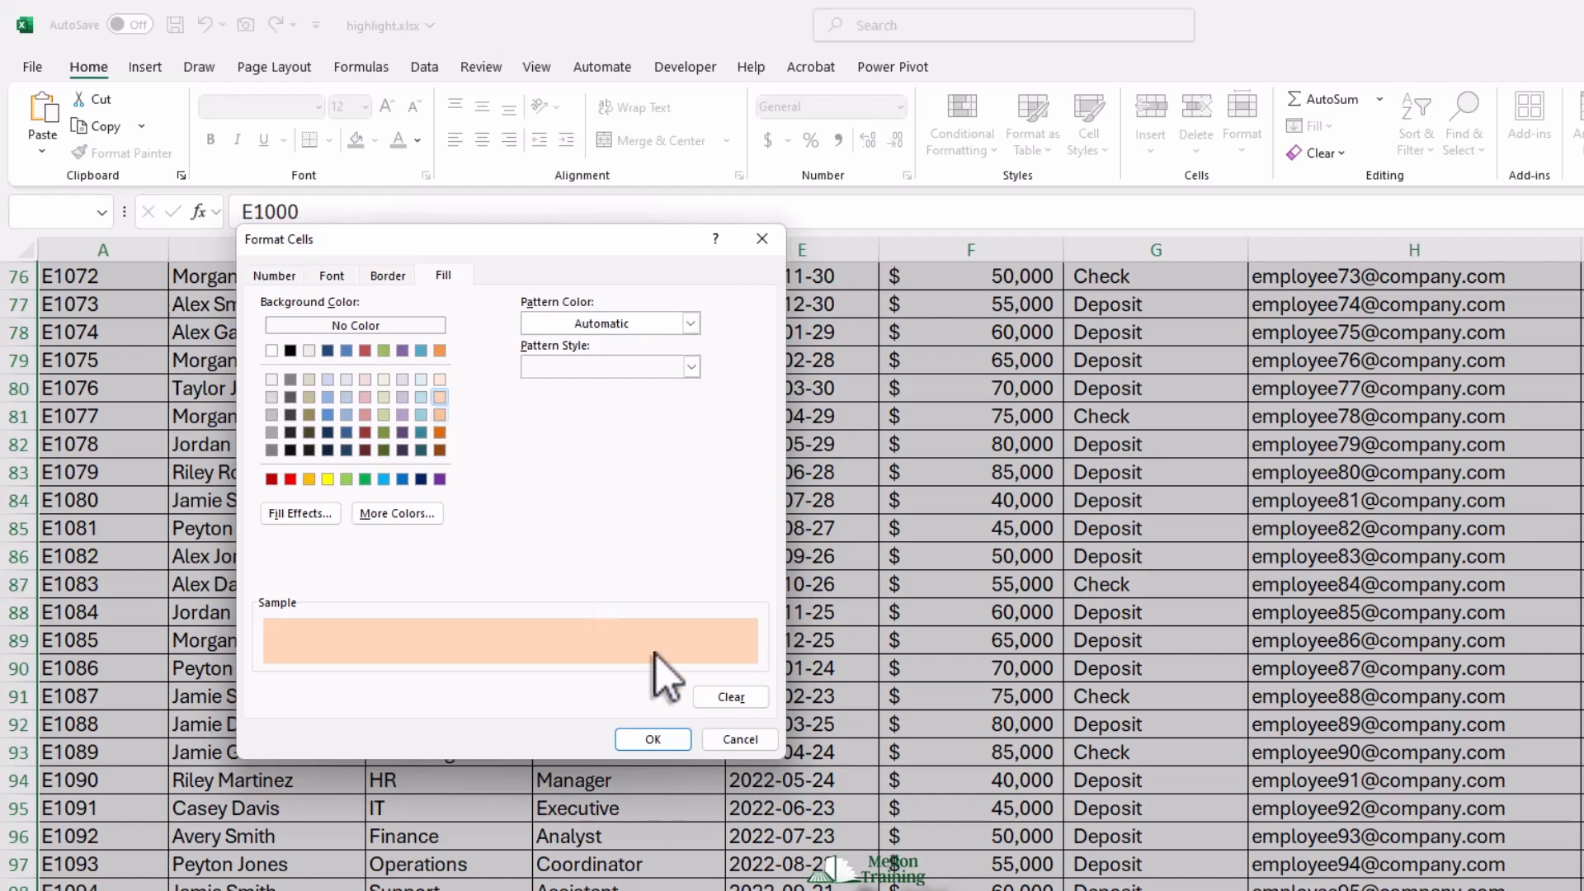
left_click(653, 739)
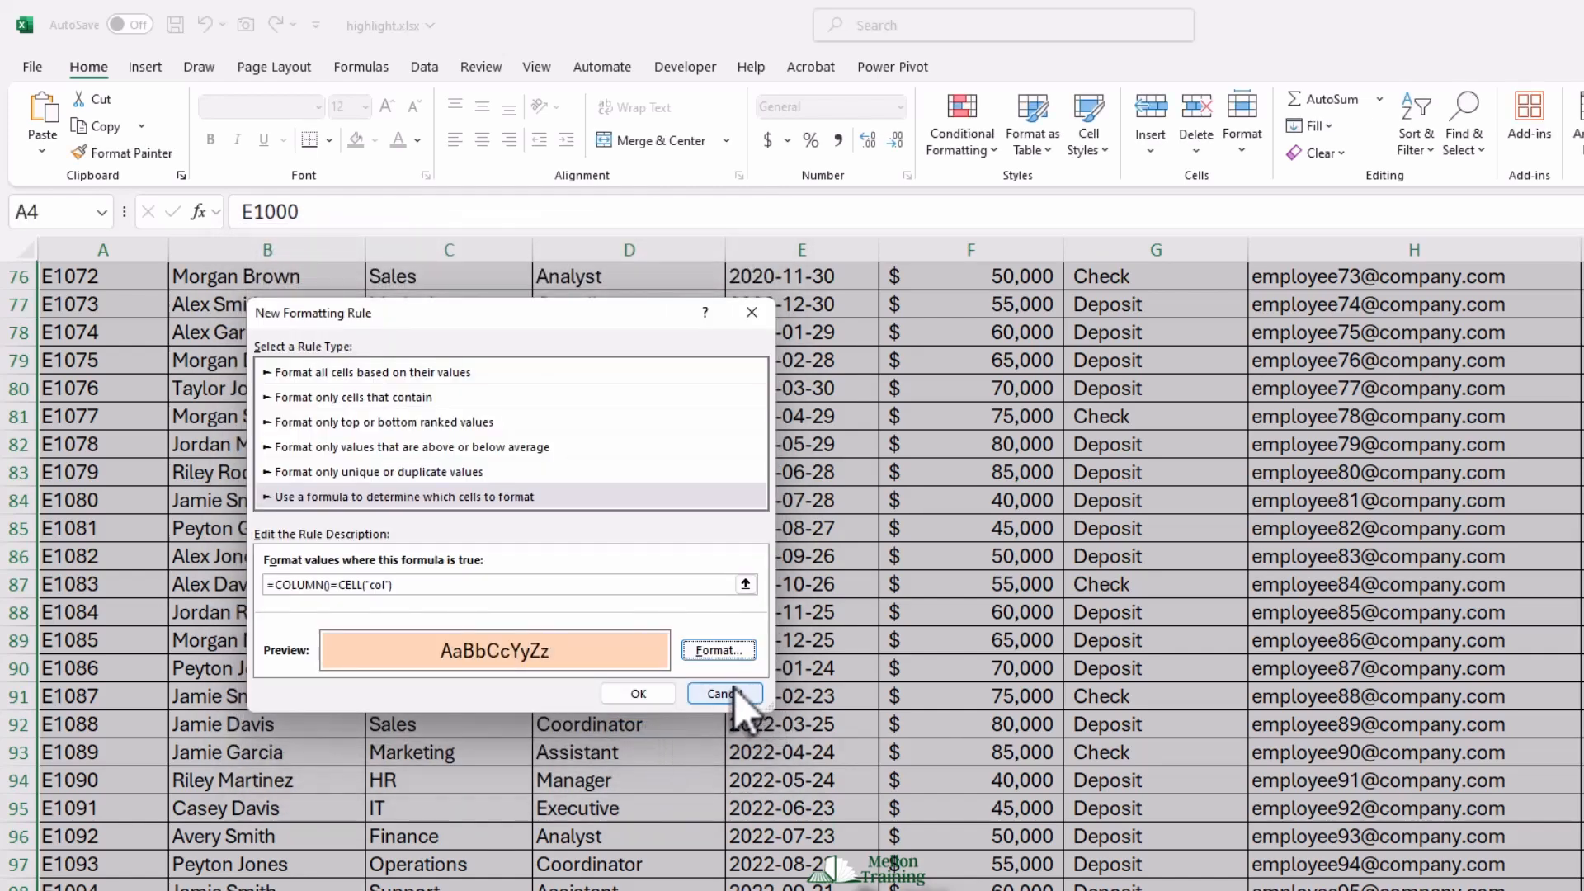
left_click(638, 693)
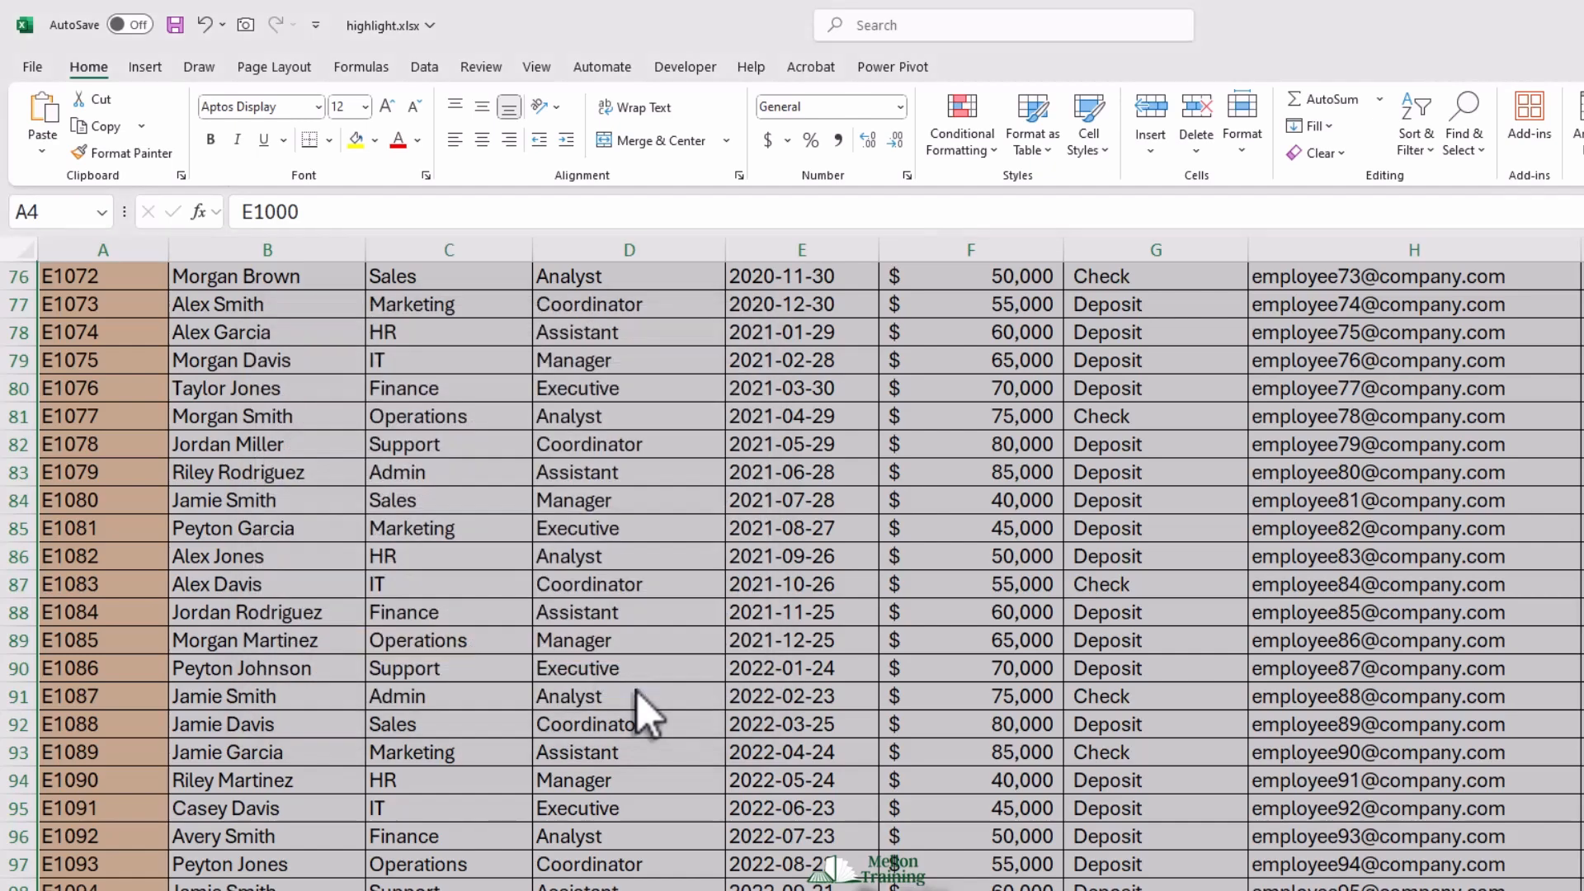
Select C7 and recalculate the sheet to test the row and column highlight, and select D6 as well
scroll(637, 691, "up", 14)
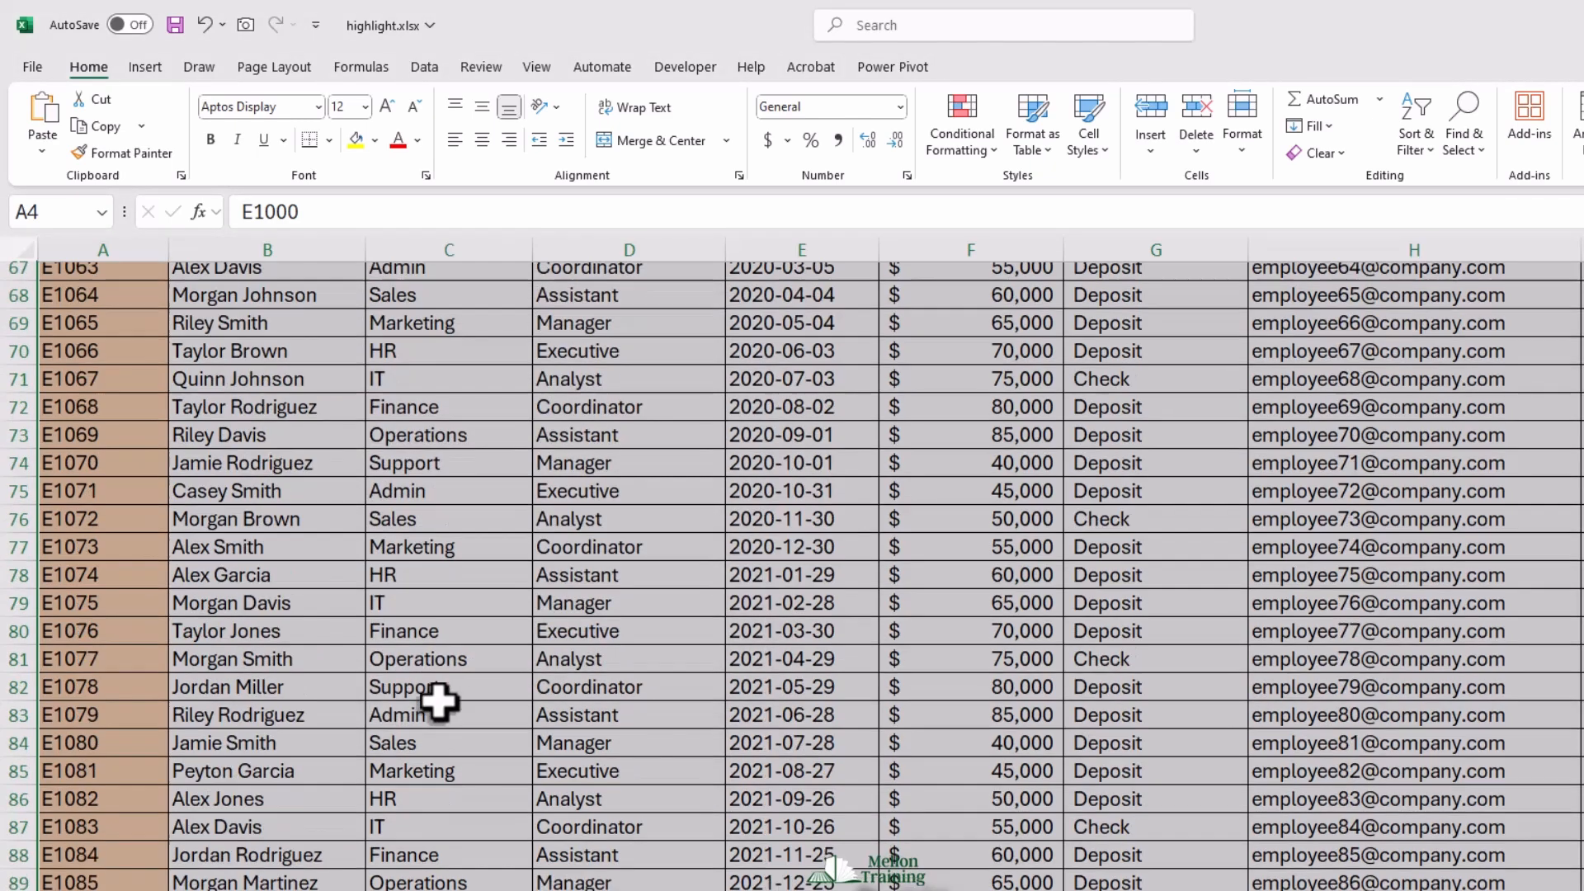
scroll(434, 712, "up", 11)
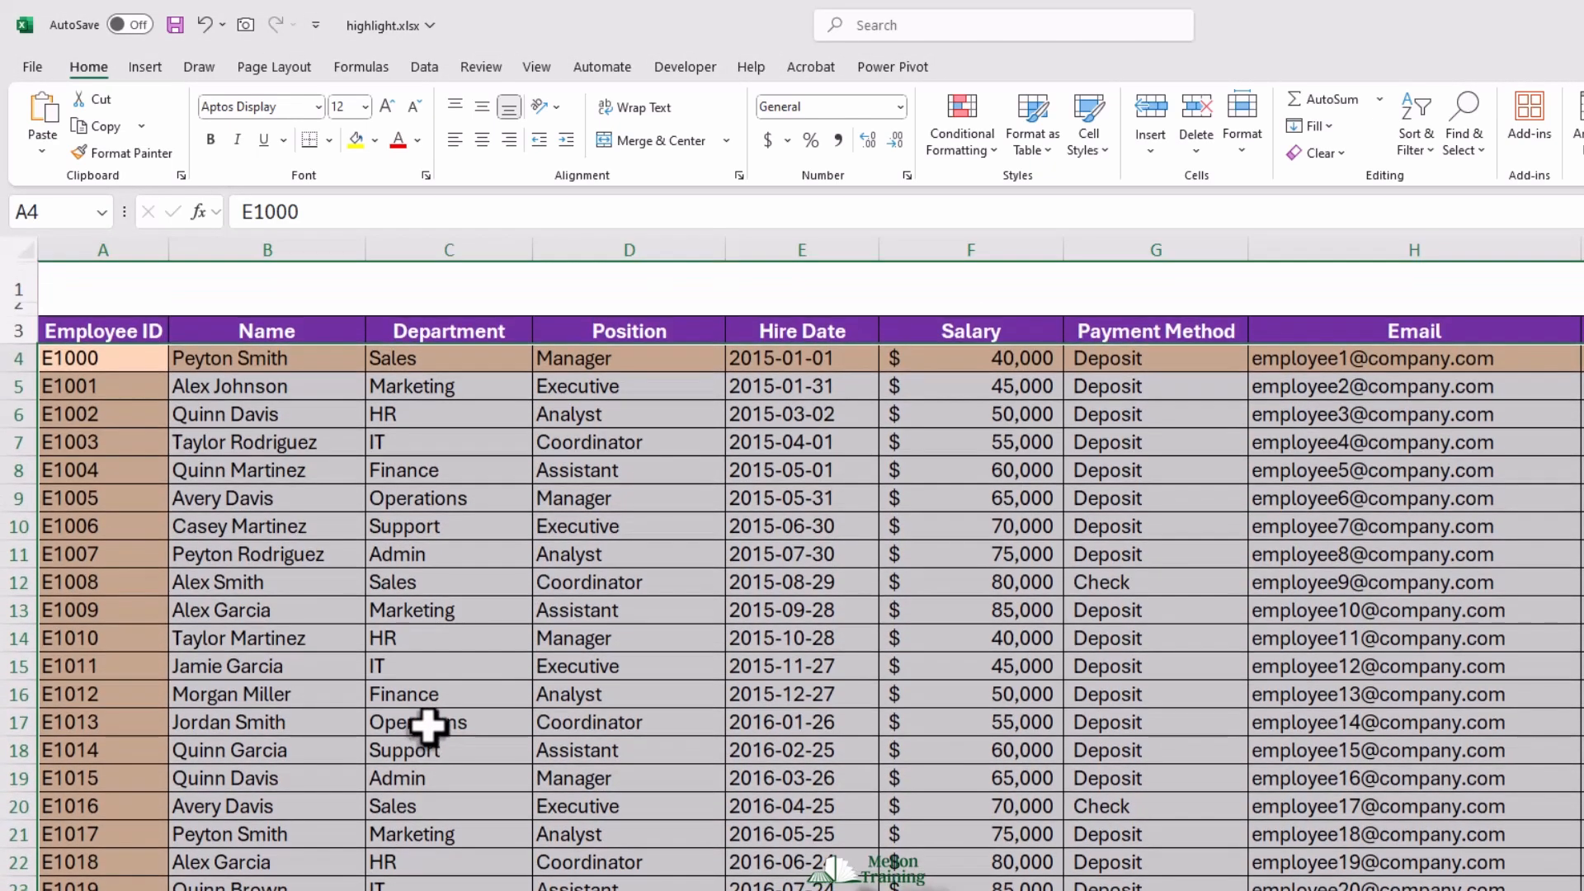
left_click(463, 444)
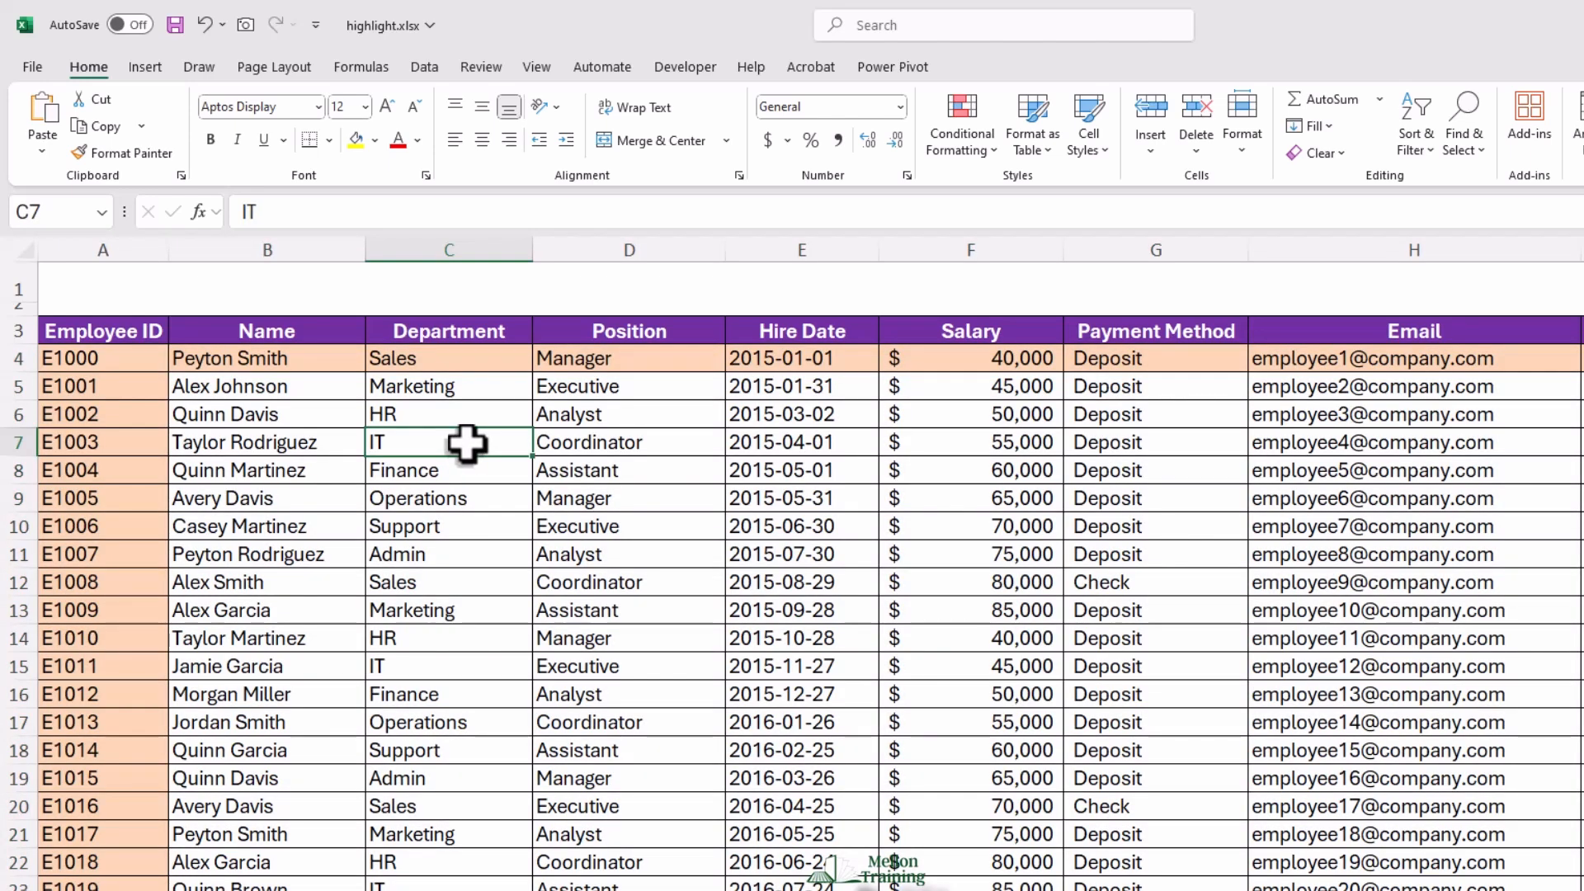
key("F9")
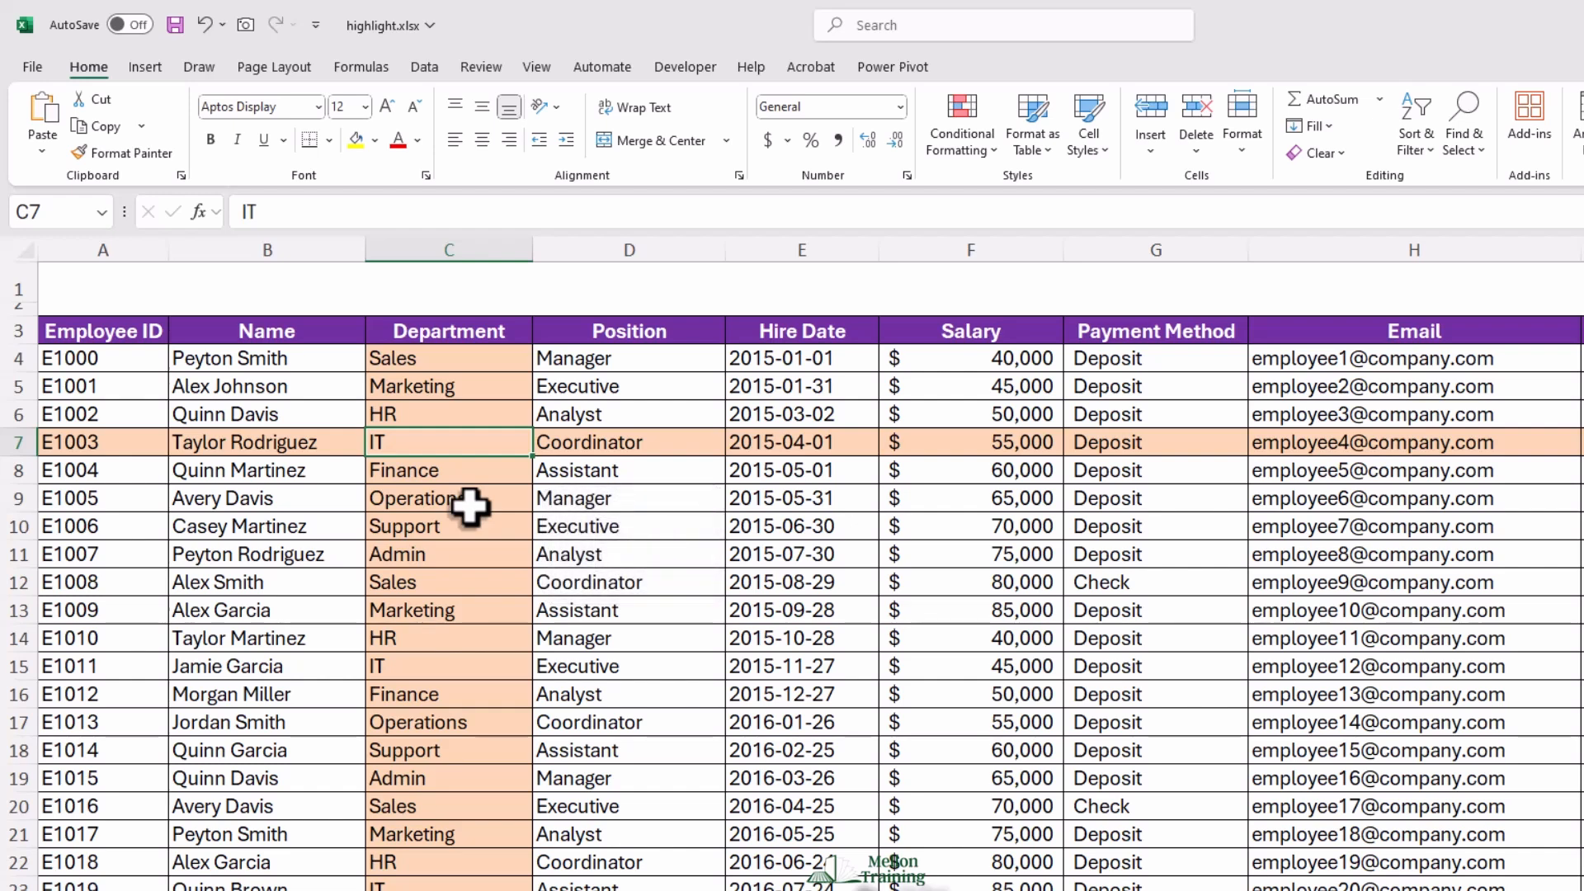
left_click(673, 415)
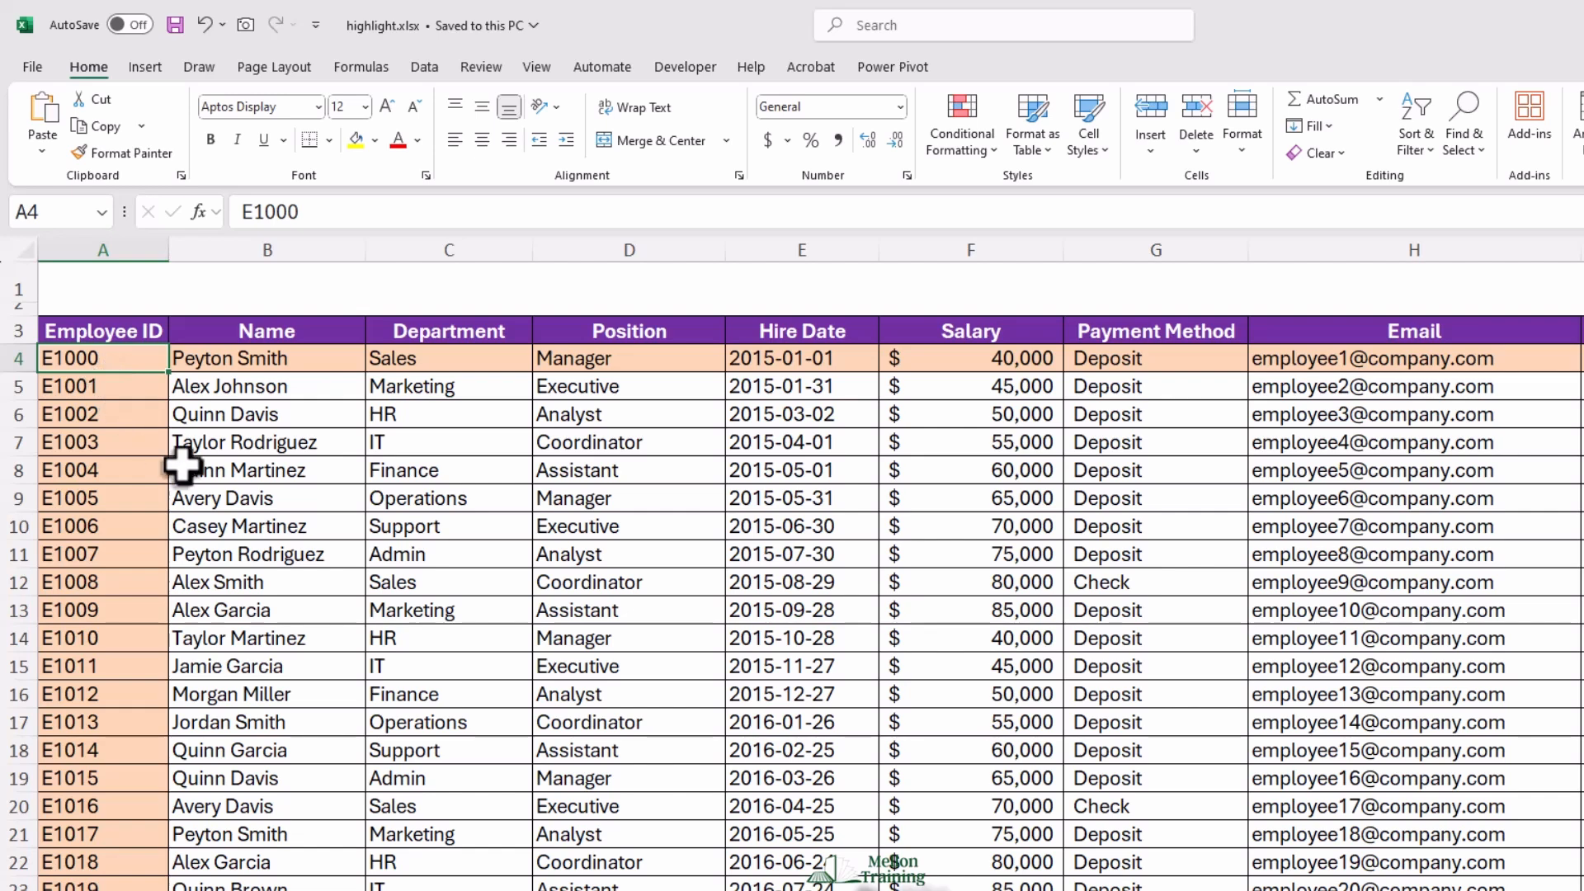
Start another formula-based formatting rule for all records from A4 onward, using =OR(ROW()=CELL("row"),COLUMN()=CELL("col"))
key("ctrl+shift+Right")
key("ctrl+shift+Down")
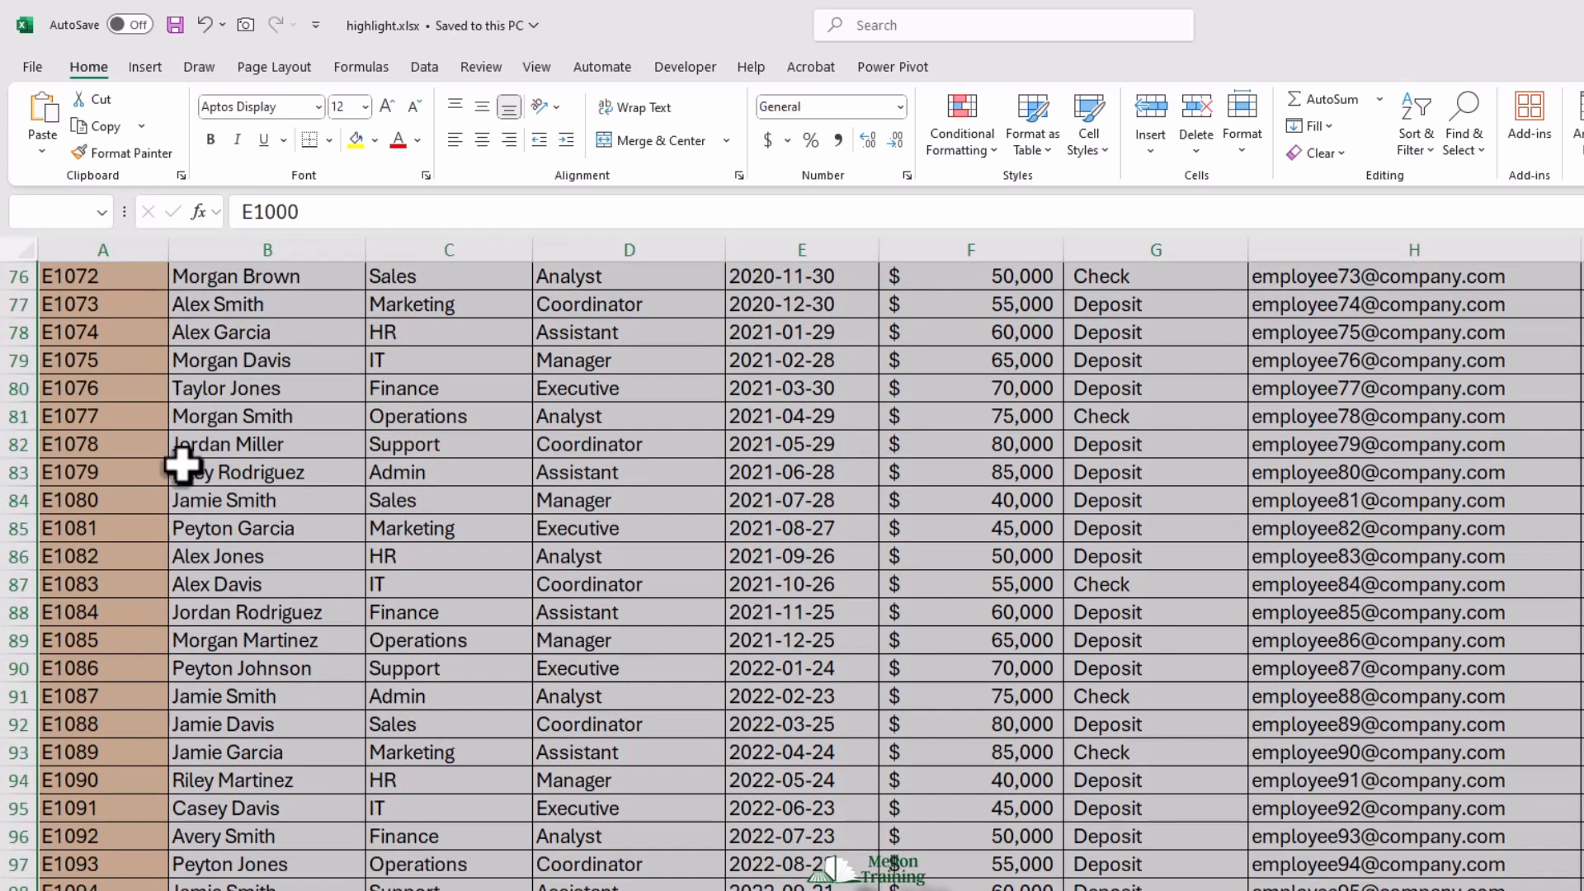
left_click(995, 150)
left_click(1028, 408)
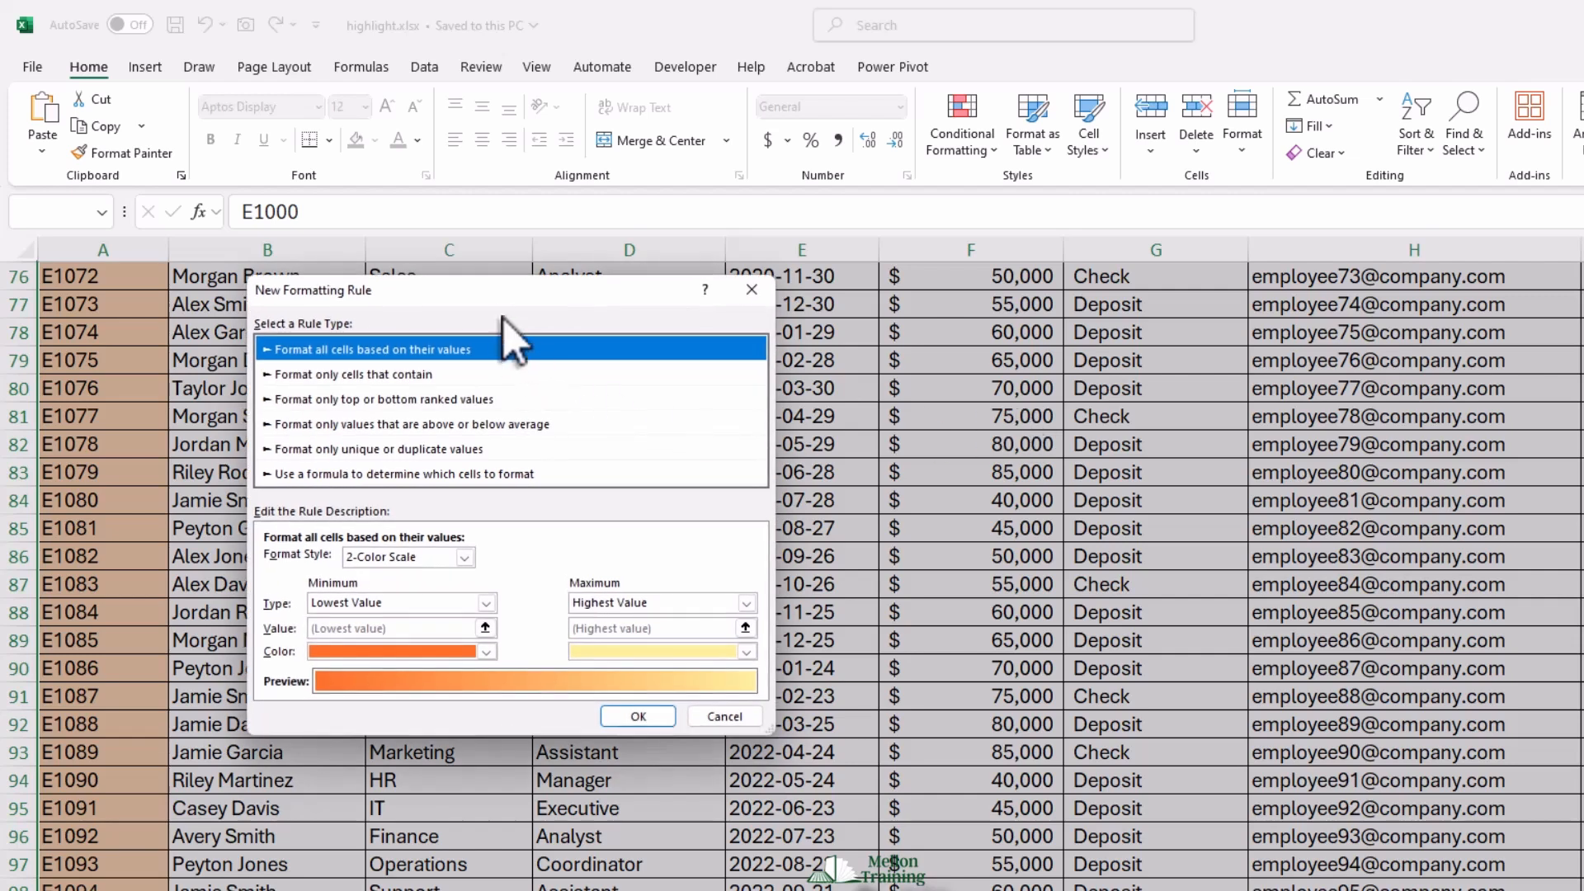
left_click(446, 475)
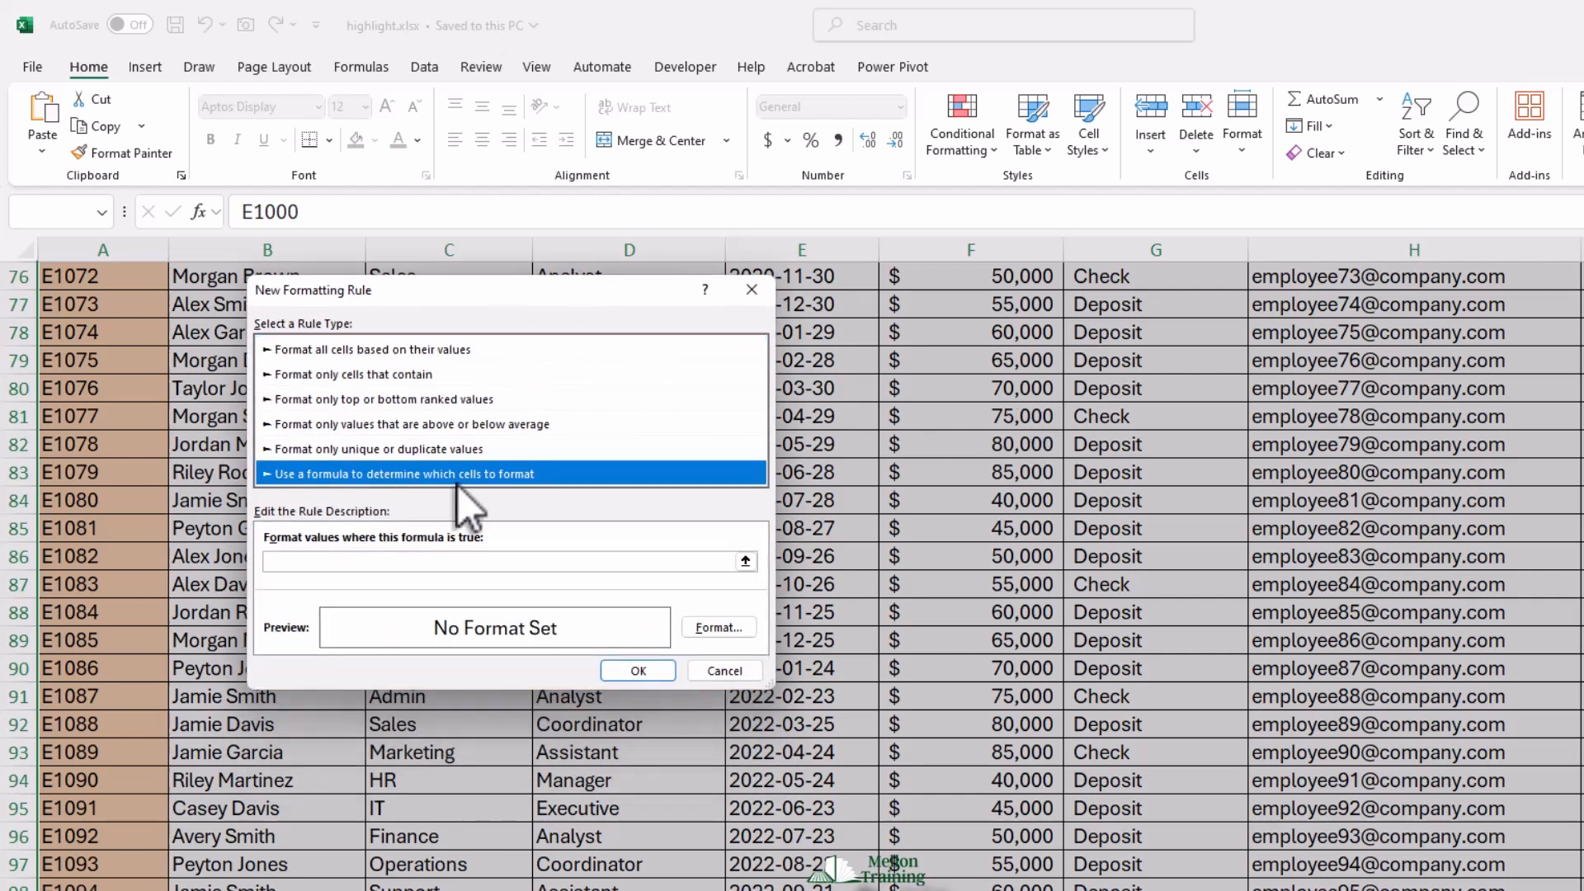
left_click(580, 561)
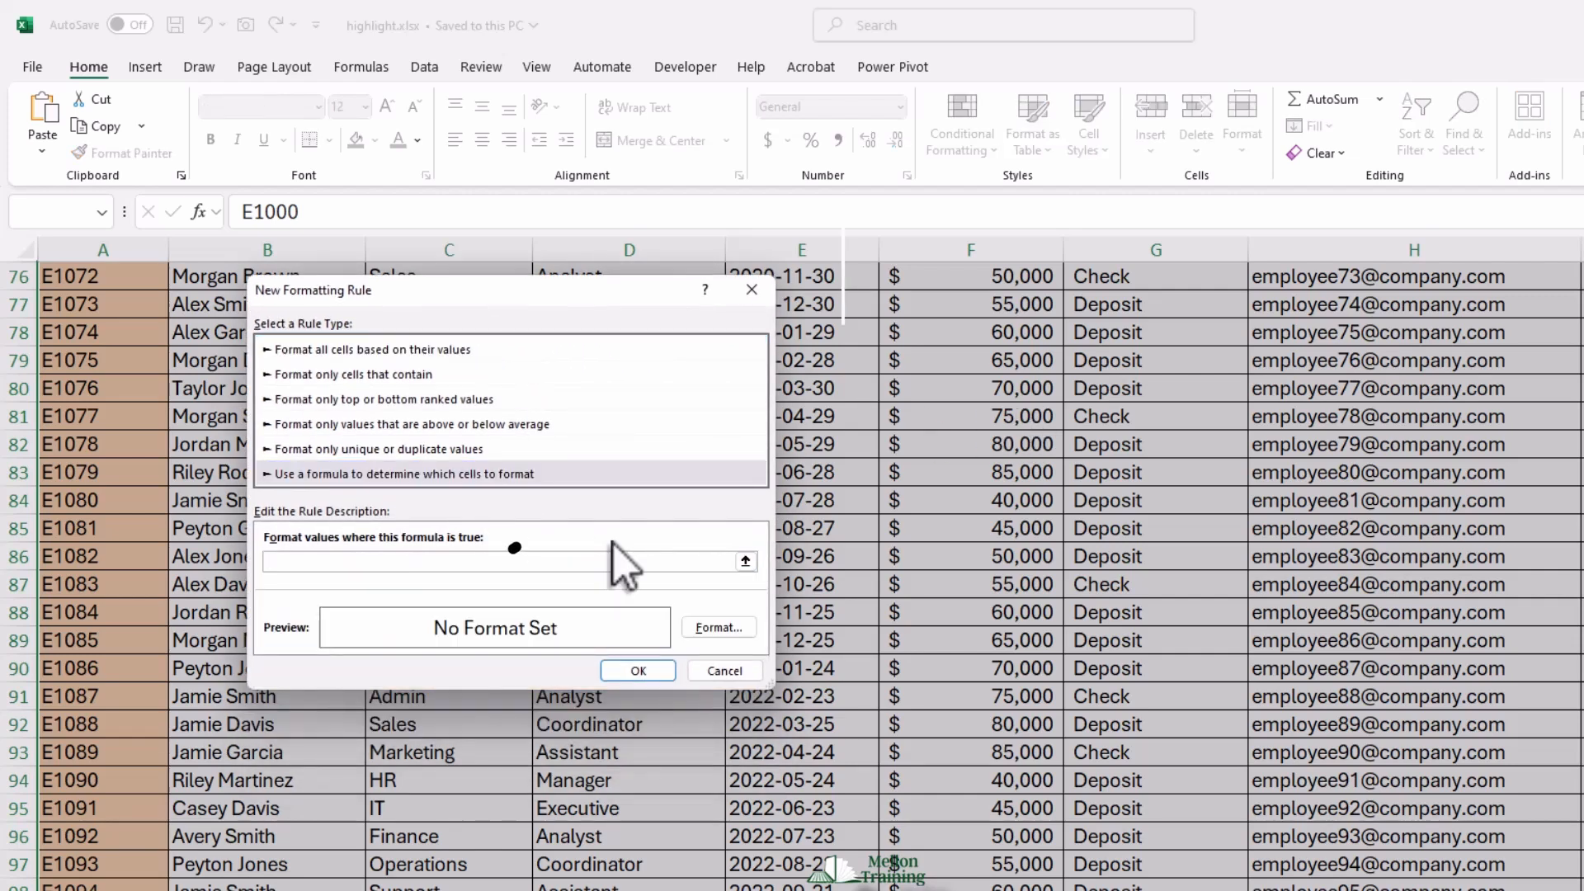
type("=OR(")
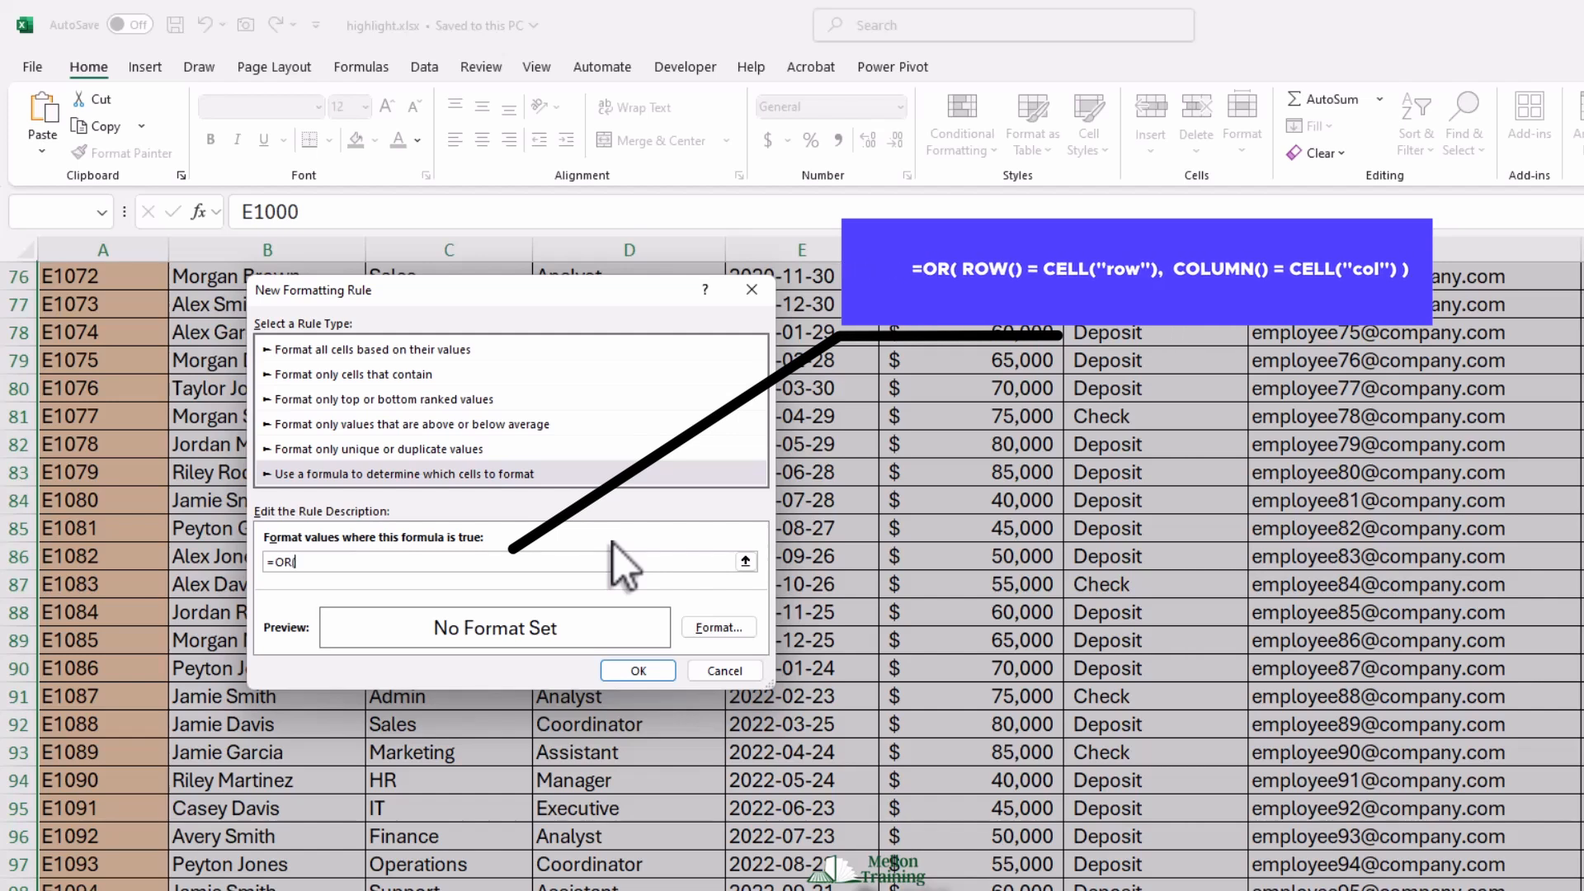
type("ROW()=CELL(\"row\"),COLUMN()=C")
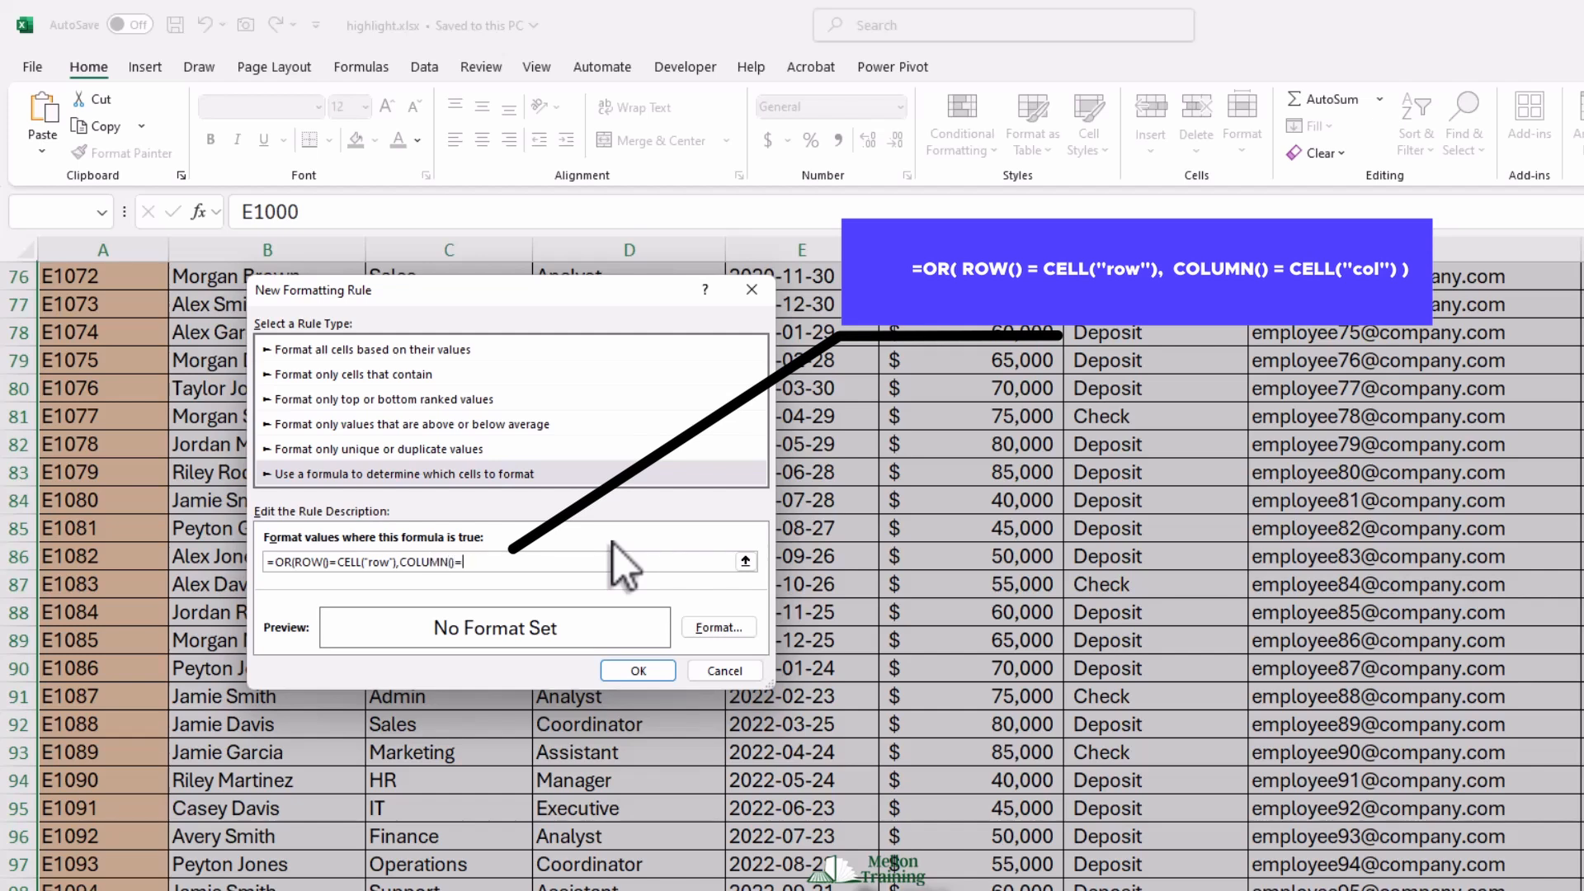
type("ELL(\"col\"))")
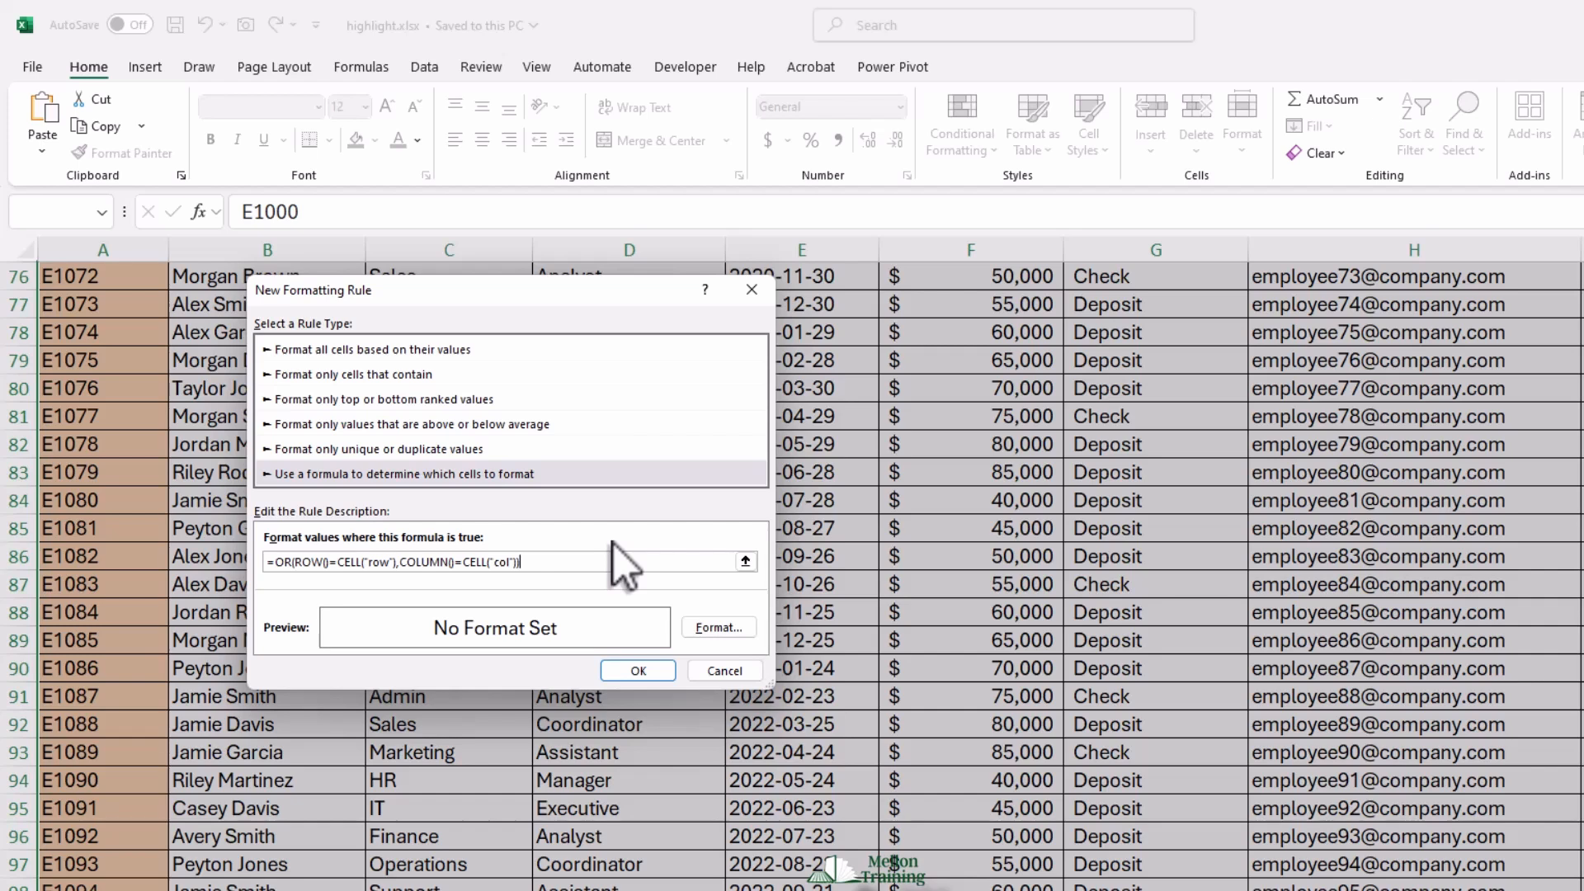
Give the combined row-and-column OR rule a light orange background fill and apply it to the selected records
left_click(716, 628)
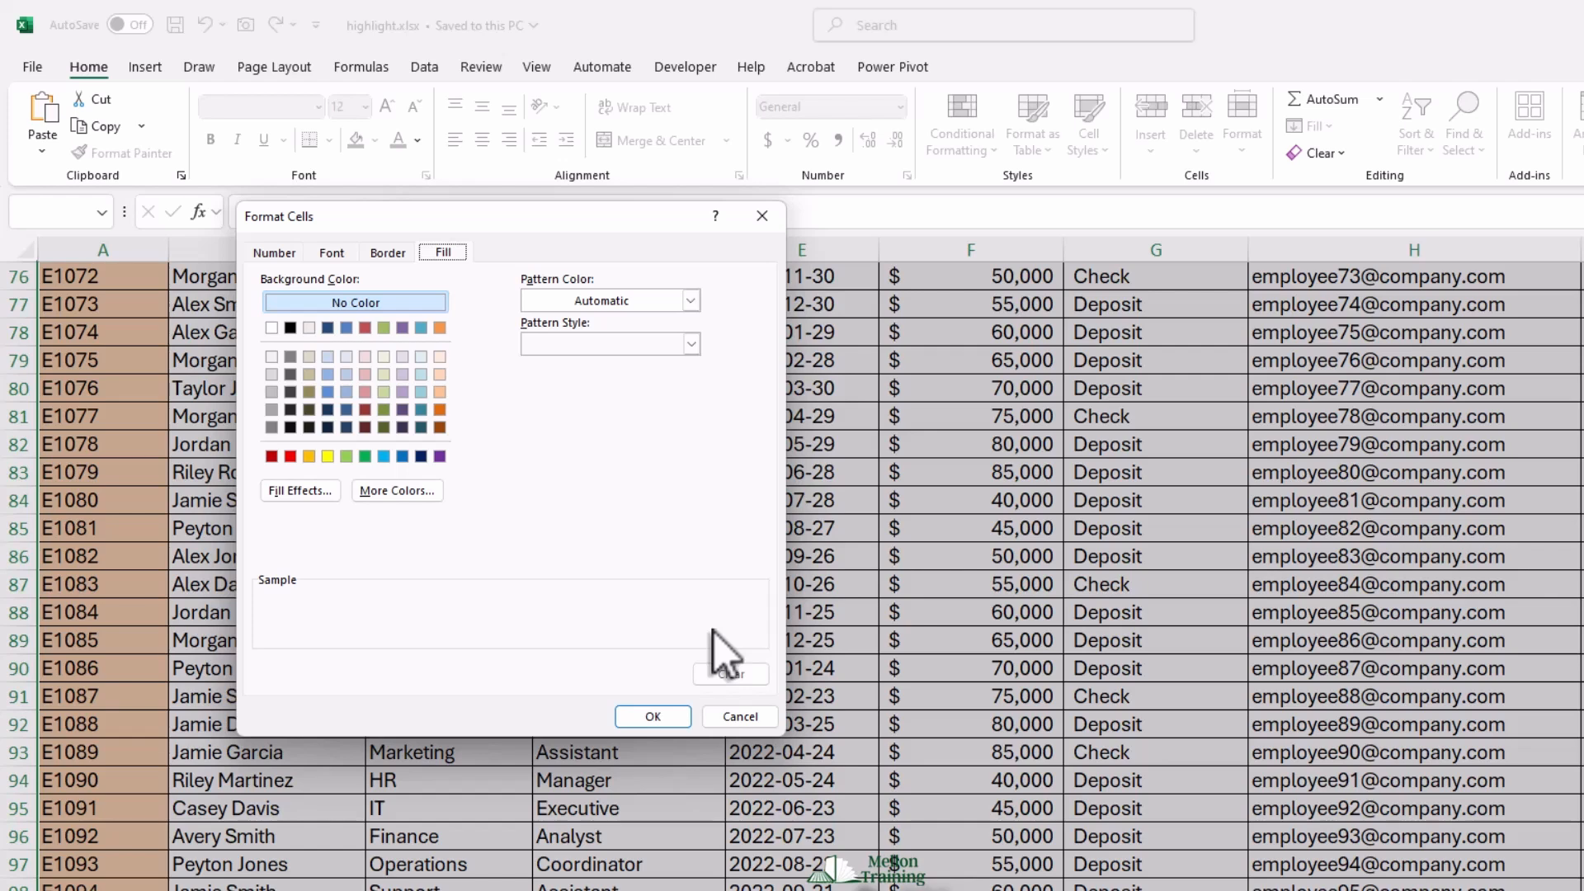
left_click(435, 378)
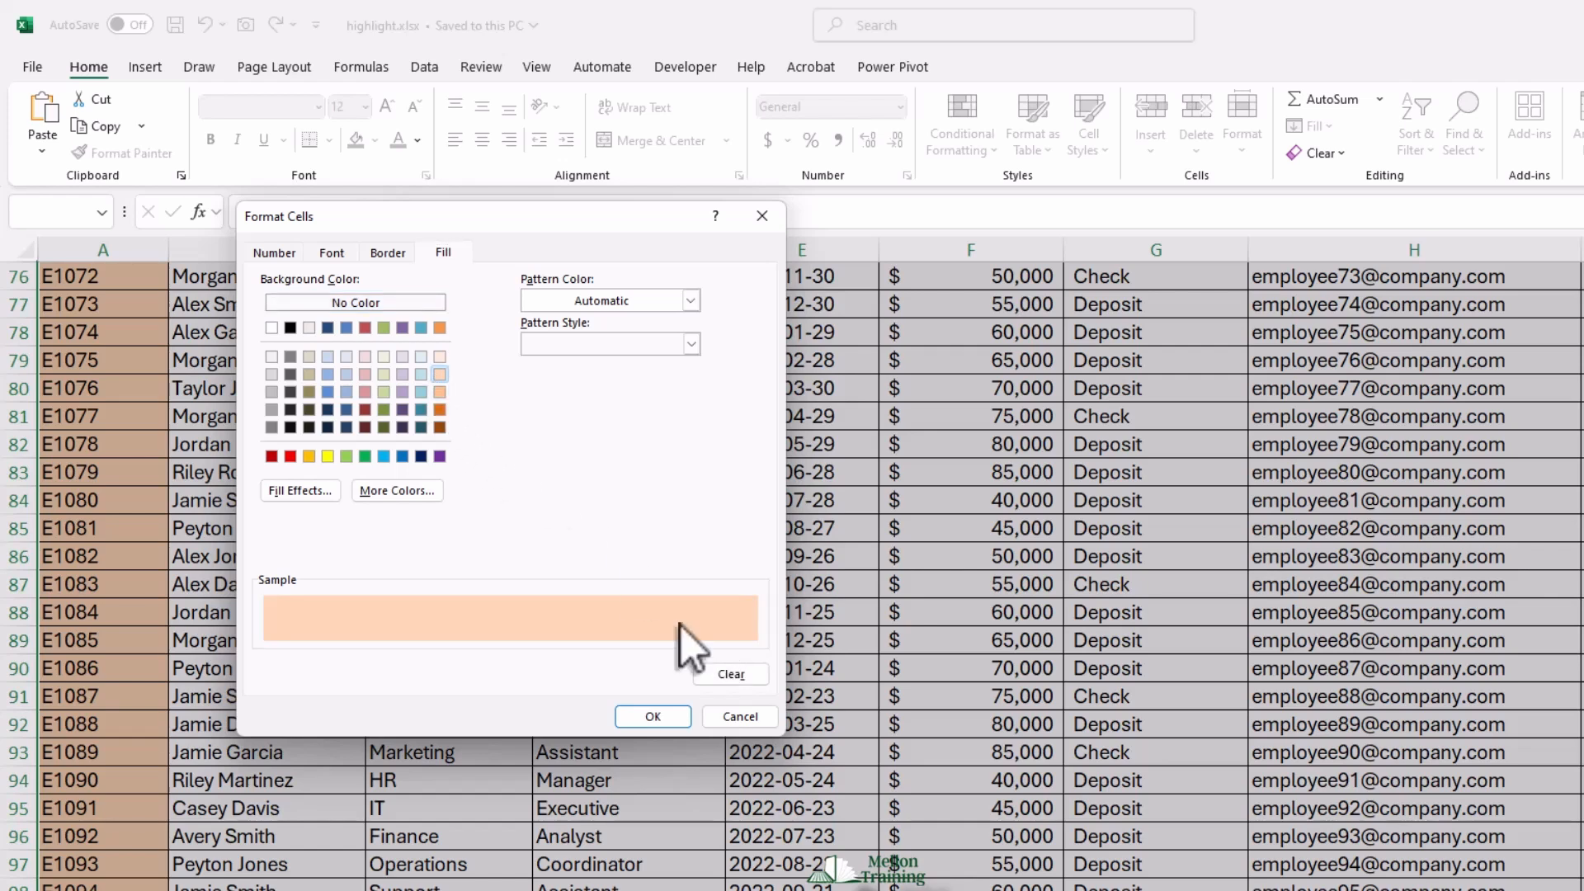
left_click(652, 716)
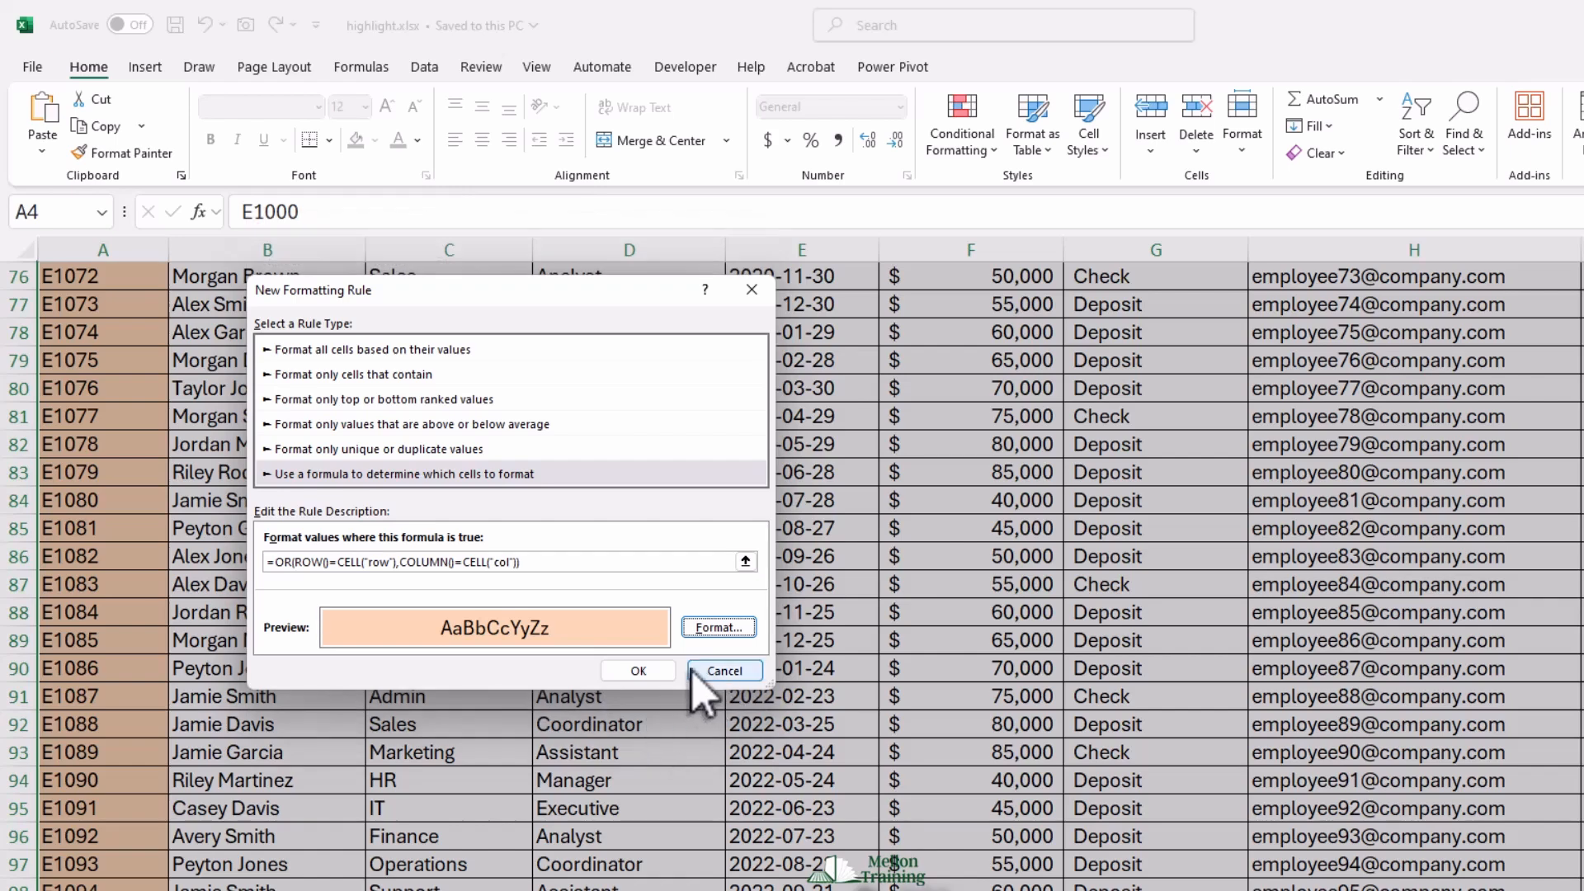
left_click(633, 673)
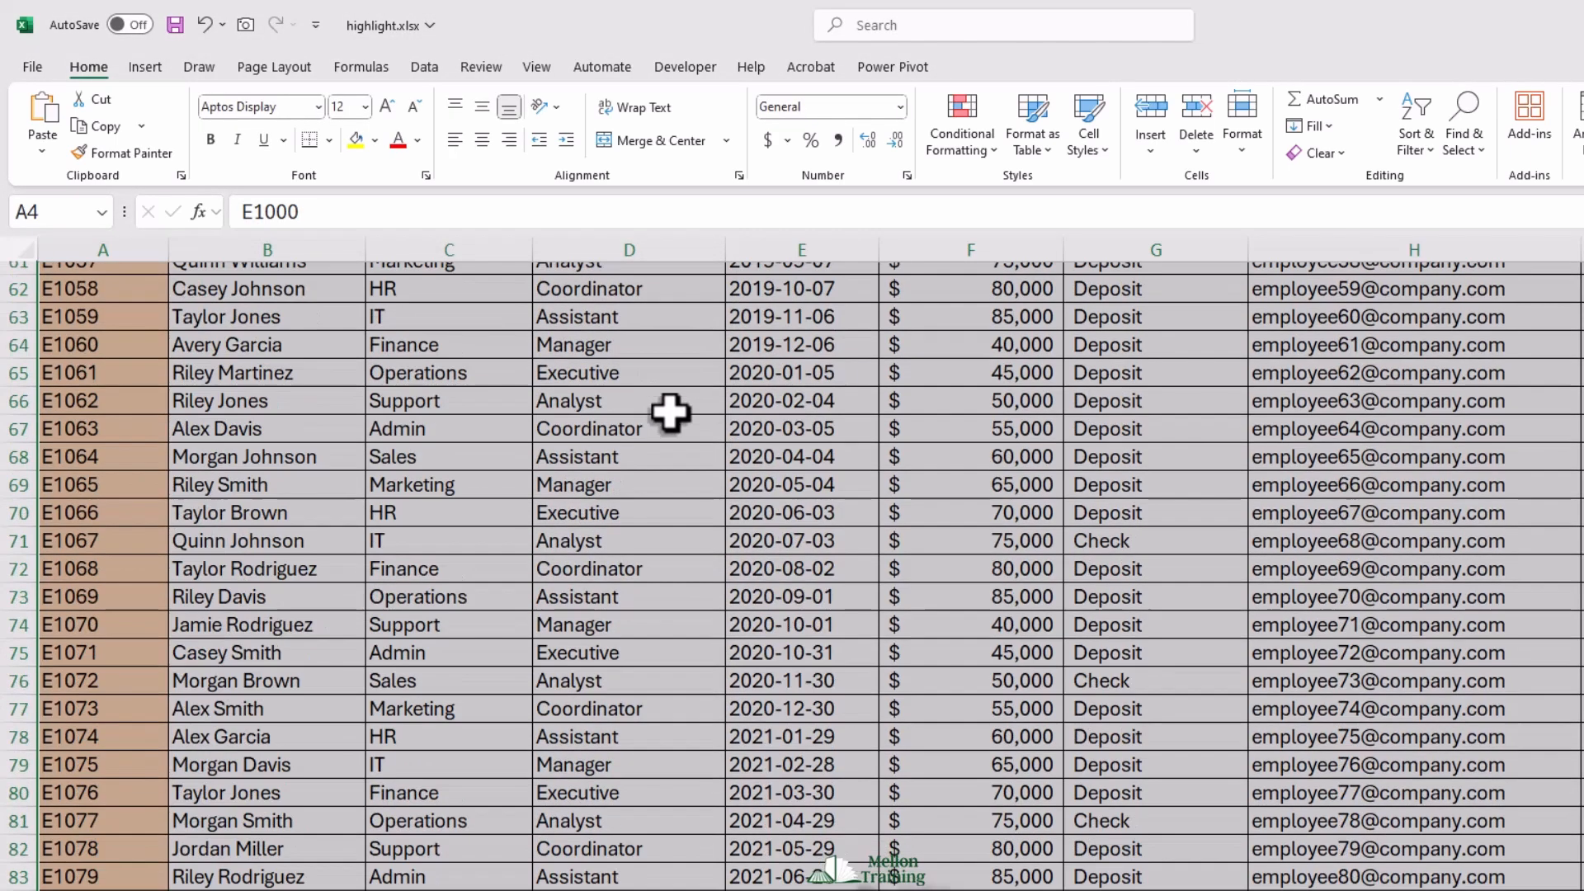
Select cells D9 and C7 in the table to test the combined row-and-column highlight
scroll(669, 414, "up", 20)
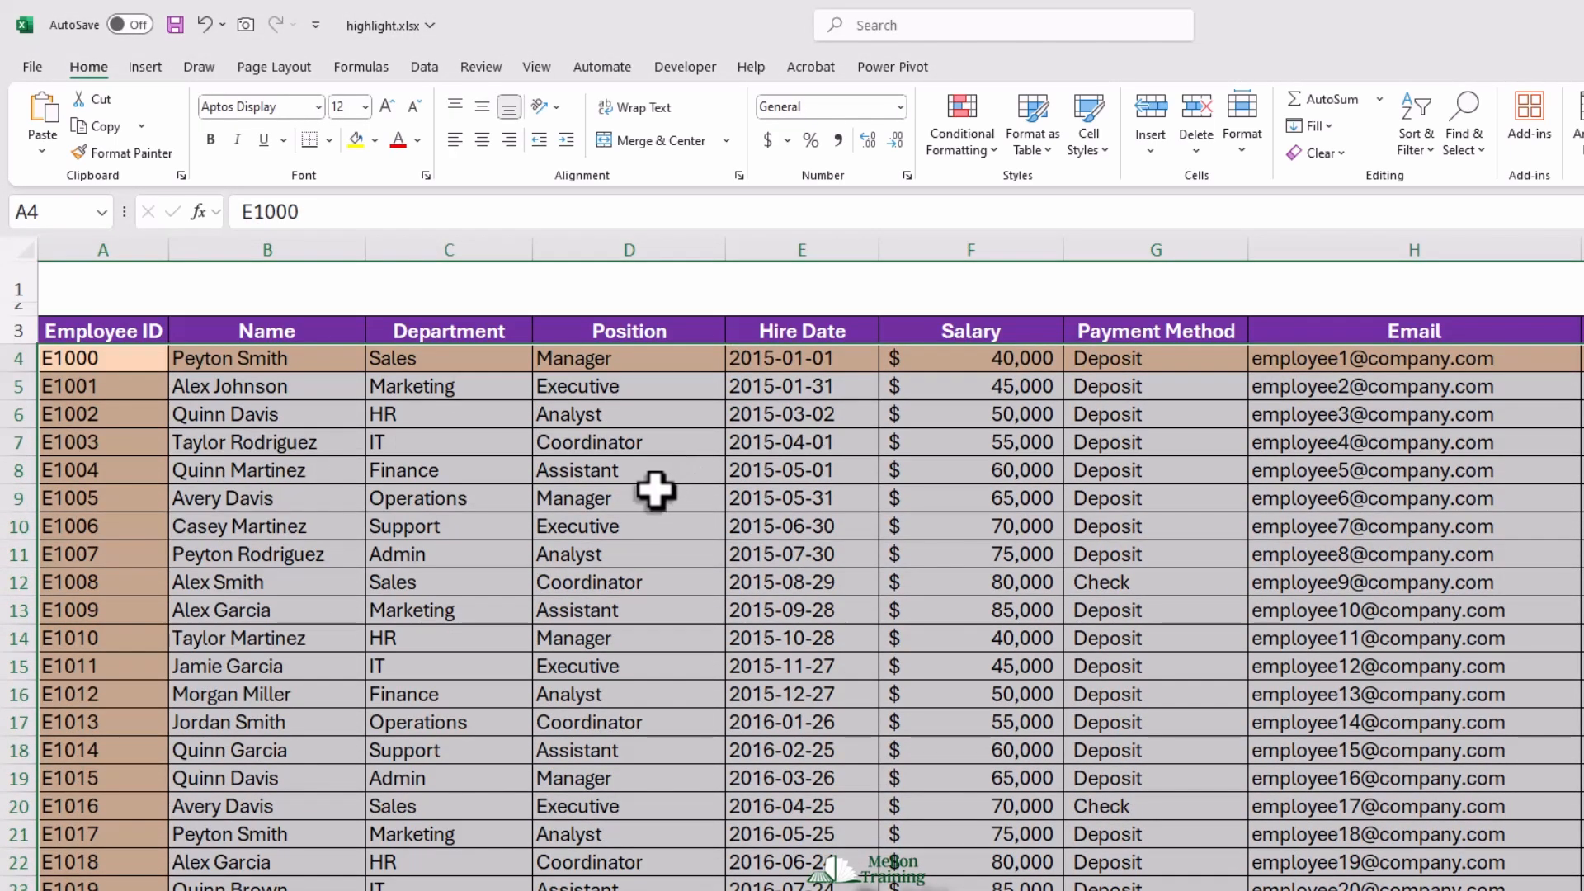
left_click(660, 495)
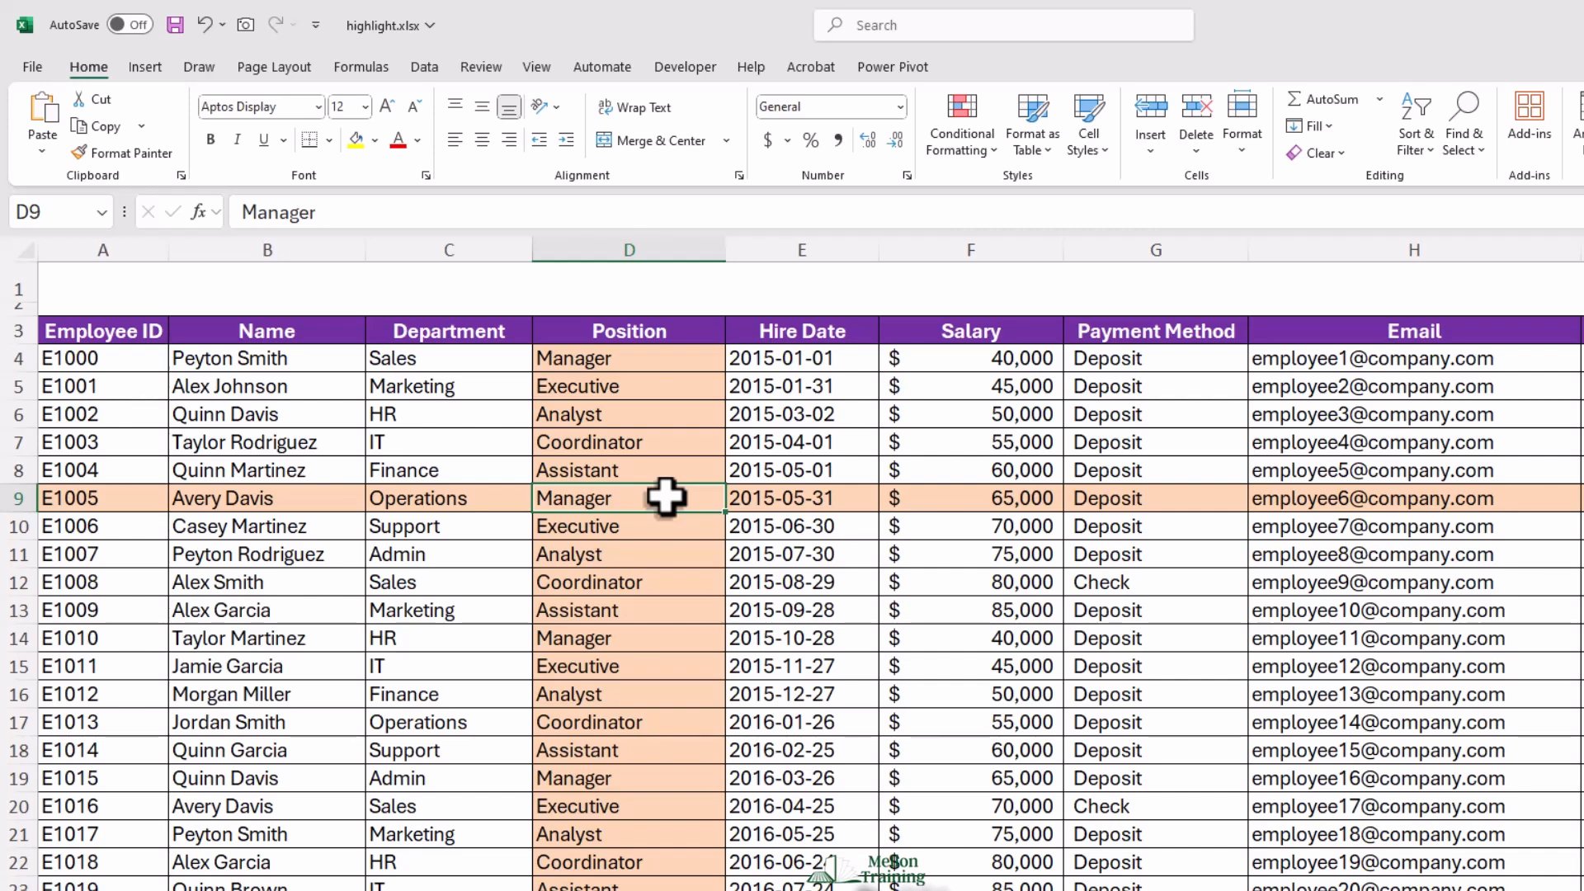
left_click(497, 445)
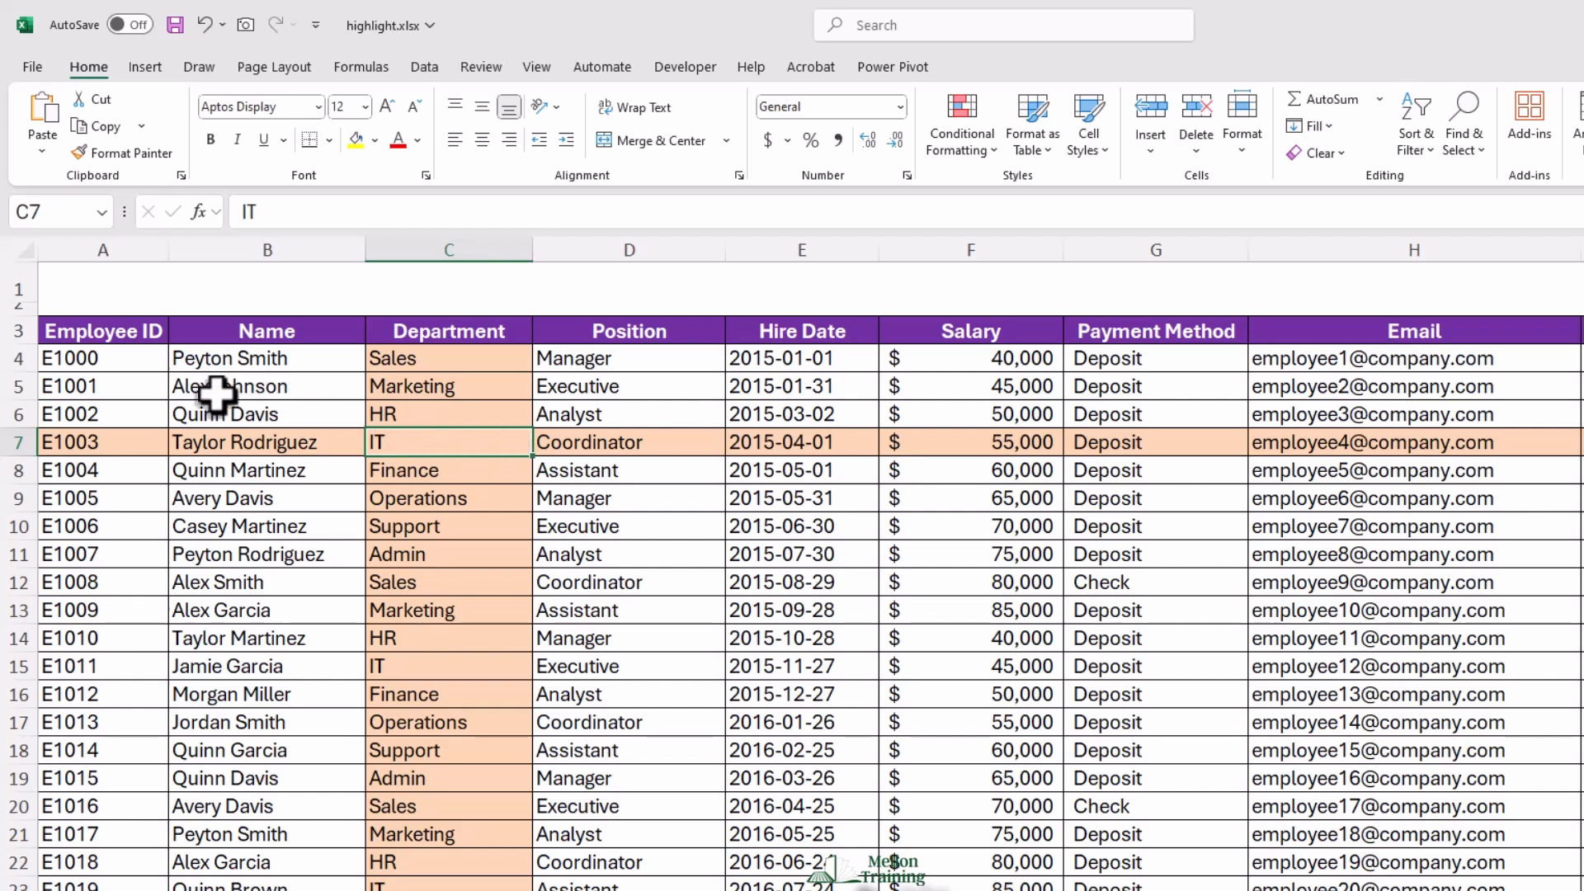
Start another formula-based formatting rule for all records from A4 onward, using =AND(ROW()=CELL("row"),COLUMN()=CELL("col"))
left_click(120, 354)
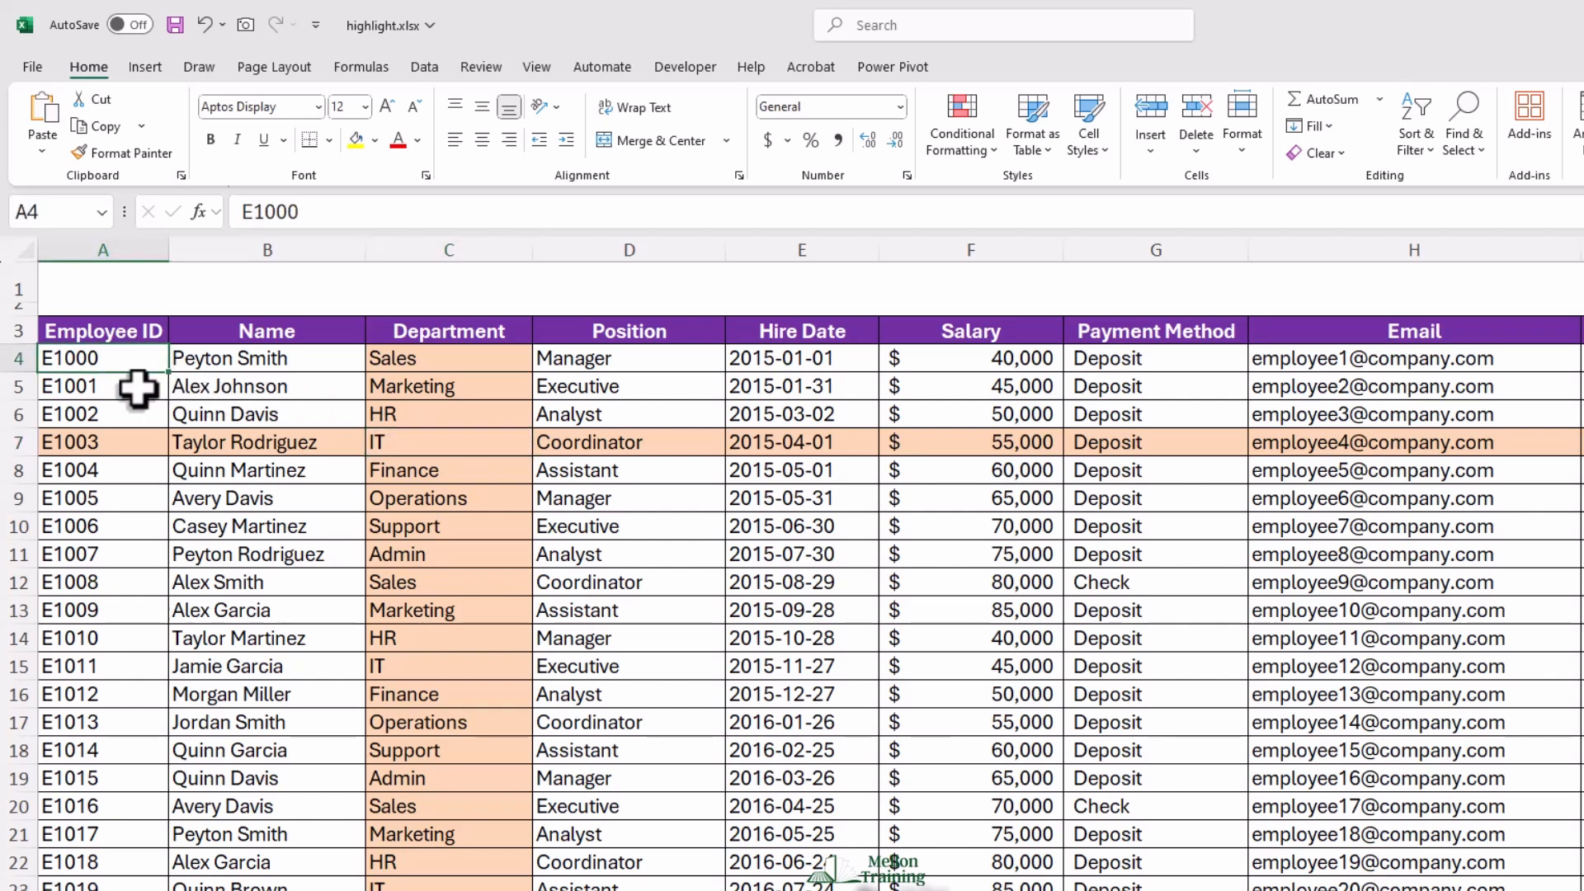
key("ctrl+shift+Right")
key("ctrl+shift+Down")
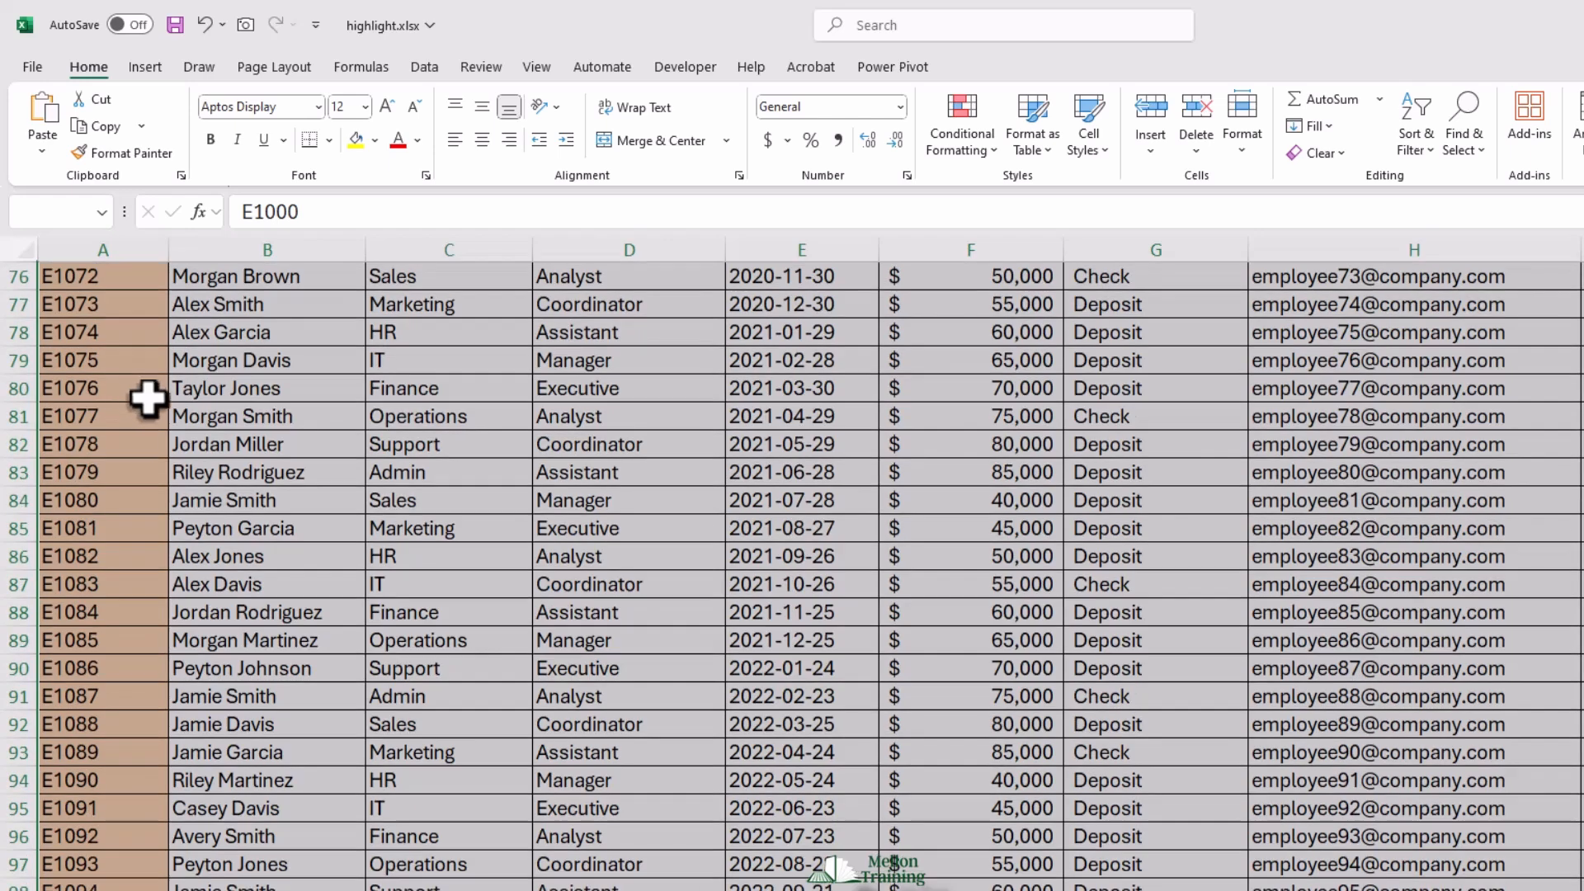
left_click(984, 152)
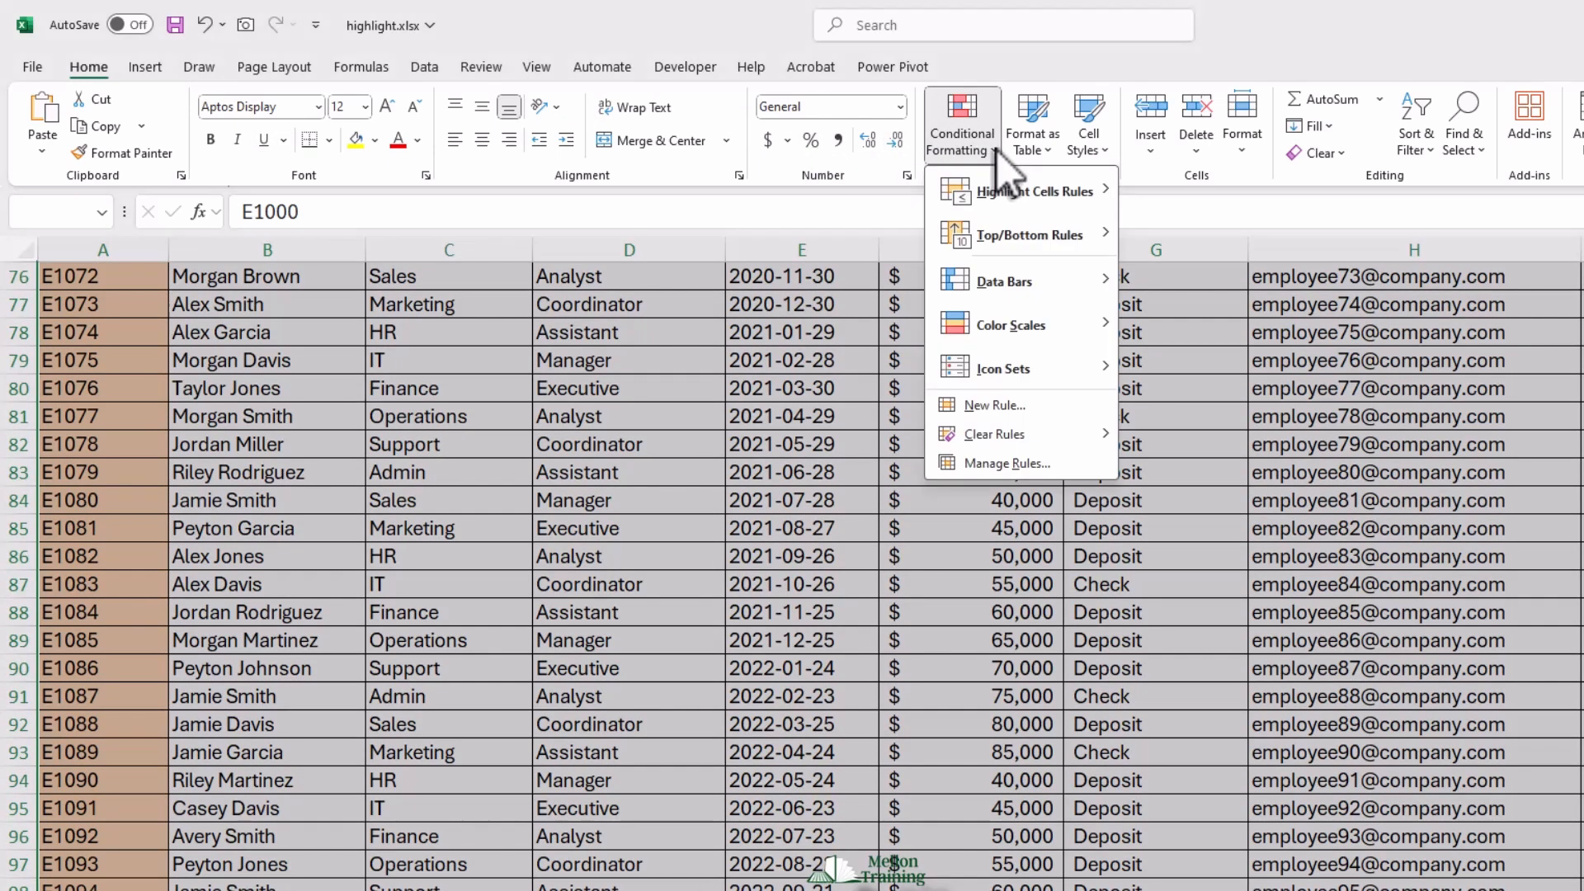
left_click(1009, 403)
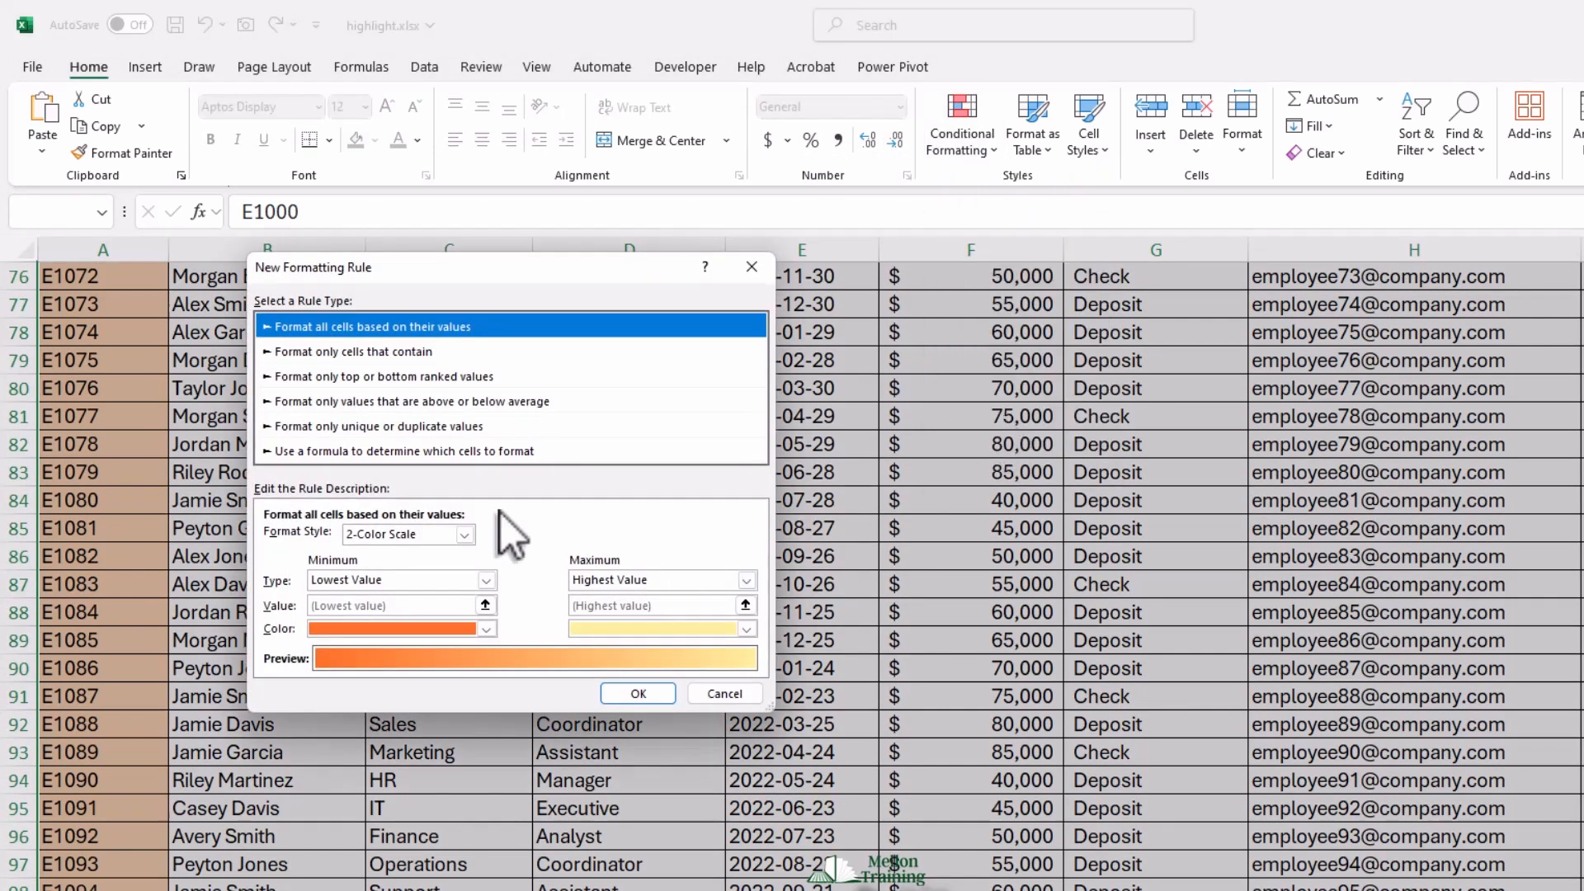
left_click(398, 452)
left_click(464, 539)
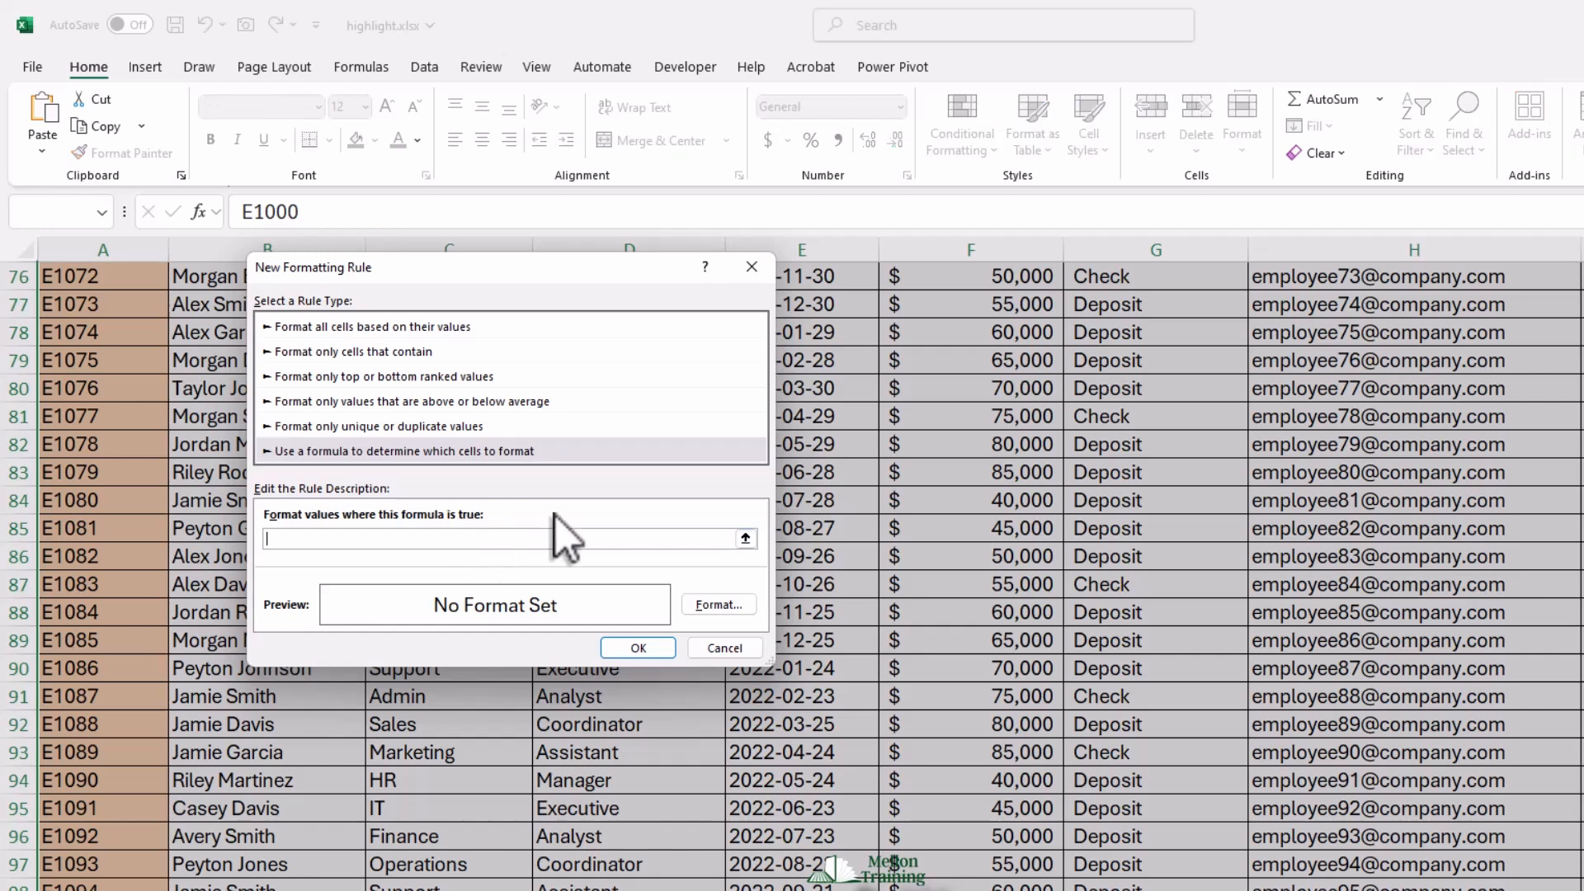
type("=AND(ROW()=CELL")
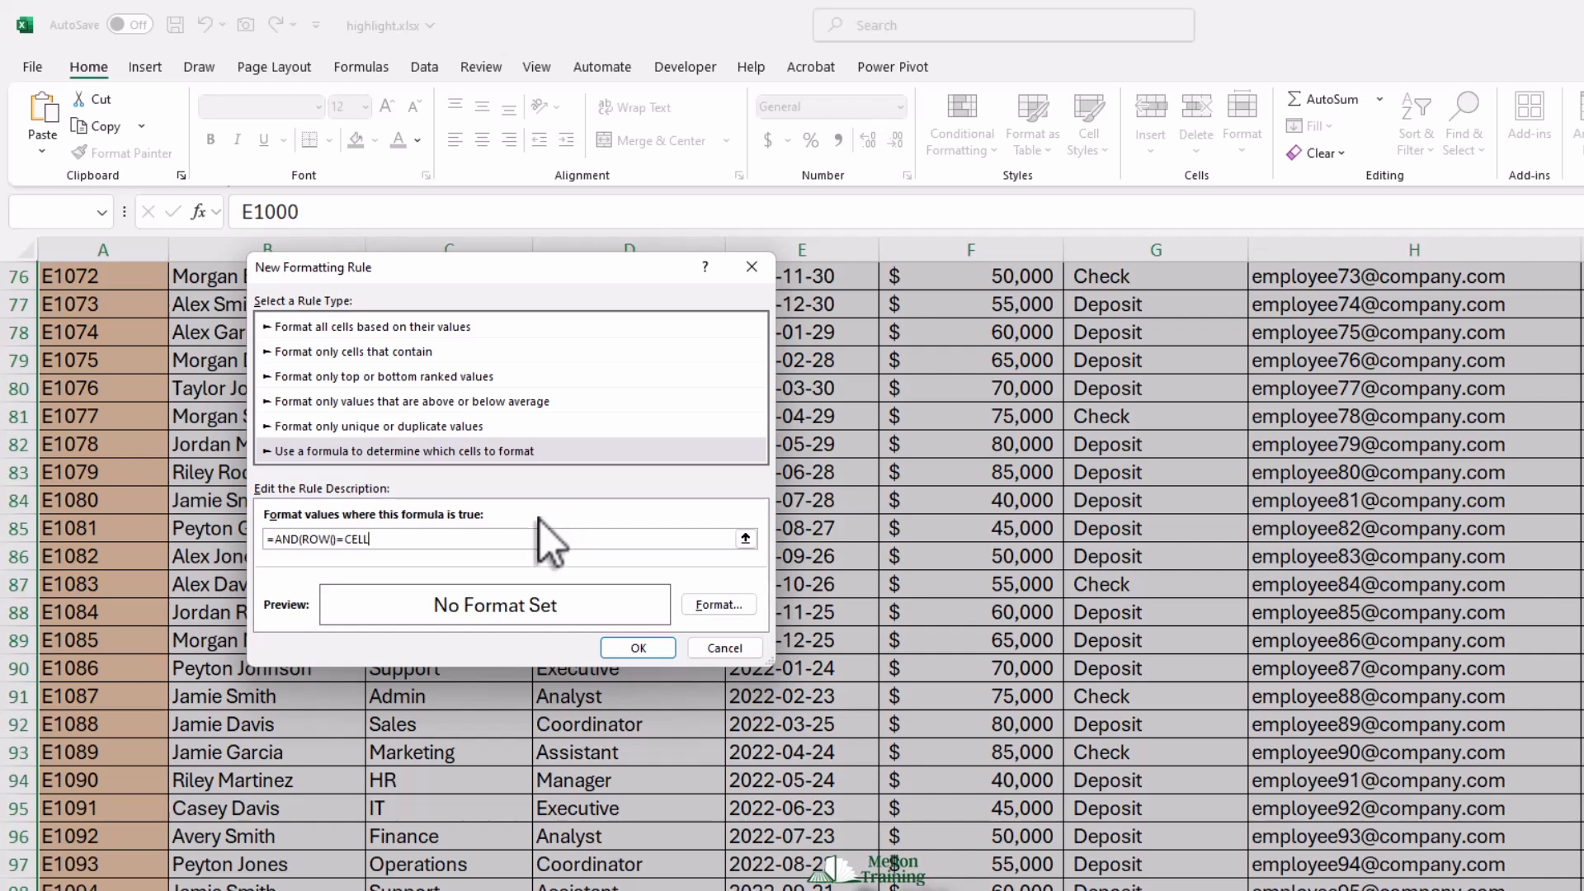
type("(\"row\"),COLUMN()=CE")
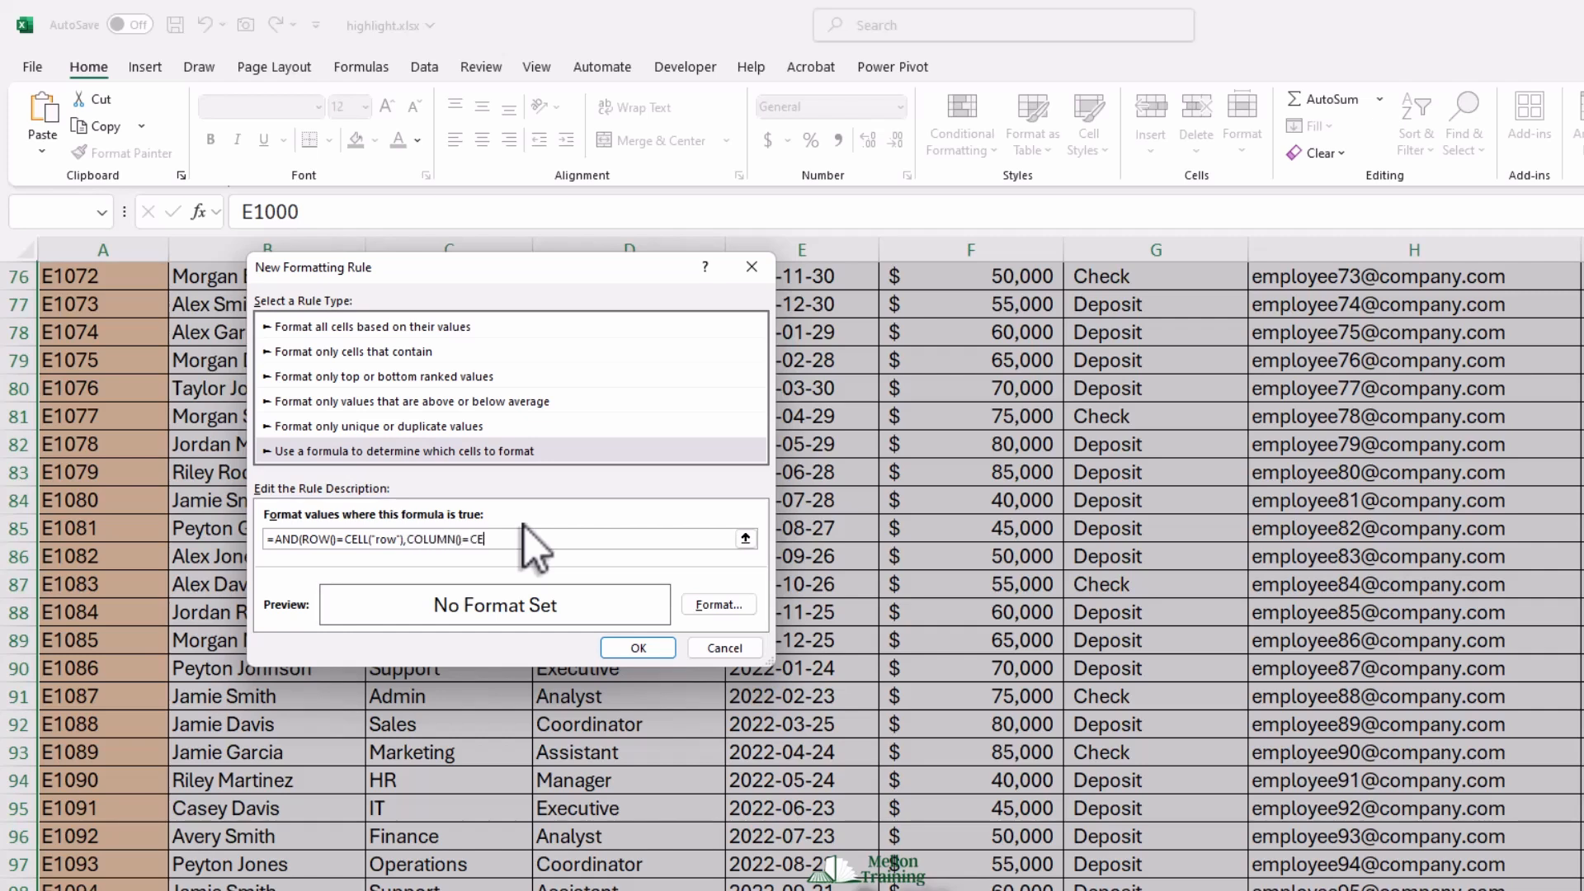
type("LL(\"col\"))")
Give the AND rule for the active cell a green background fill and apply it to the selected records
left_click(717, 604)
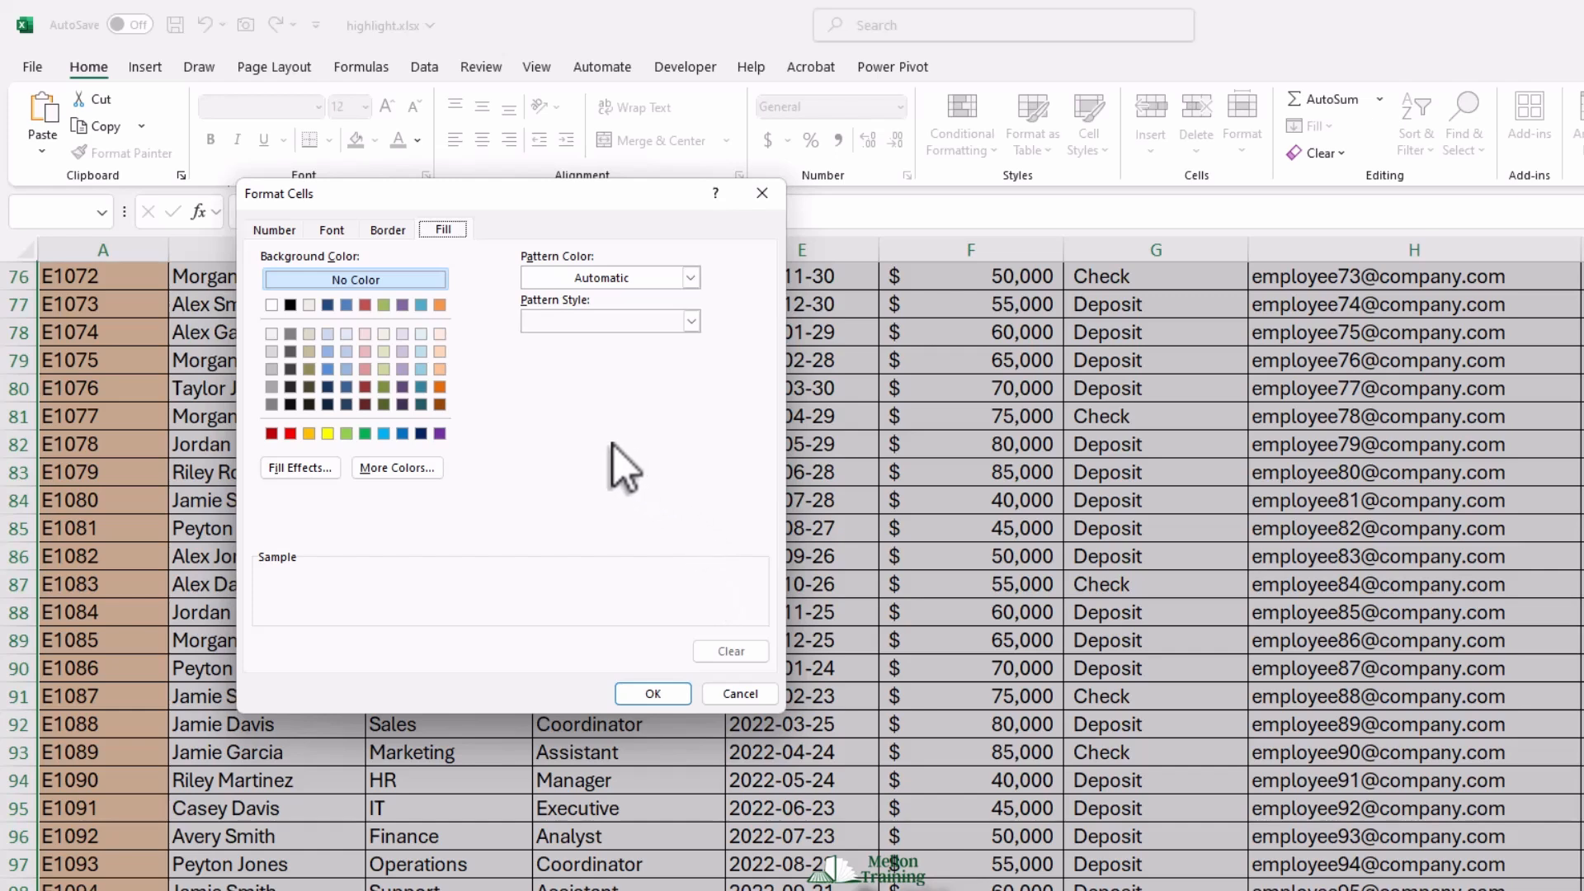
left_click(366, 433)
left_click(650, 694)
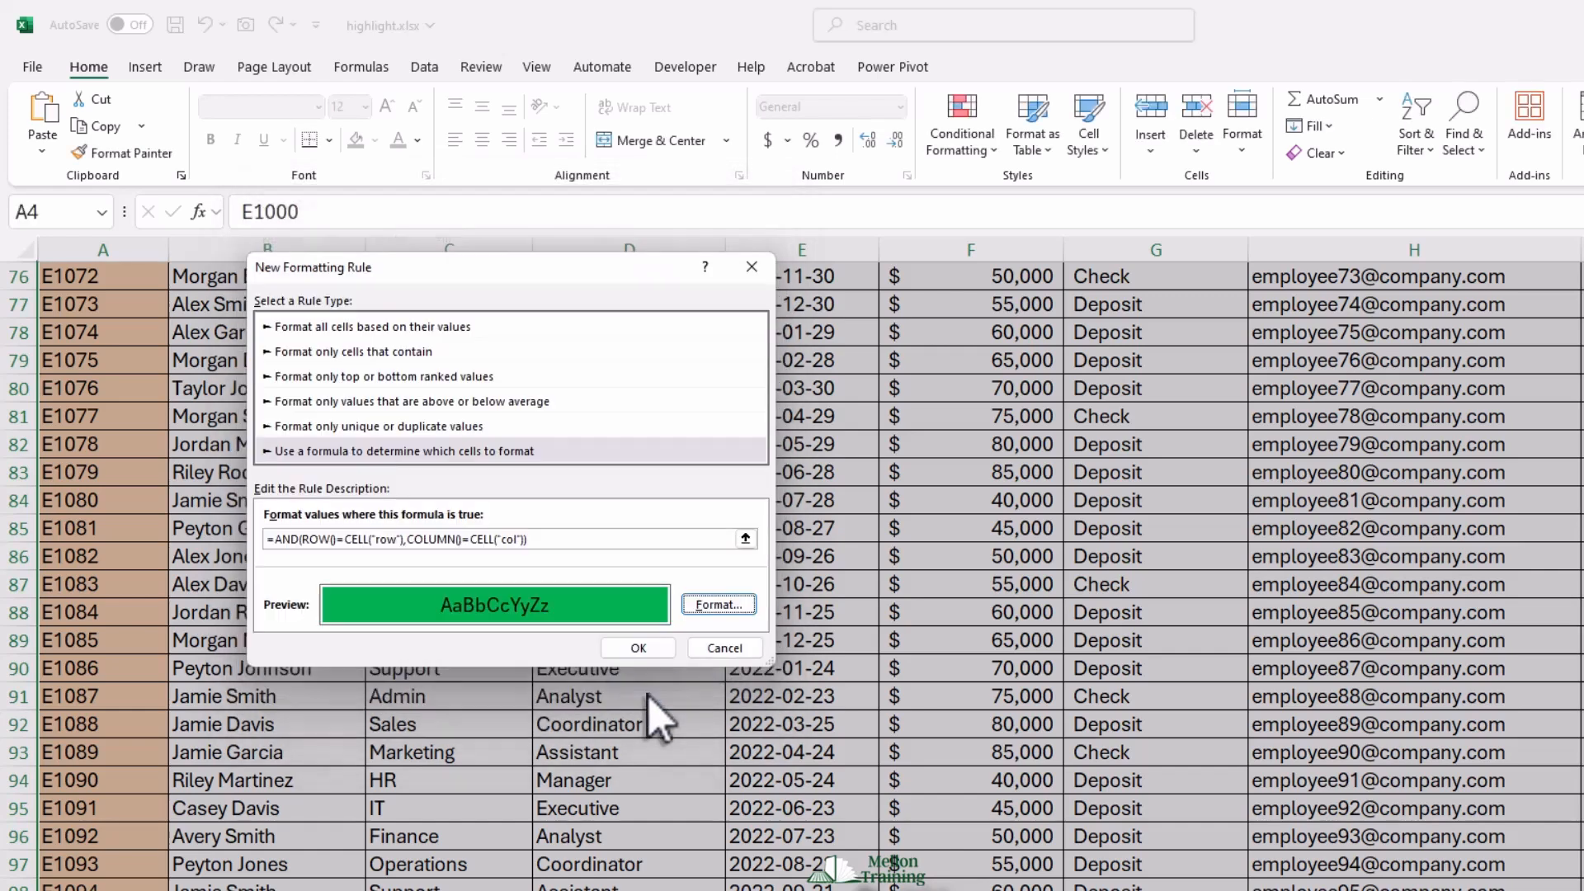
left_click(629, 651)
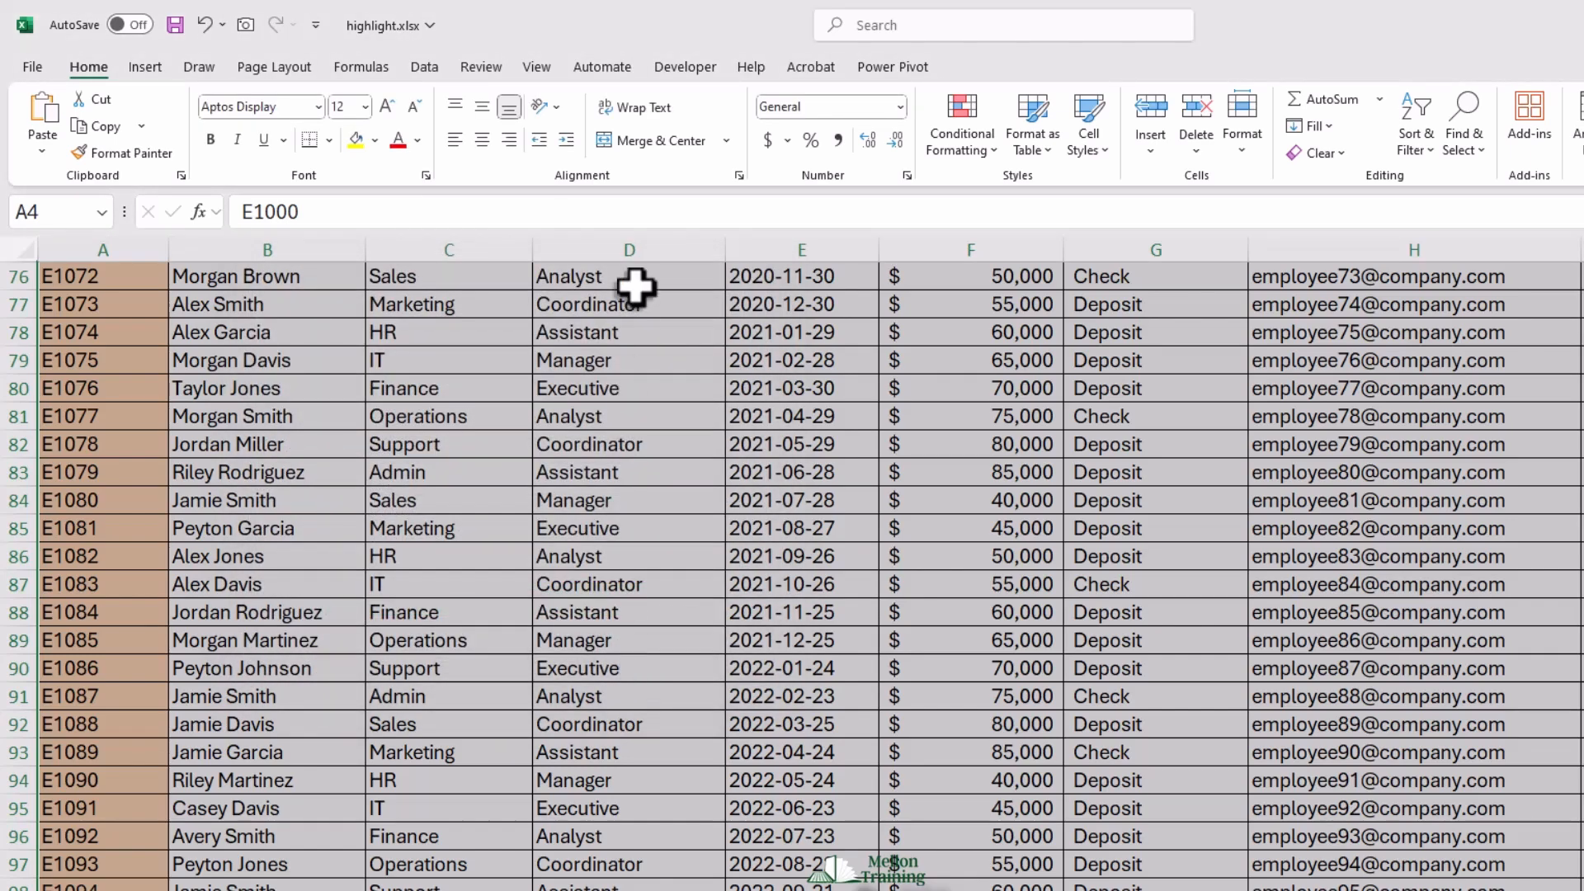
Examine the order, formats and ranges of the conditional formatting rules applied to the selected records
left_click(974, 142)
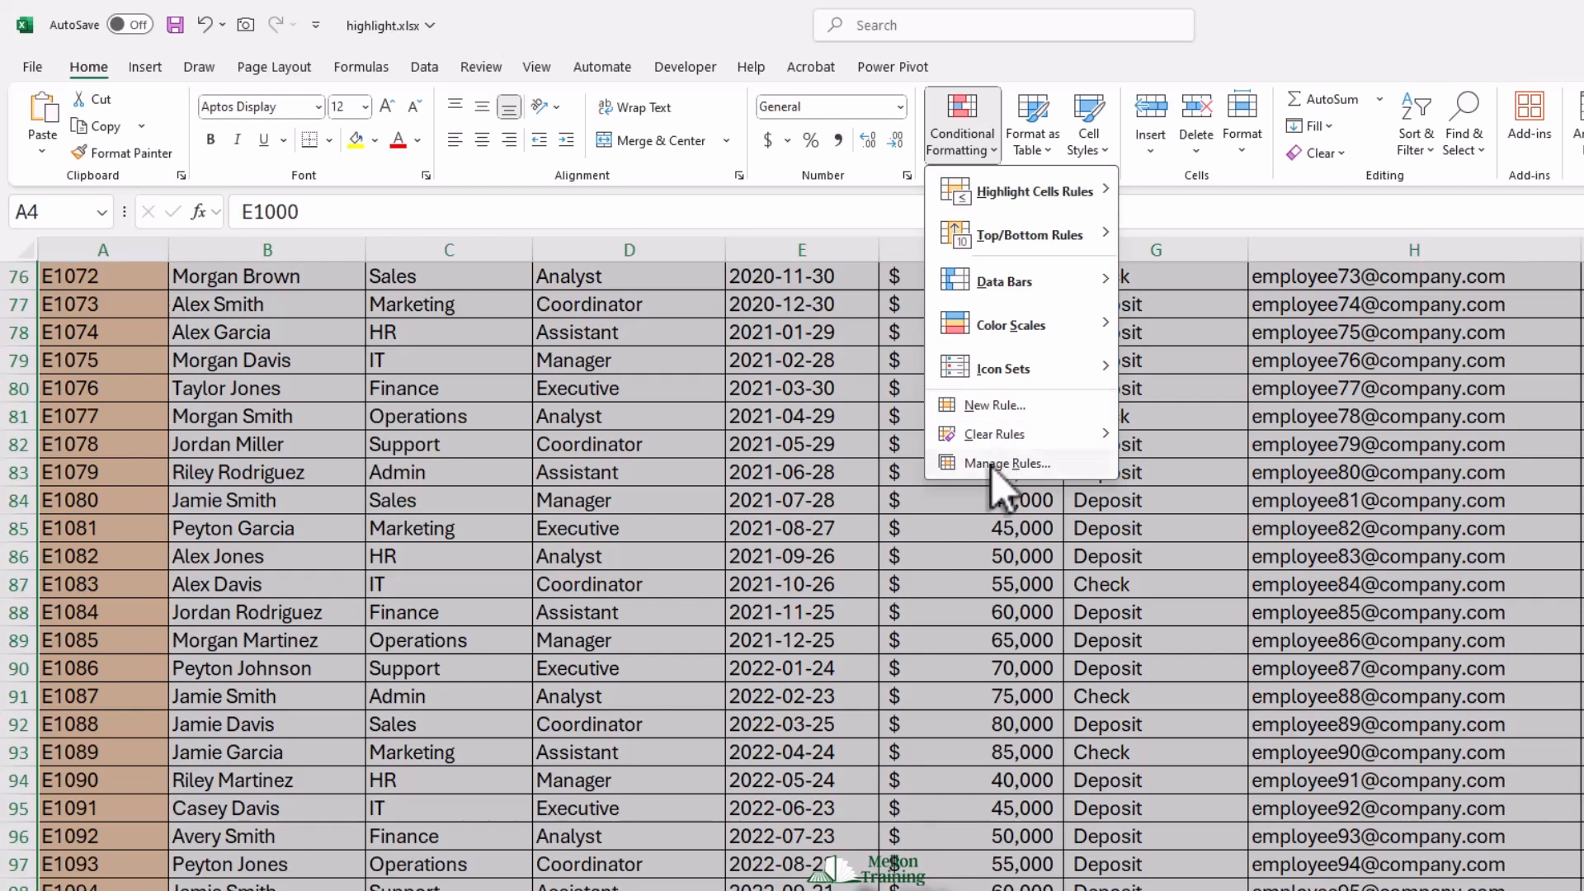
left_click(1004, 463)
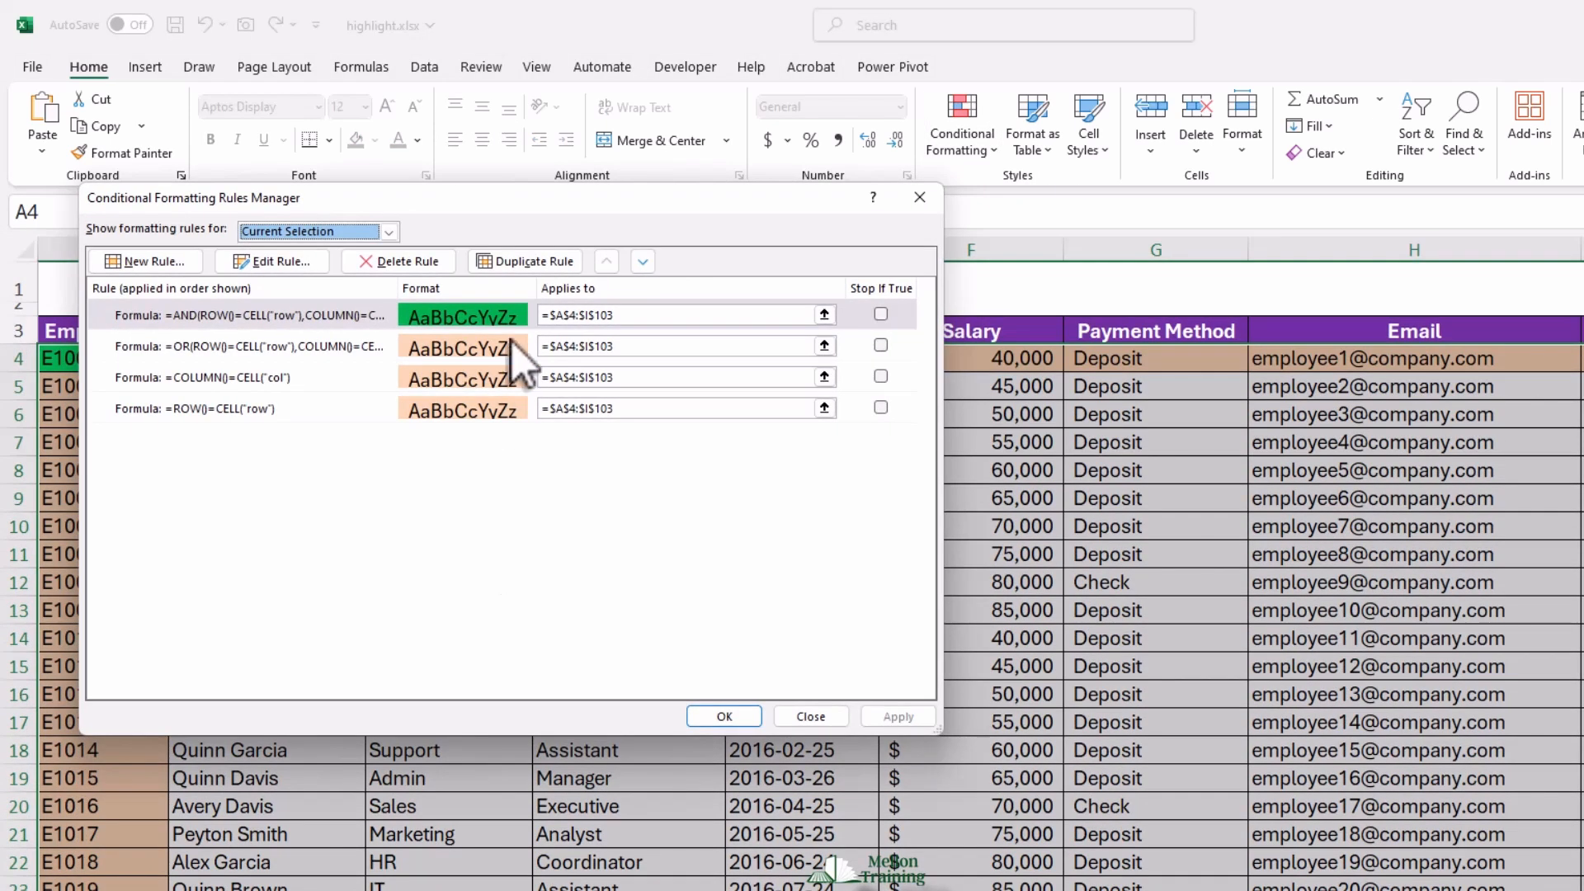
left_click_drag(555, 201, 574, 358)
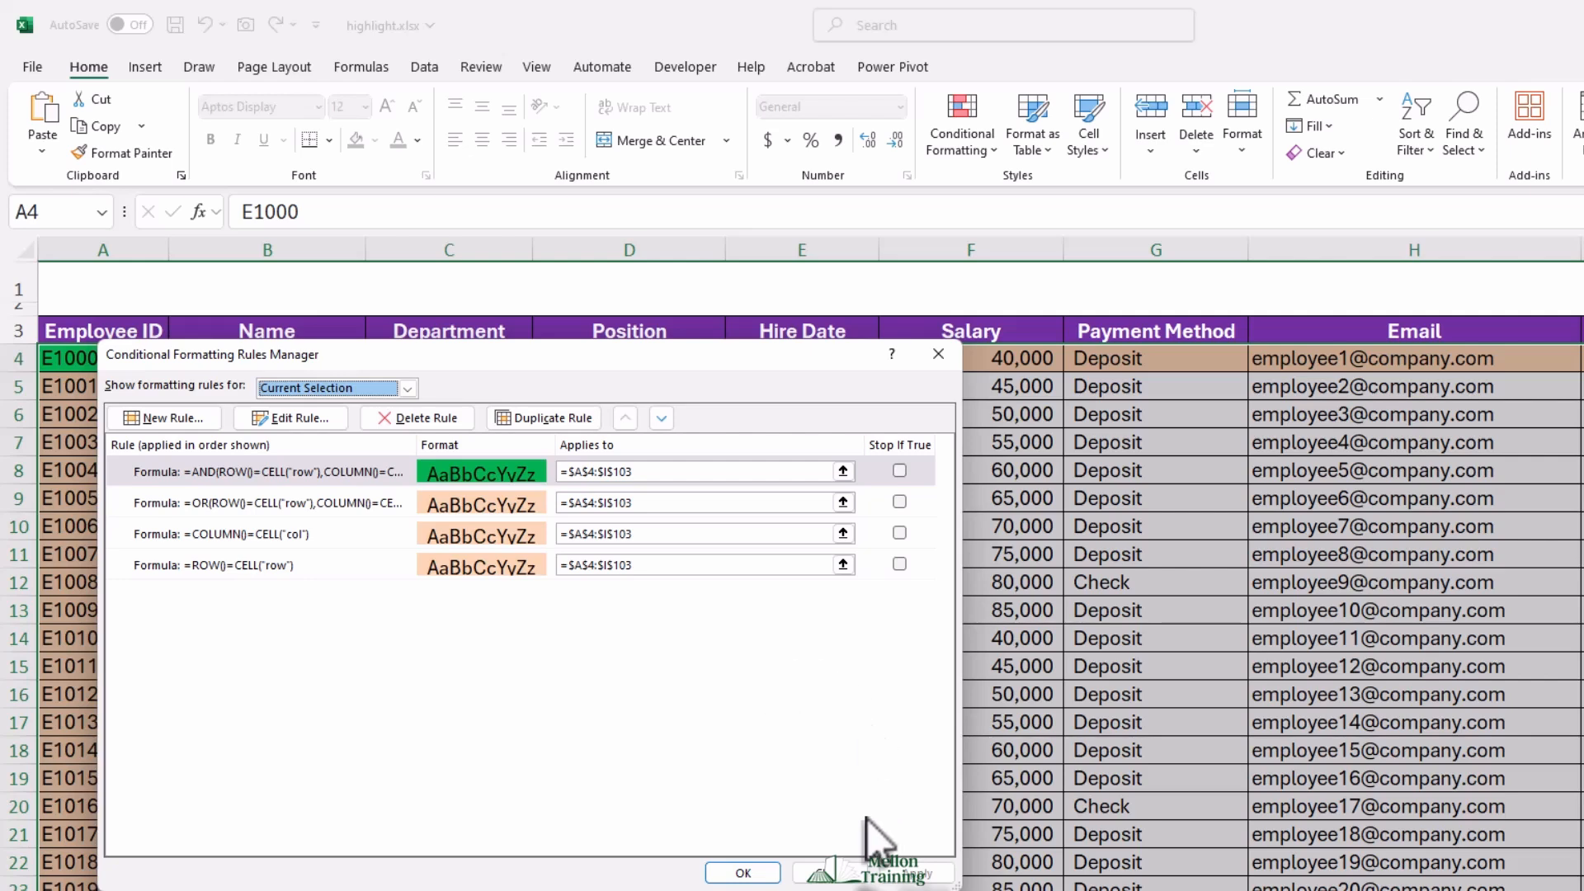
left_click(744, 872)
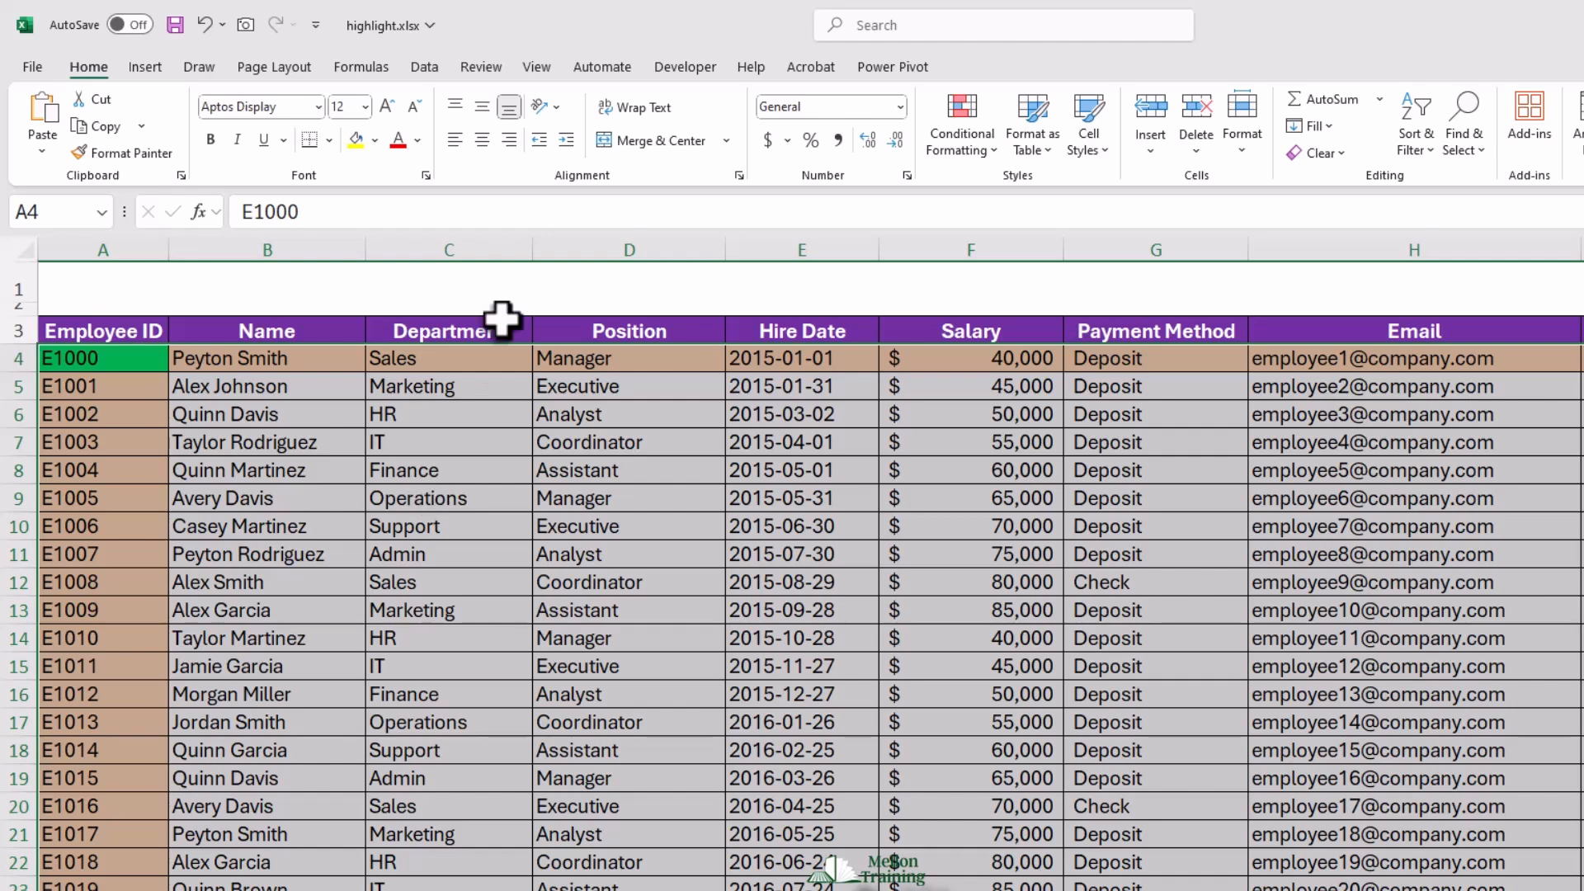
Check in the ribbon customization options that the Developer tab is enabled
left_click(708, 68)
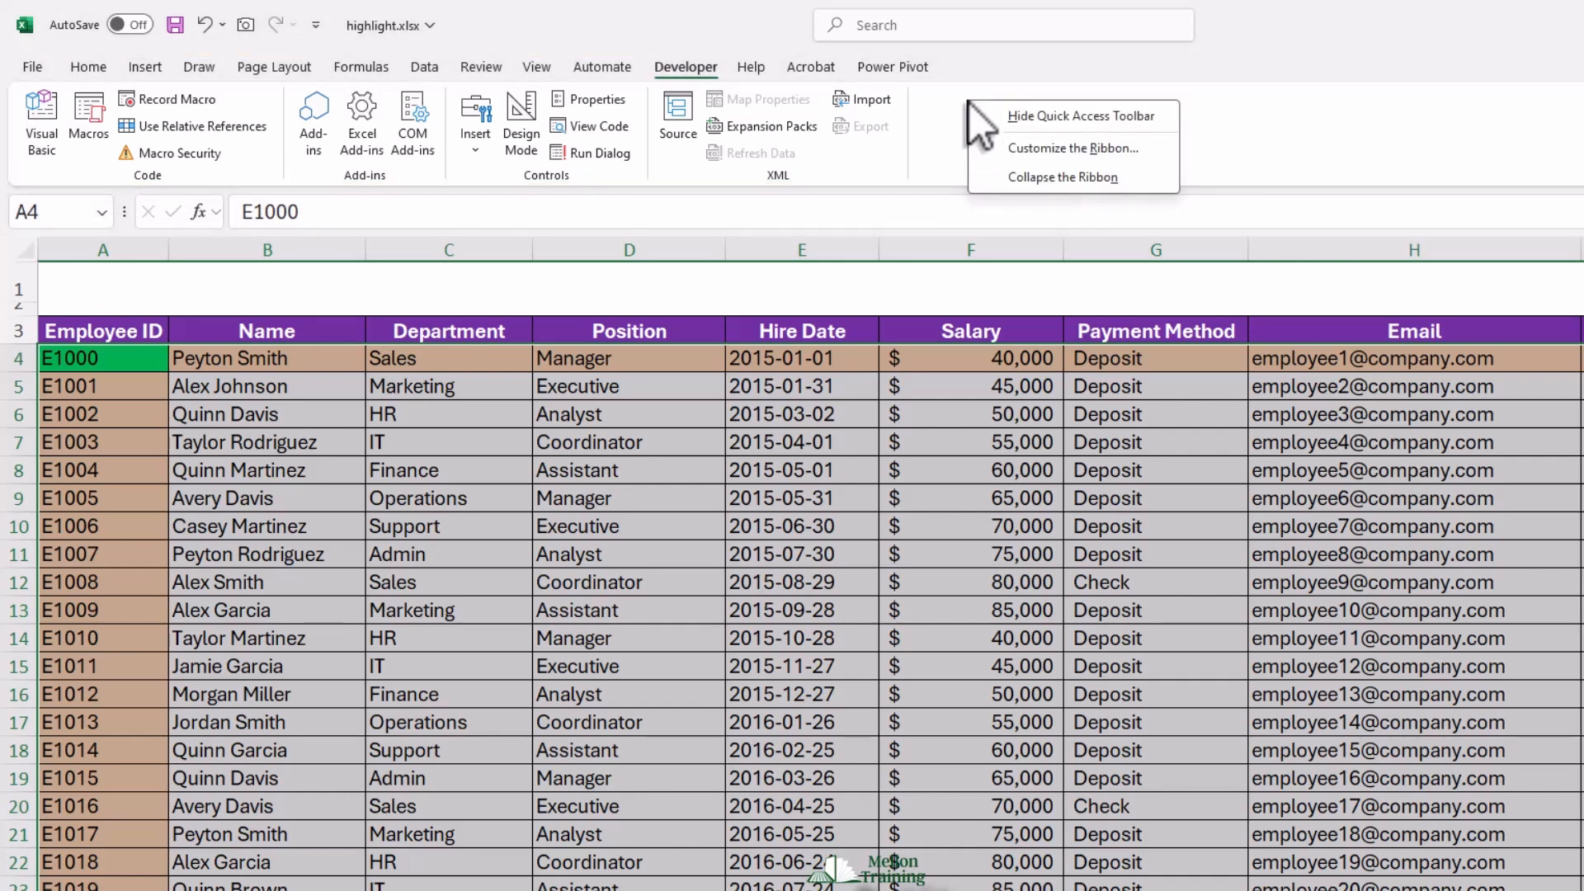
left_click(1083, 153)
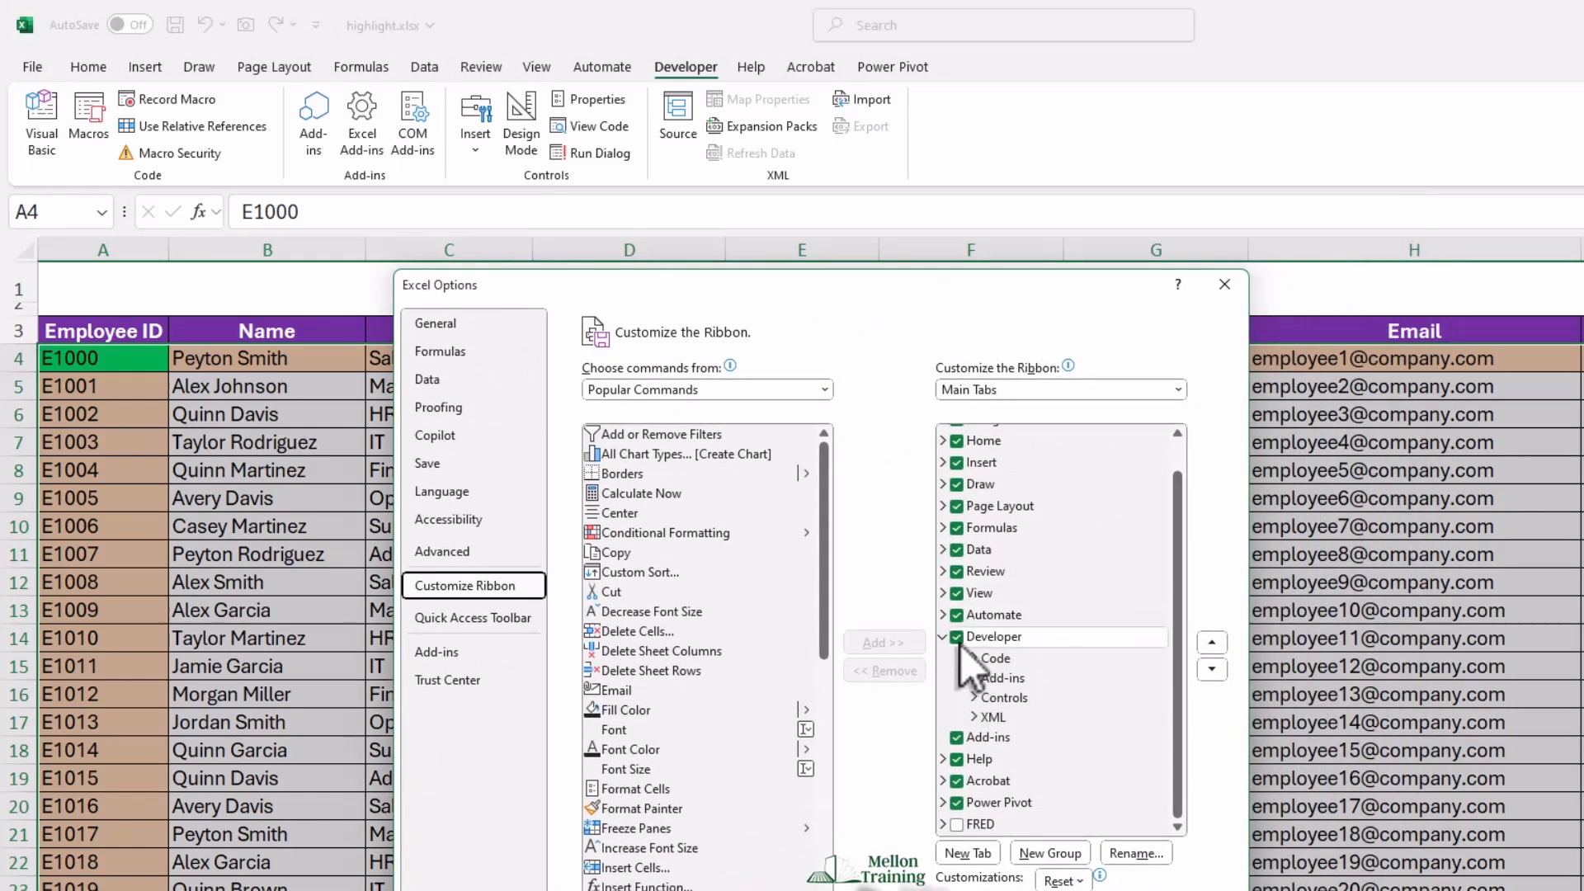
left_click(958, 642)
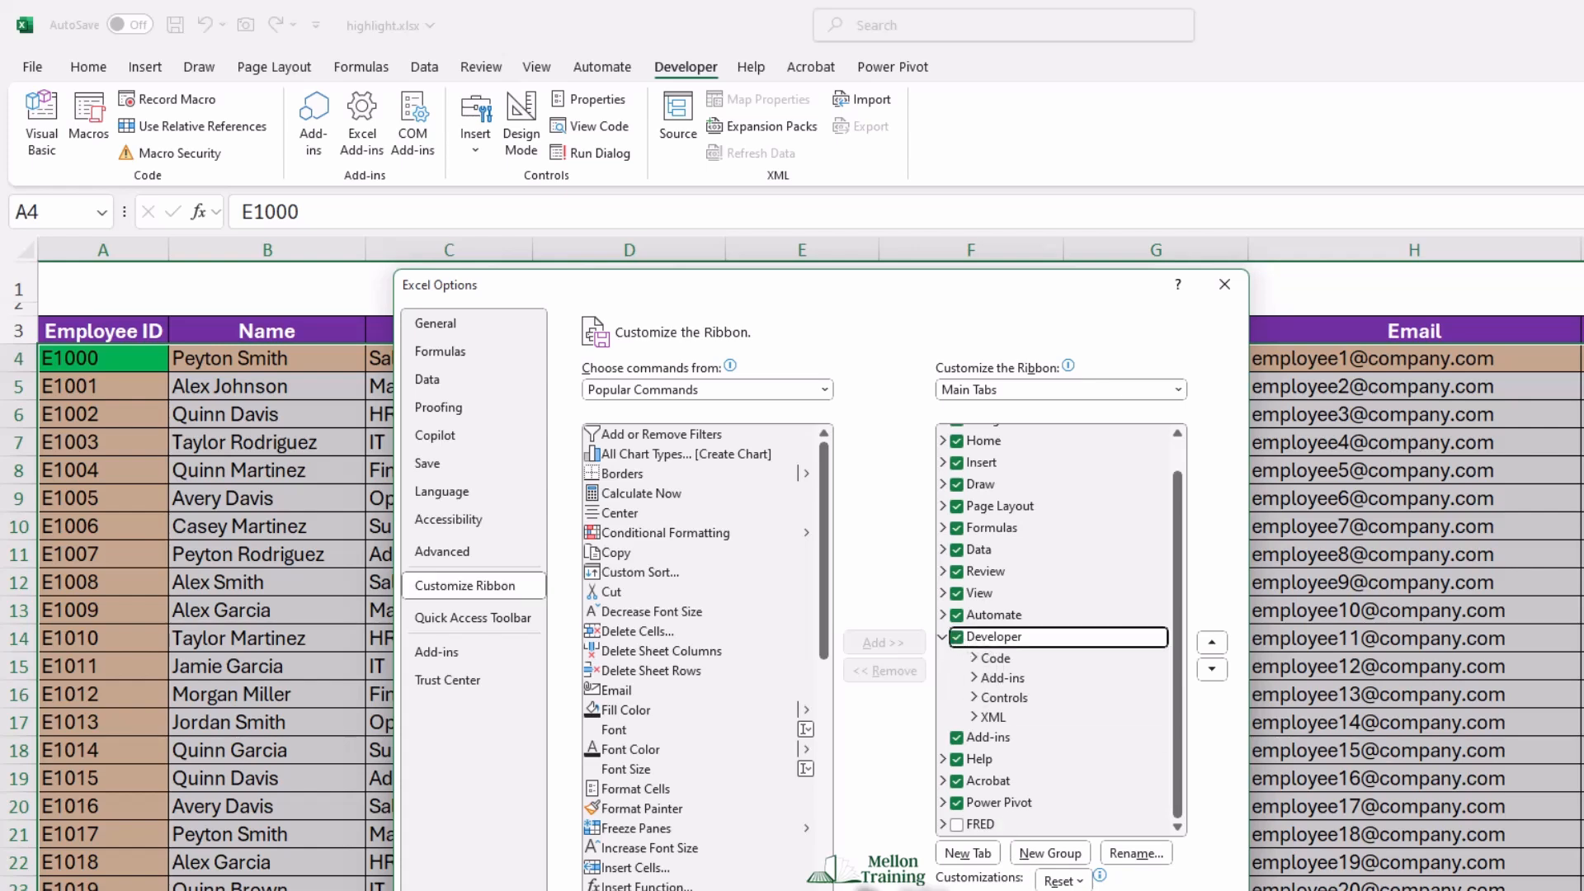
left_click(1135, 889)
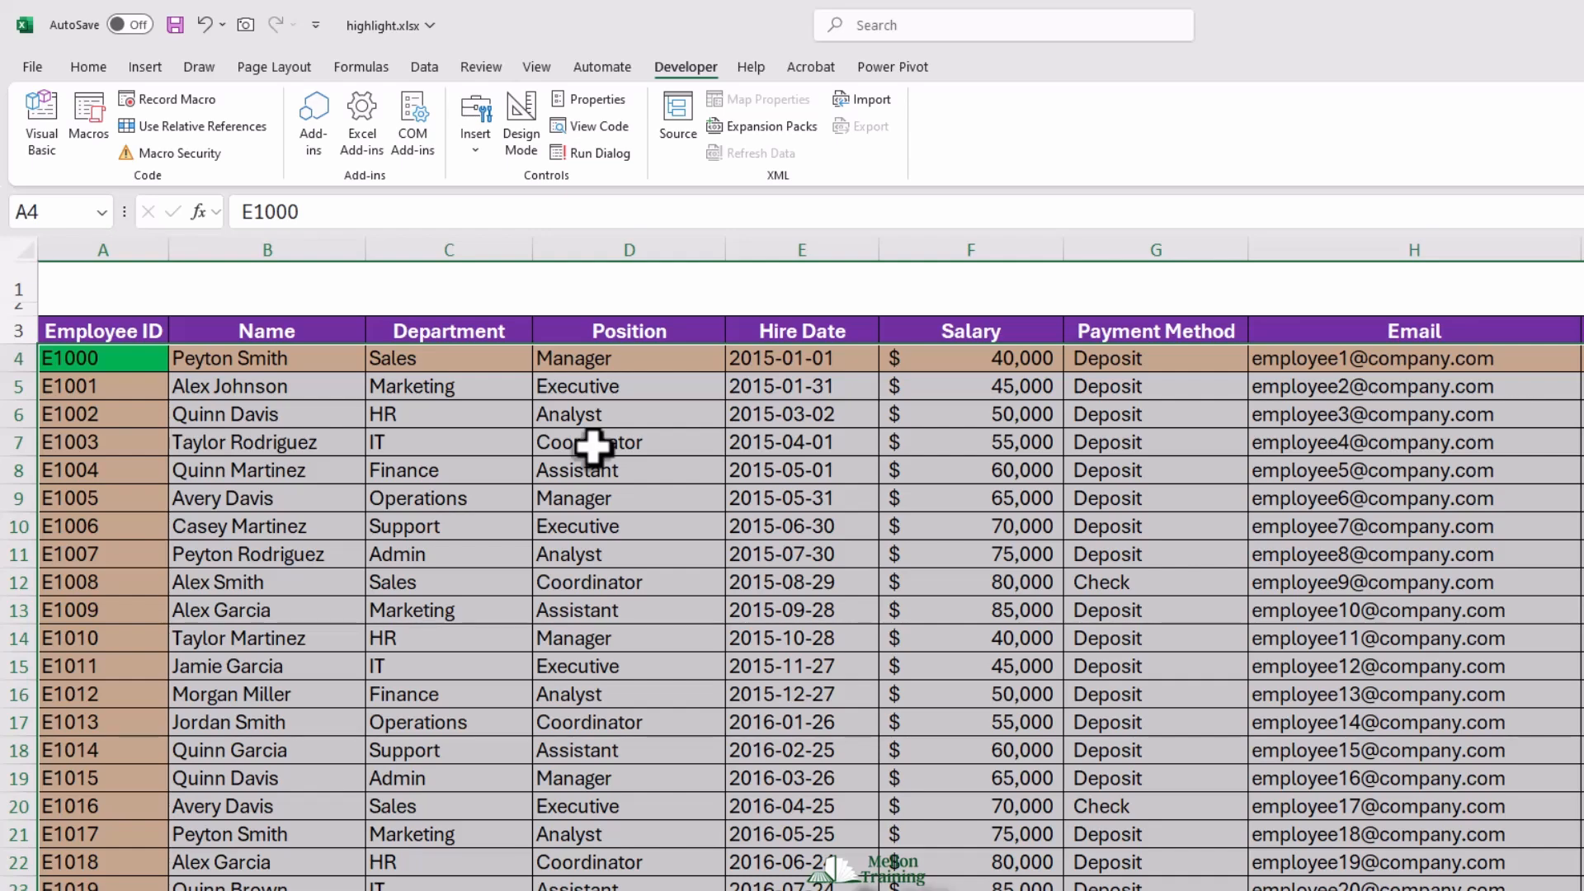
Open Sheet1's code in the Visual Basic editor and create the Worksheet object's SelectionChange event procedure
left_click(38, 138)
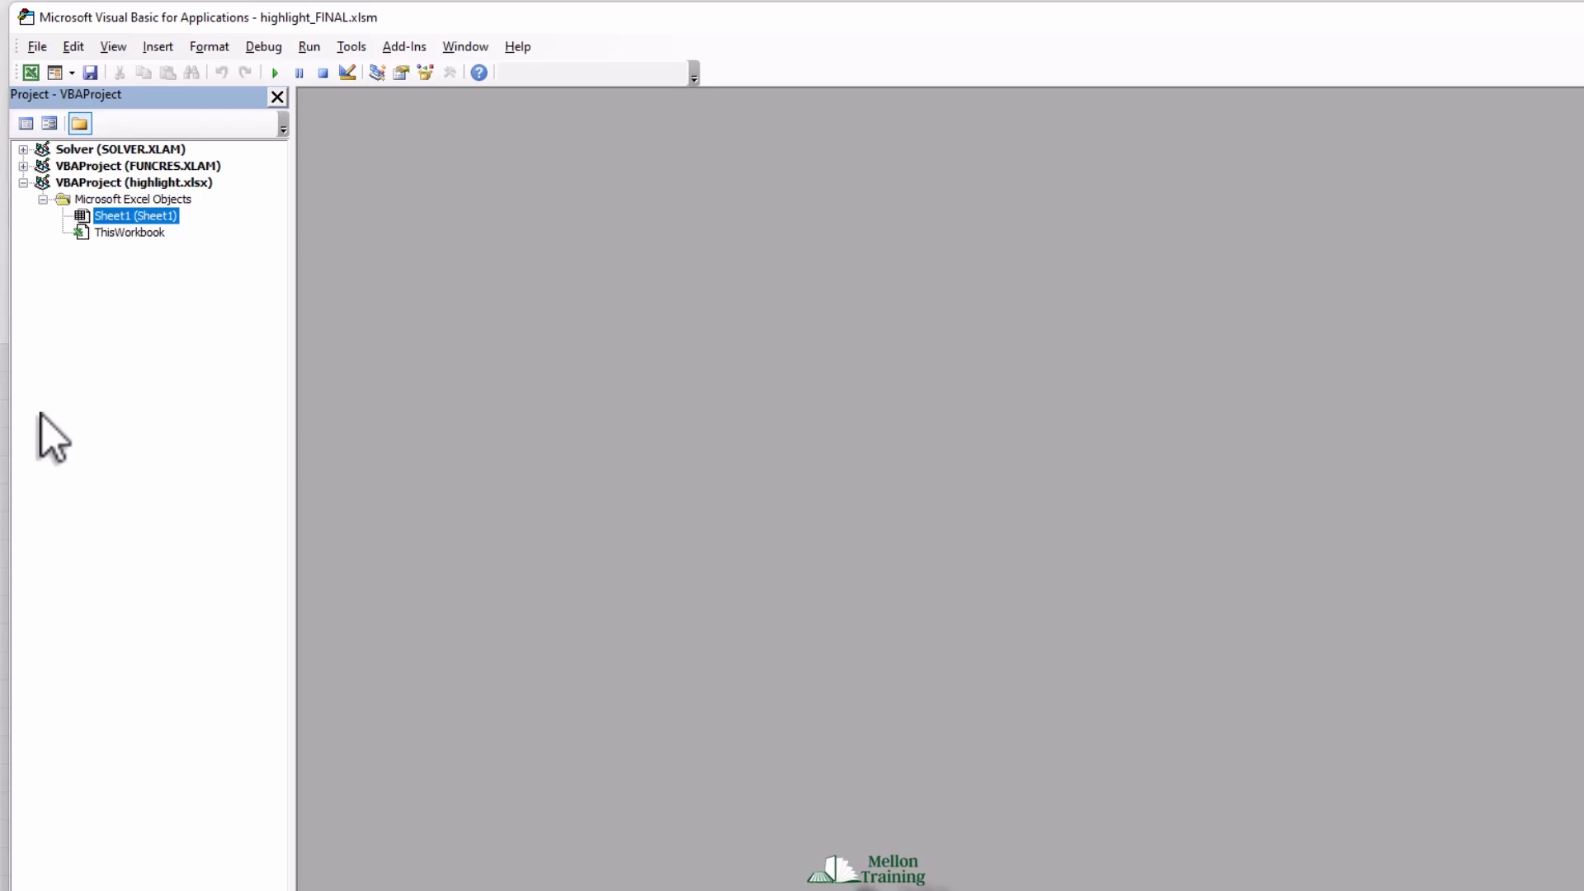
double_click(168, 220)
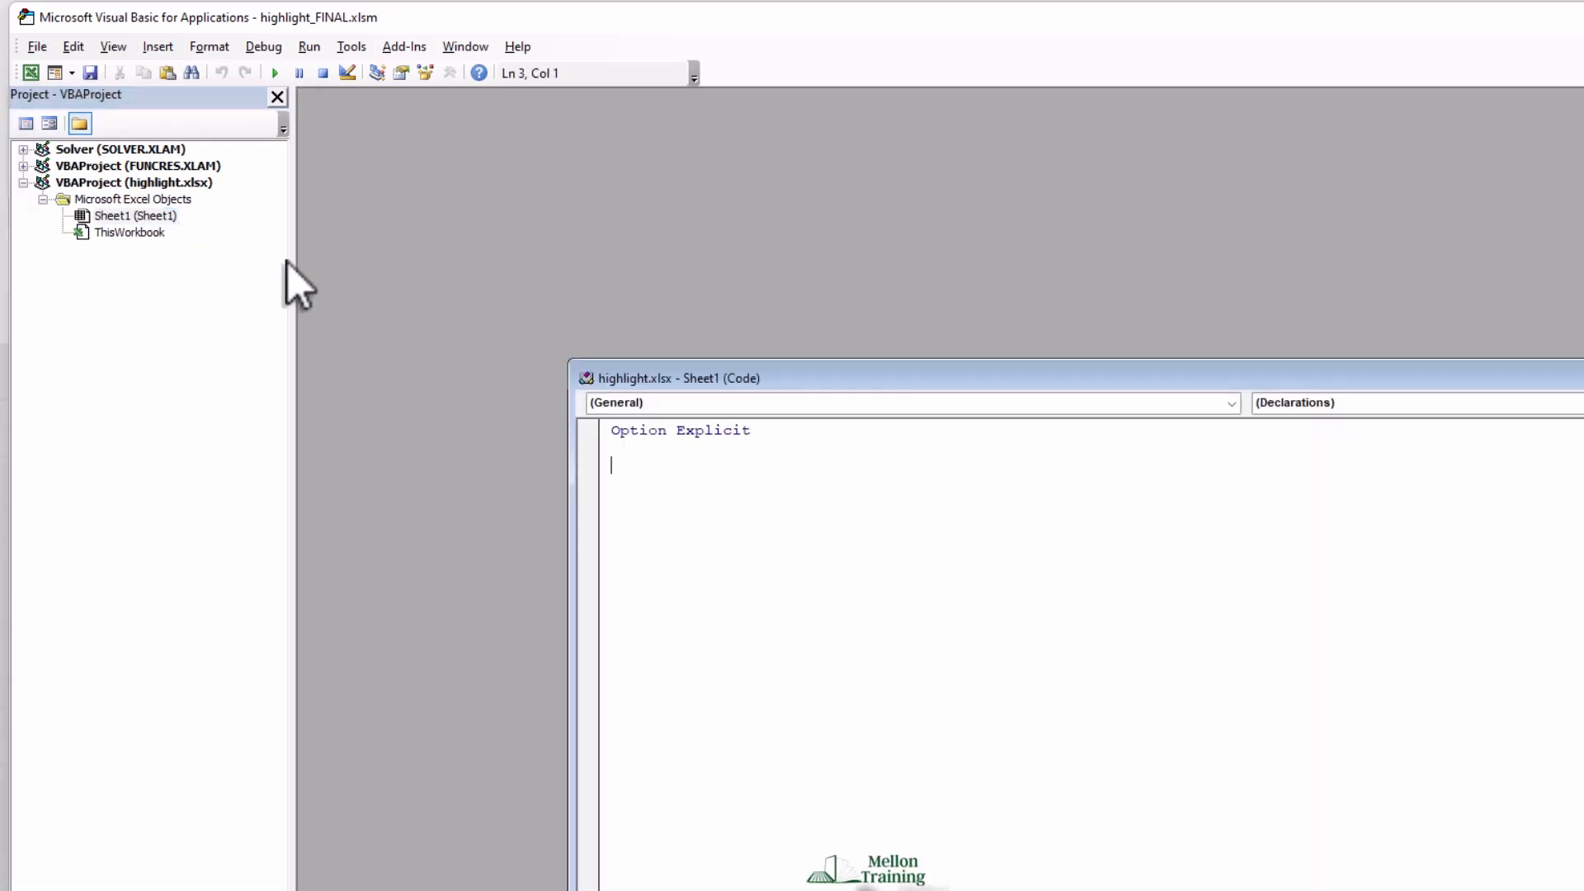
left_click_drag(951, 371, 685, 127)
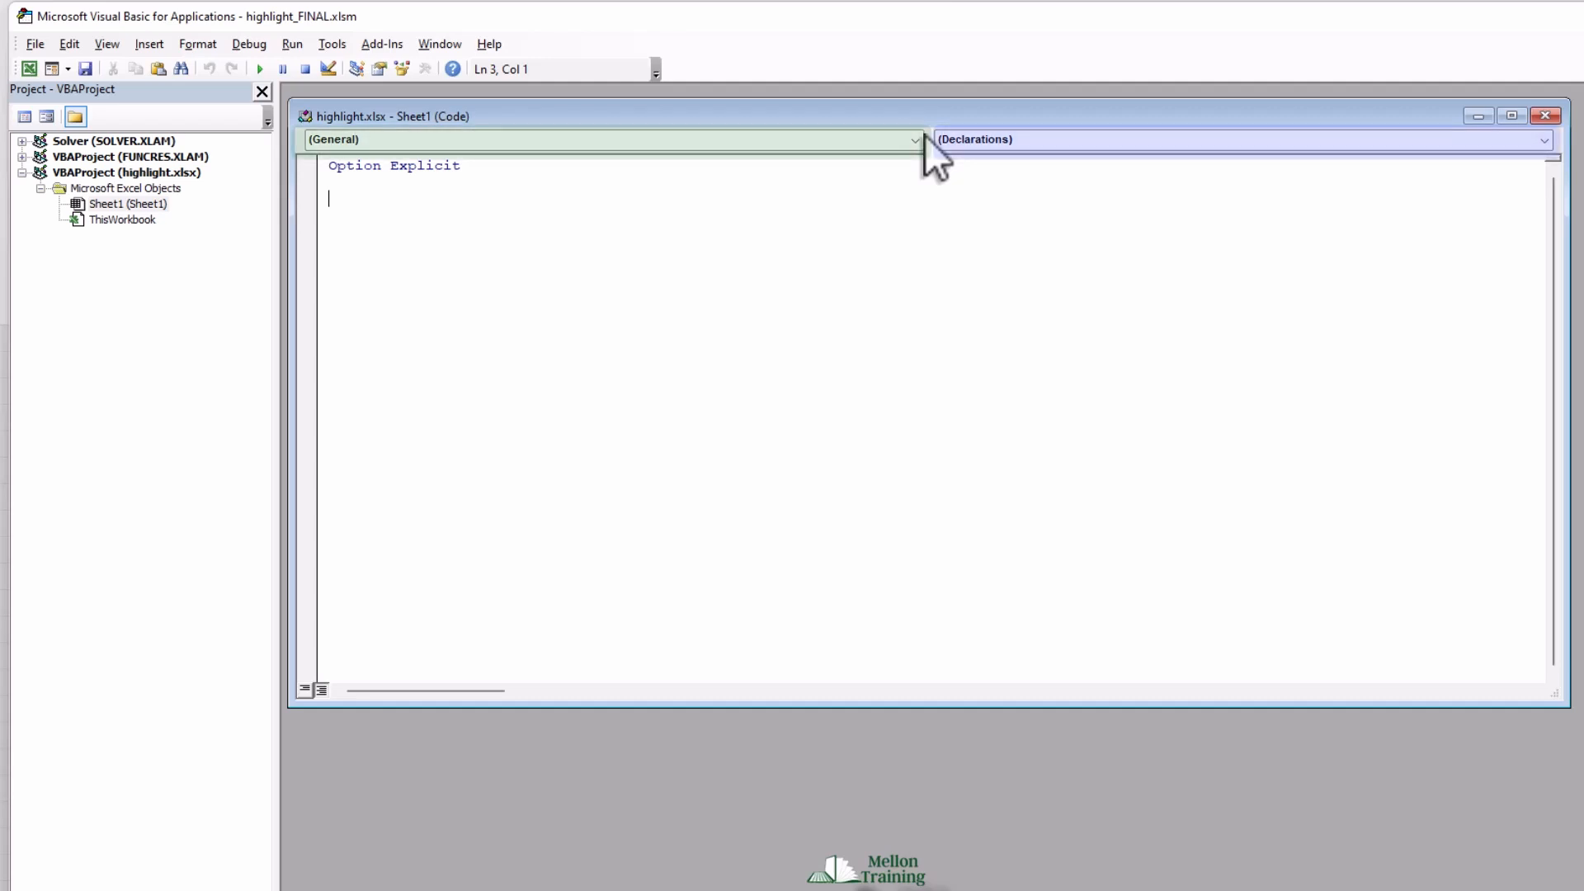
left_click(916, 139)
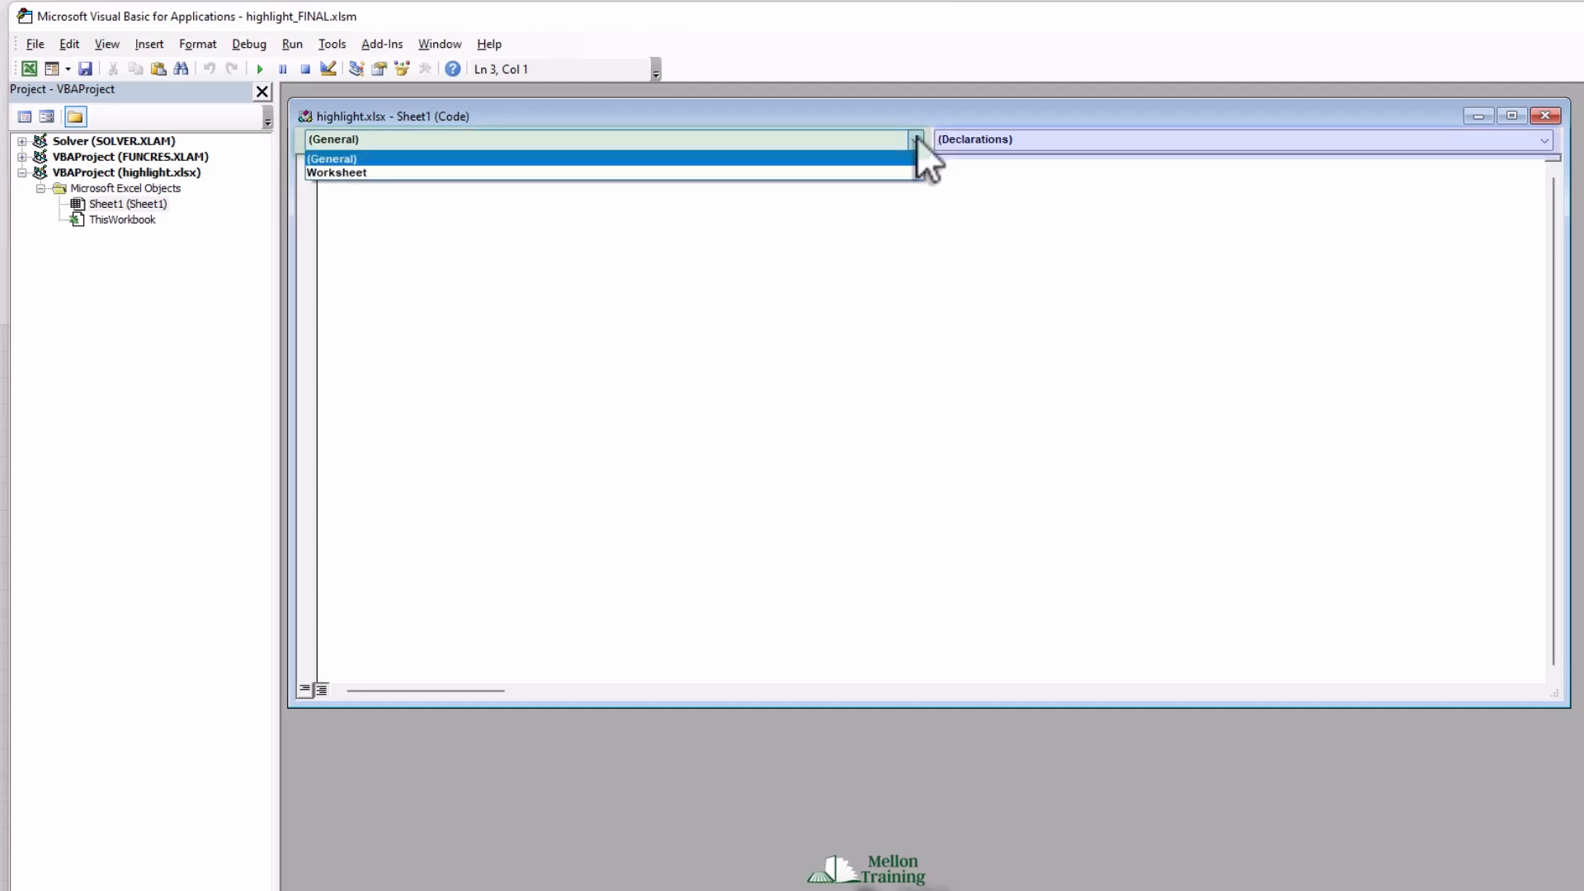
left_click(339, 173)
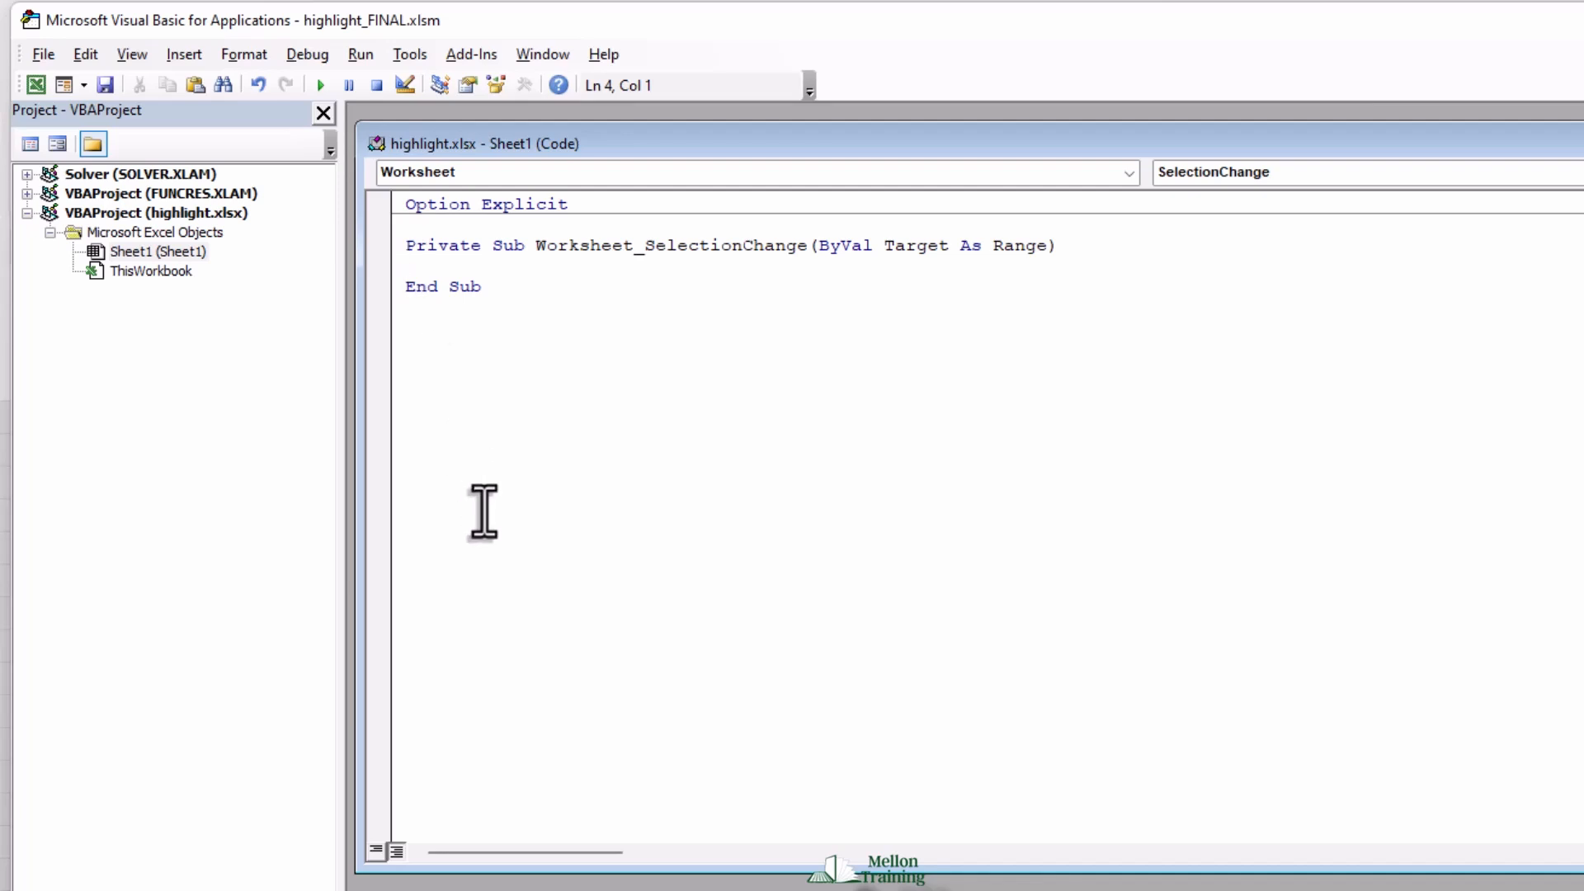
Add the statement Target.Calculate to the body of the Worksheet_SelectionChange procedure
key("Tab")
type("target.")
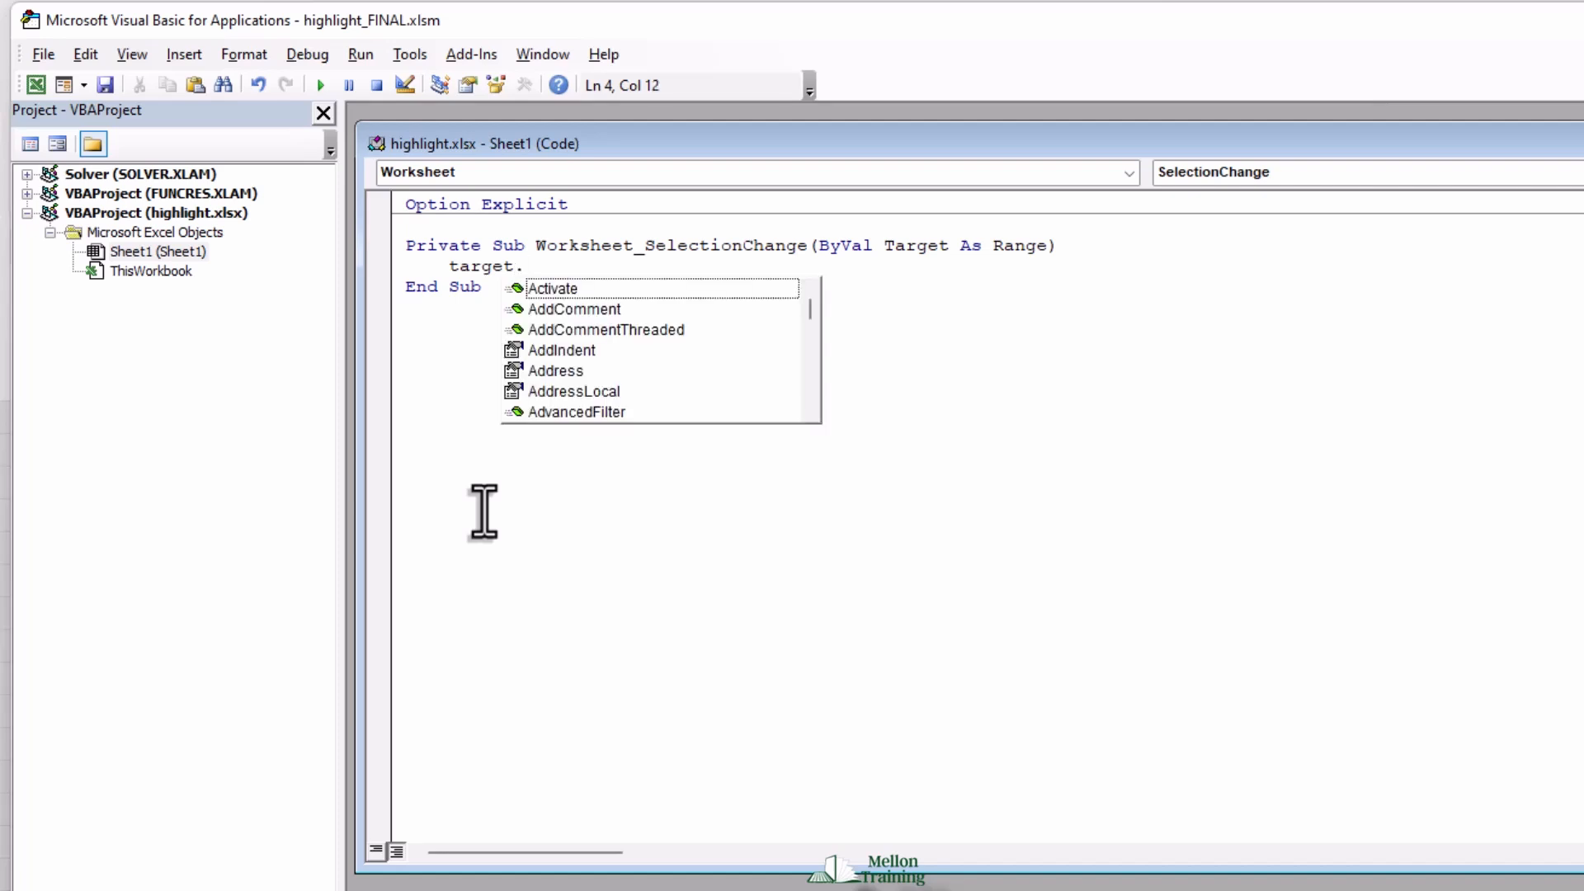
type("cal")
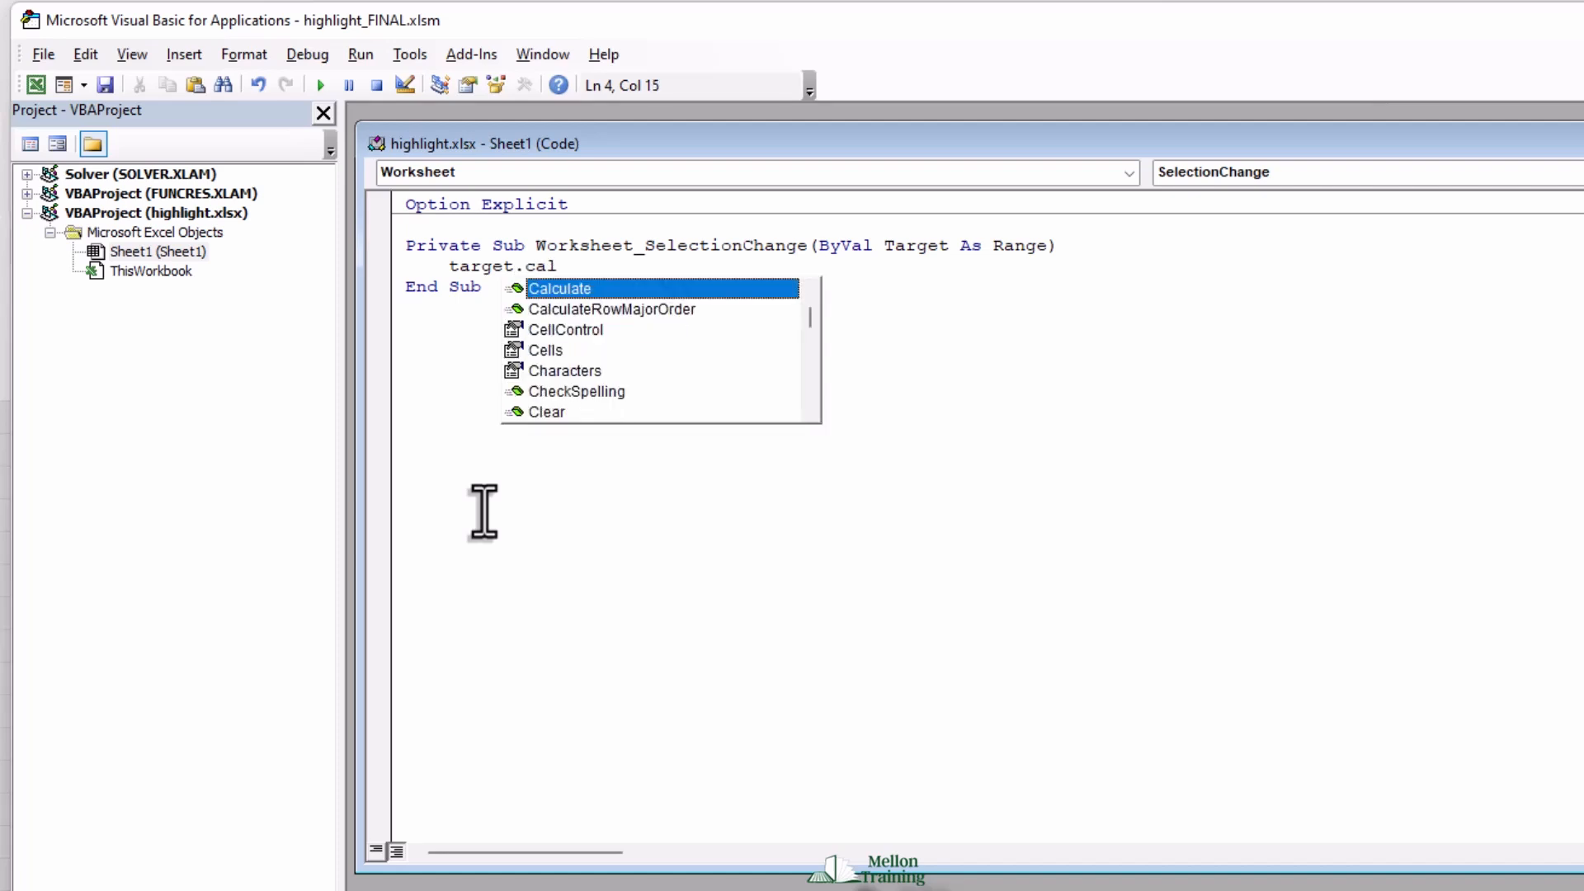
key("Tab")
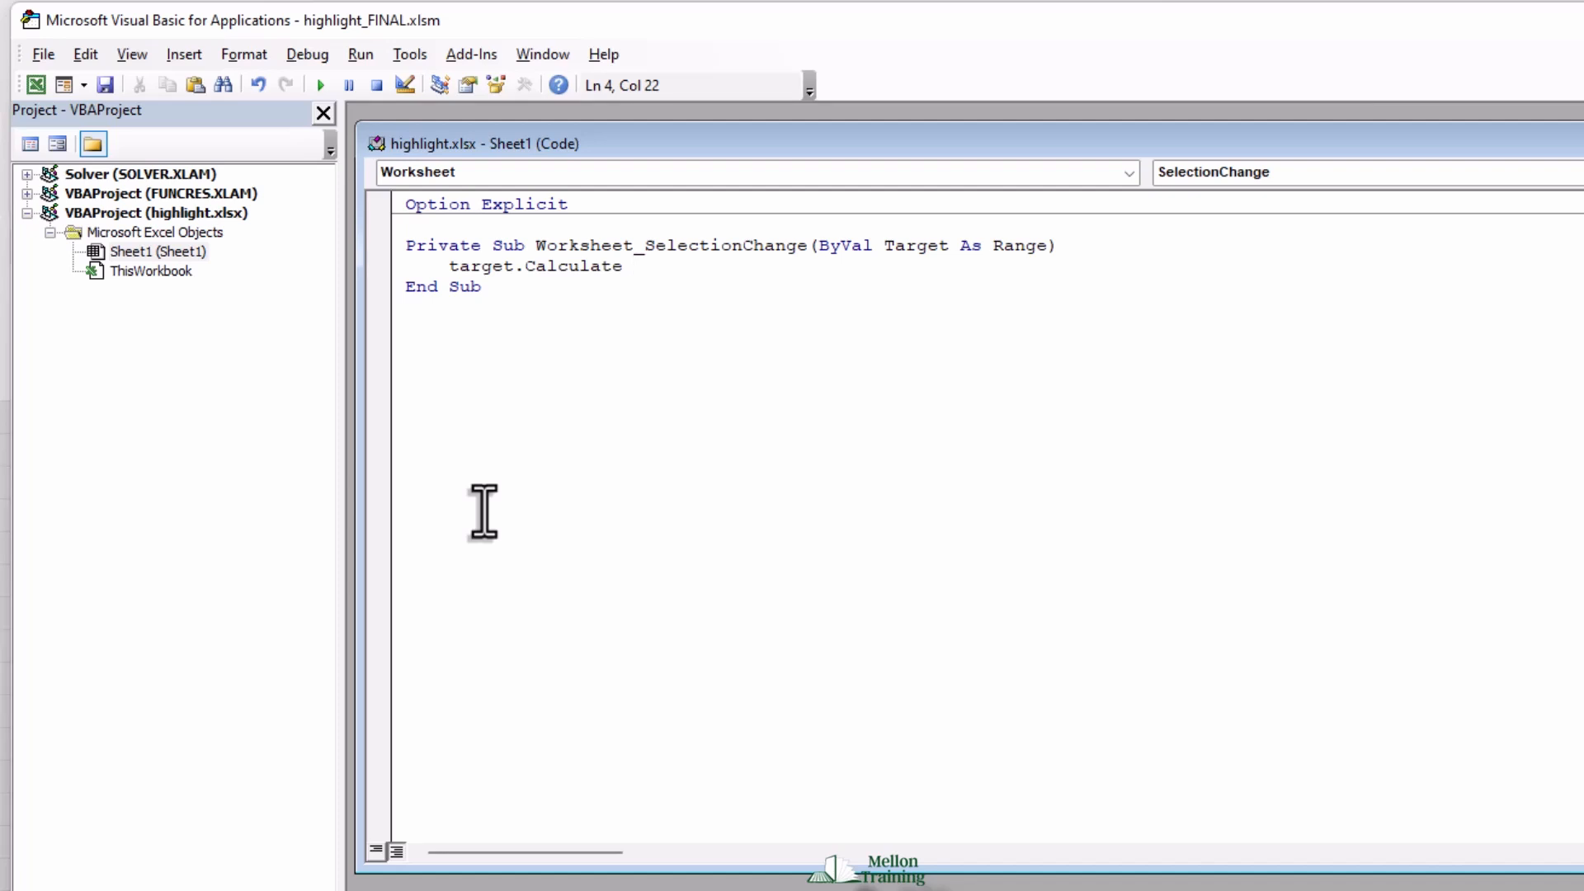
key("Return")
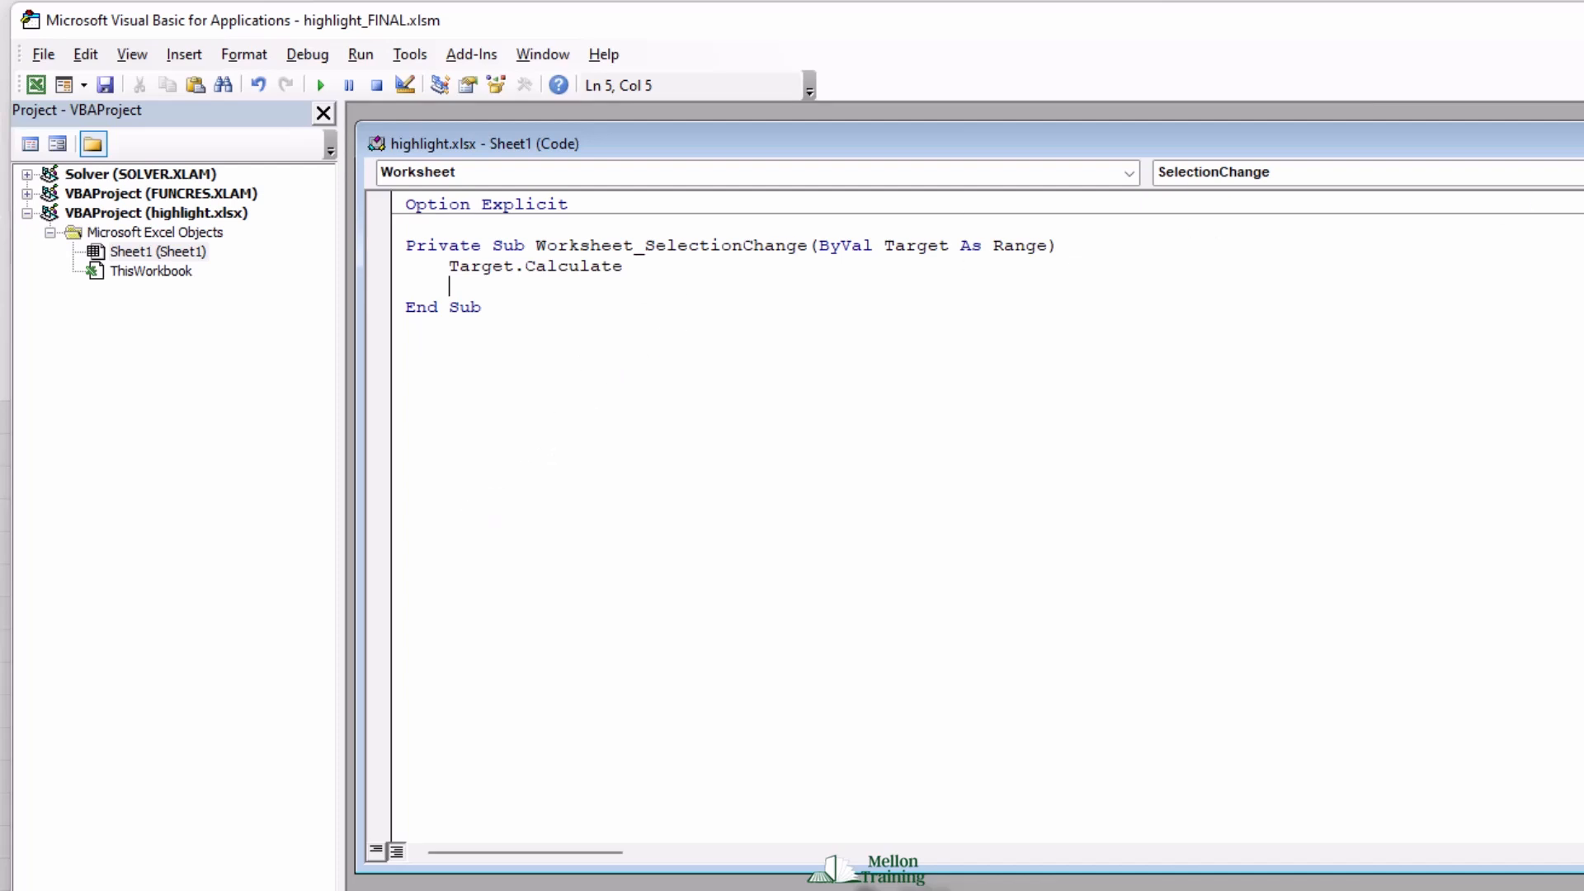
Return to the worksheet and select C7, D12, F9, G13, B8 and C7 again to test the automatic crosshair highlight
key("alt+F11")
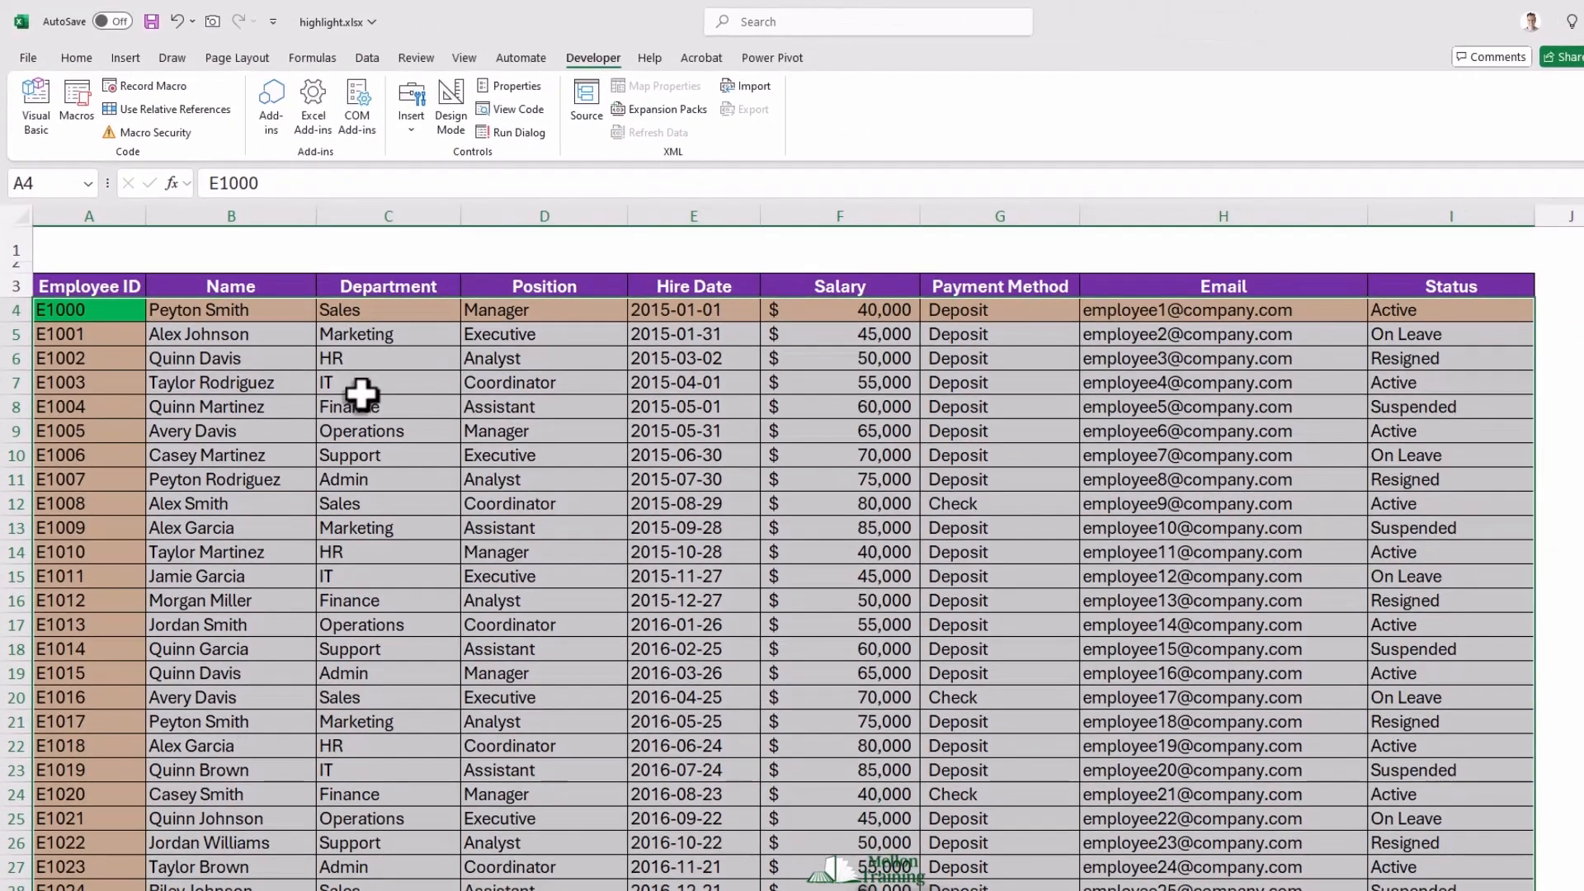
left_click(372, 384)
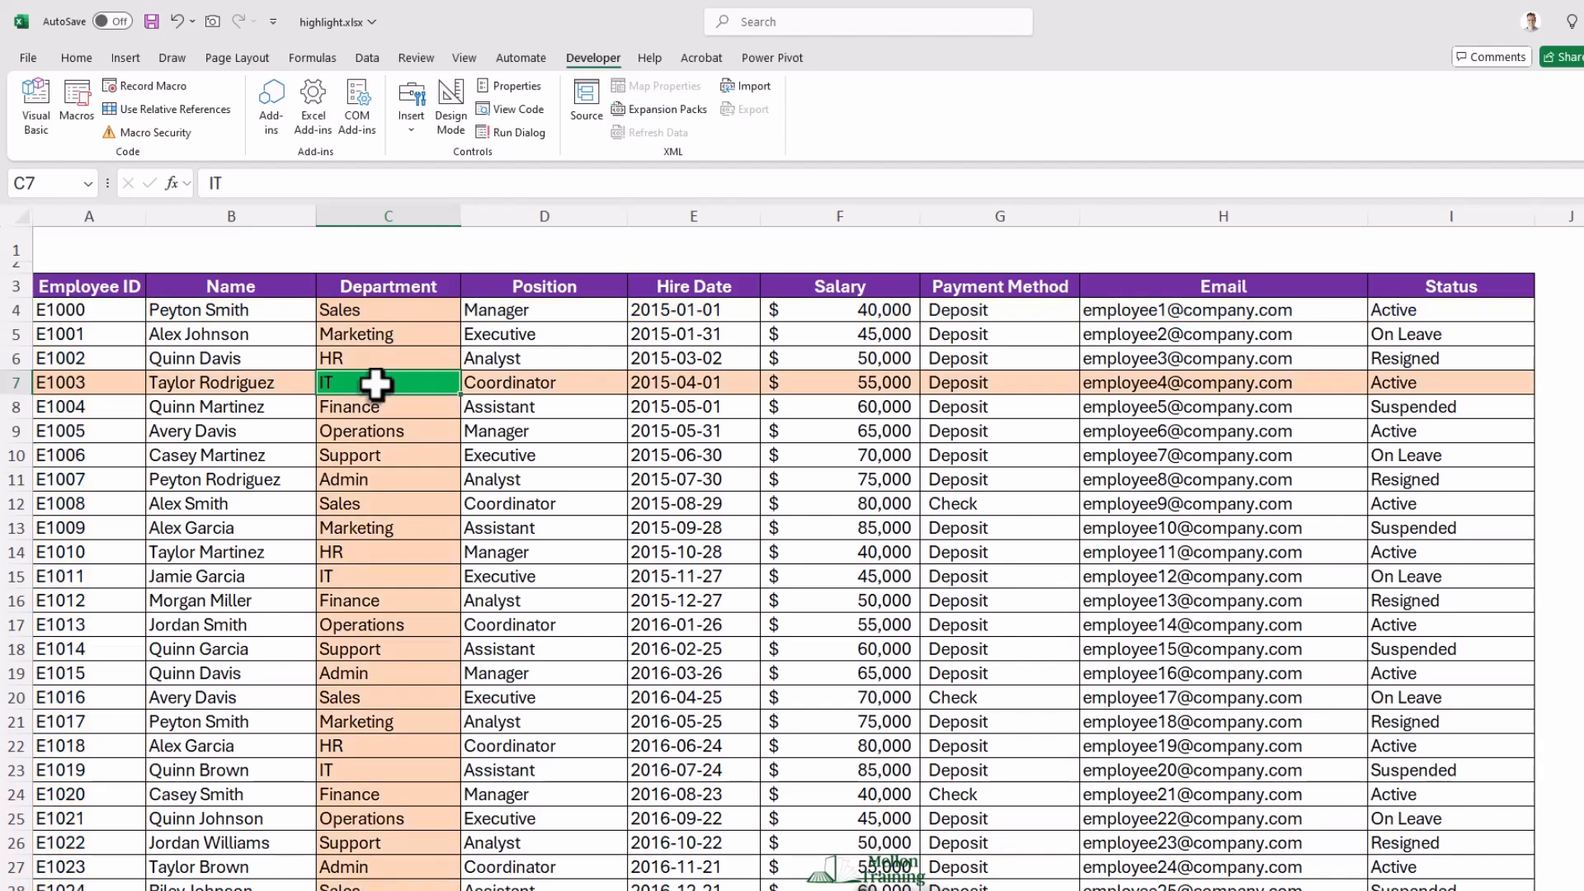
left_click(582, 499)
left_click(897, 429)
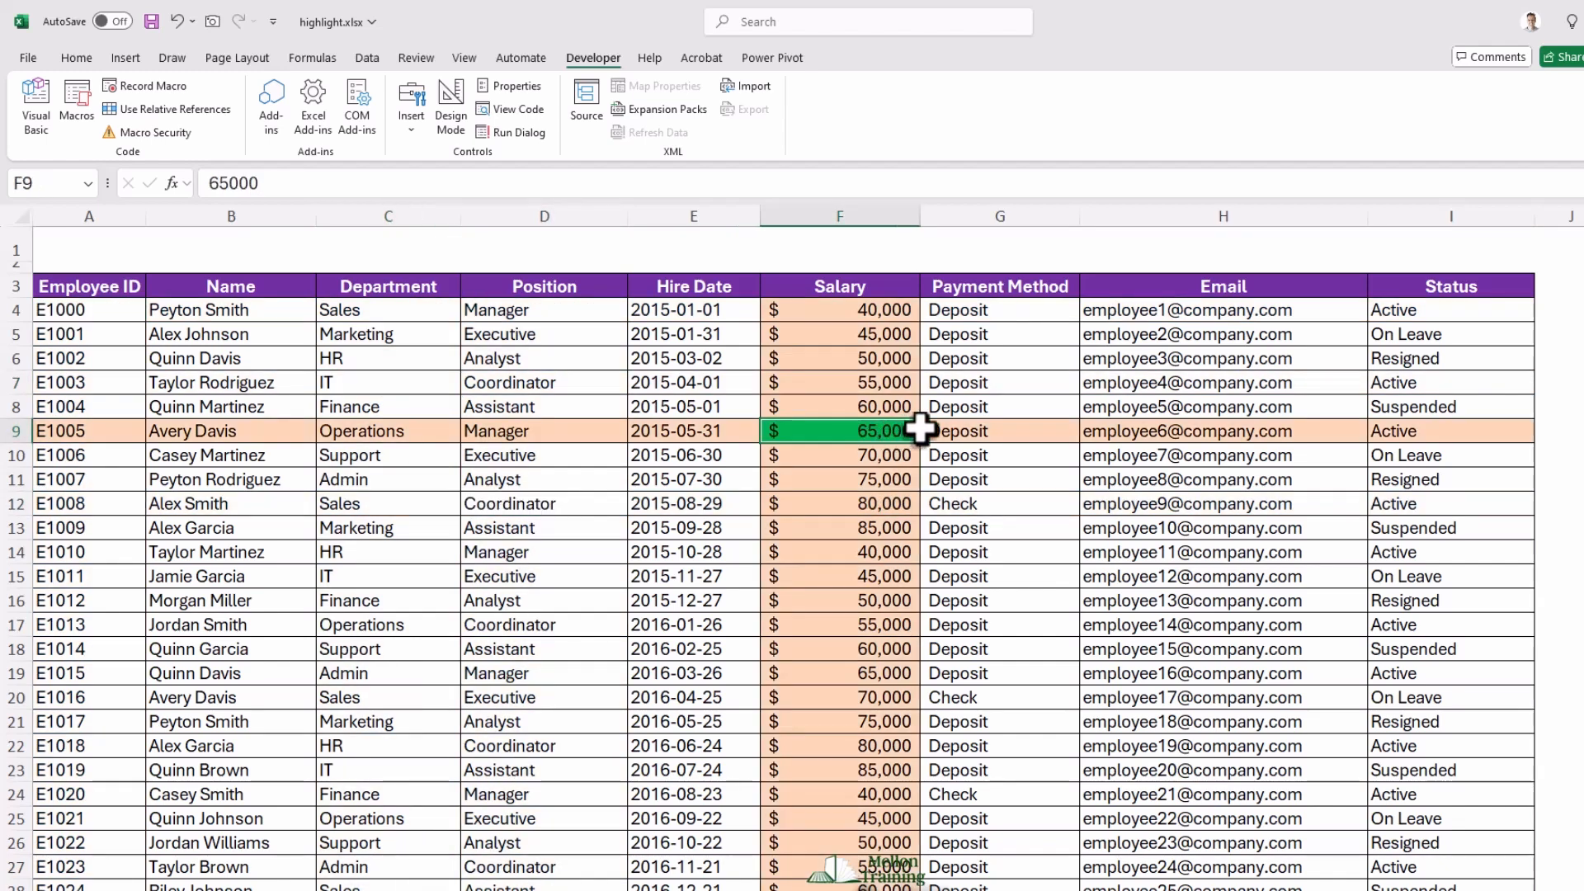
left_click(1012, 521)
left_click(221, 406)
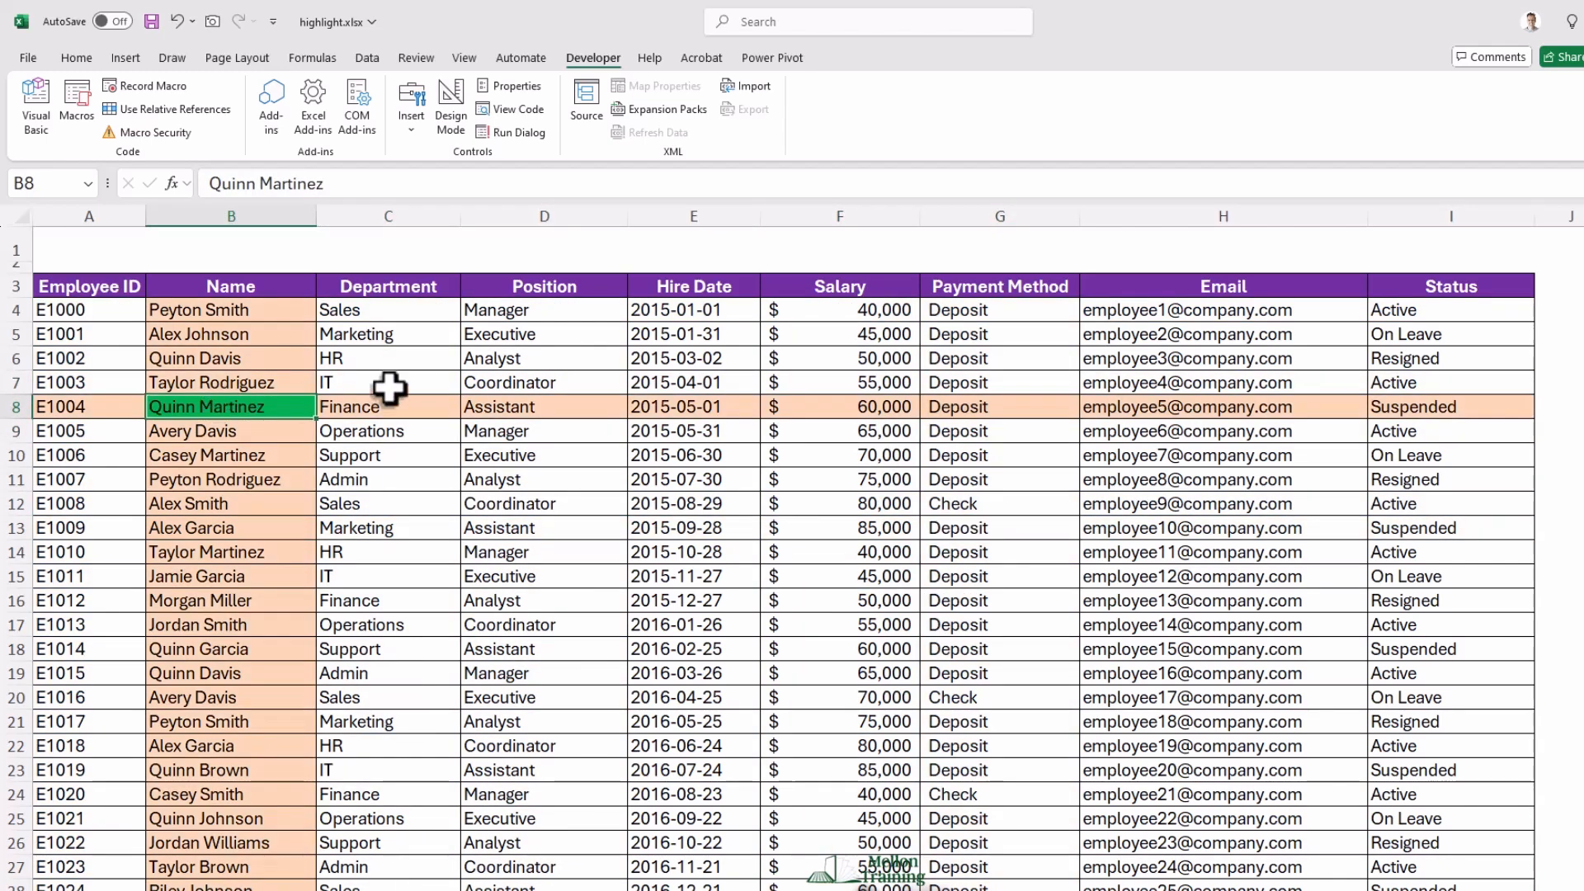
left_click(390, 388)
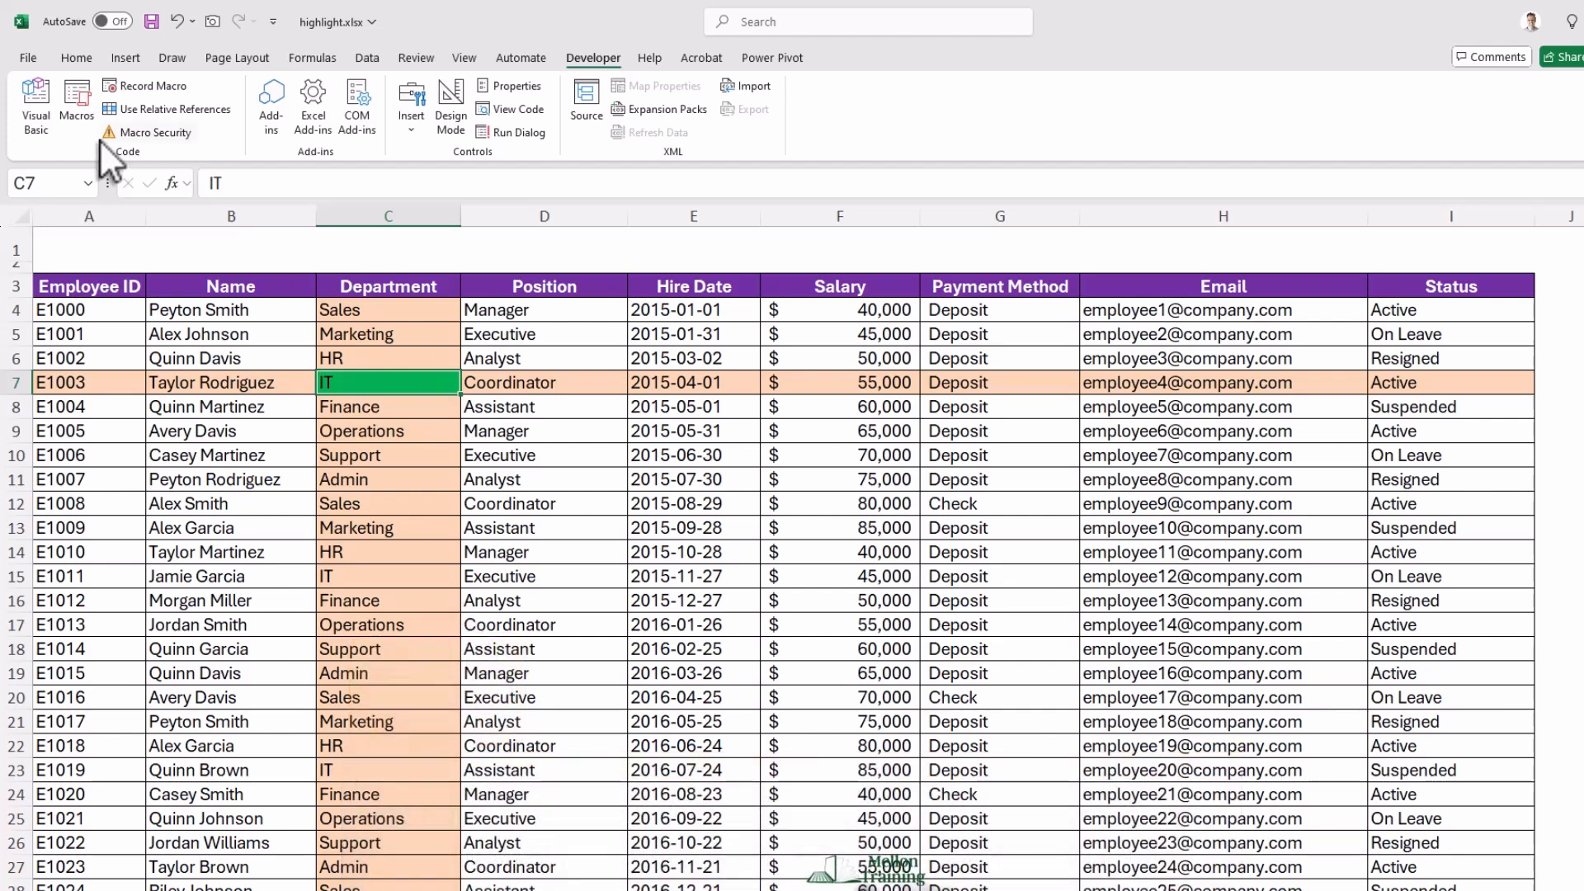
Save the workbook as an Excel Macro-Enabled Workbook (*.xlsm) named highlight in the PROJECT FILES folder
left_click(30, 59)
left_click(74, 297)
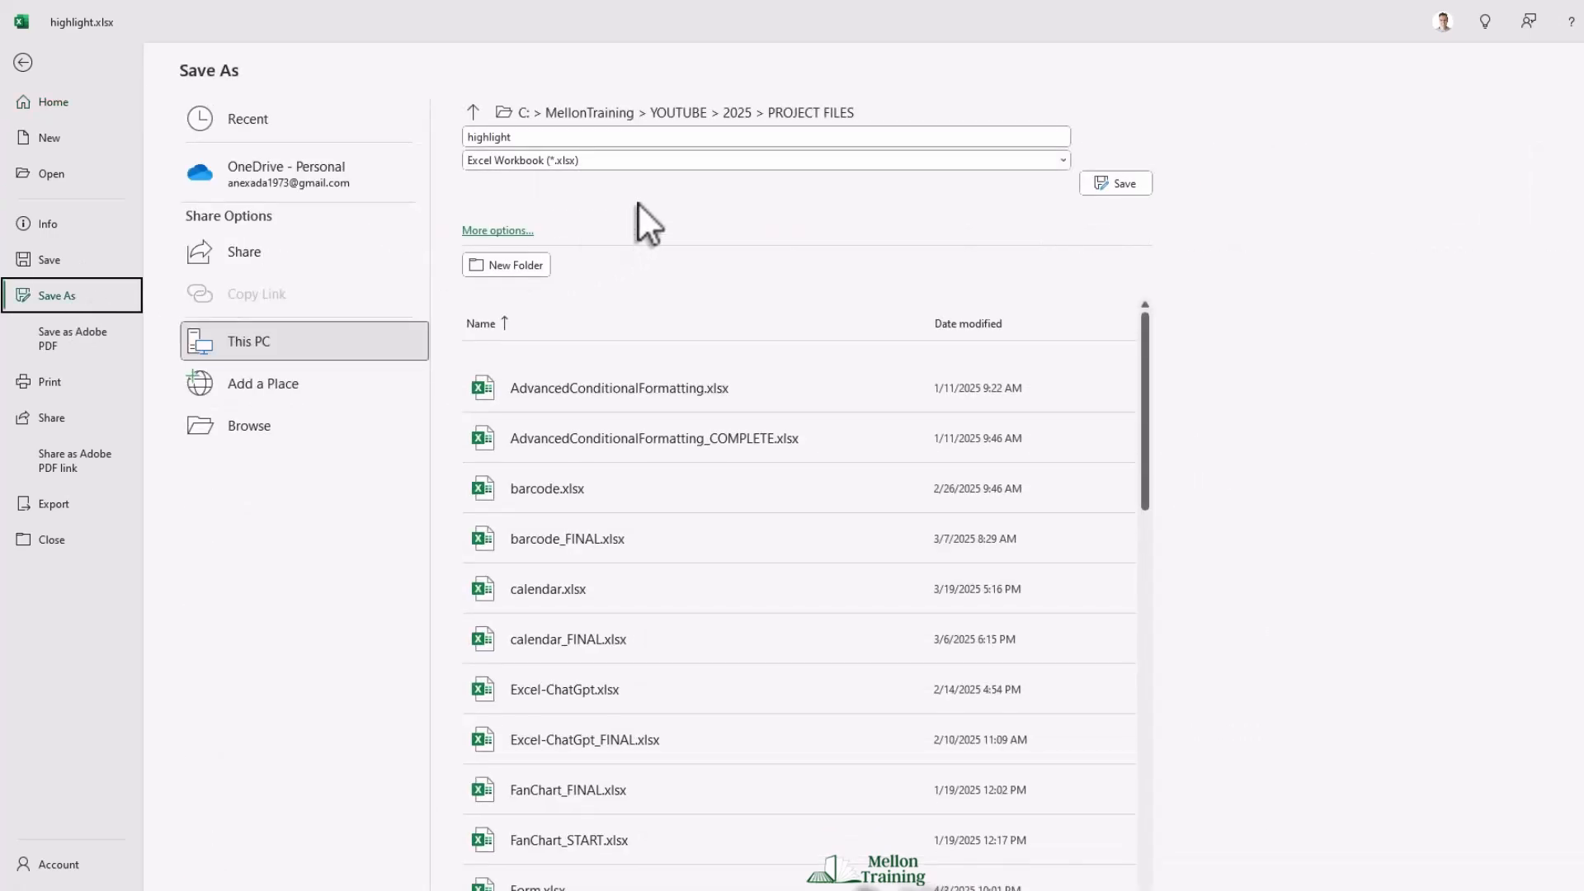
left_click(640, 160)
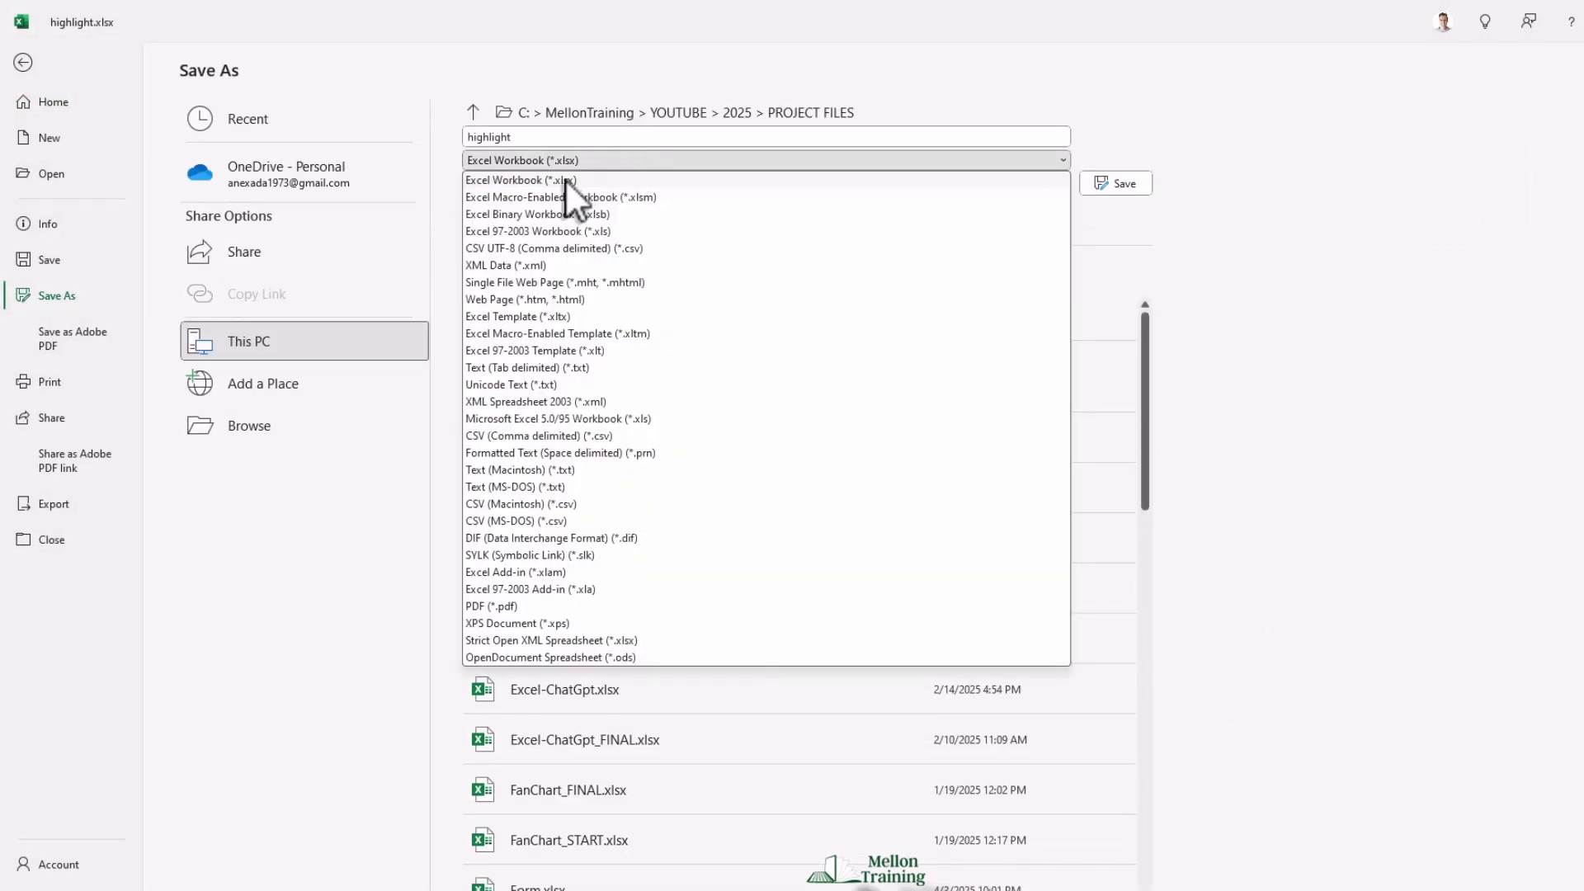
left_click(652, 197)
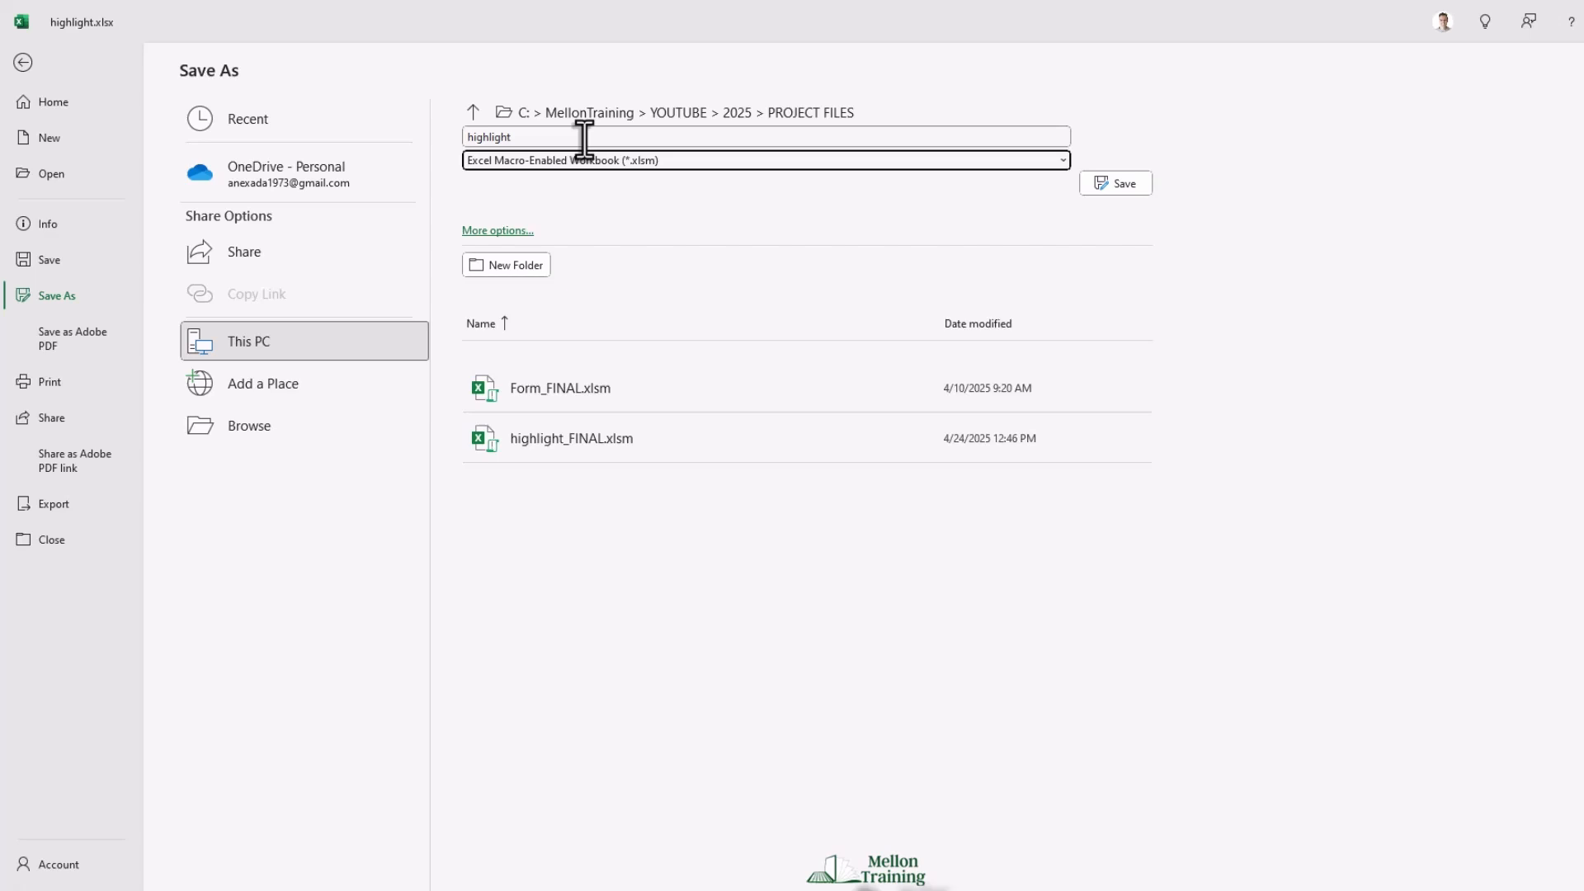
left_click(1106, 185)
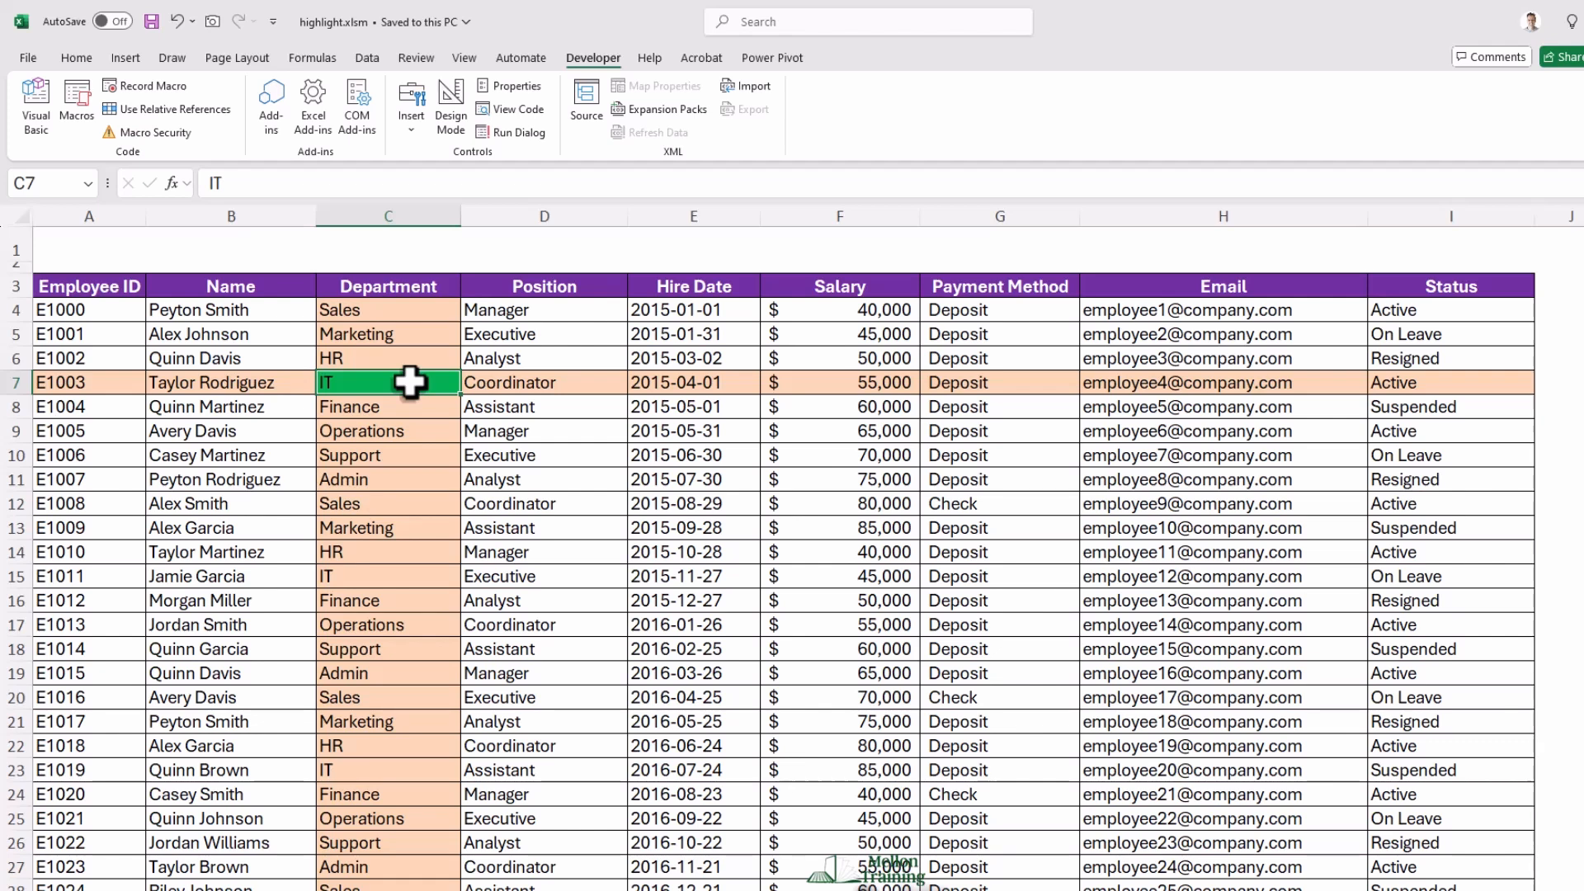
Enter the label "Highlight Switch:" in cell B1 above the employee table
left_click(373, 243)
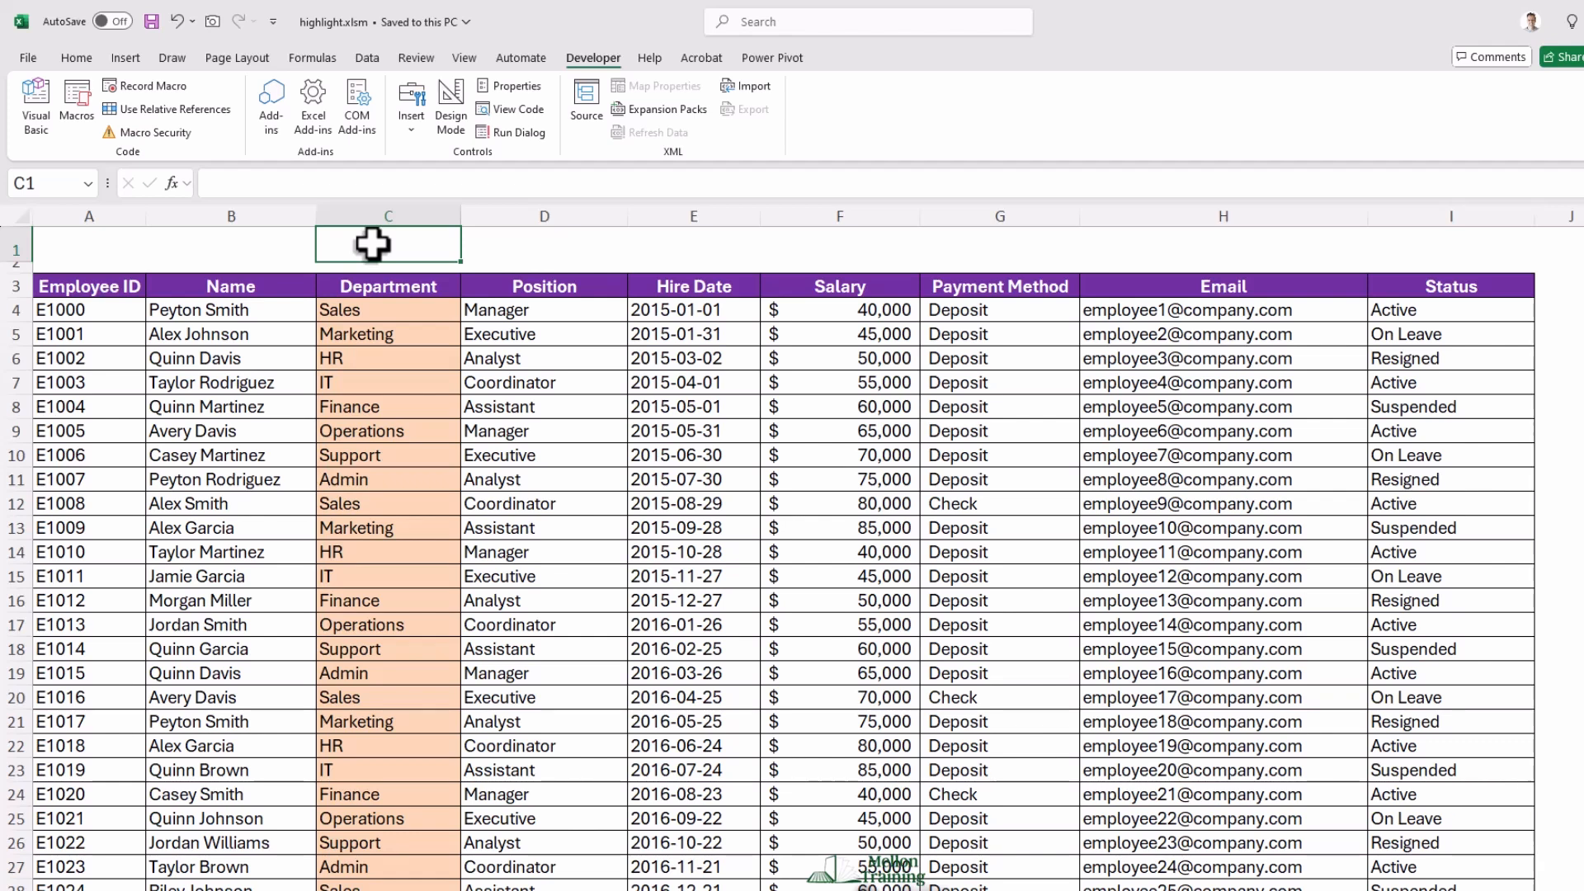
left_click(279, 242)
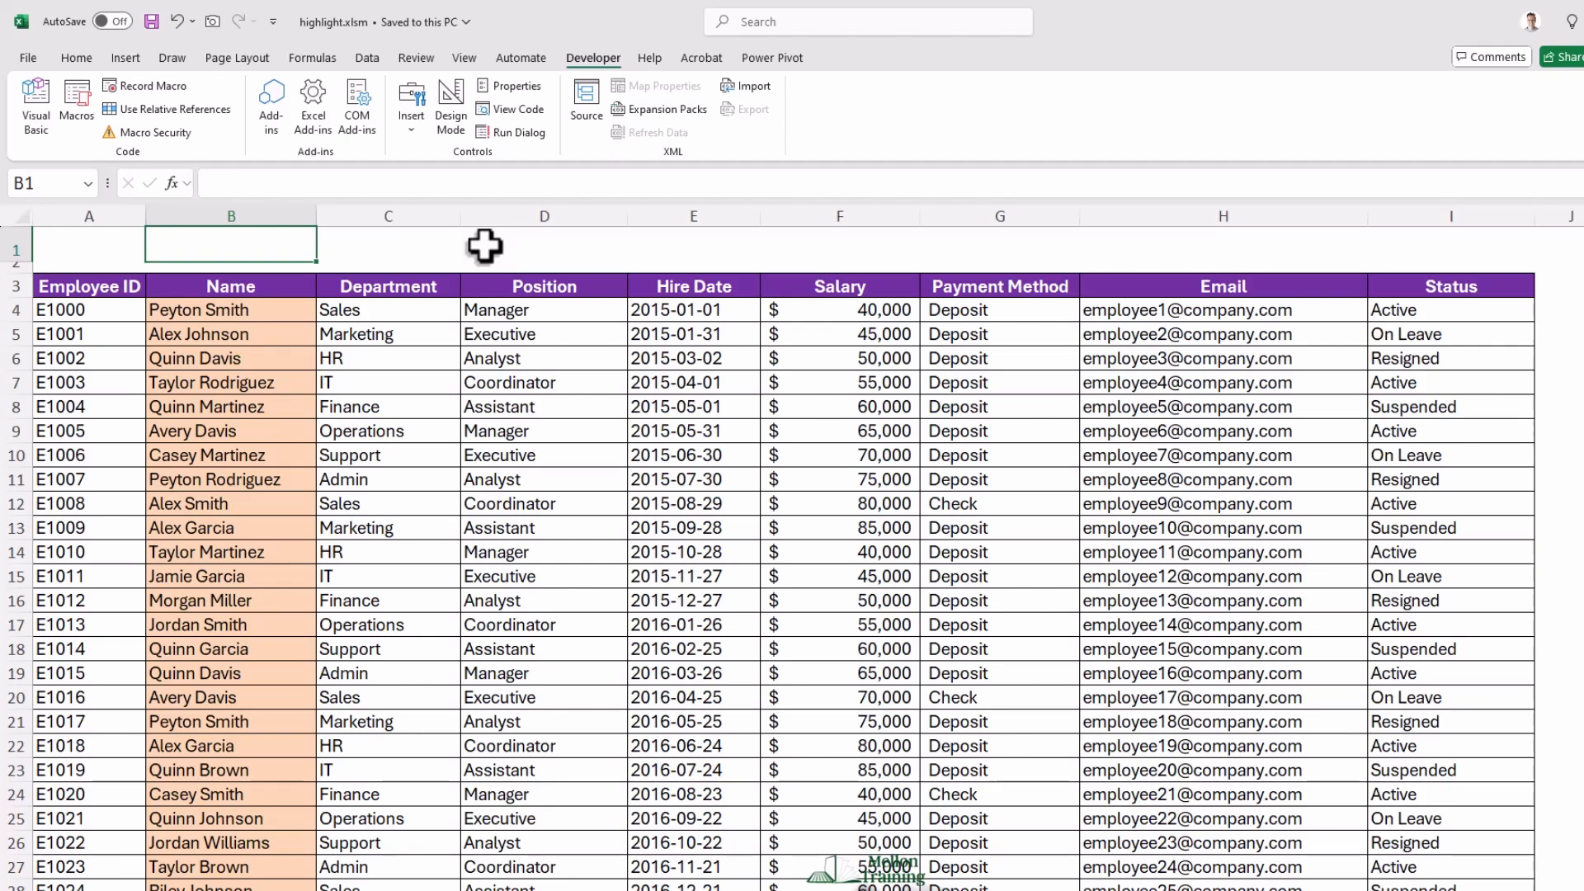
type("Highlight Swi")
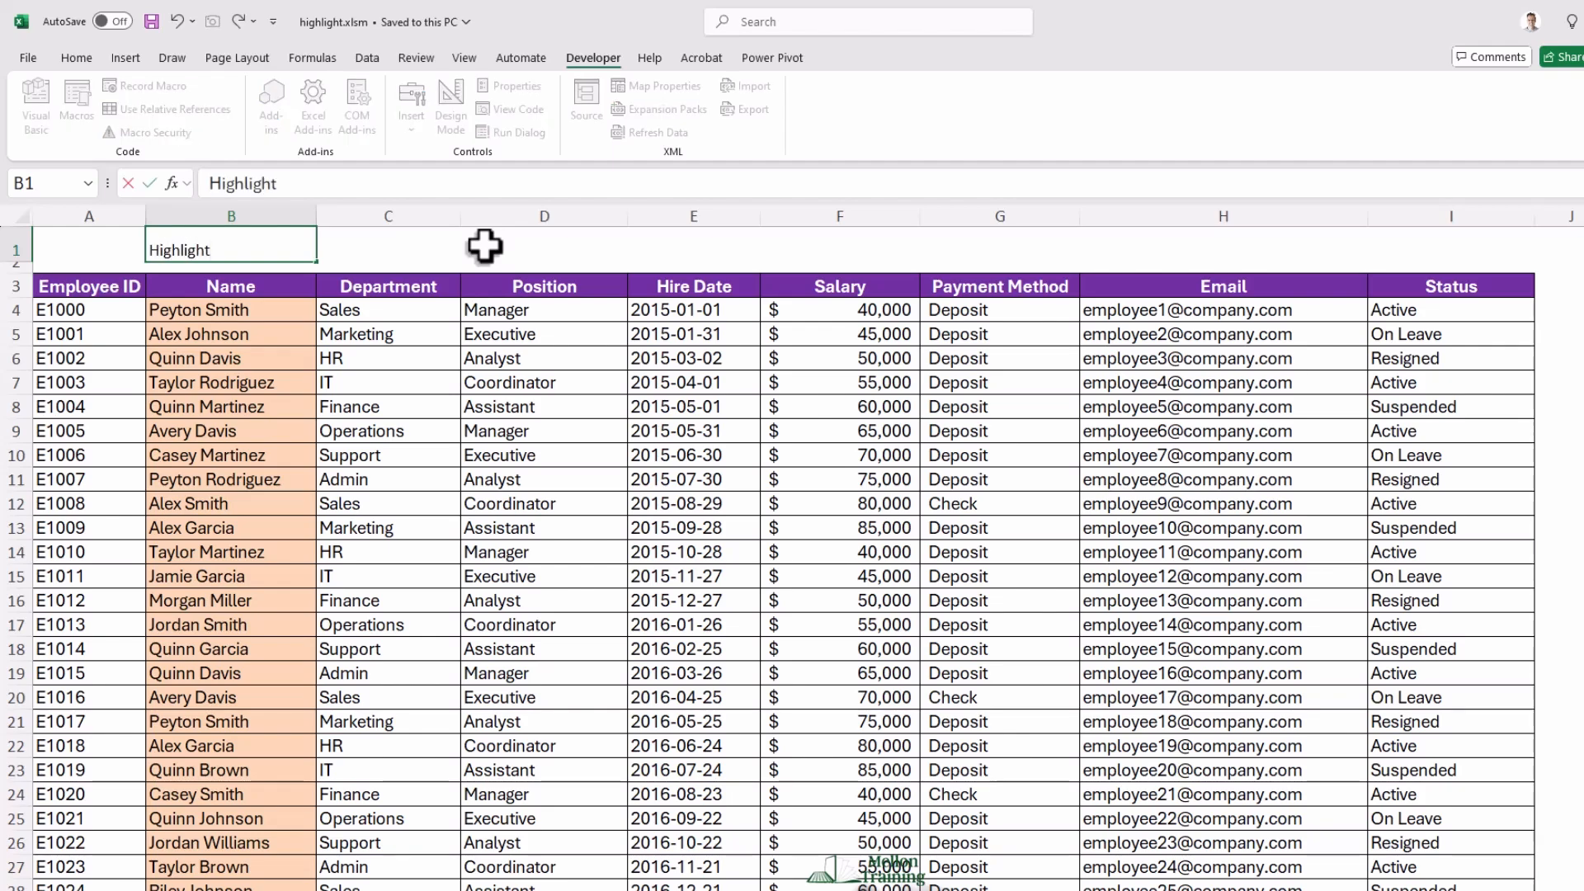
type("tch:")
key("Return")
key("Up")
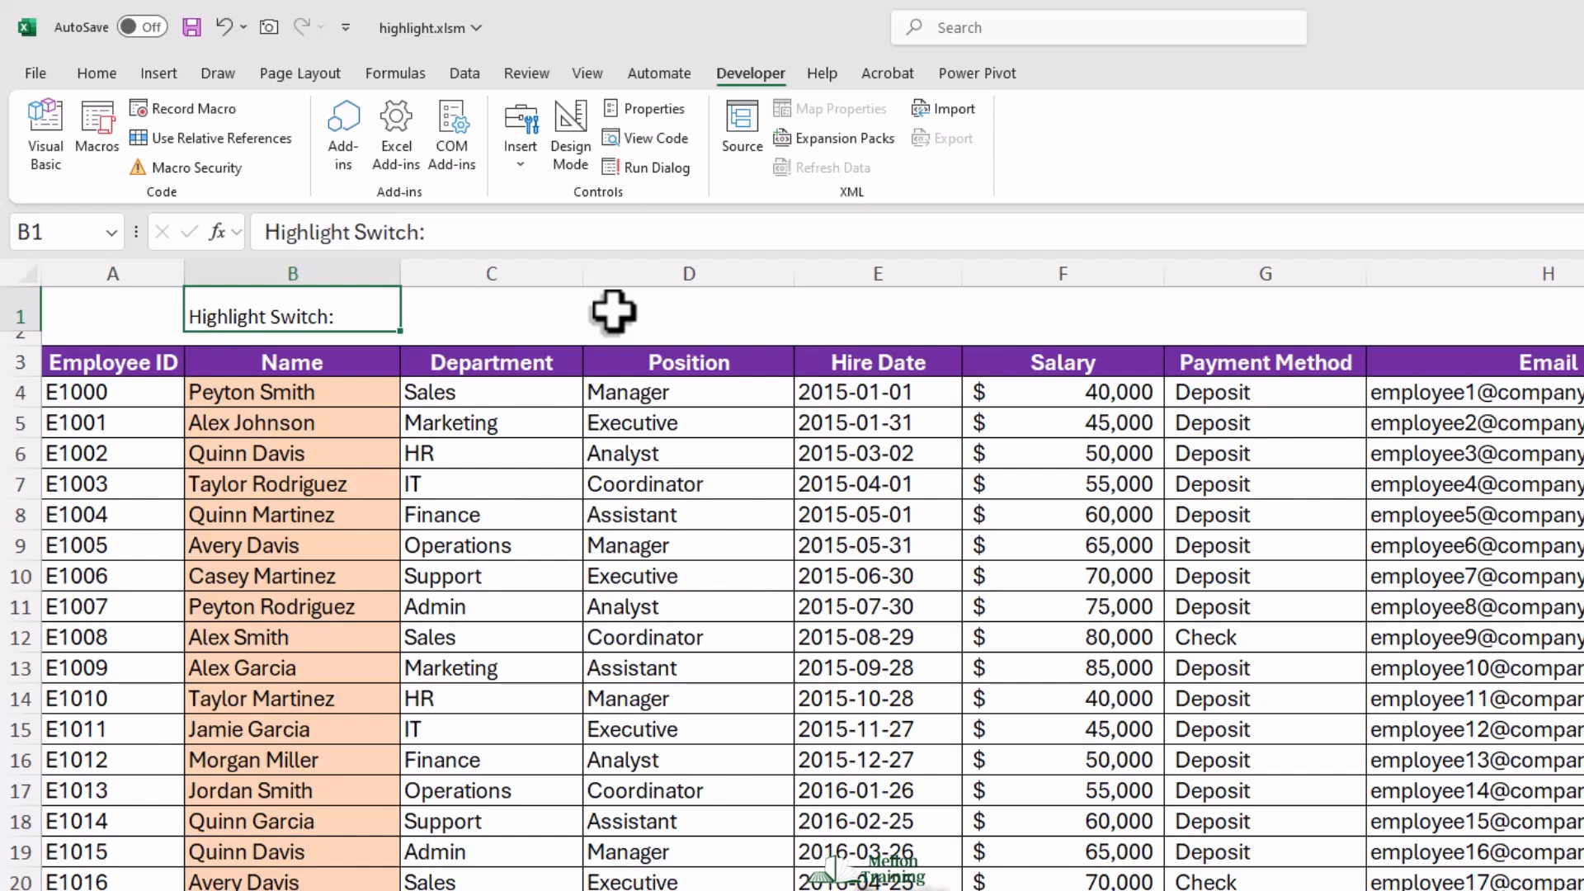
Add a list data validation to cell C1 with the source values On,Off
left_click(528, 318)
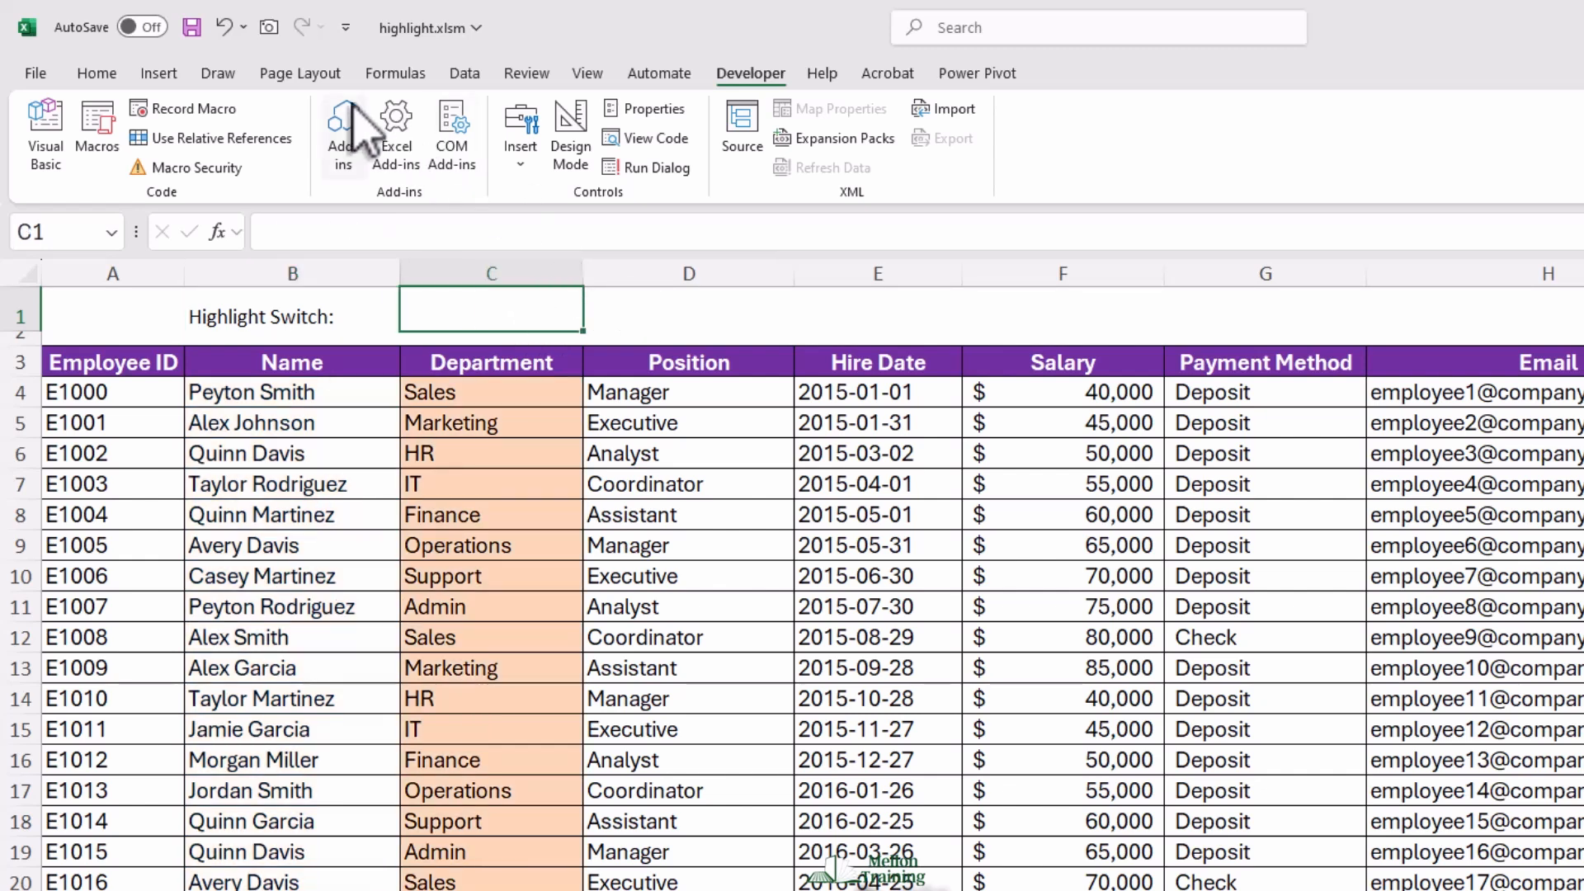
left_click(467, 76)
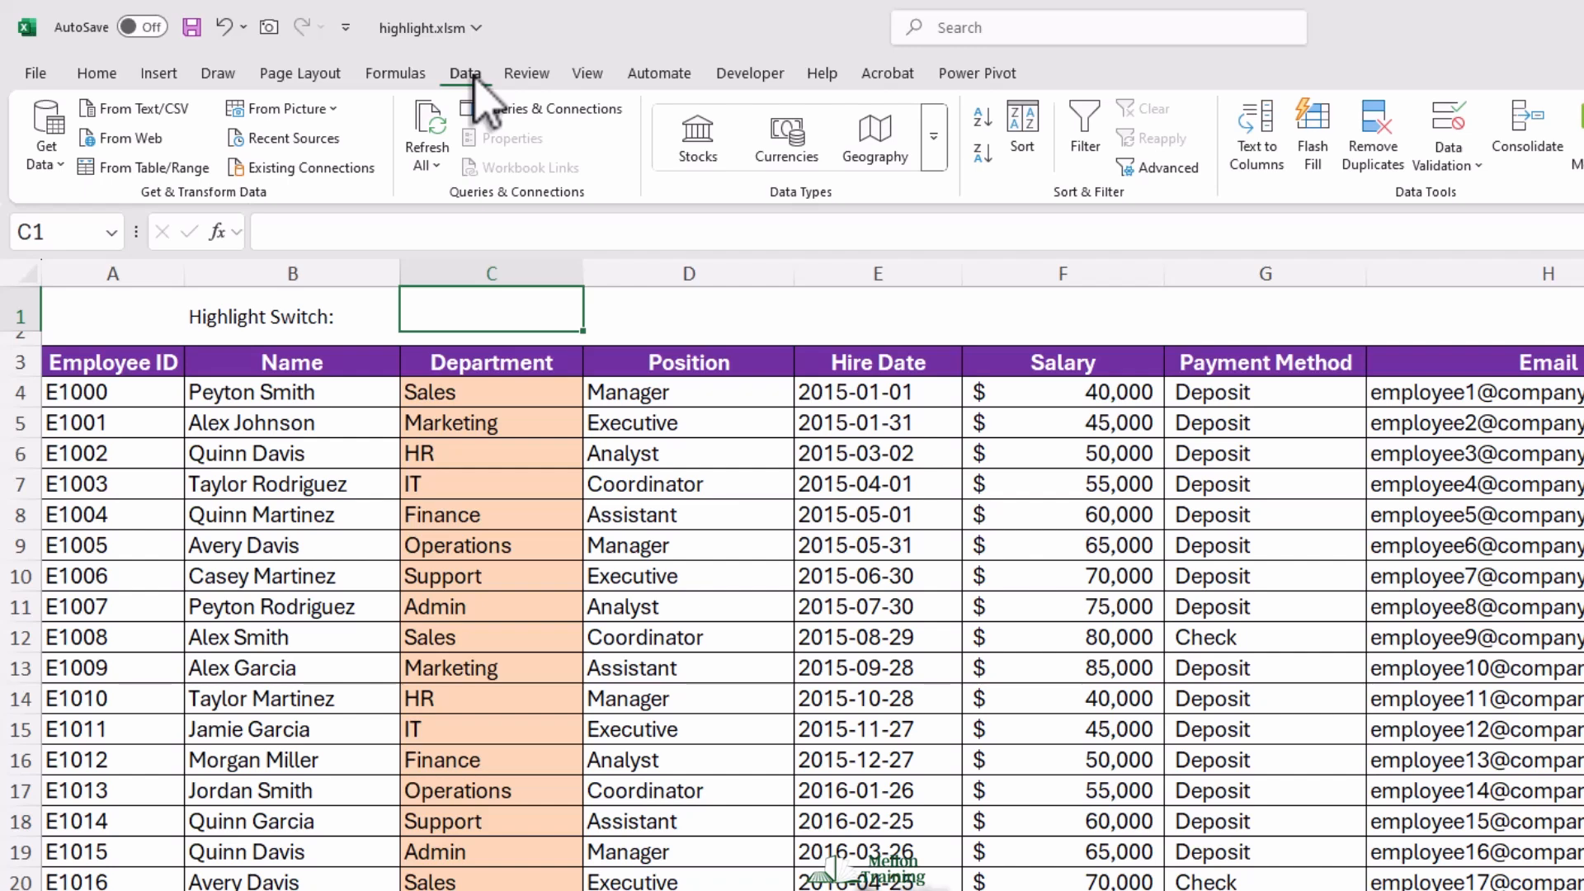
left_click(1451, 132)
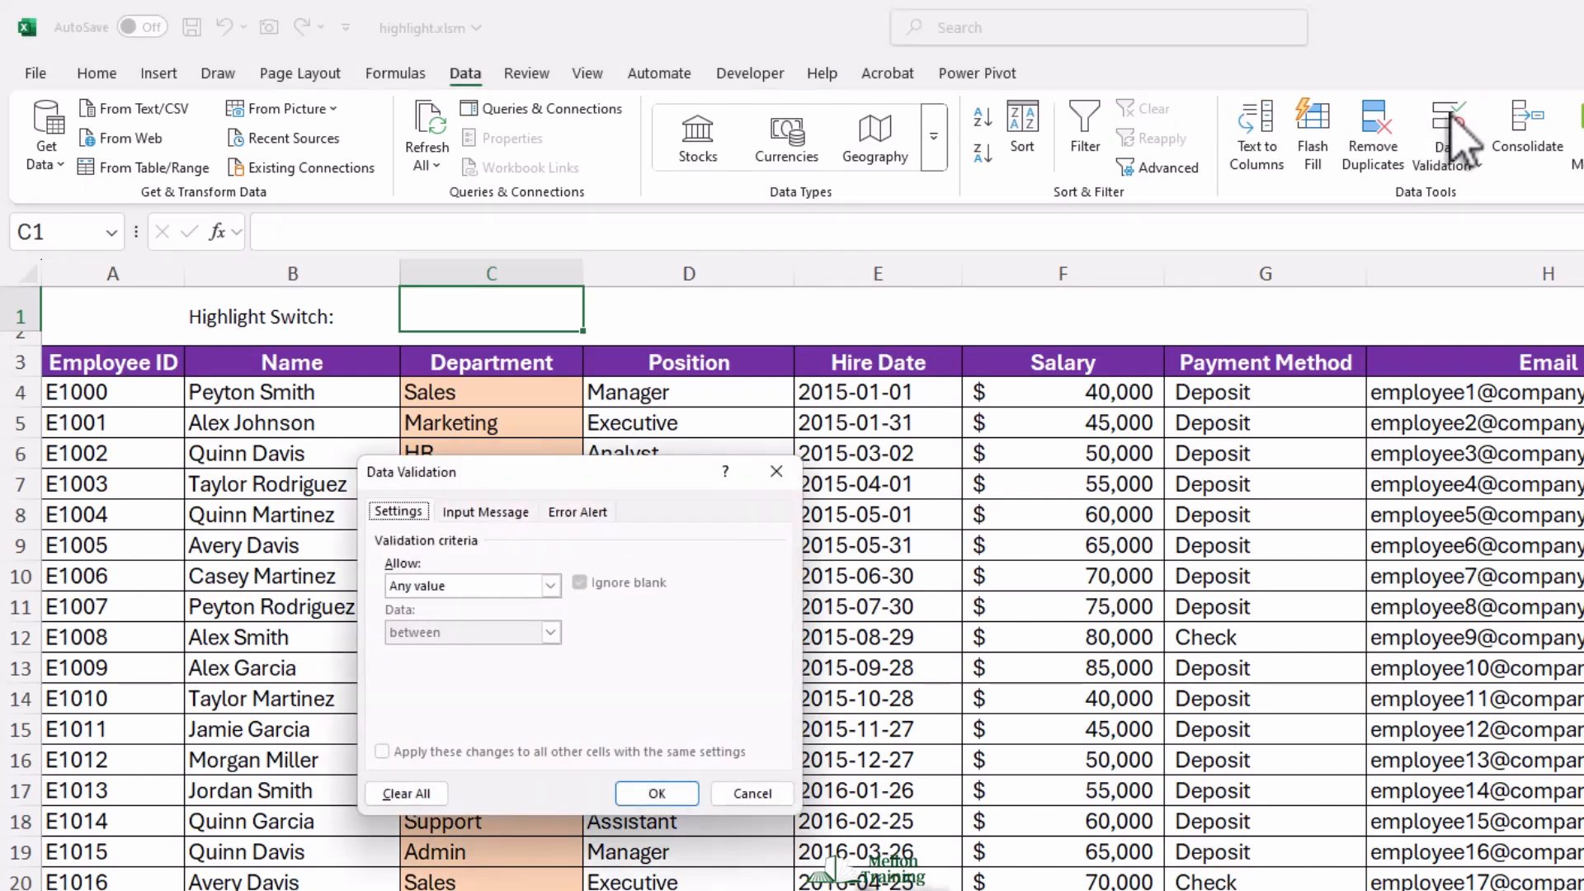
left_click(551, 586)
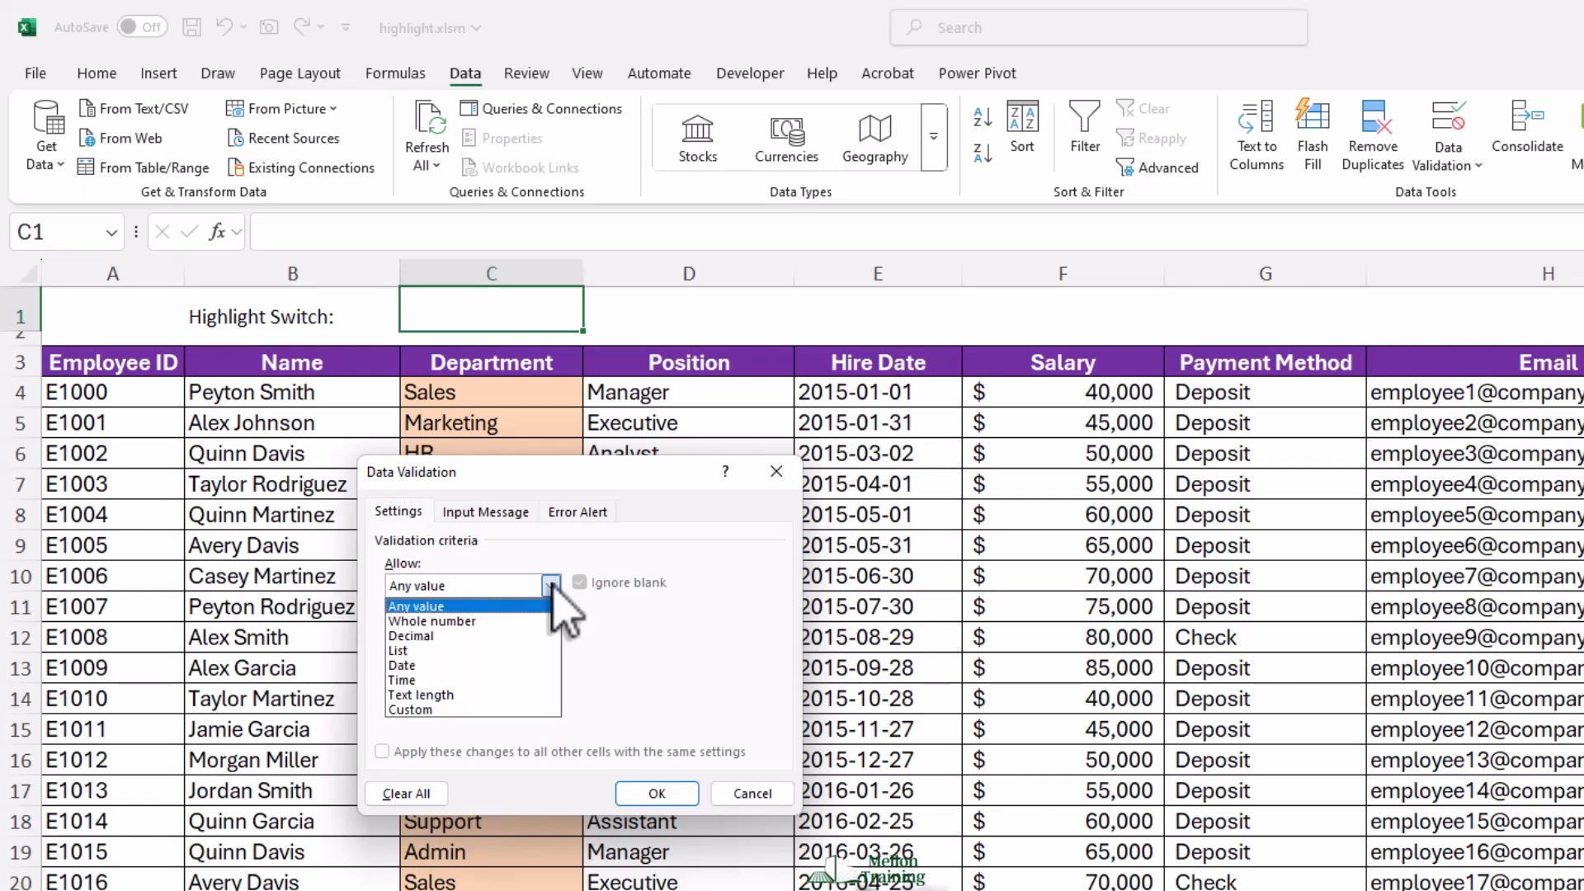
left_click(450, 651)
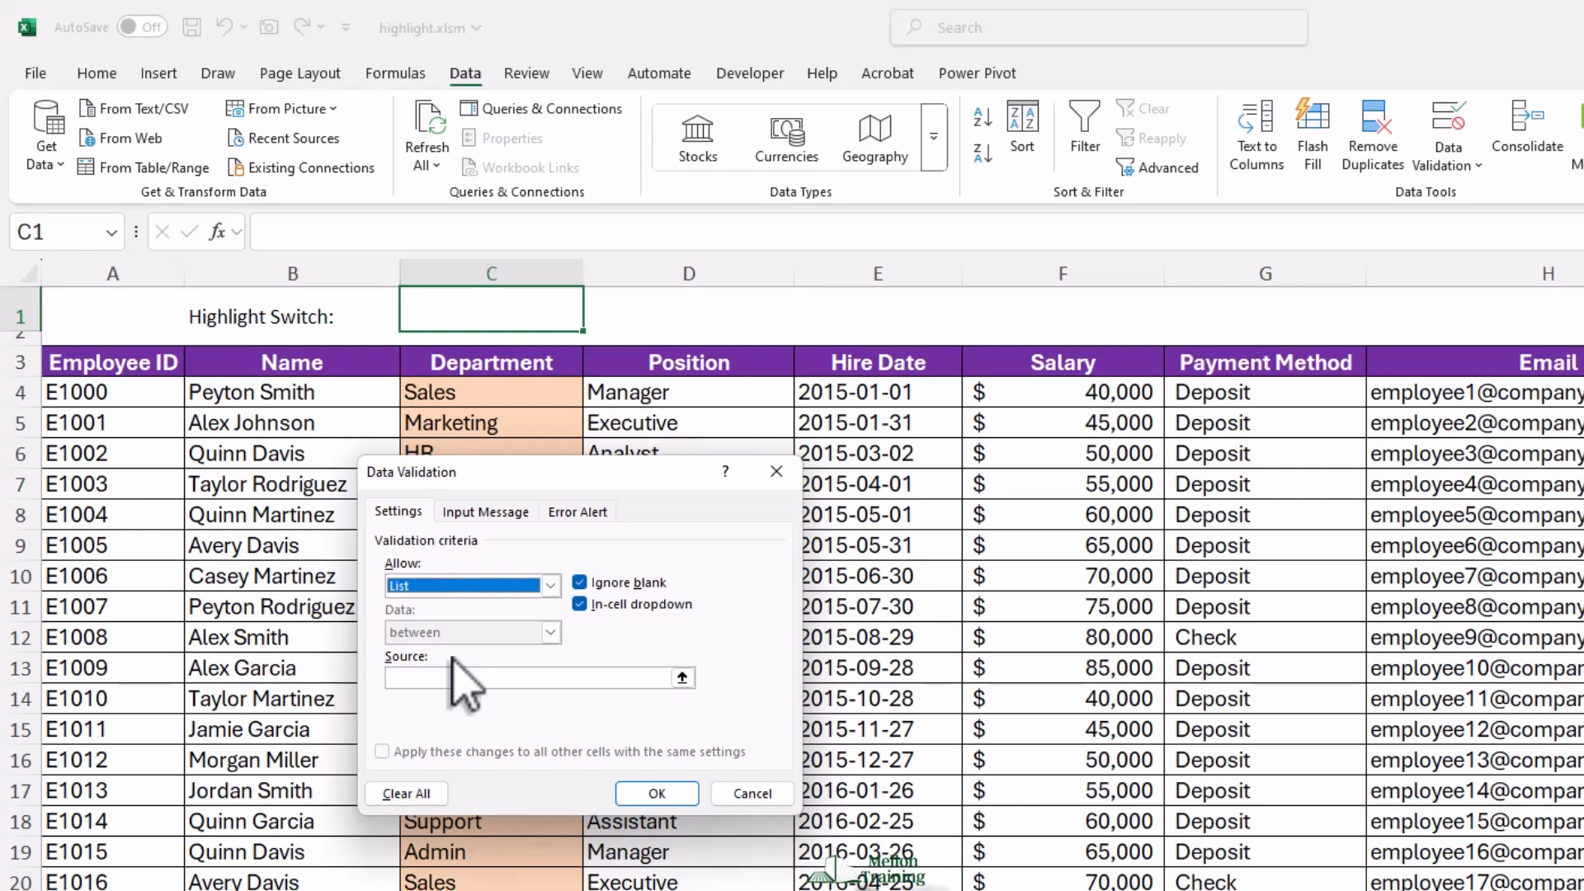
left_click(449, 678)
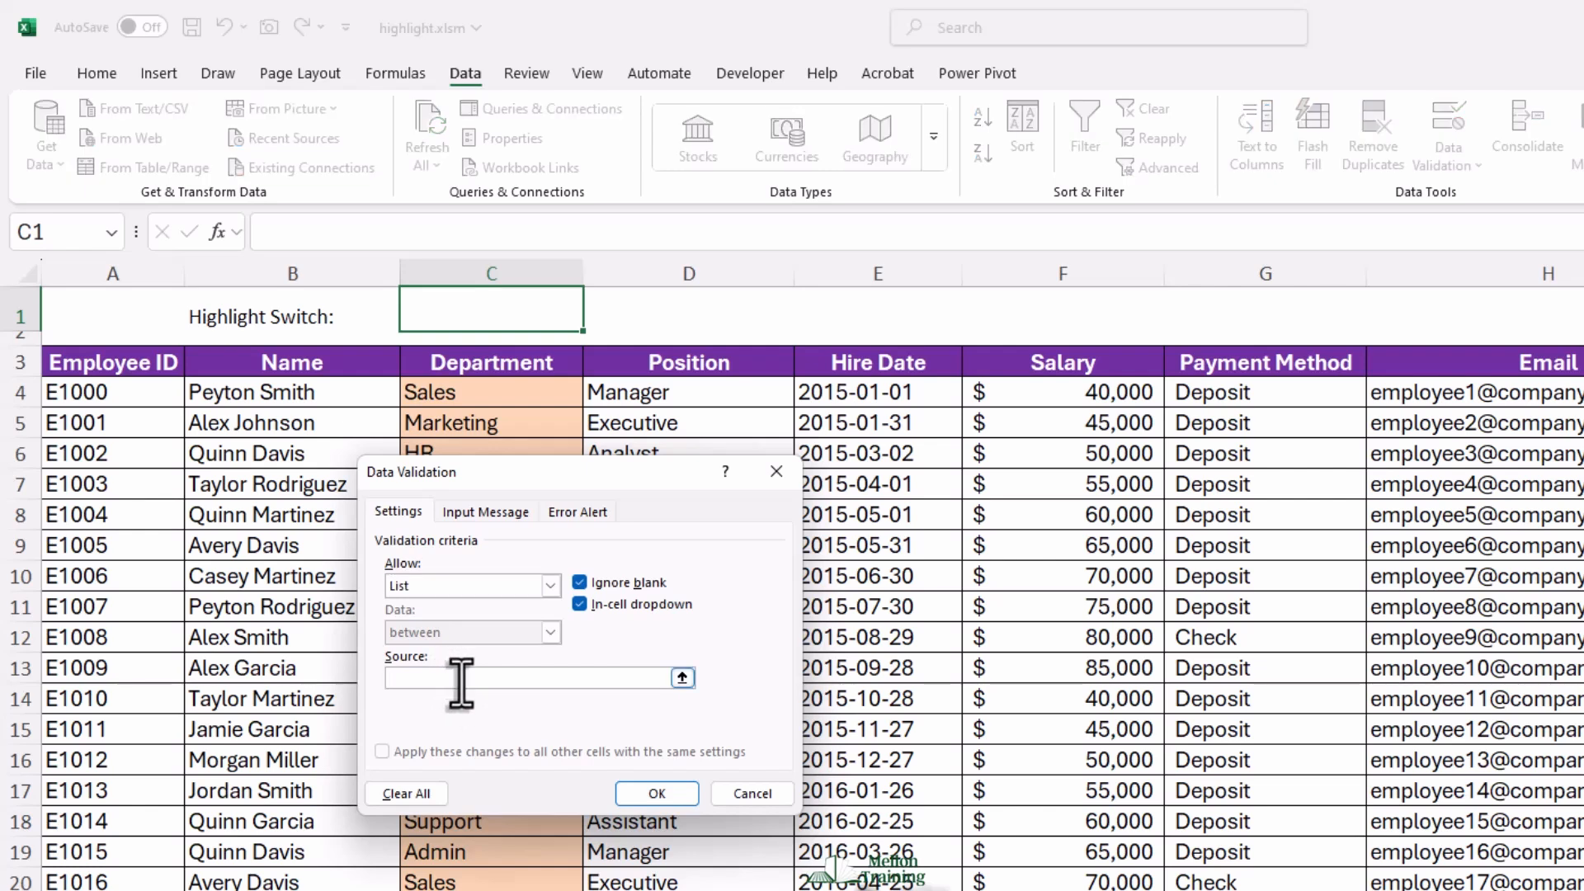
type("On,Off")
left_click(656, 794)
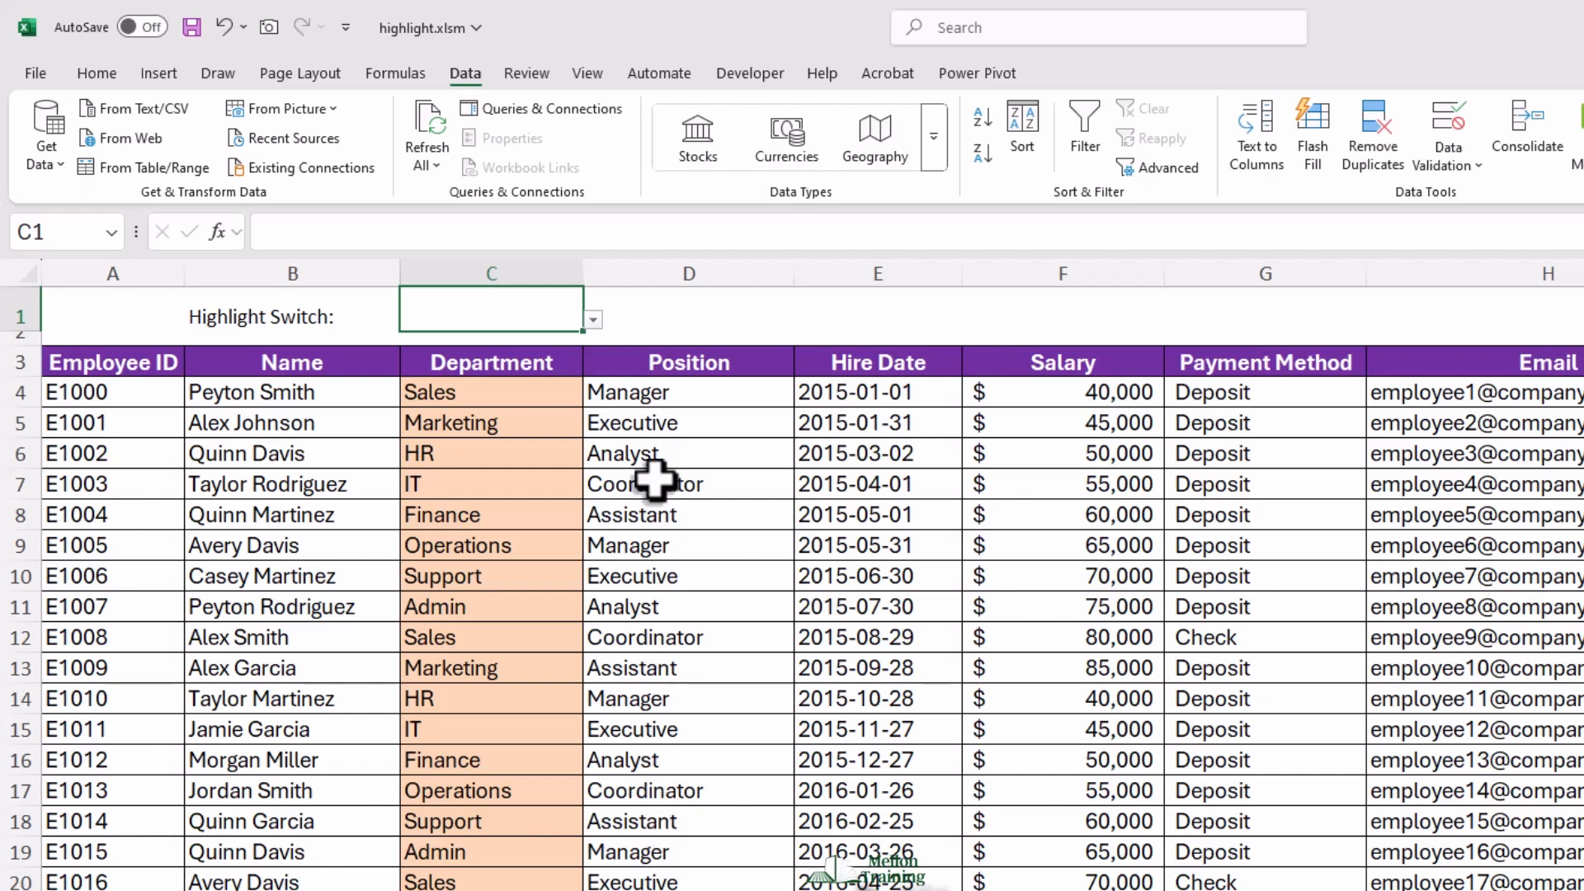
Try the C1 dropdown by choosing On, and finish with the switch set to Off
left_click(596, 321)
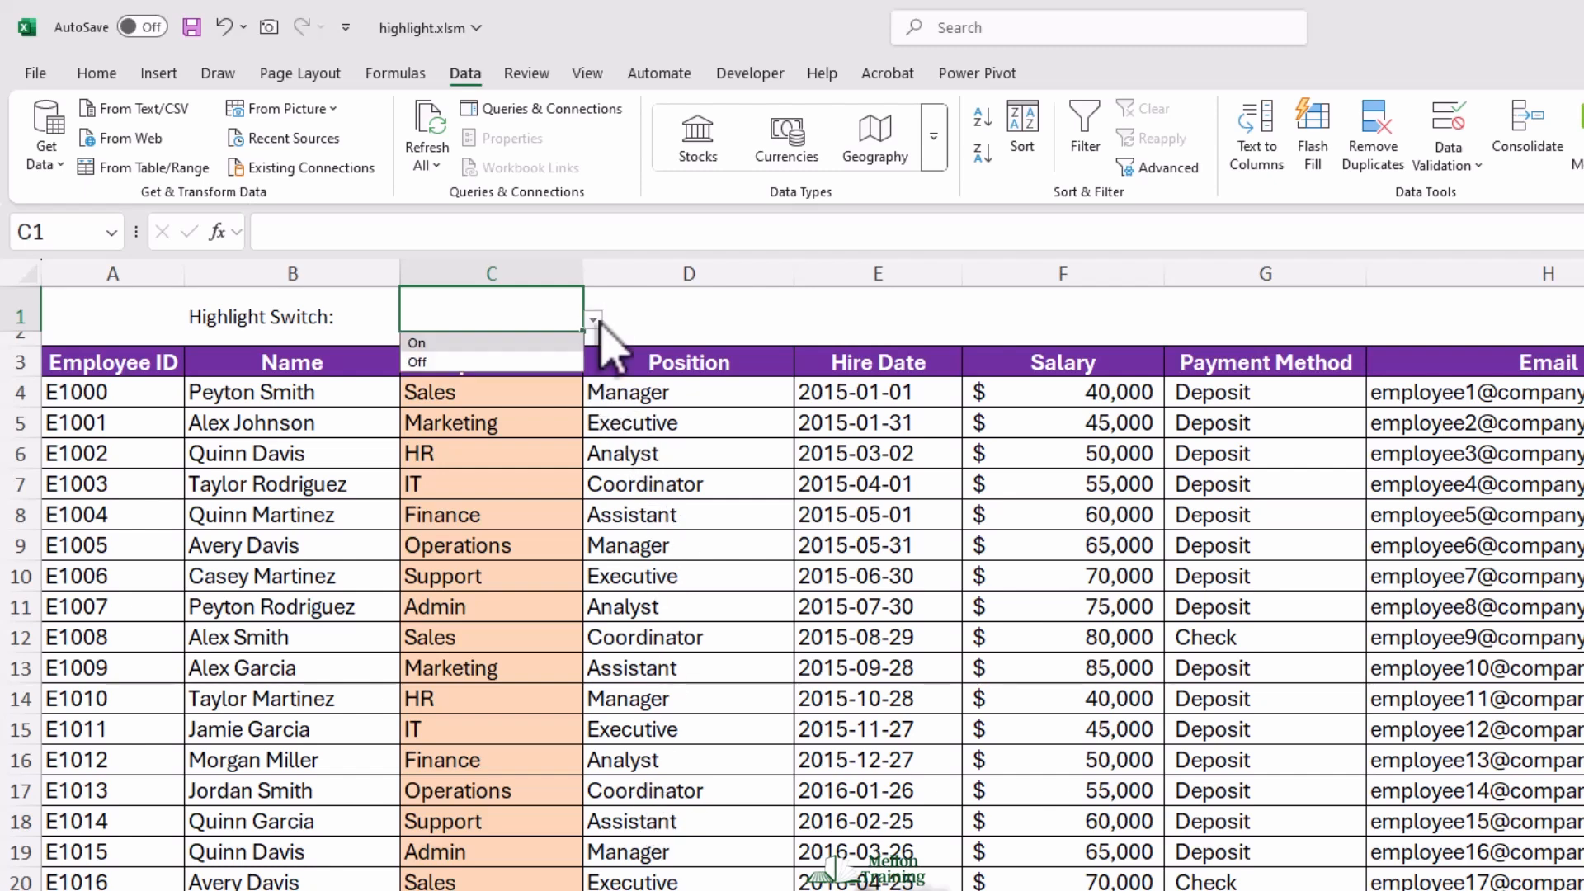
left_click(475, 344)
left_click(592, 320)
left_click(454, 357)
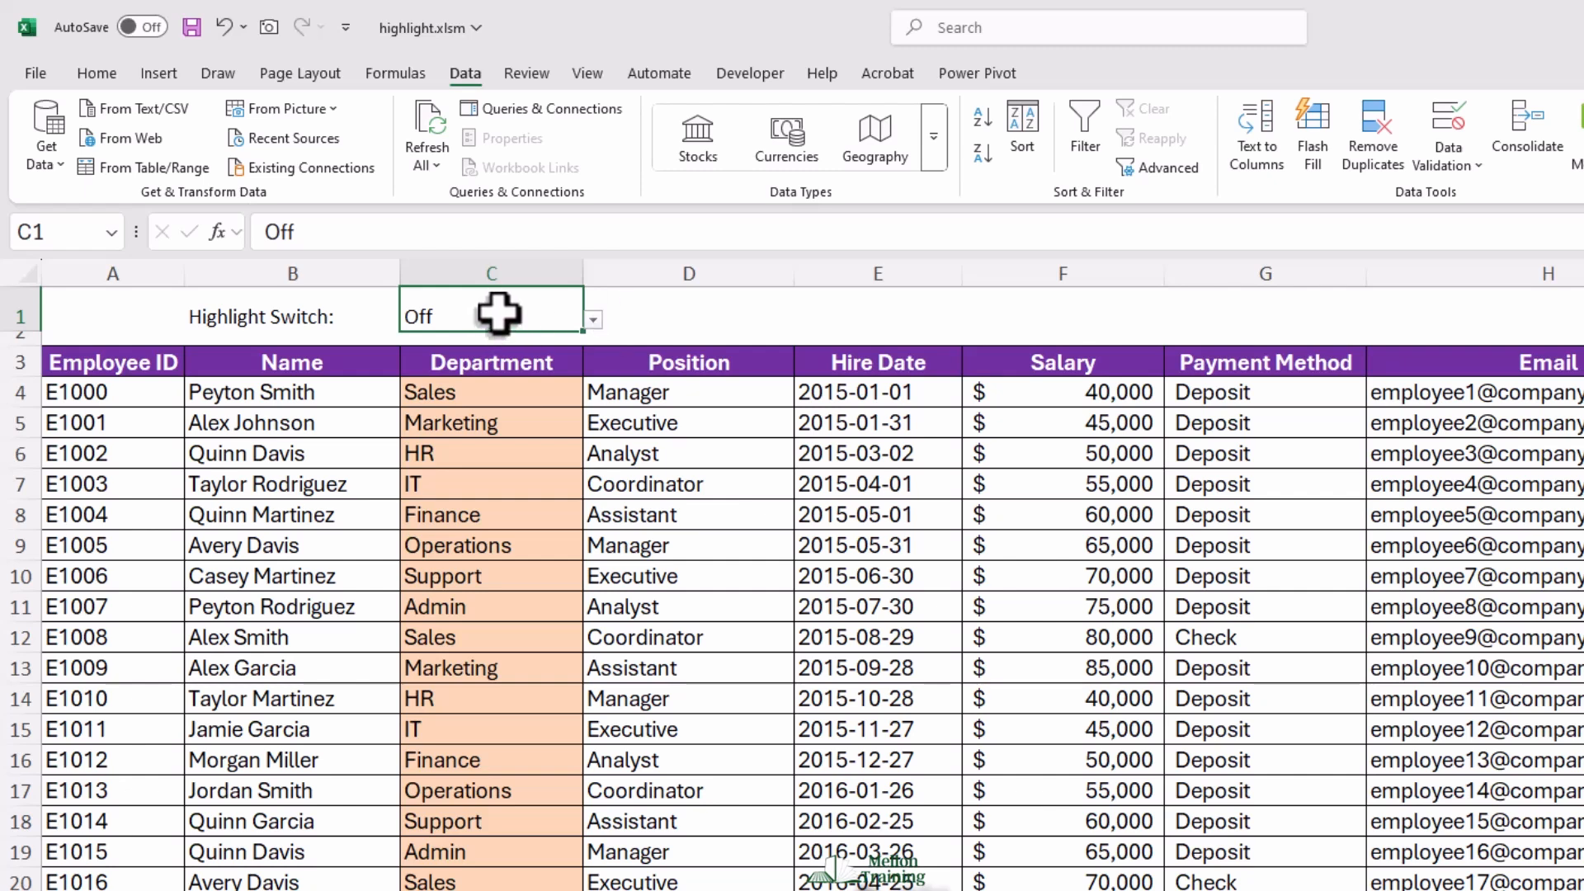
Give cell C1 the defined name highlight_switch and check that the name is listed
left_click(68, 234)
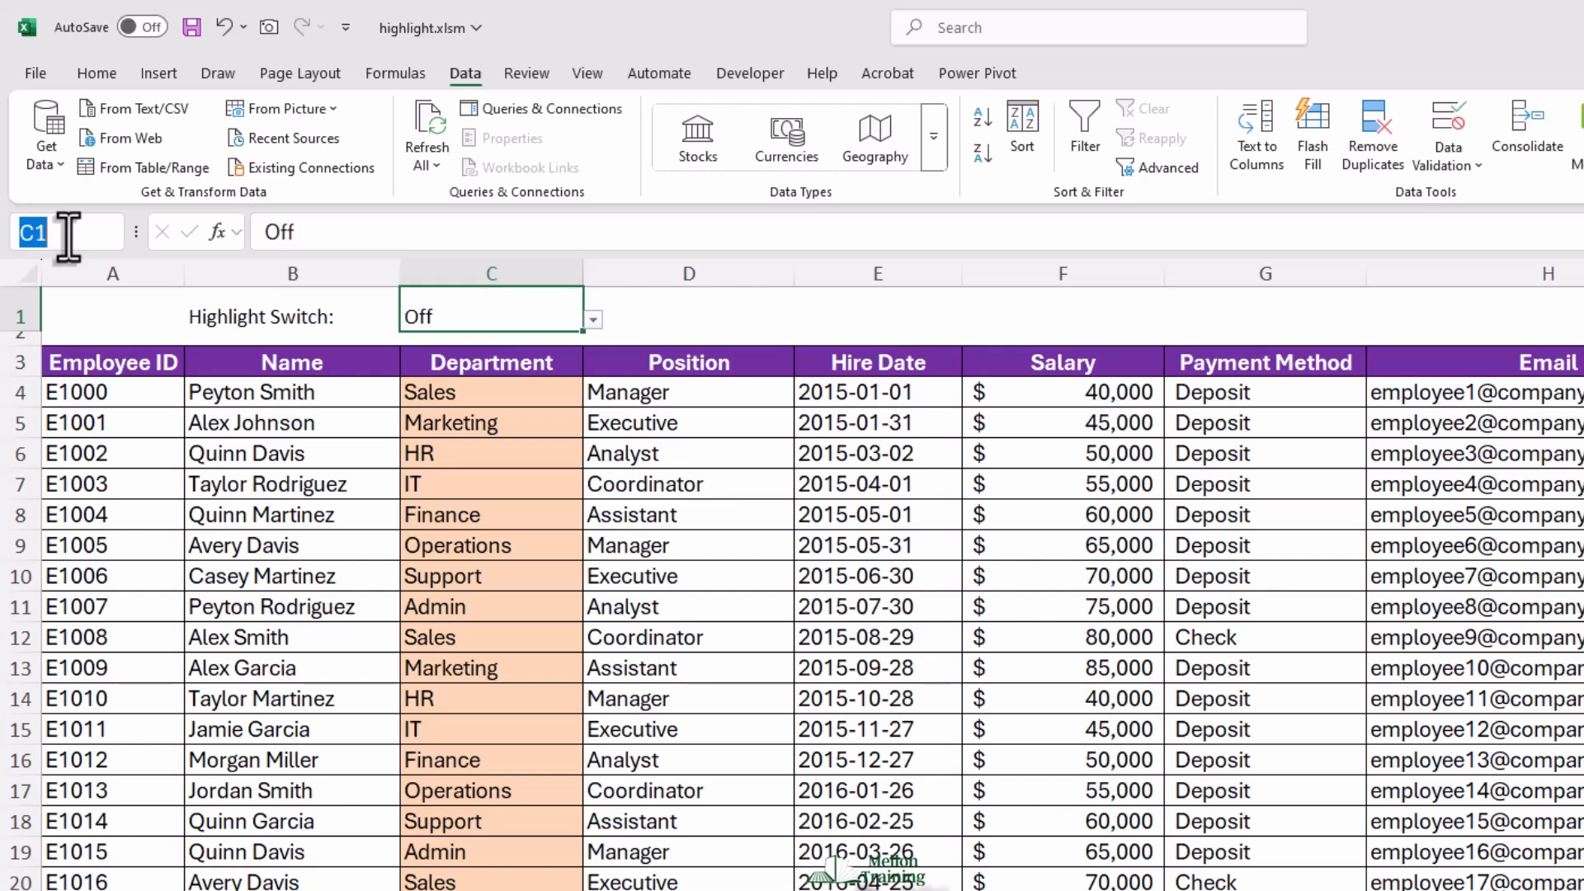
type("highlight")
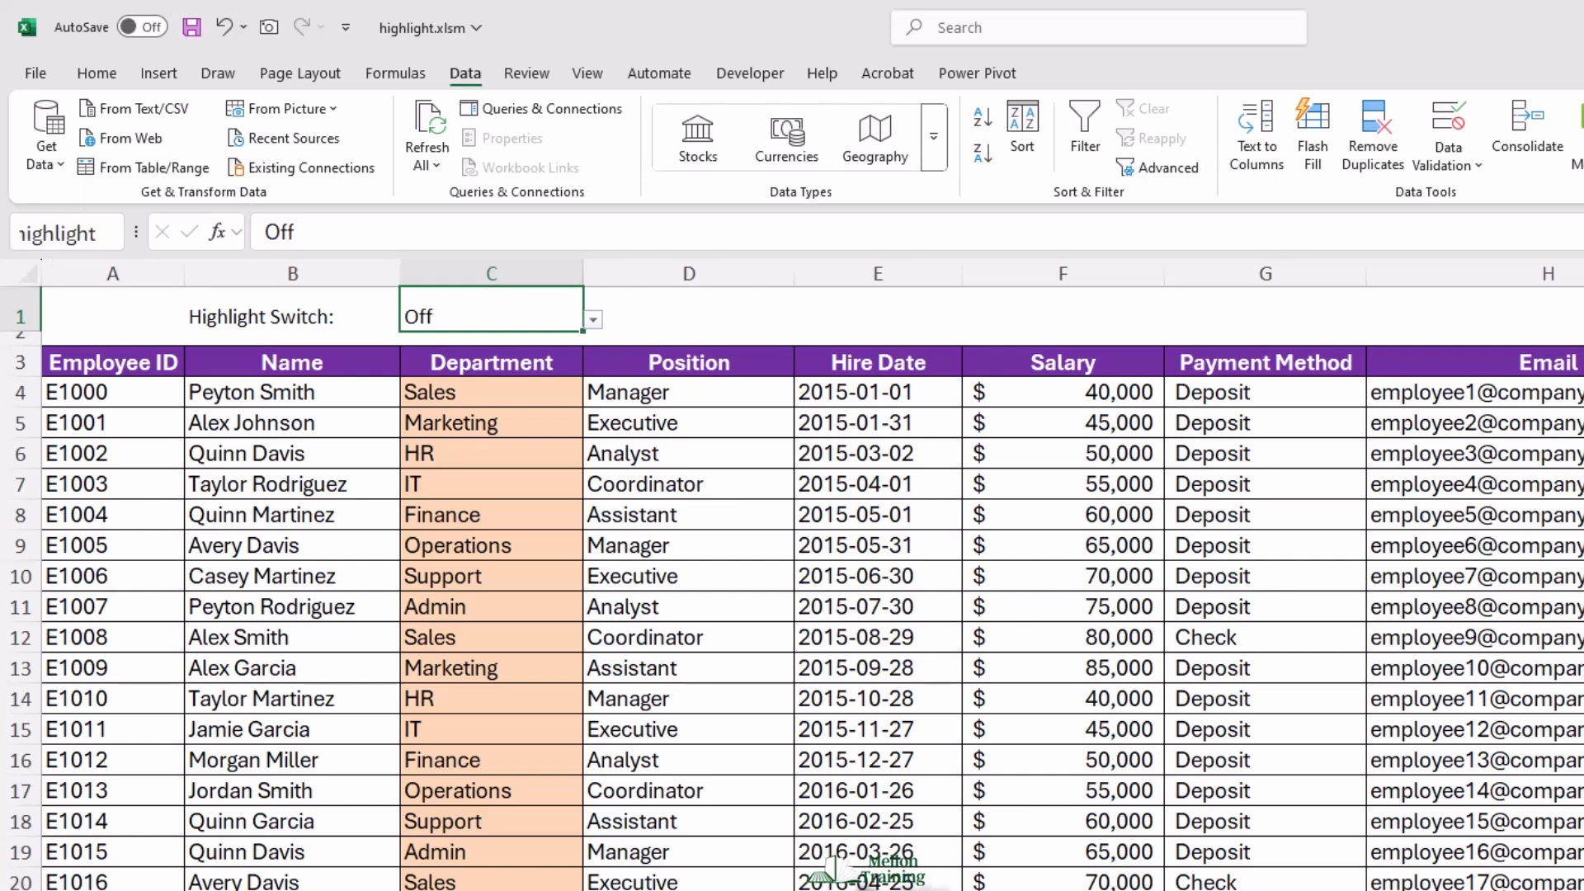
type("_switch")
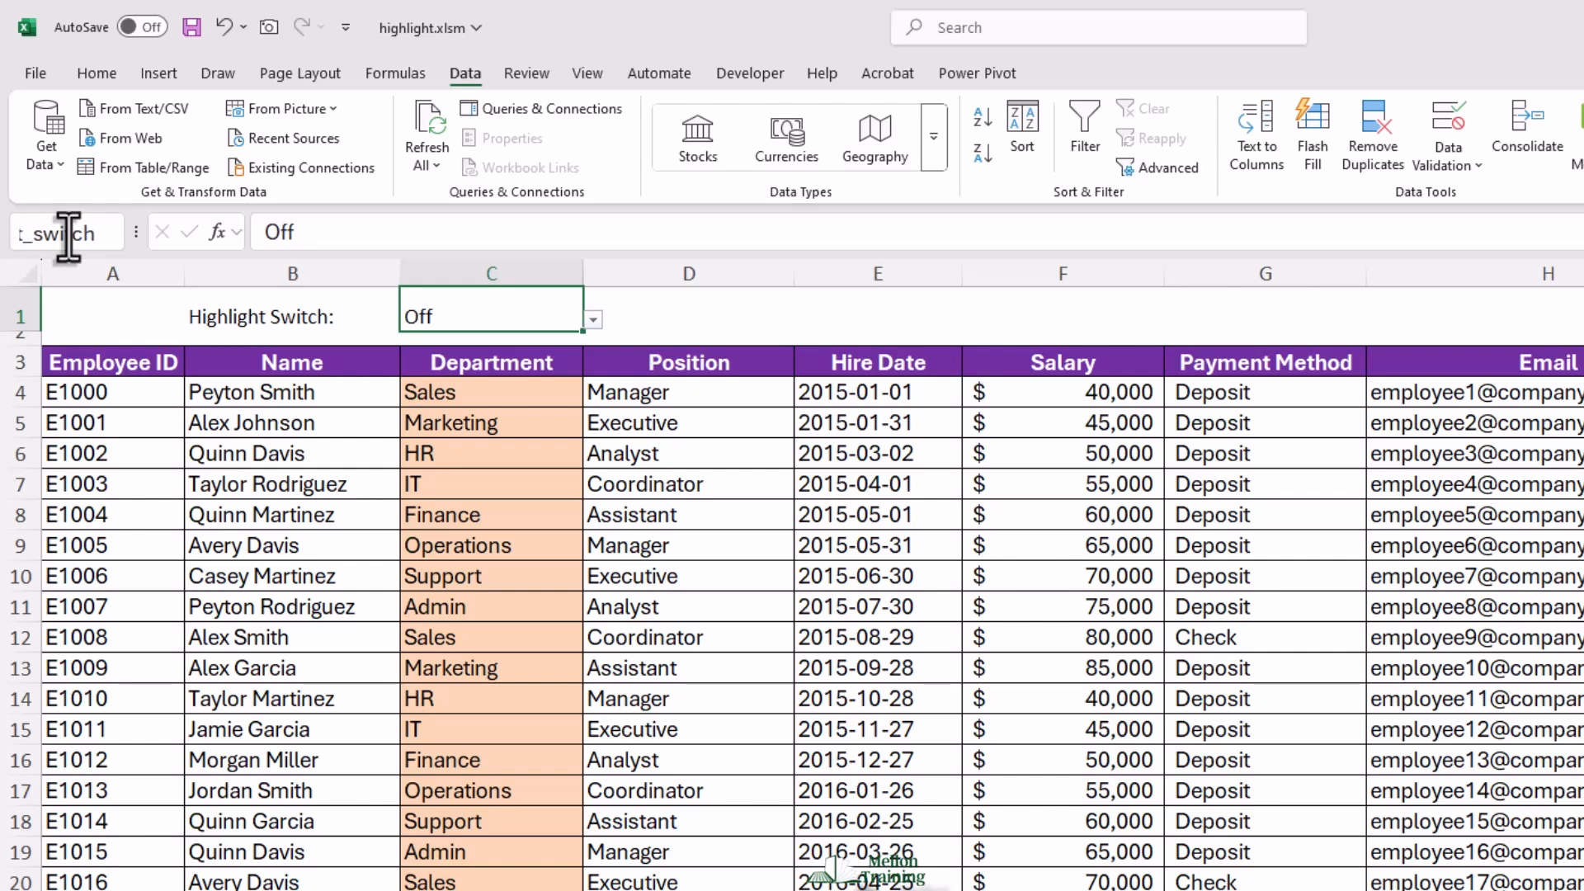
key("Return")
left_click(111, 234)
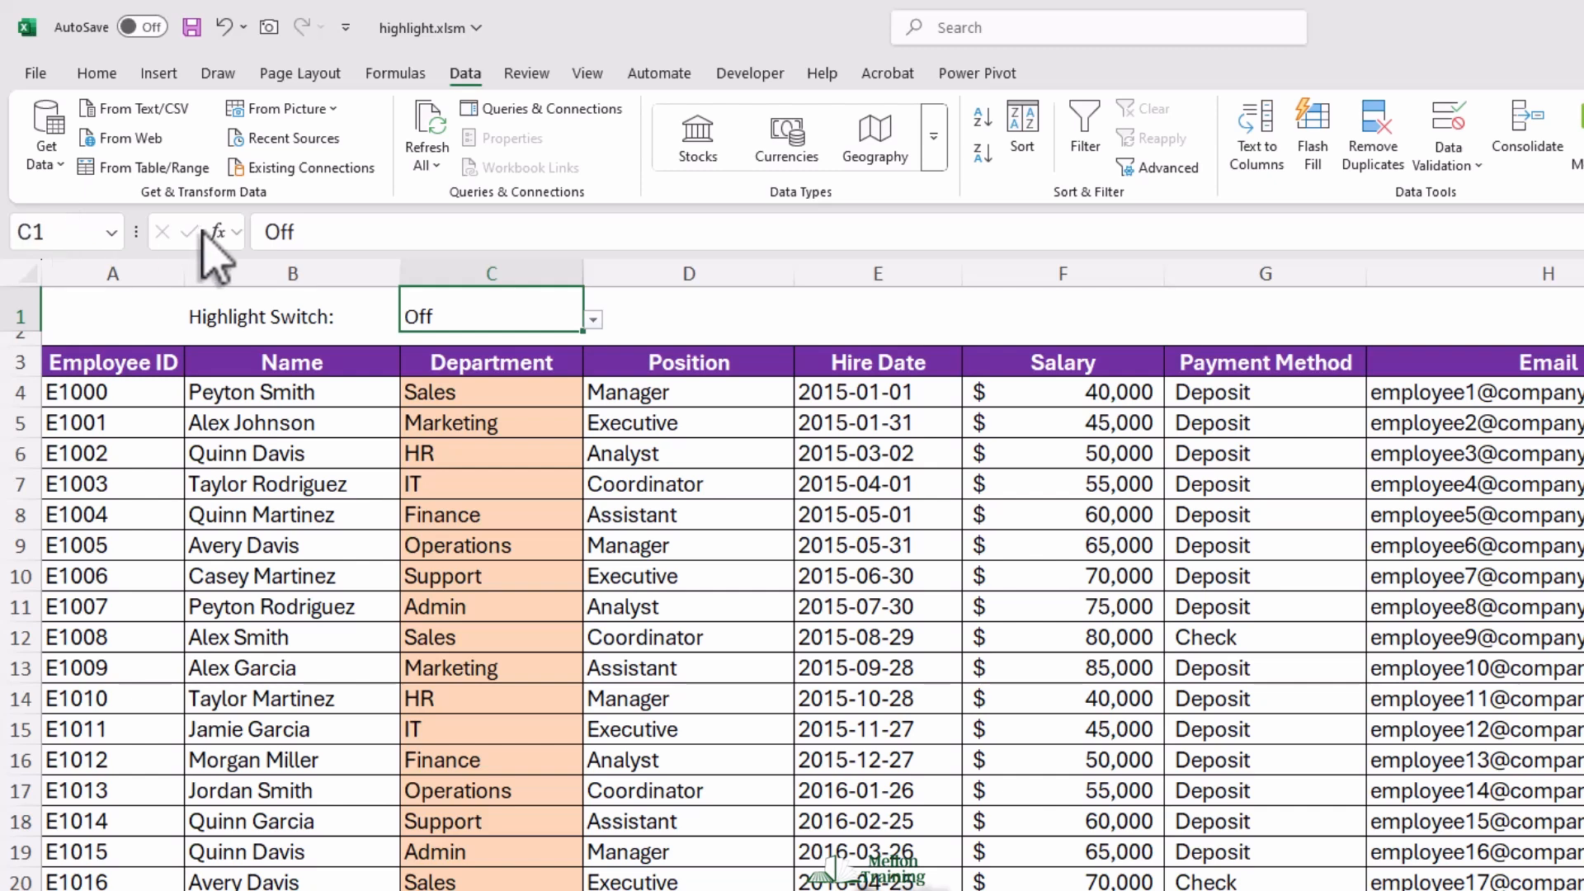
left_click(360, 237)
left_click(109, 239)
left_click(112, 234)
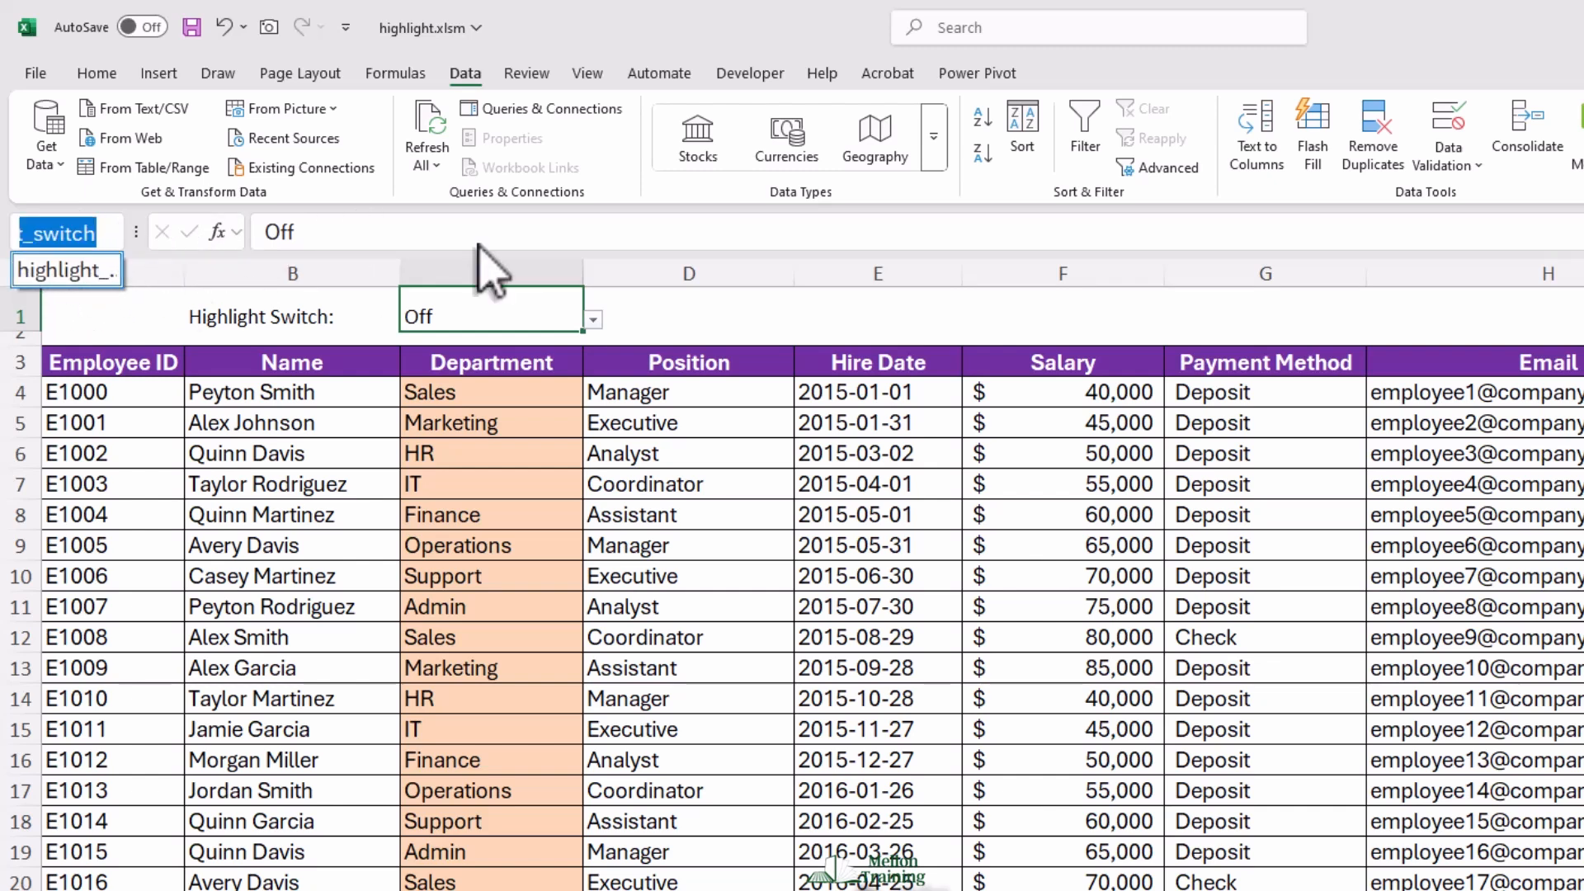
left_click(529, 299)
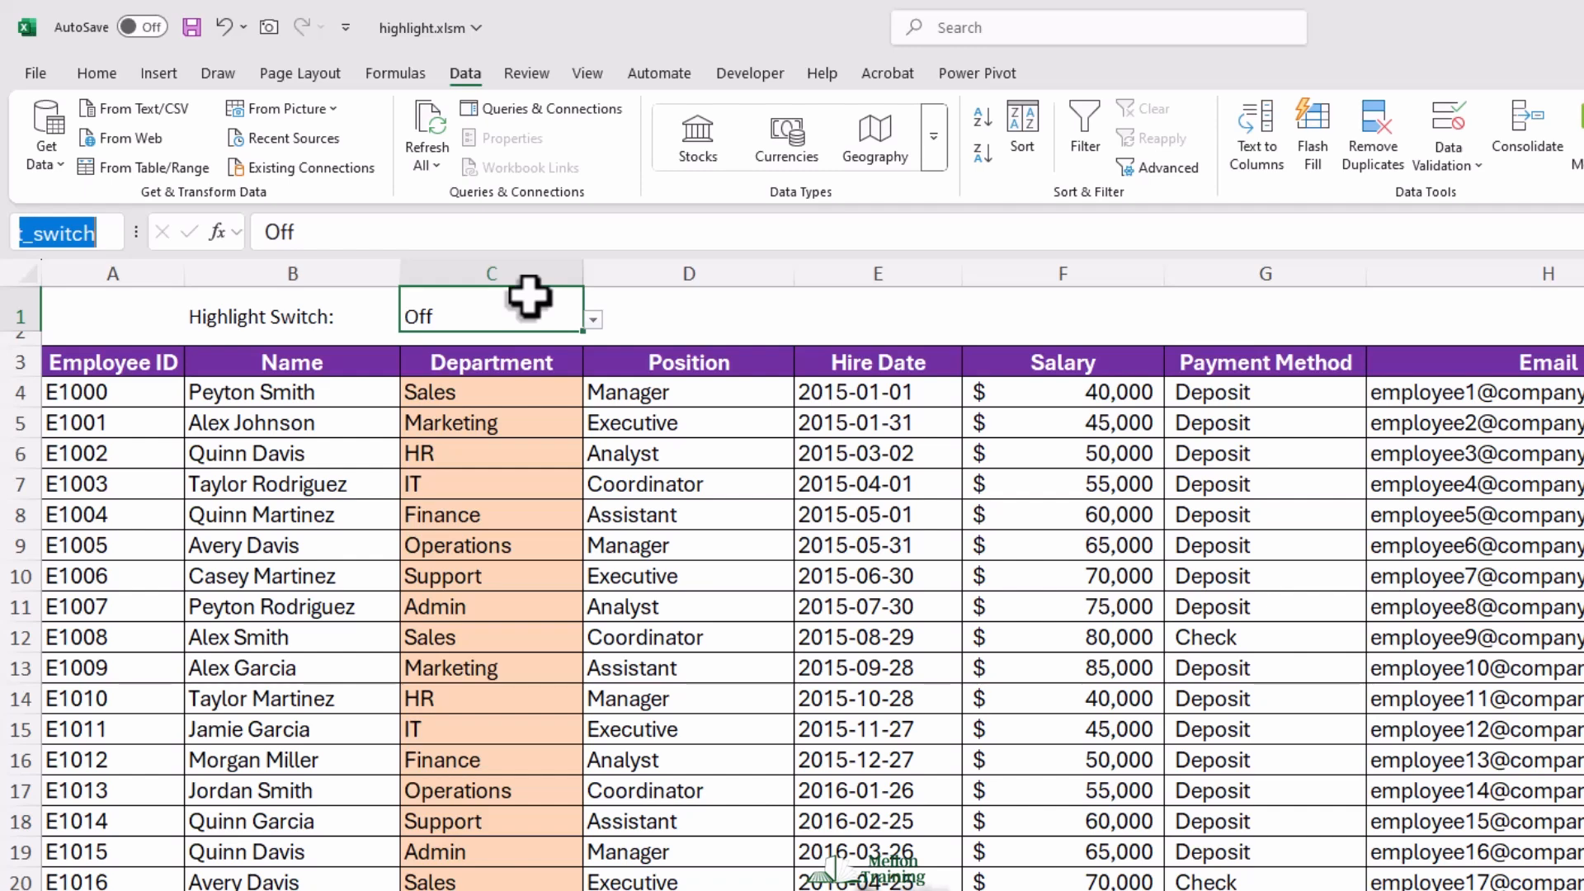
Create a conditional formatting rule for A4:I103 with the formula =IF(highlight_switch="Off",TRUE,FALSE) and no format set
left_click(118, 394)
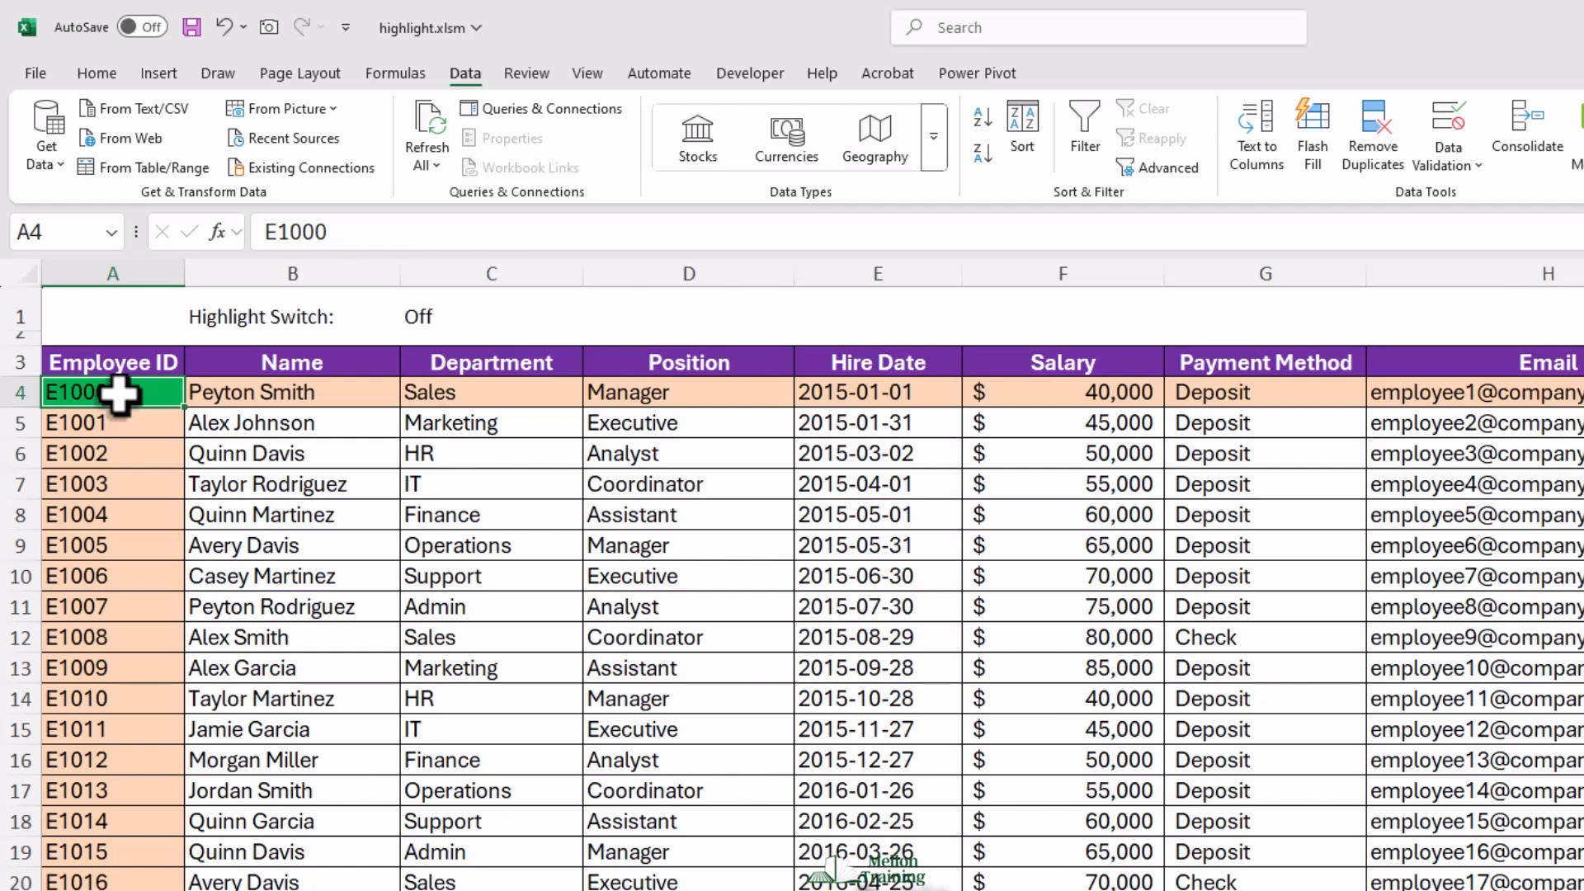
key("ctrl+shift+Right")
key("ctrl+shift+Down")
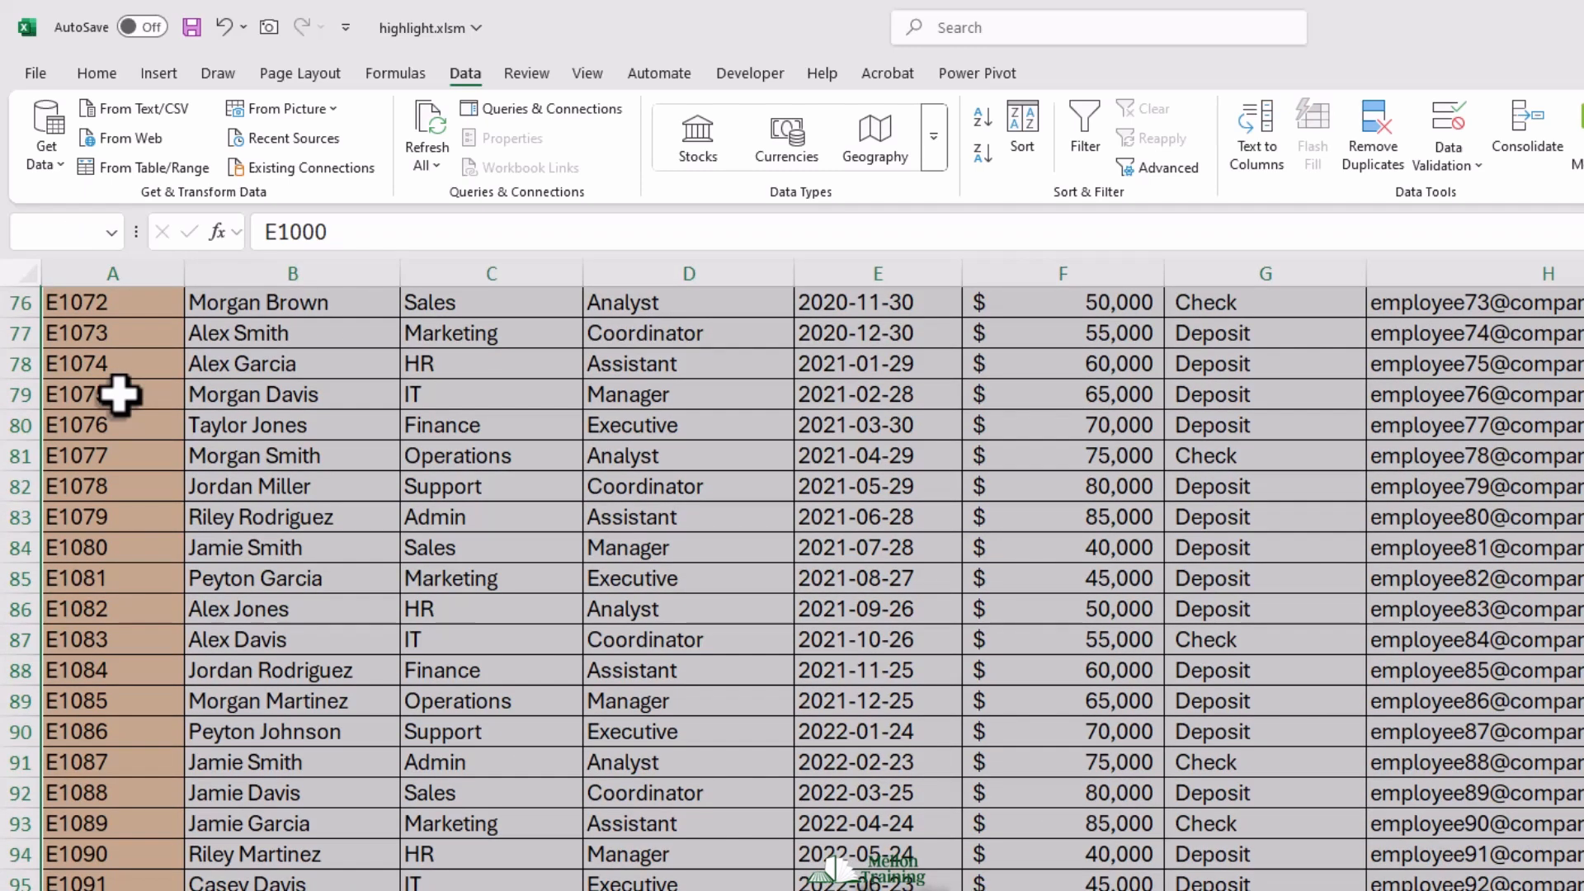
left_click(98, 75)
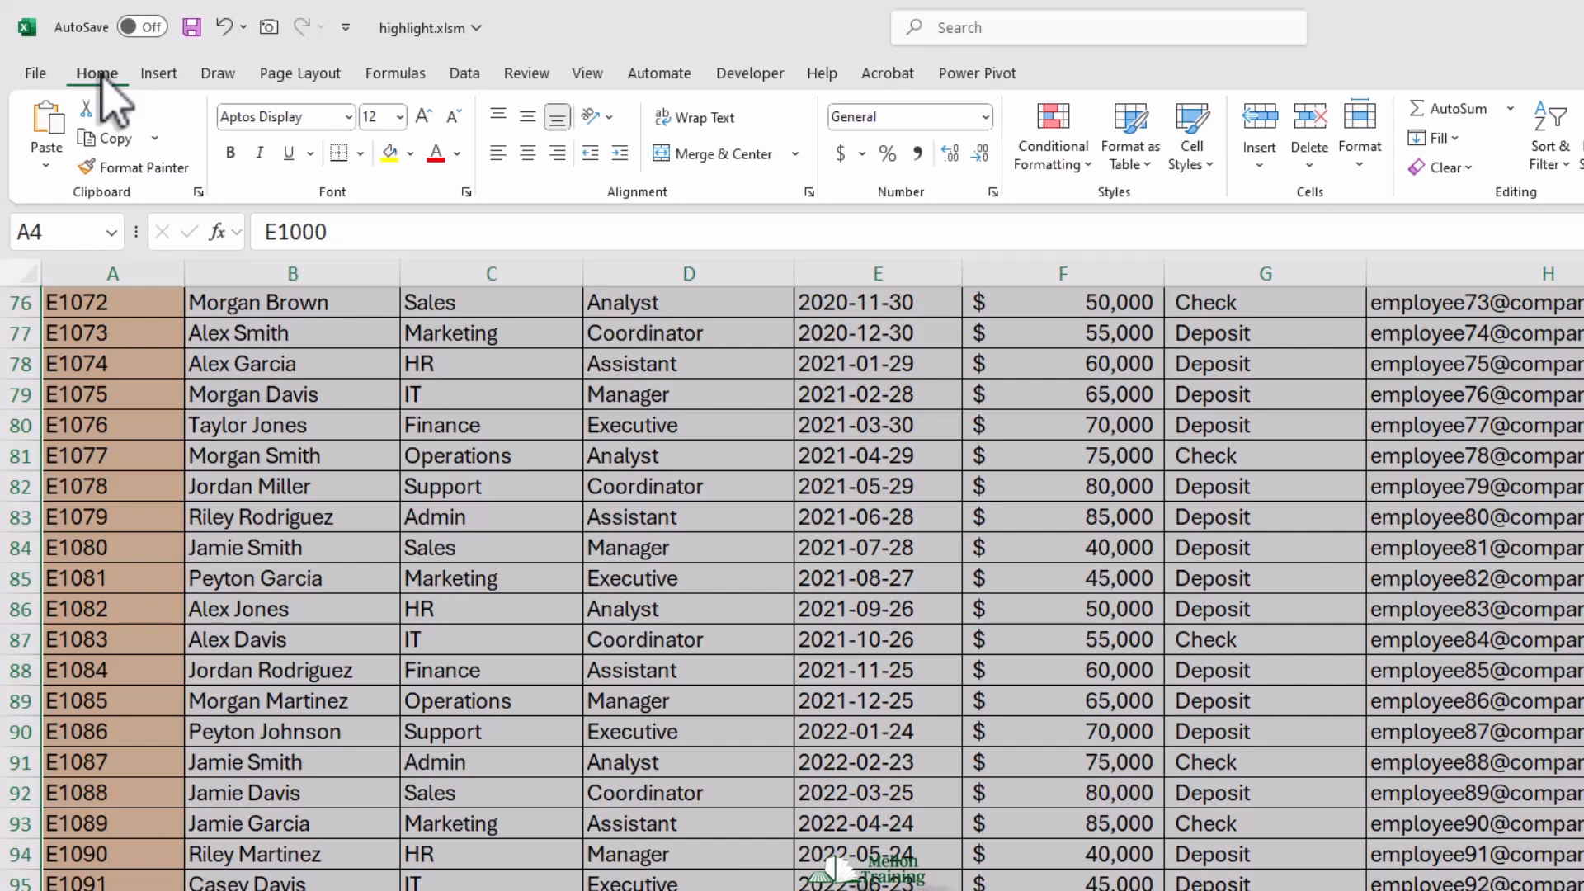
left_click(1083, 165)
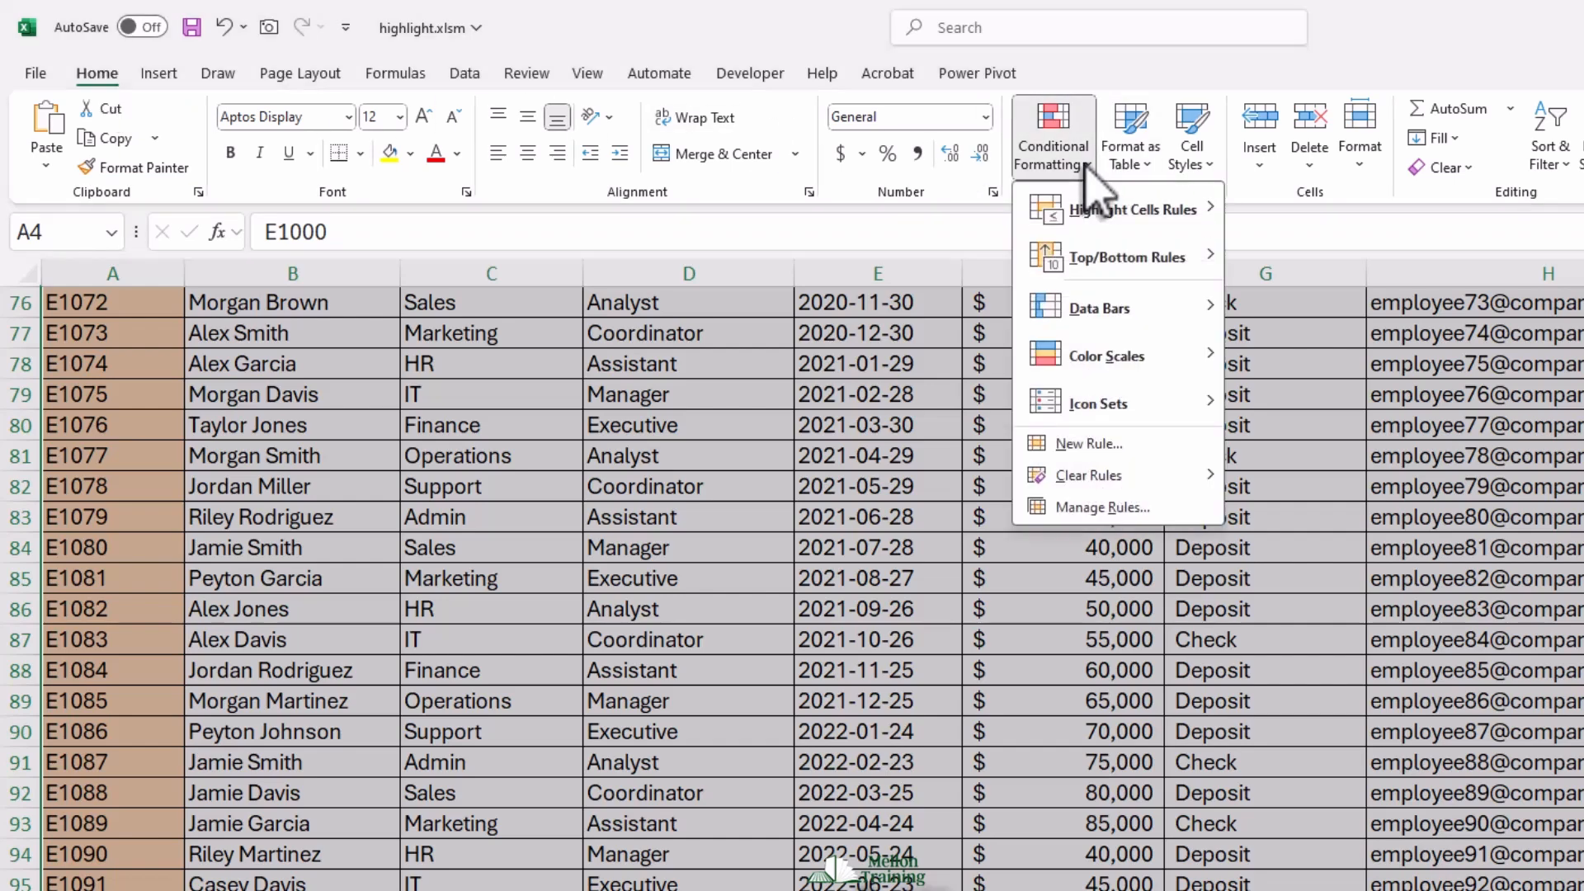
left_click(1142, 446)
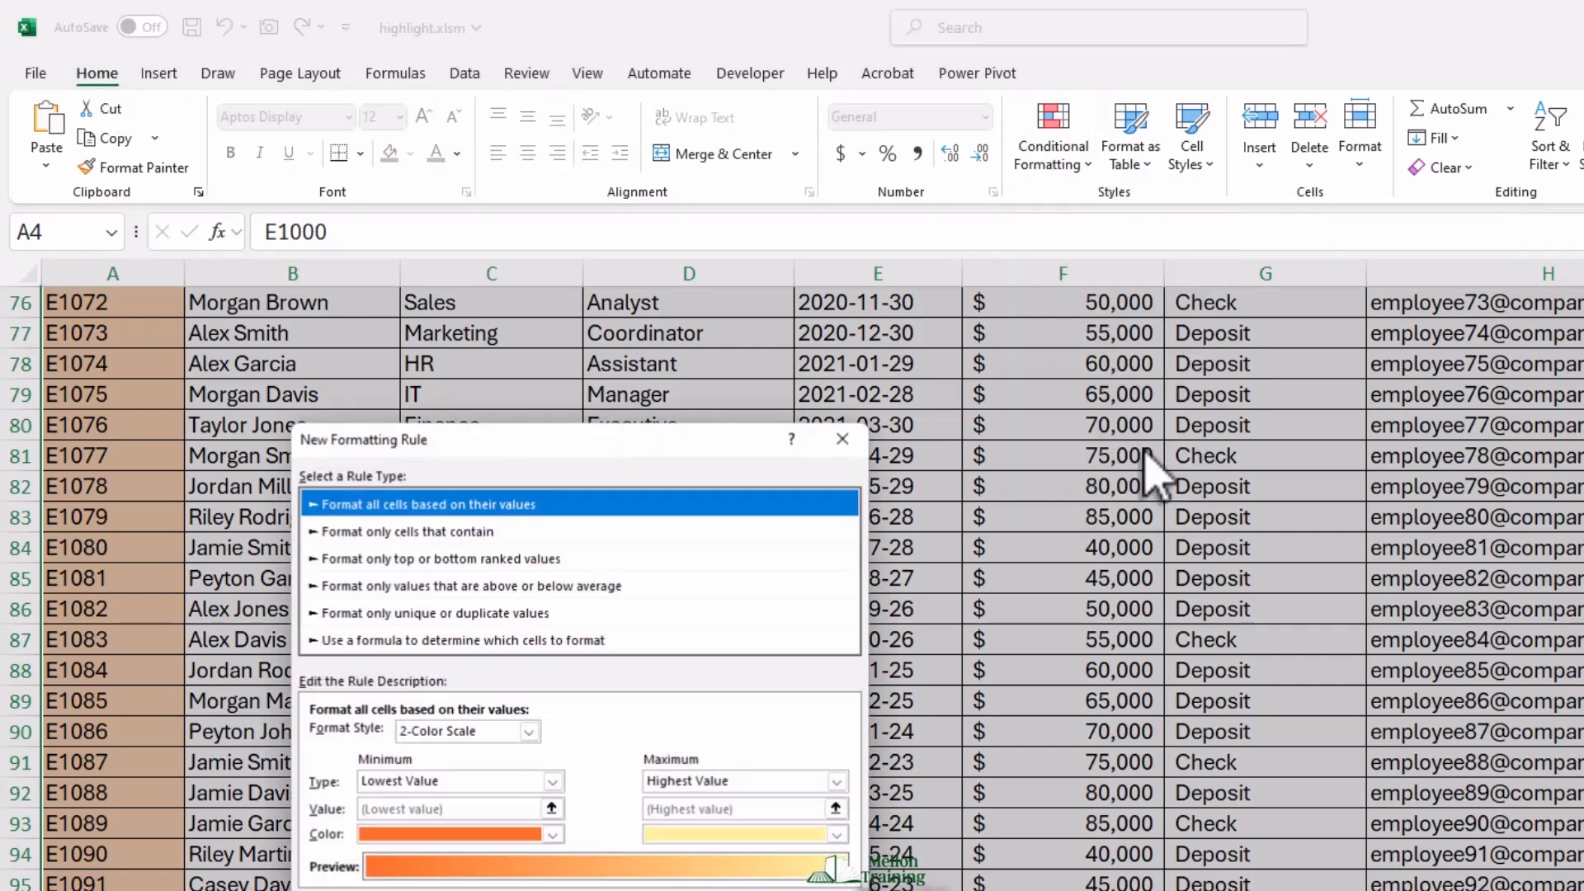
left_click(652, 644)
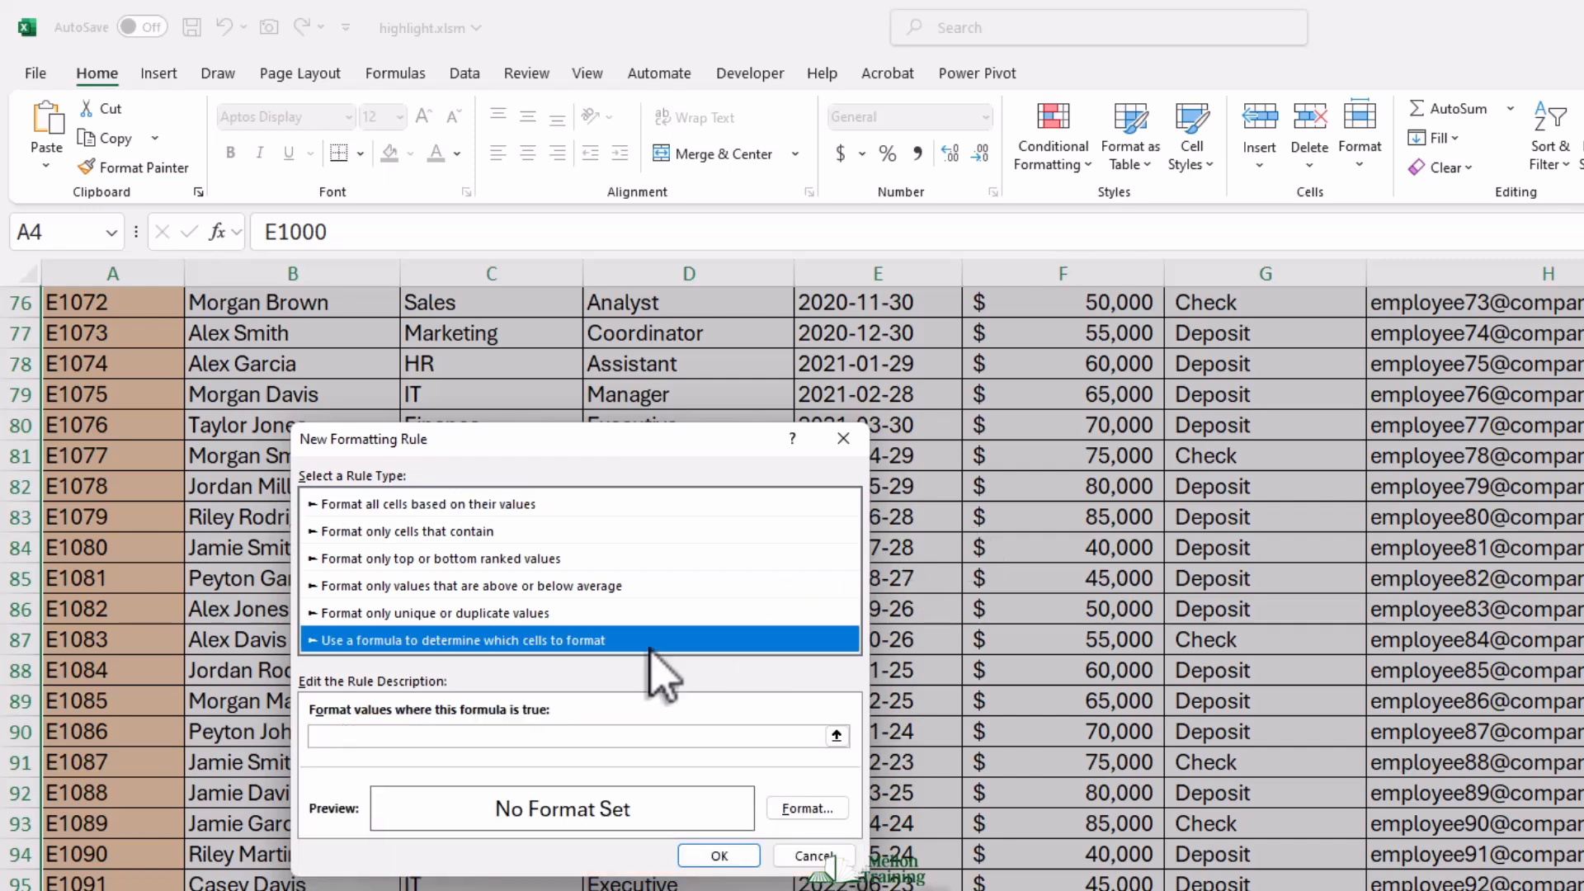
left_click(610, 736)
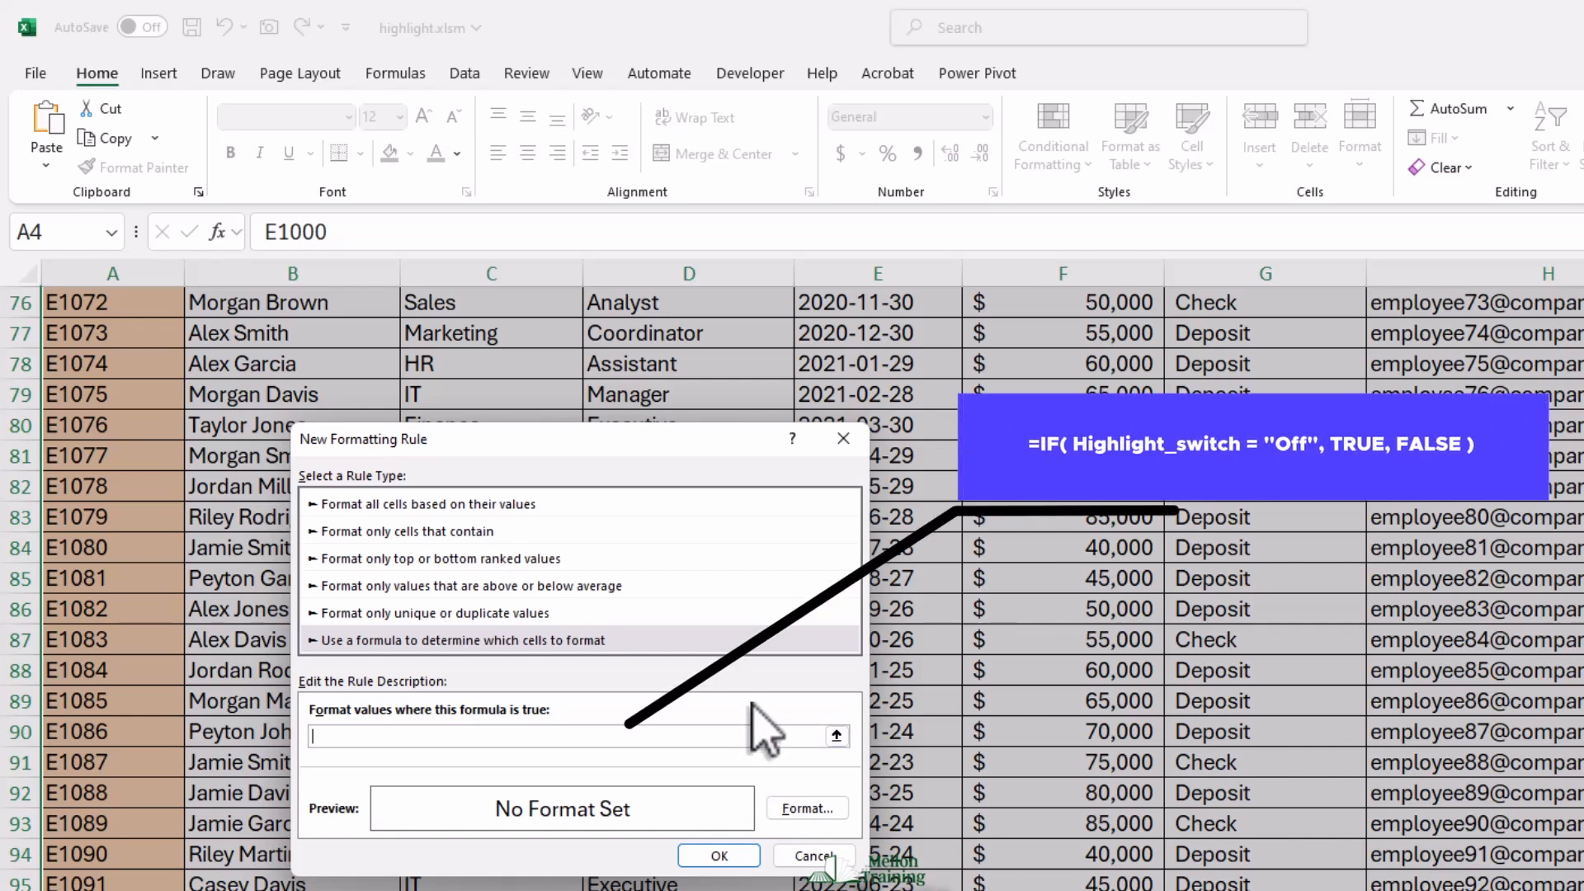
type("=IF(highlight_switch=\"O")
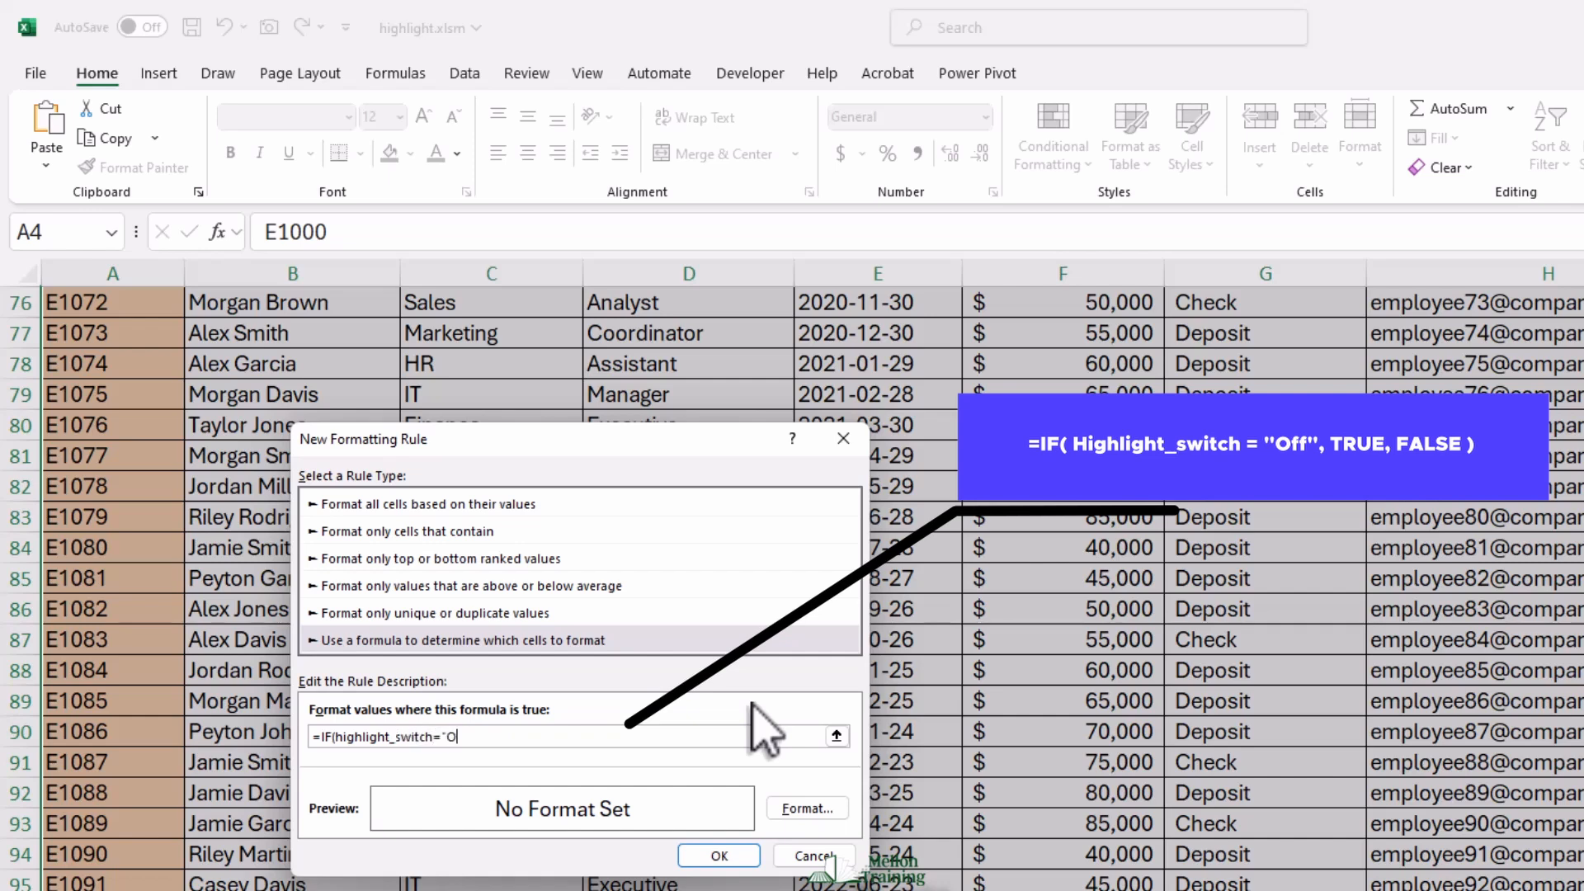
type("ff\",TRUE,FALSE)")
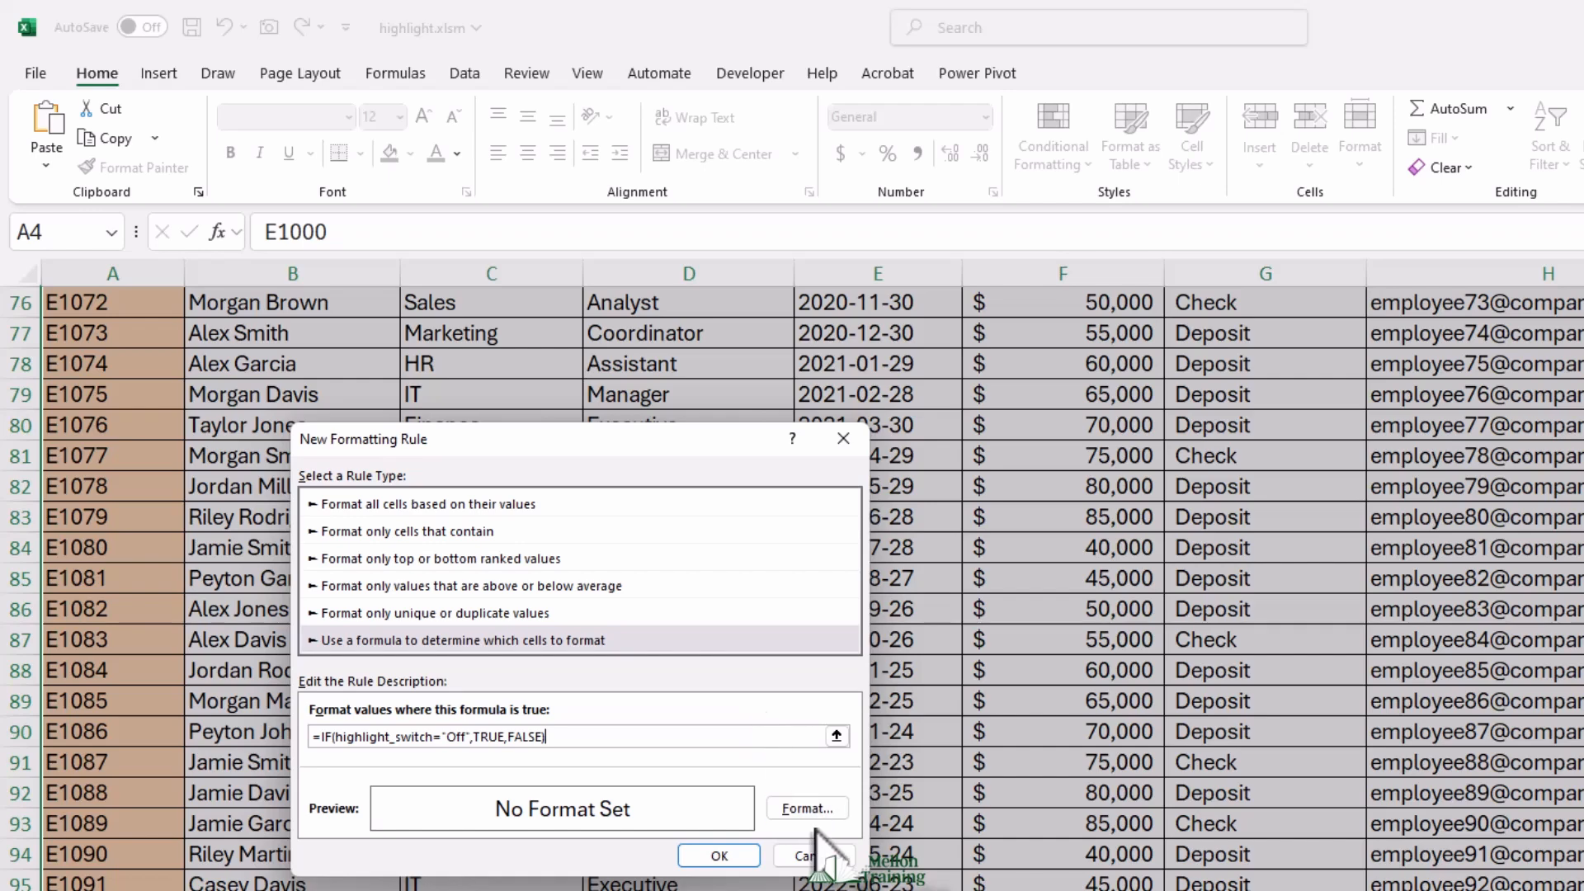
left_click(721, 856)
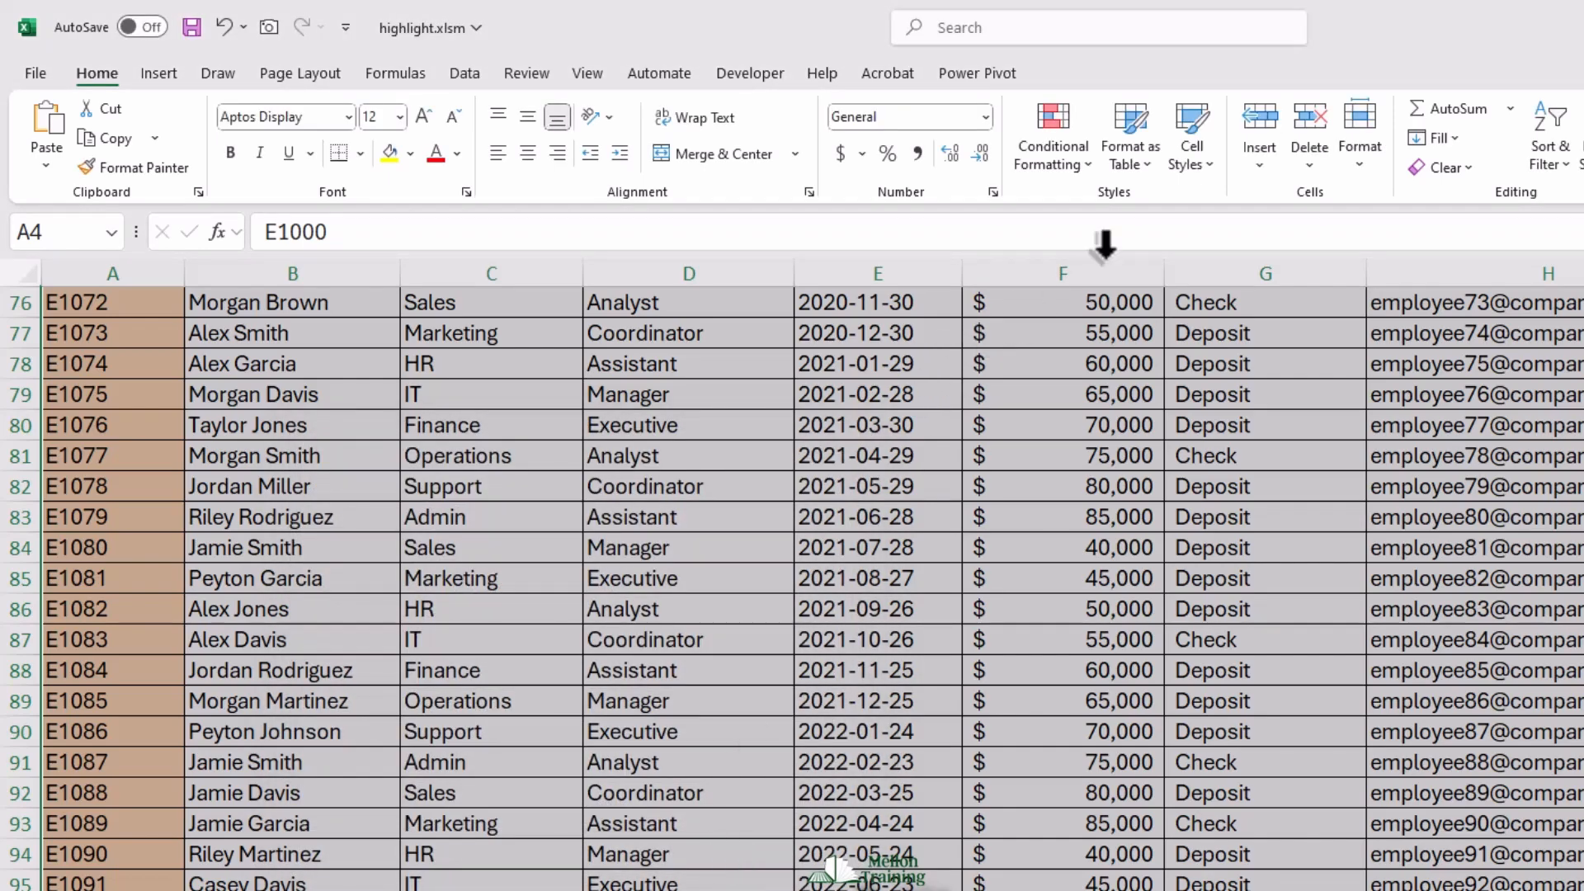
Turn on Stop If True for the =IF(highlight_switch="Off",TRUE,FALSE) conditional formatting rule and apply the change
left_click(1085, 169)
left_click(1119, 510)
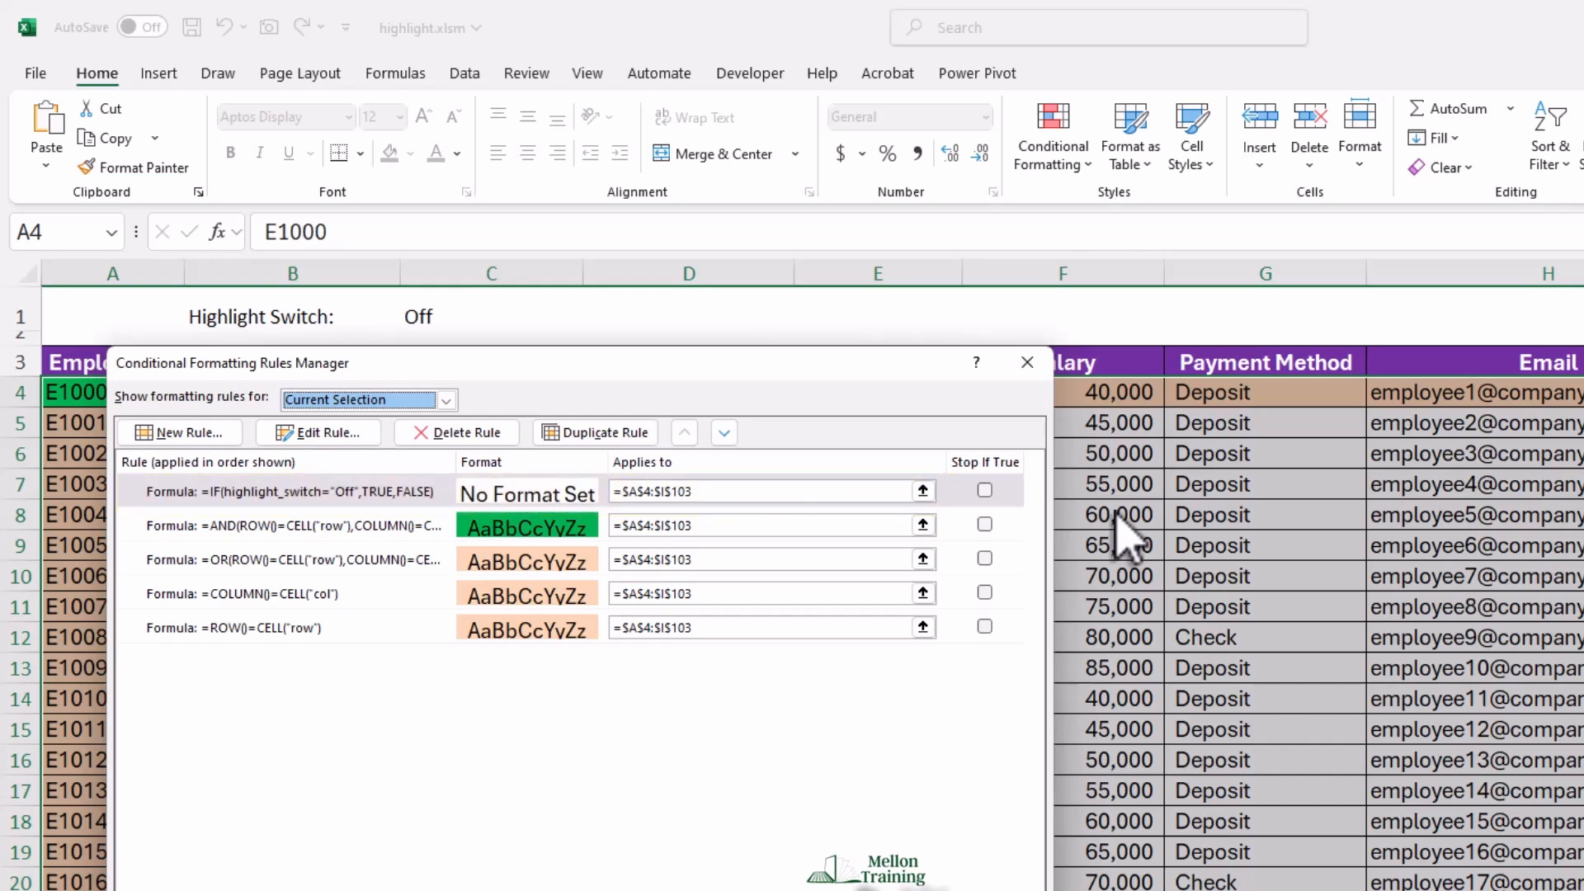
left_click(986, 490)
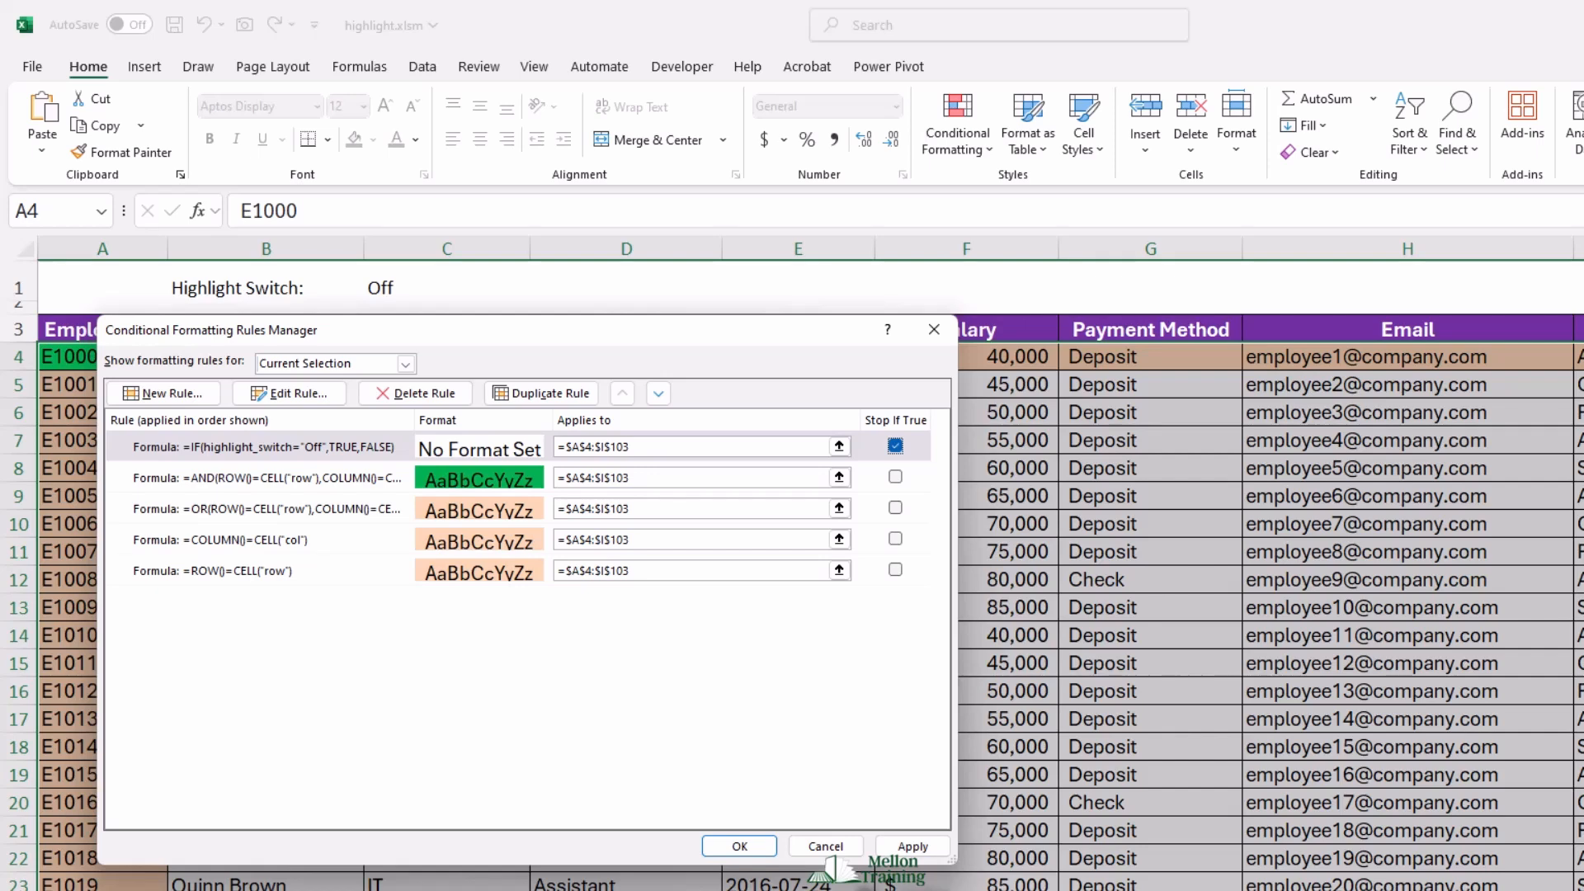
left_click(761, 846)
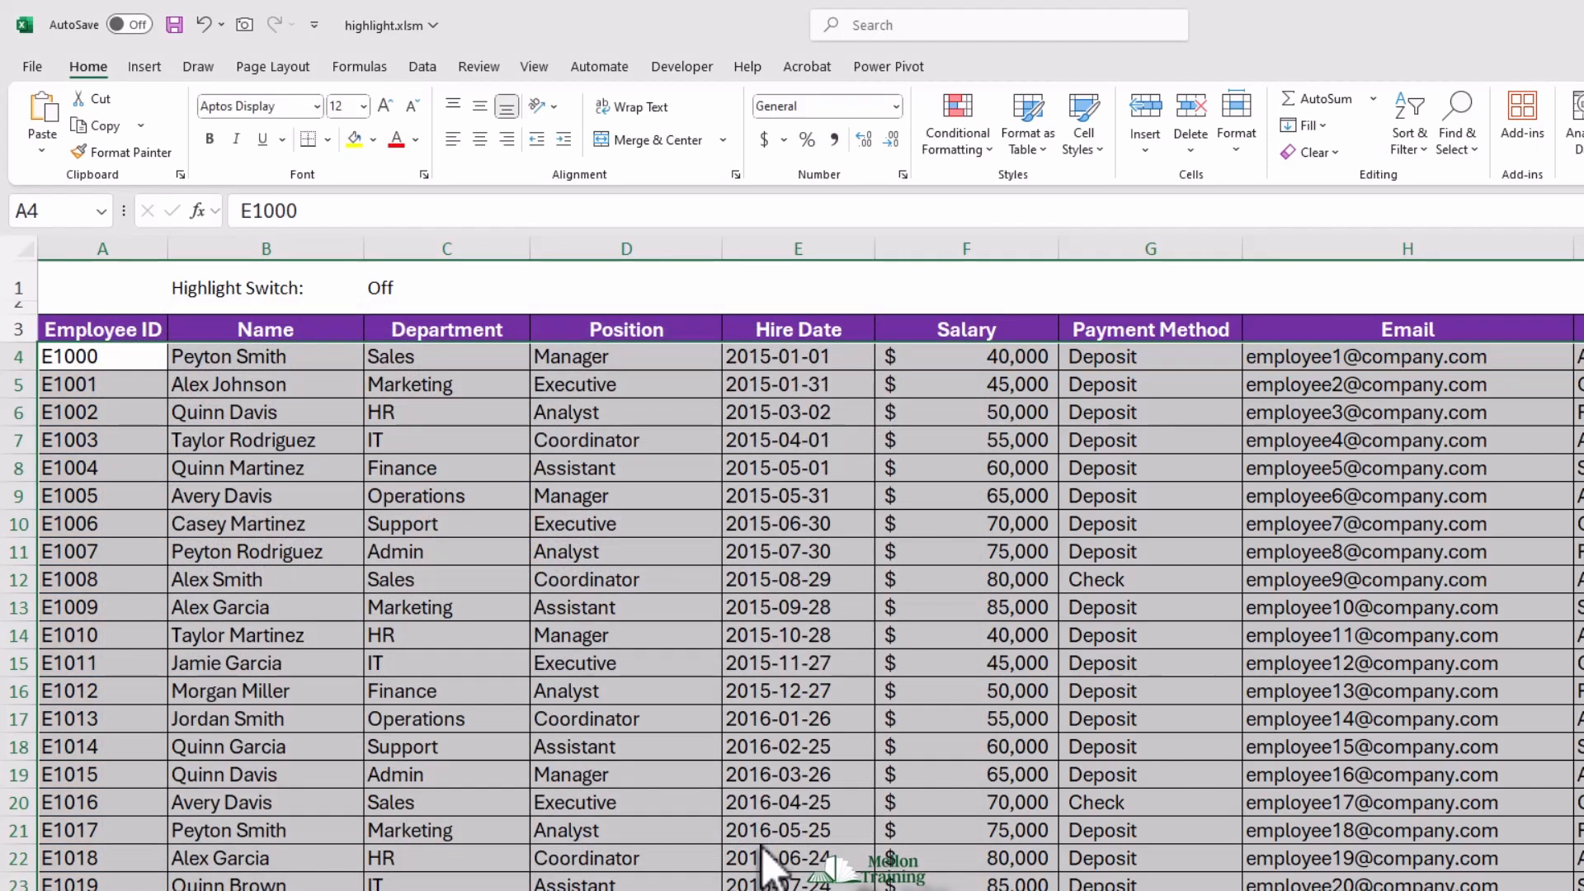
Select various cells across the employee table to check the highlighting while the switch is Off
left_click(308, 446)
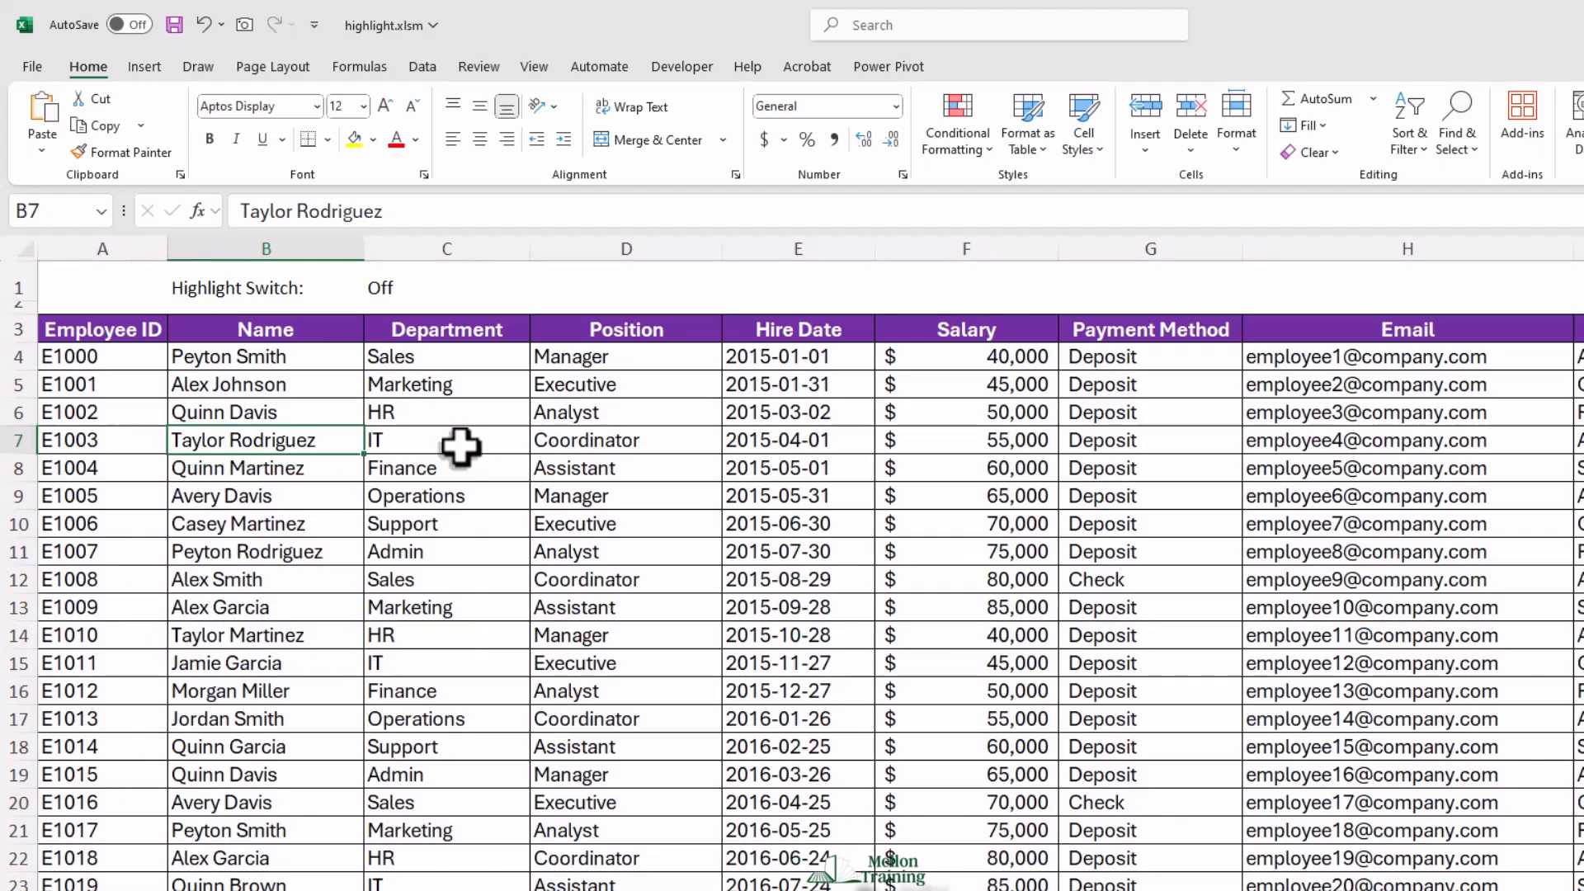
left_click(459, 446)
left_click(697, 491)
left_click(428, 582)
left_click(272, 528)
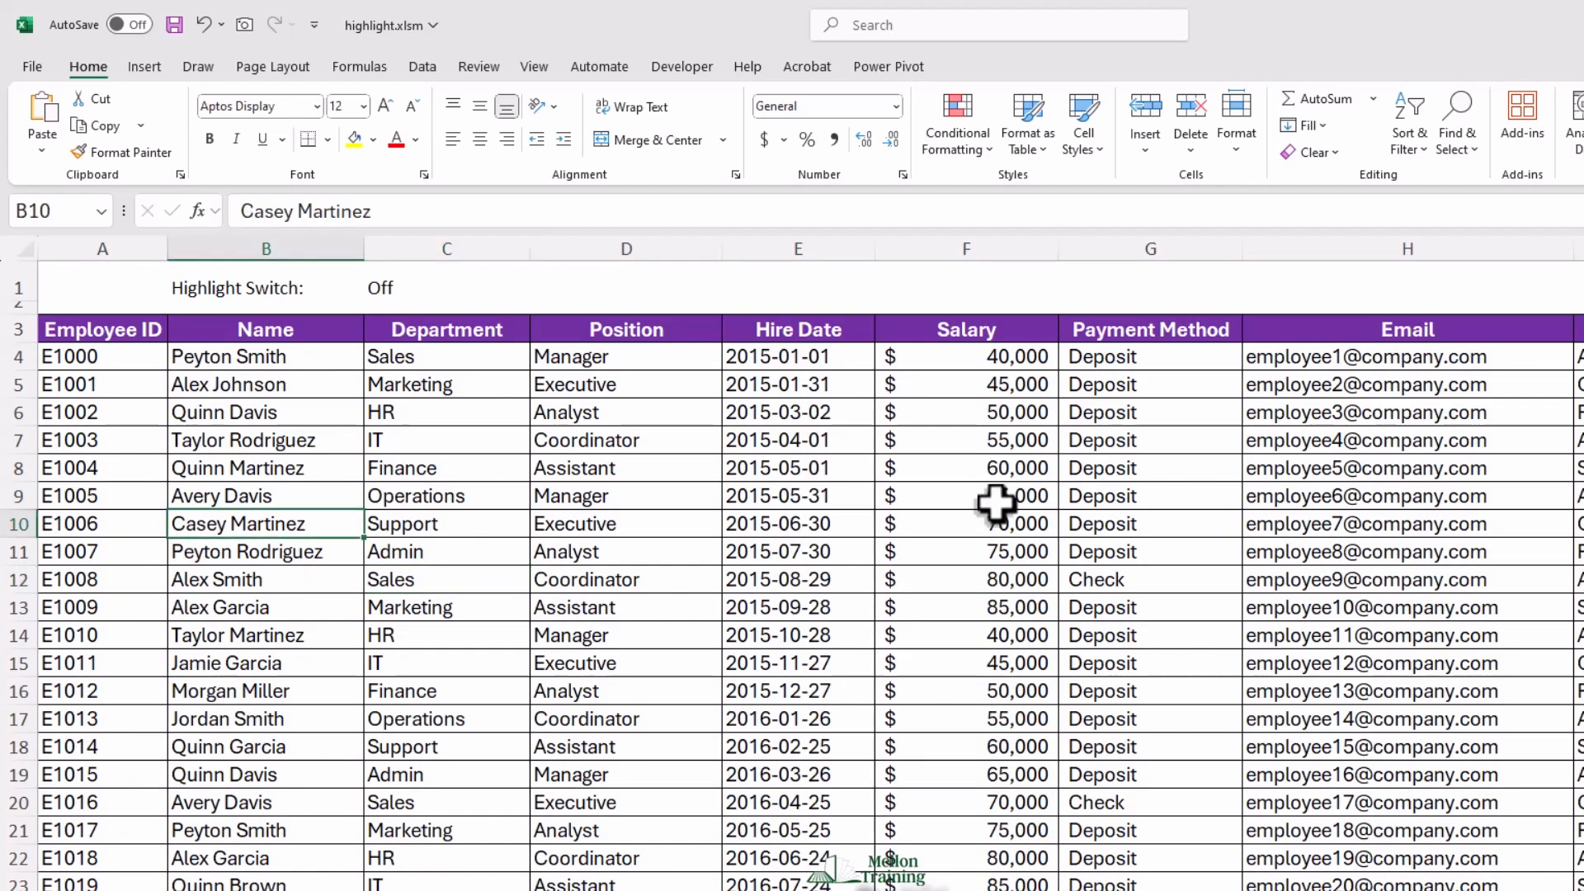
left_click(996, 503)
left_click(718, 464)
left_click(972, 436)
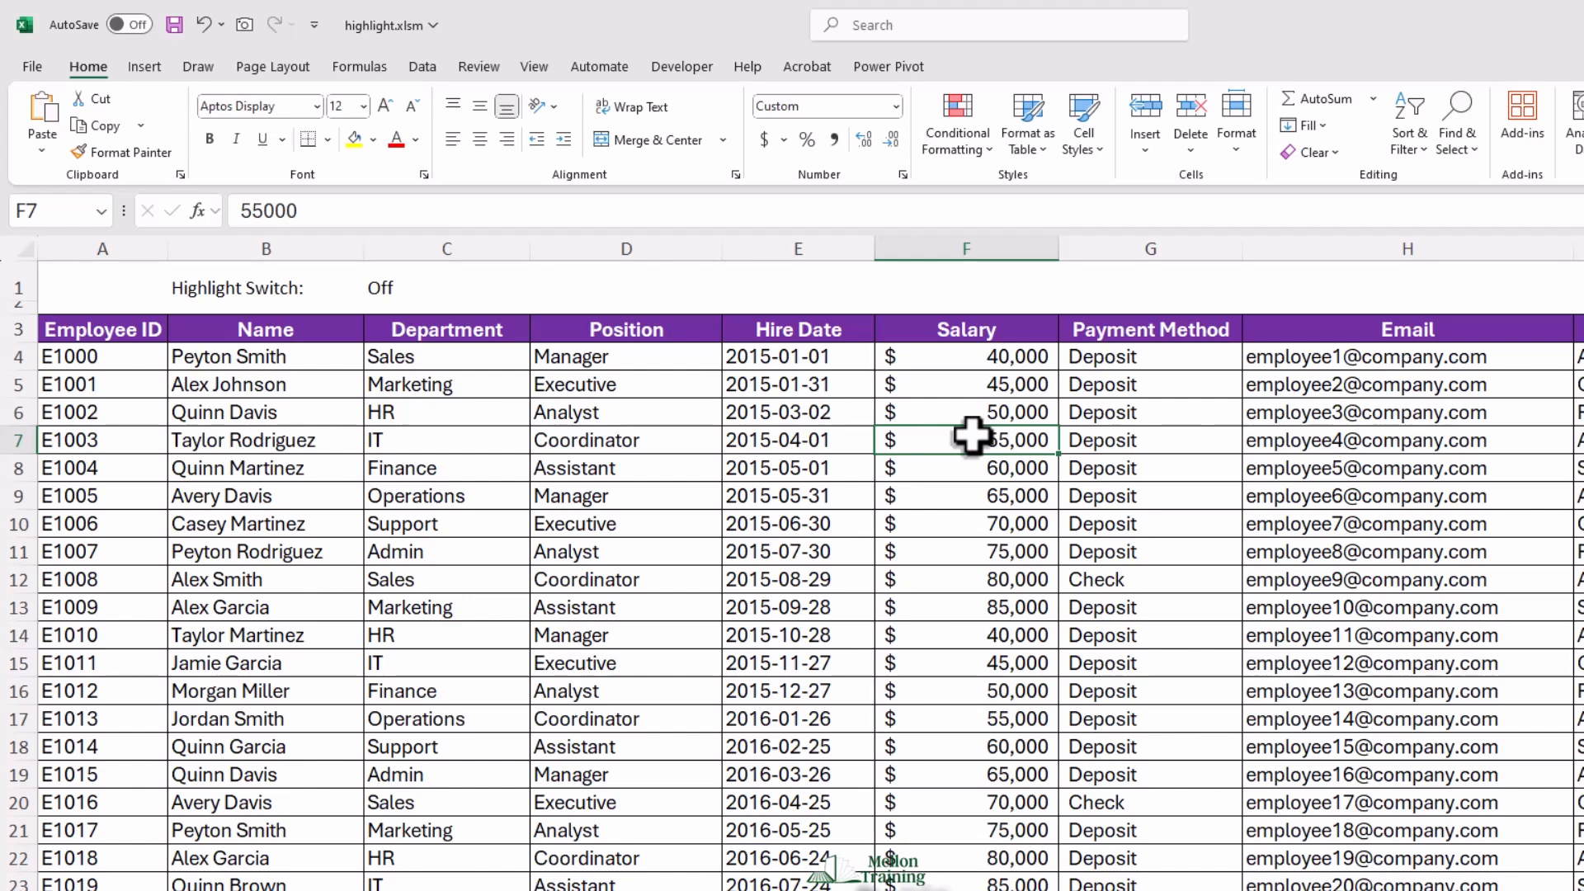
Set the highlight switch in C1 to On and select various table cells to test the crosshair highlighting
left_click(435, 288)
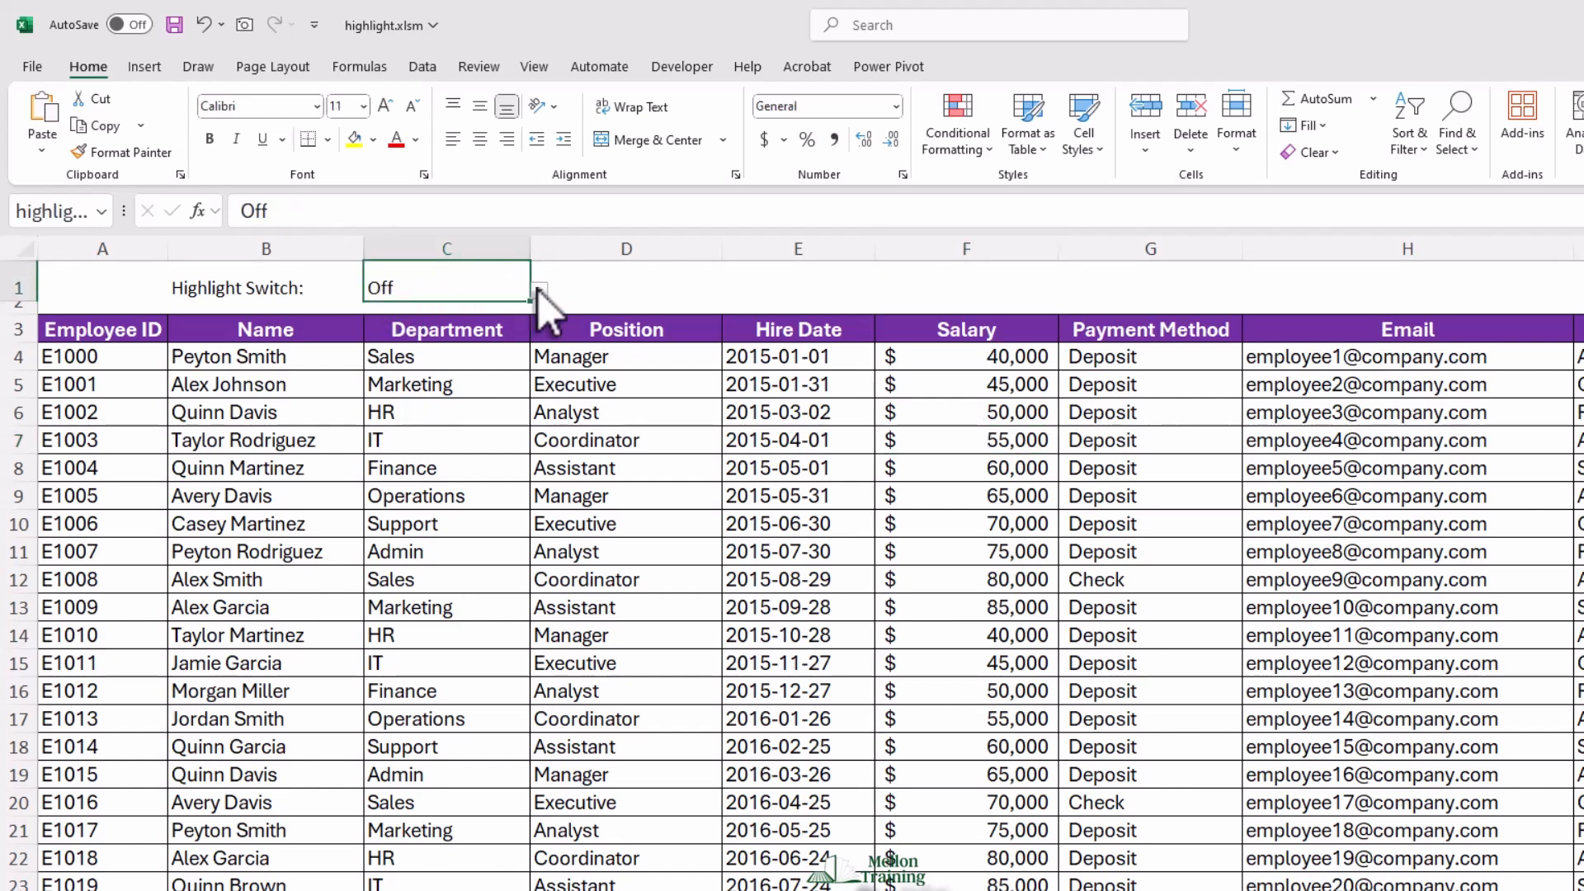
left_click(539, 290)
left_click(439, 312)
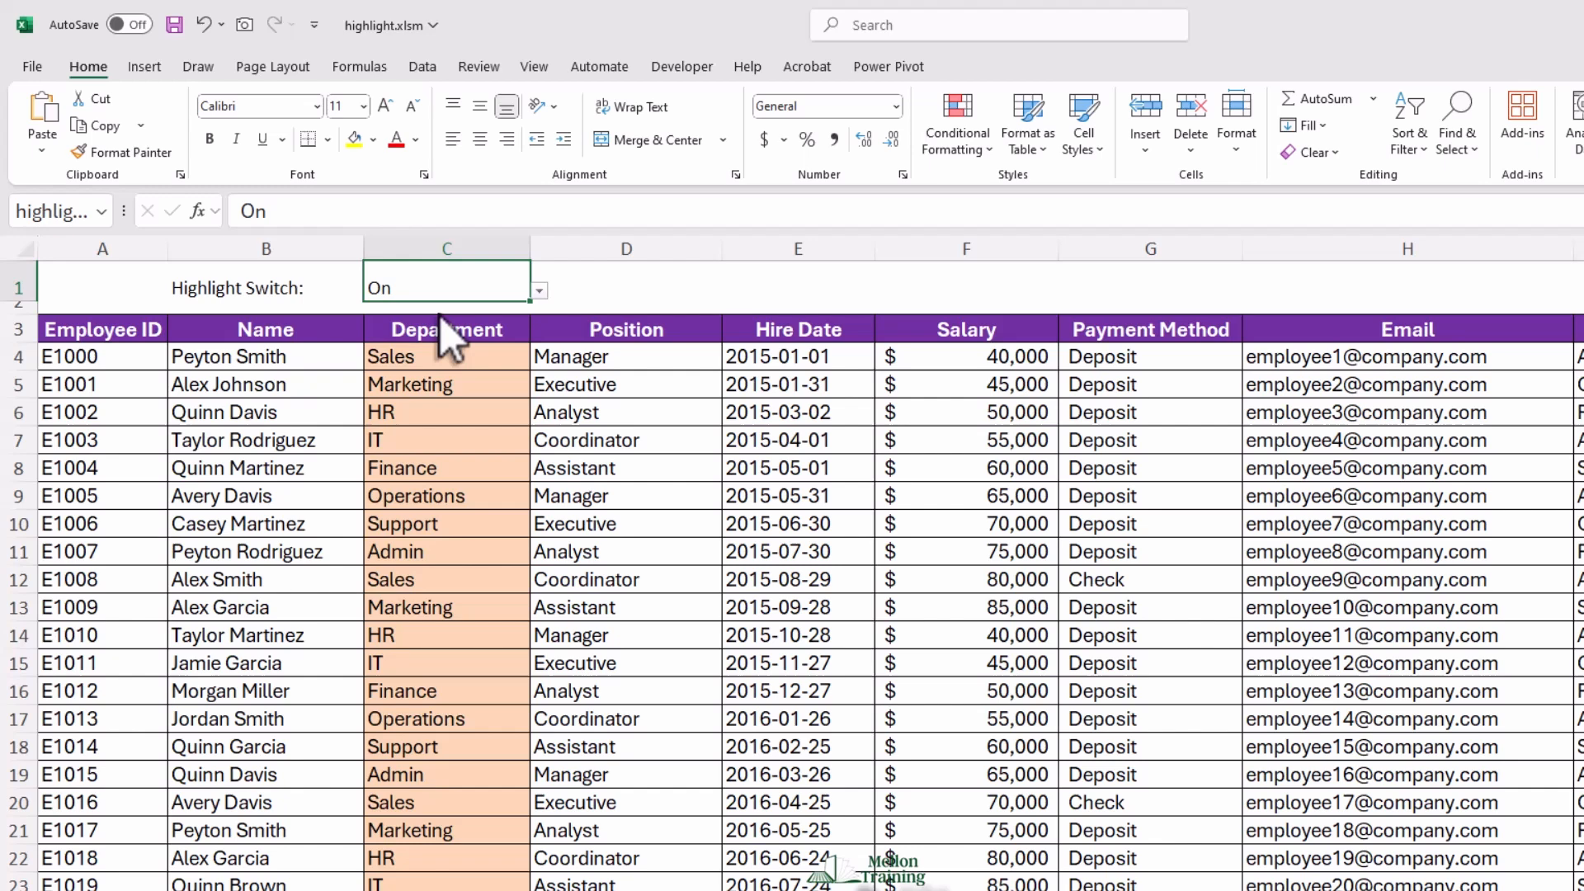
left_click(589, 470)
left_click(866, 417)
left_click(318, 583)
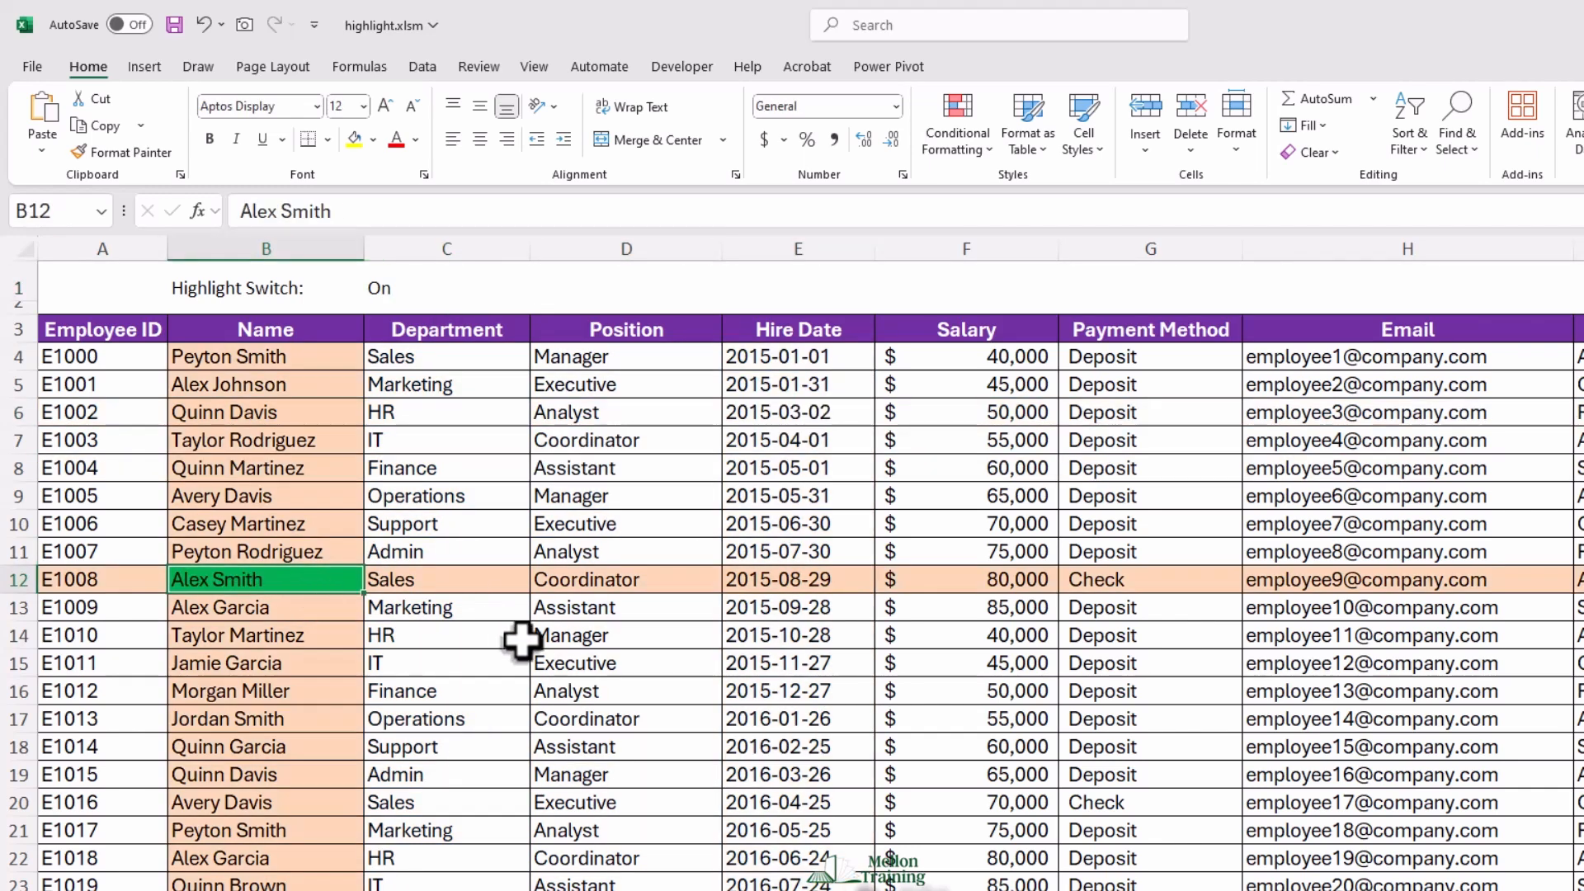
left_click(519, 637)
left_click(1027, 468)
left_click(1142, 582)
left_click(389, 462)
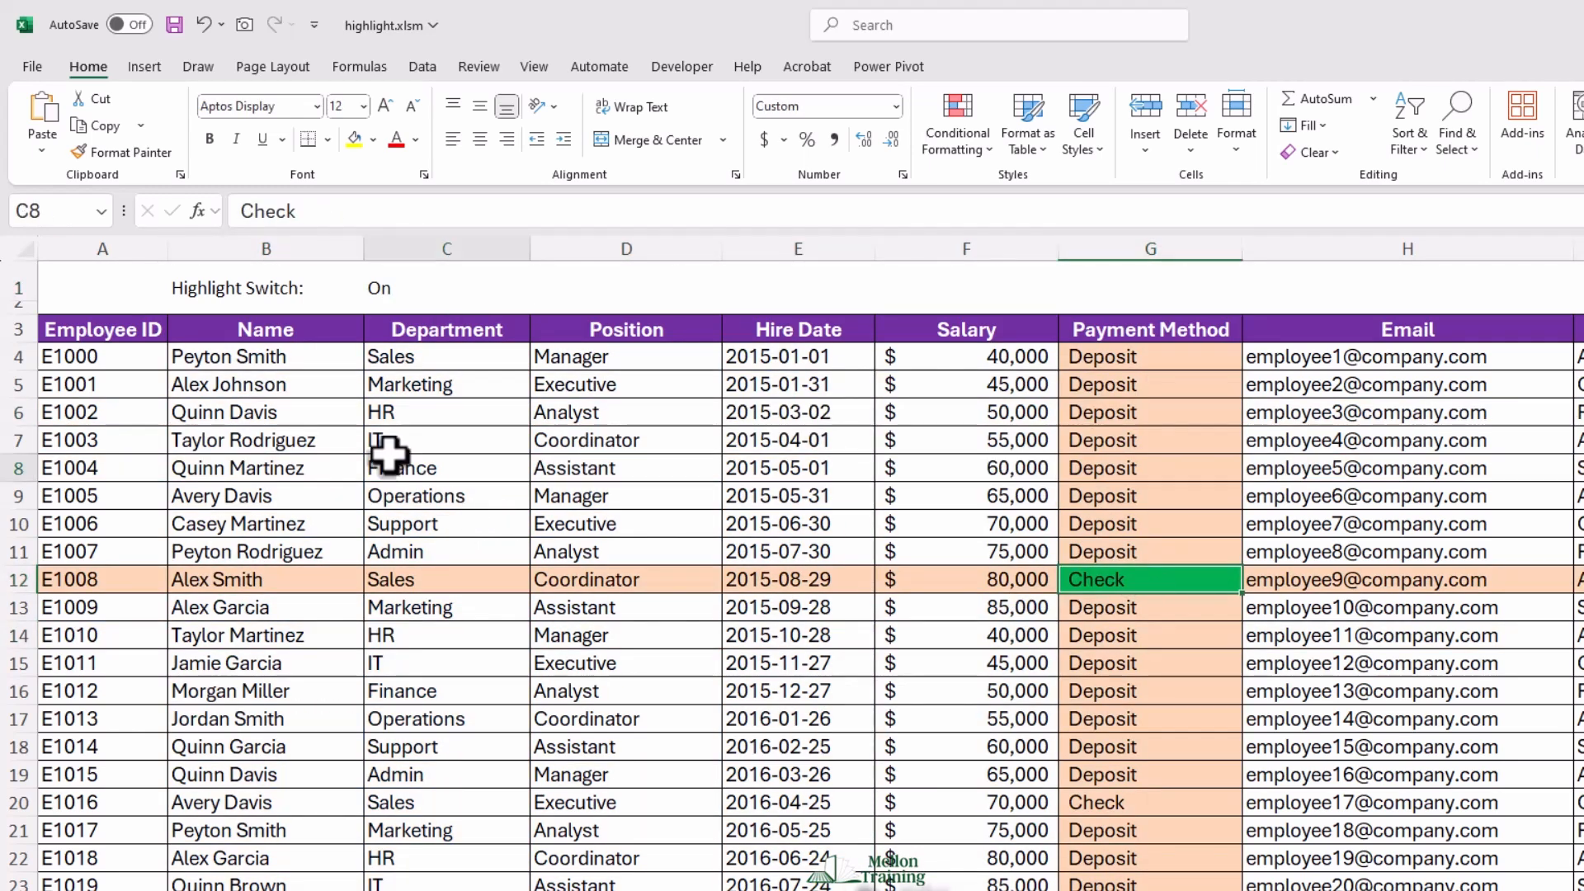
Set the highlight switch in cell C1 back to Off
left_click(384, 294)
left_click(539, 291)
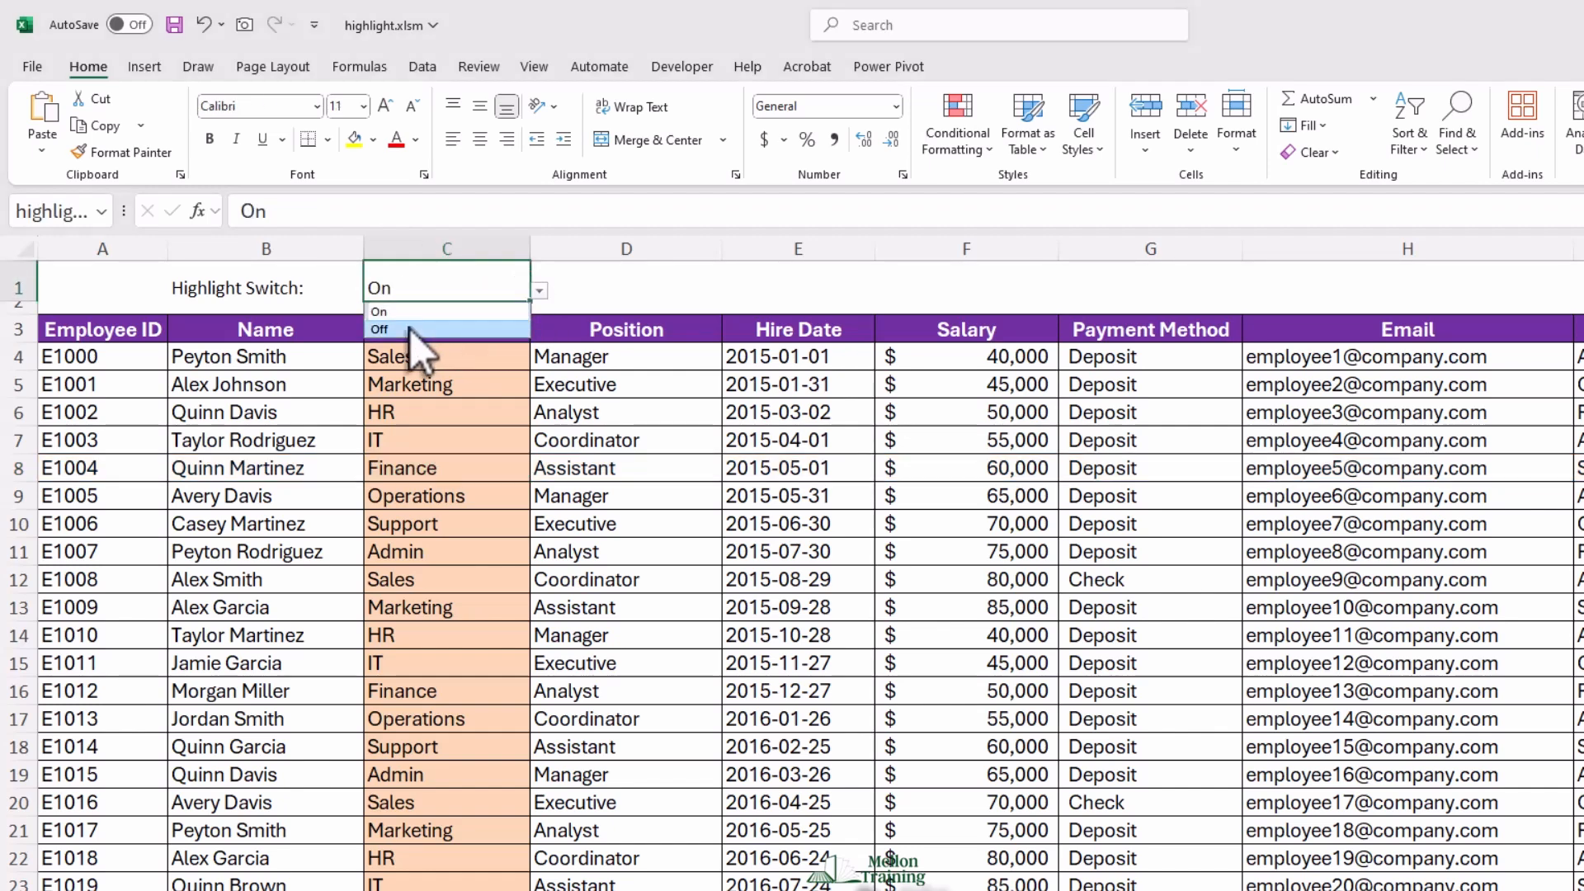
left_click(409, 329)
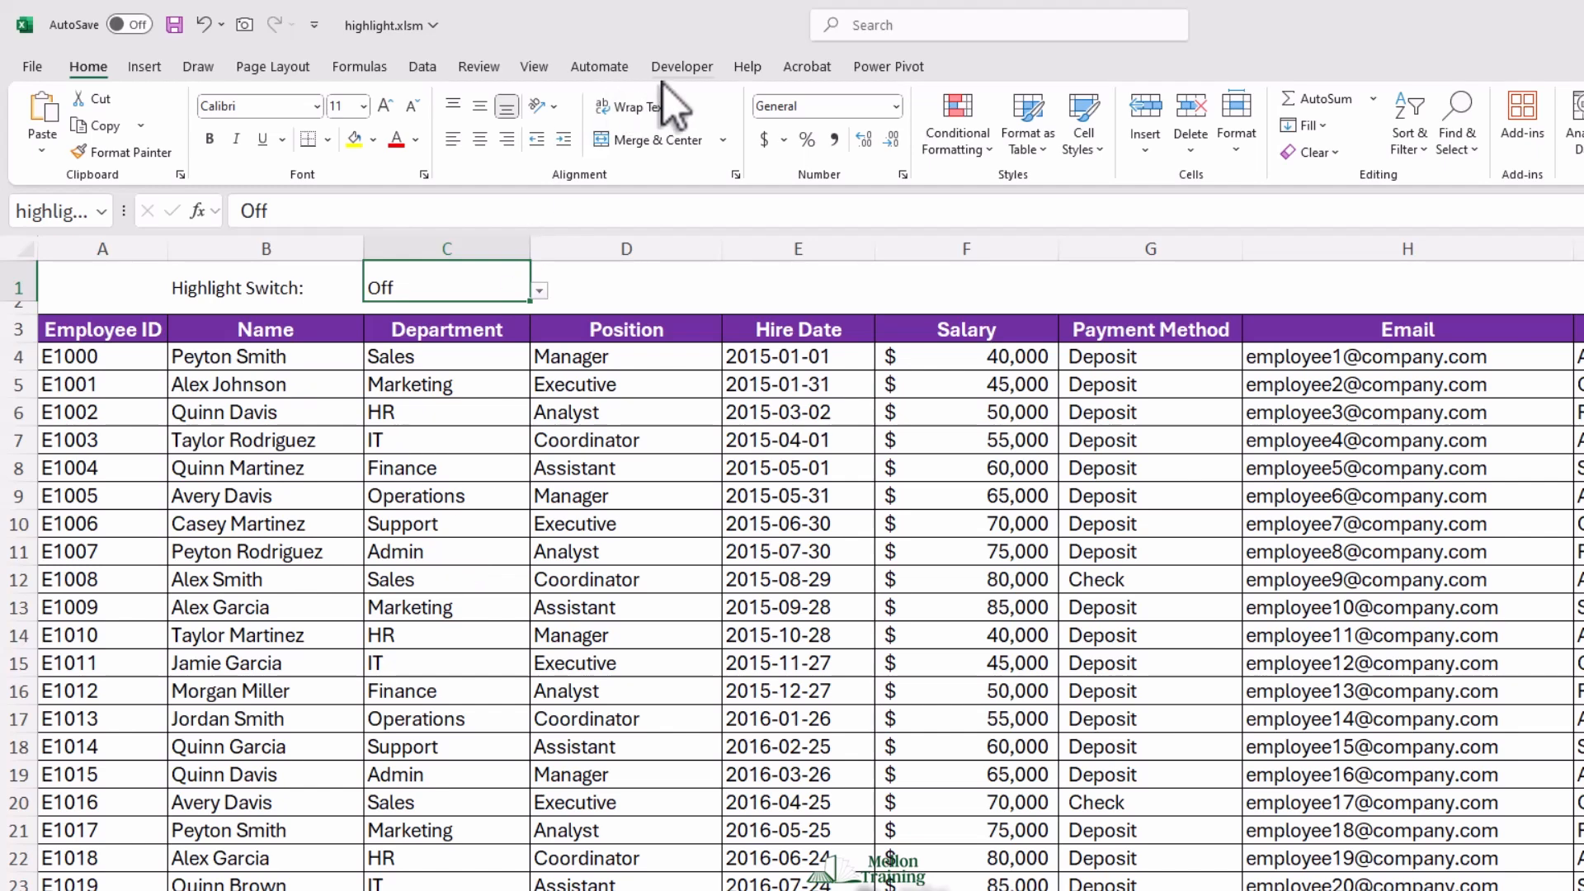
Insert a new module into the highlight.xlsm project in the Visual Basic Editor and reposition and enlarge its code window
left_click(708, 66)
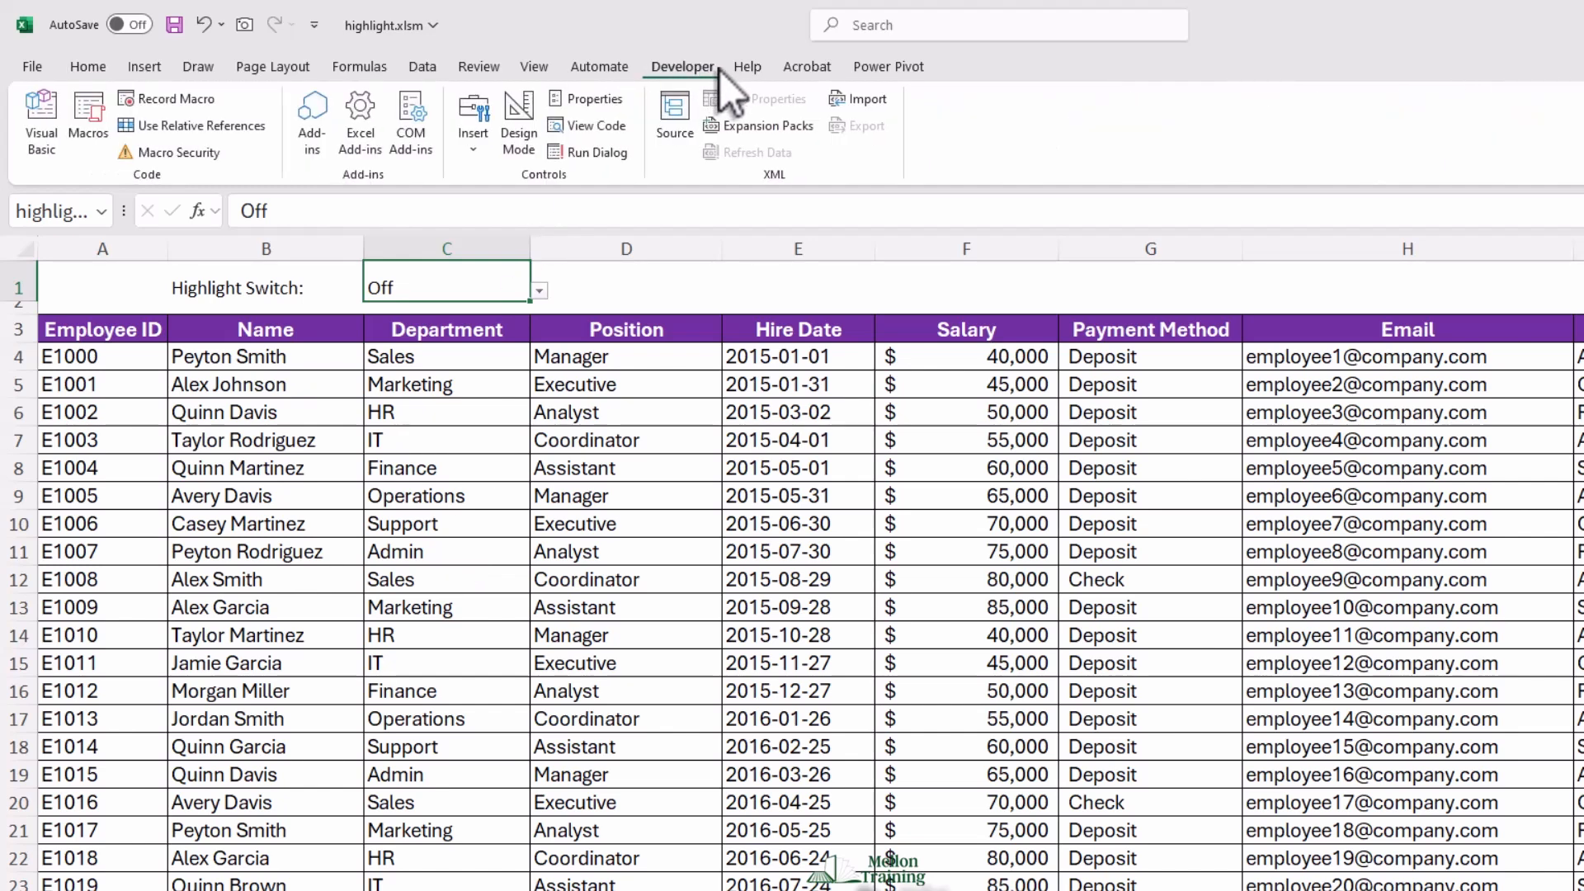
left_click(38, 121)
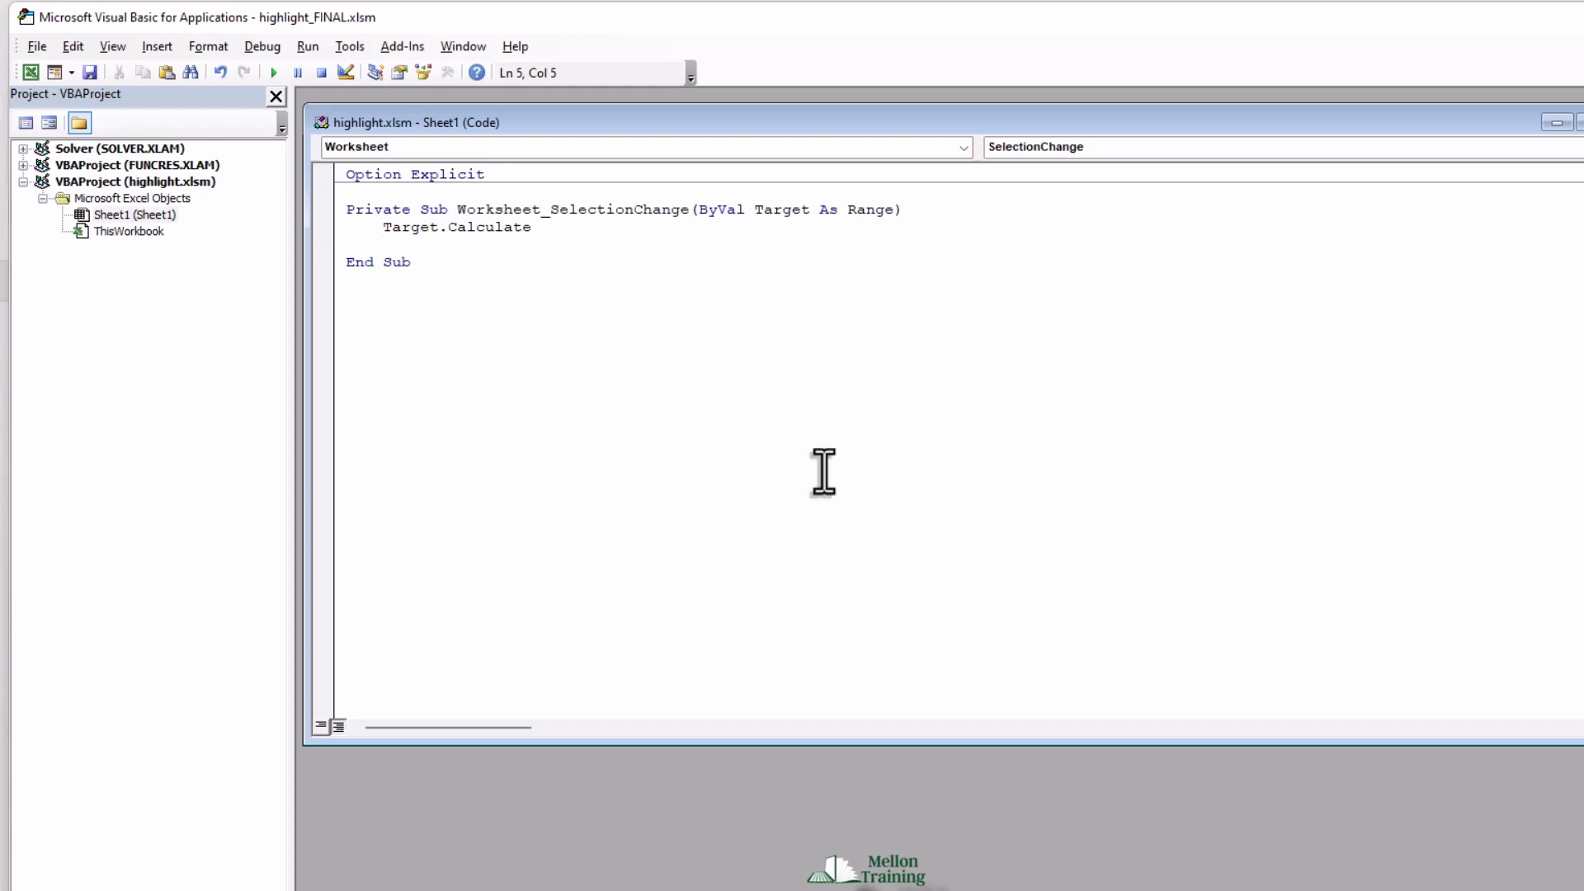
left_click(107, 348)
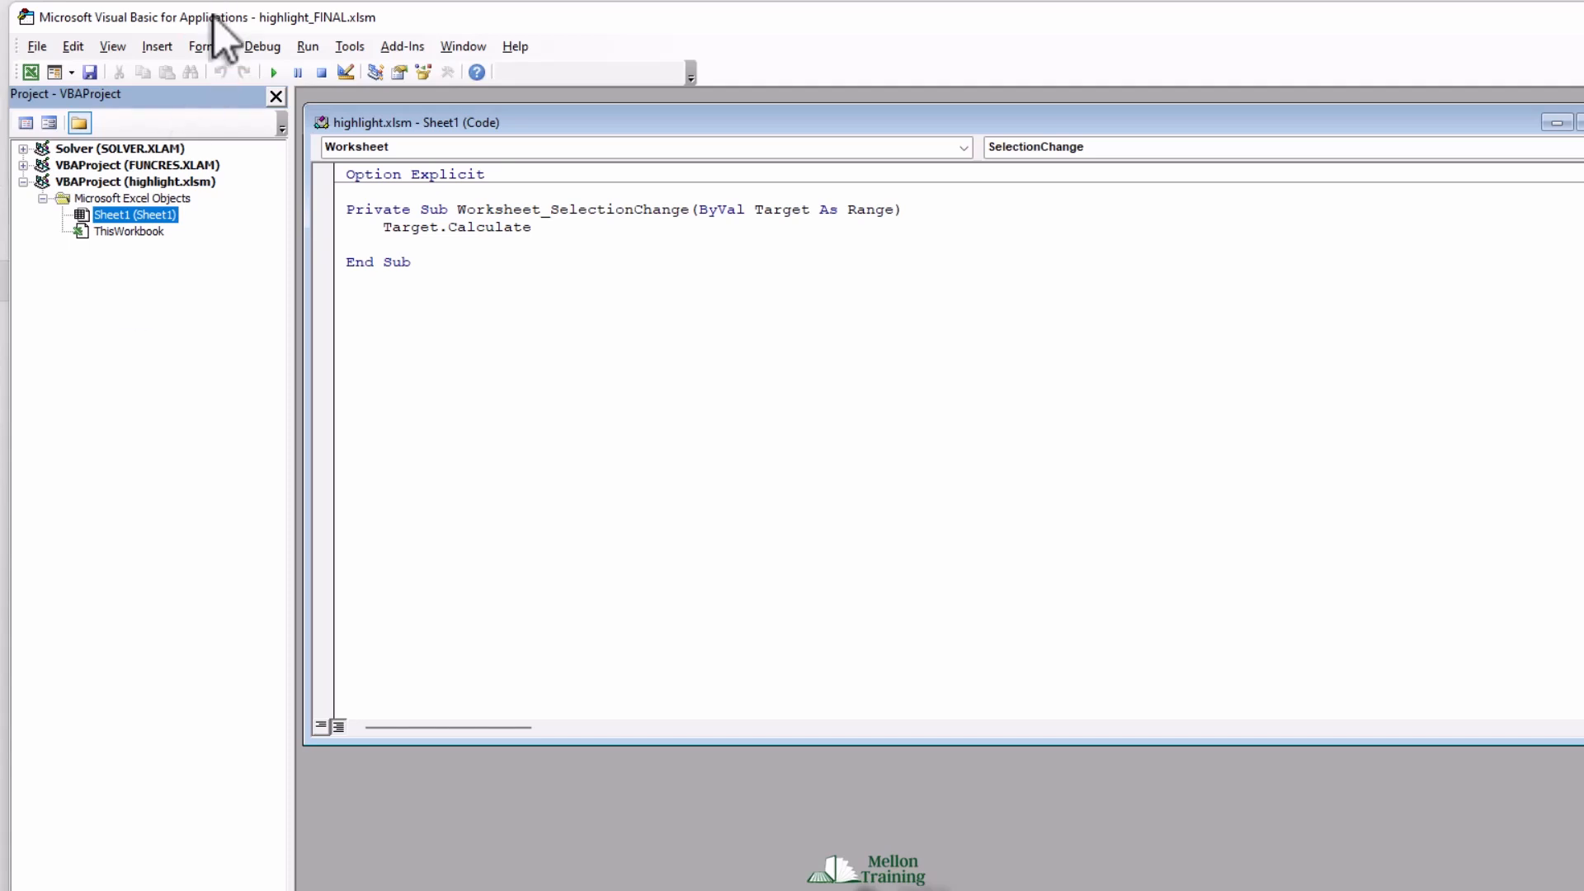
left_click(157, 47)
left_click(211, 117)
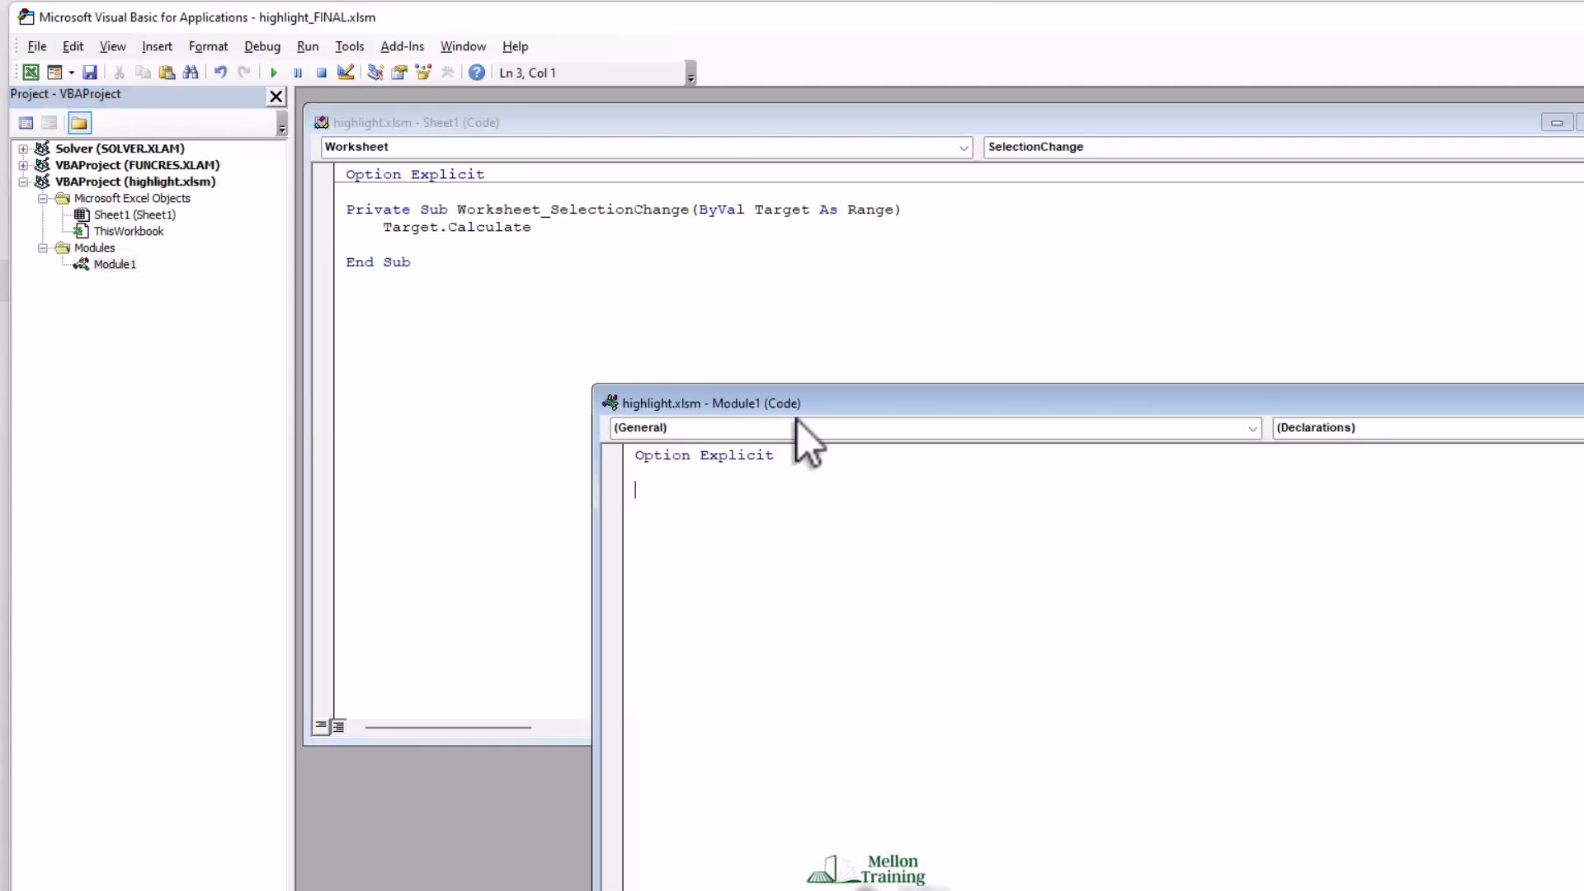
left_click_drag(855, 404, 564, 116)
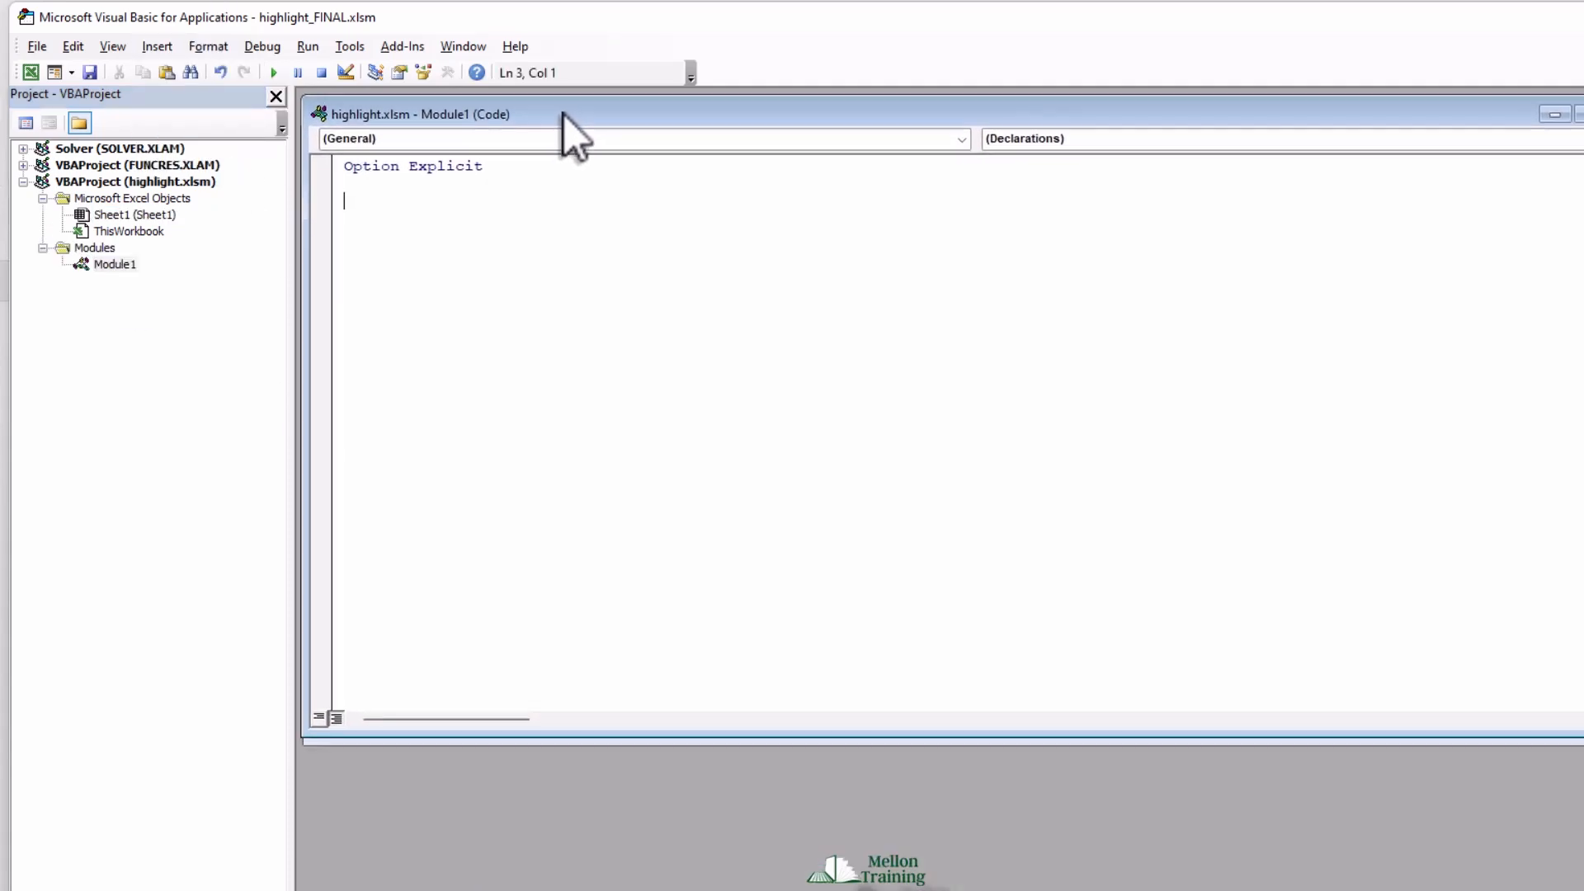
left_click_drag(1583, 741, 1583, 890)
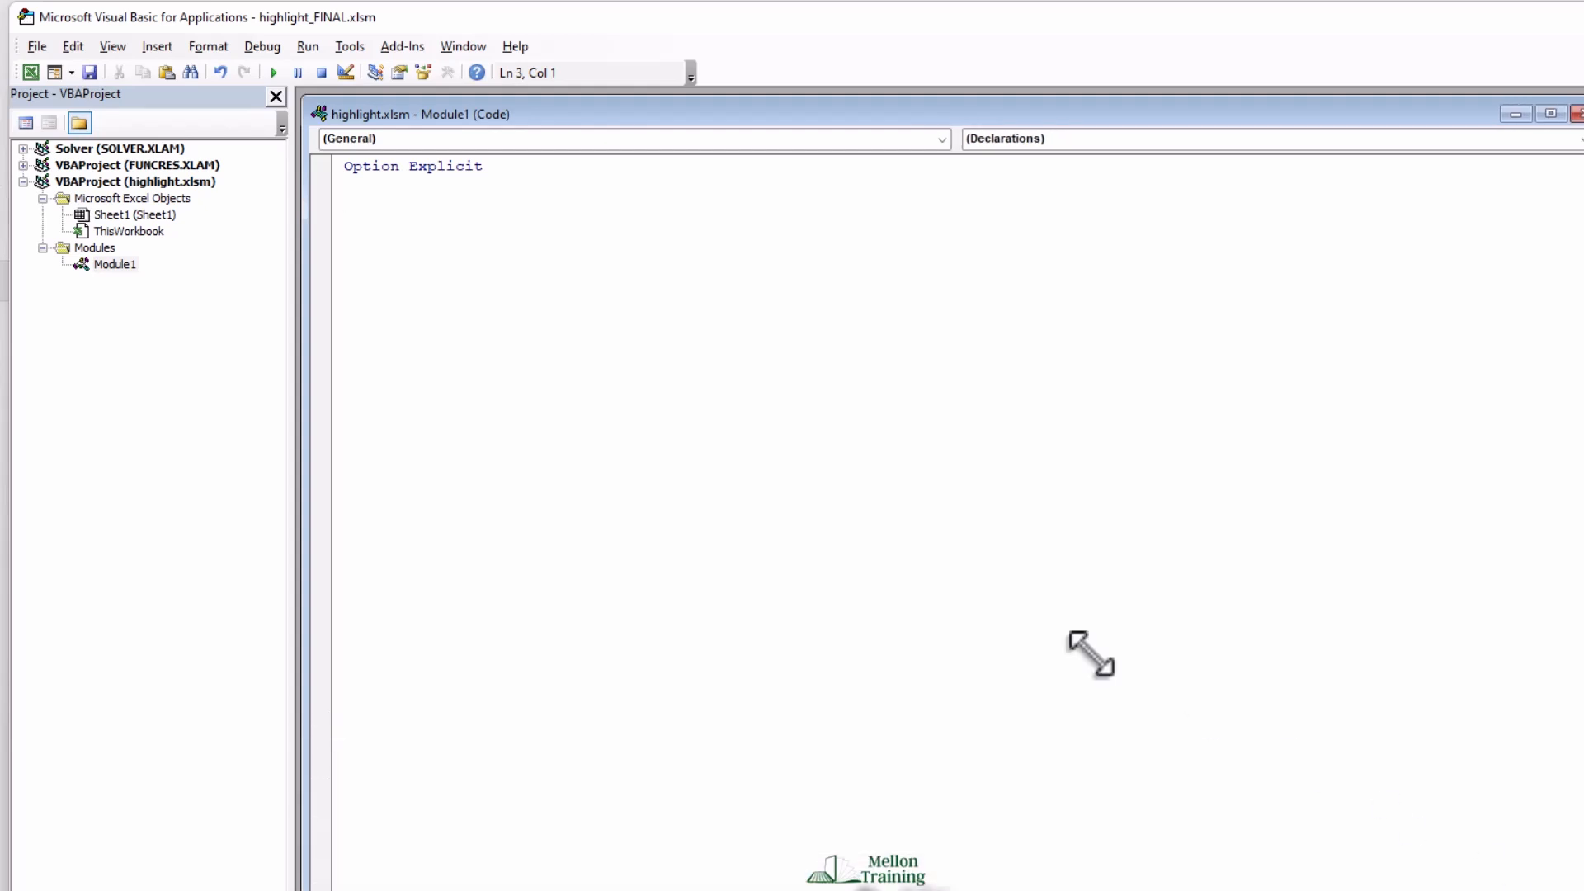
Create the macro Sub ToggleHighlight() in the module and open a With [highlight_switch] block inside it
type("Sub Toggl")
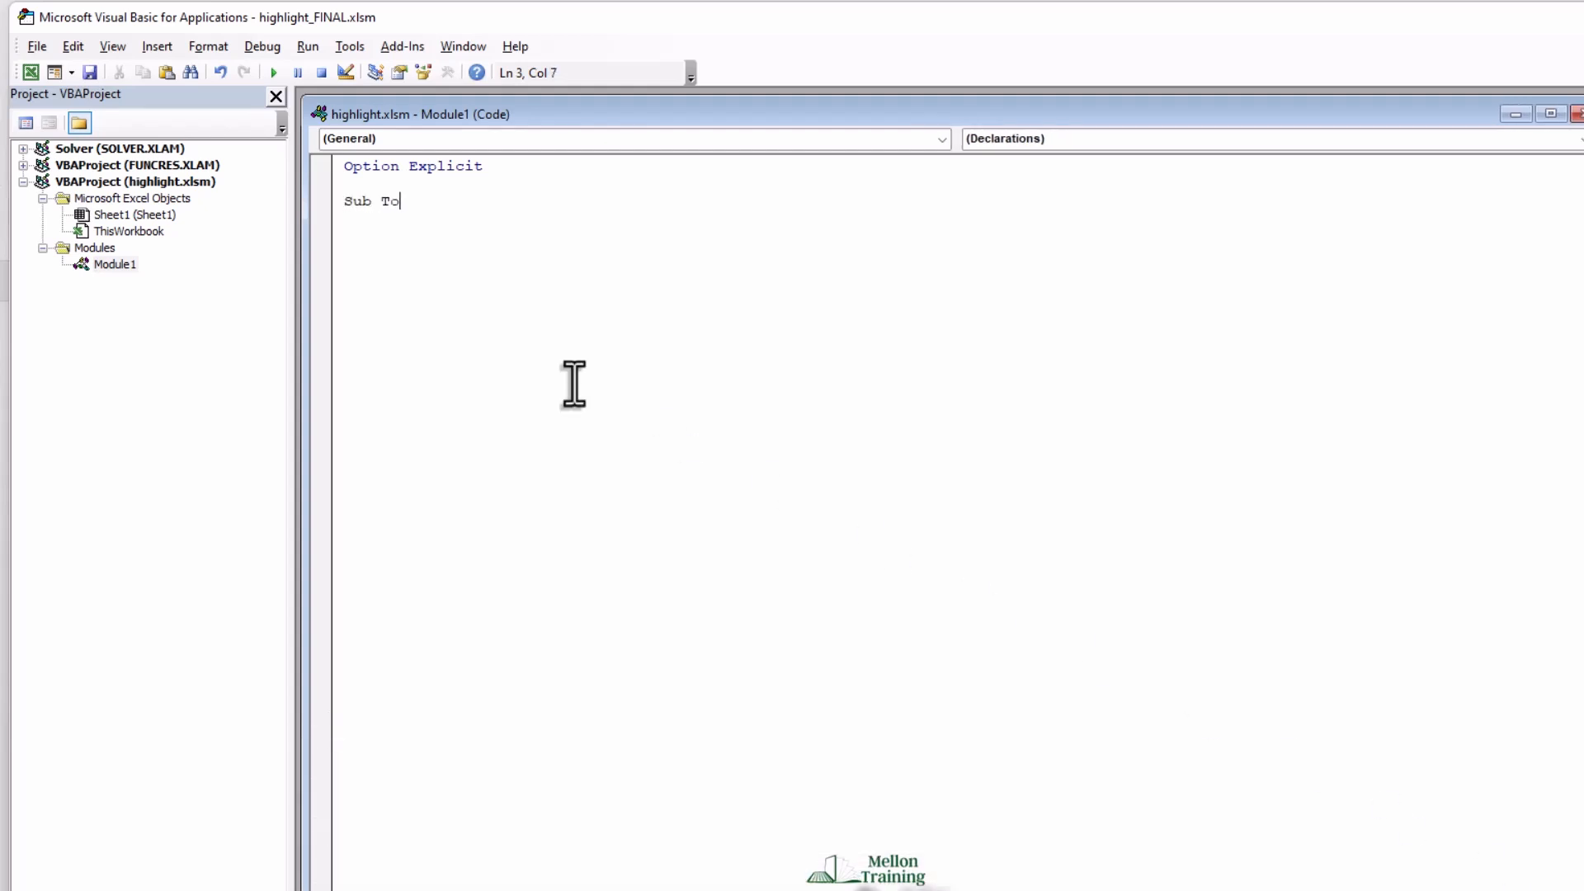
type("eHighlight")
key("Return")
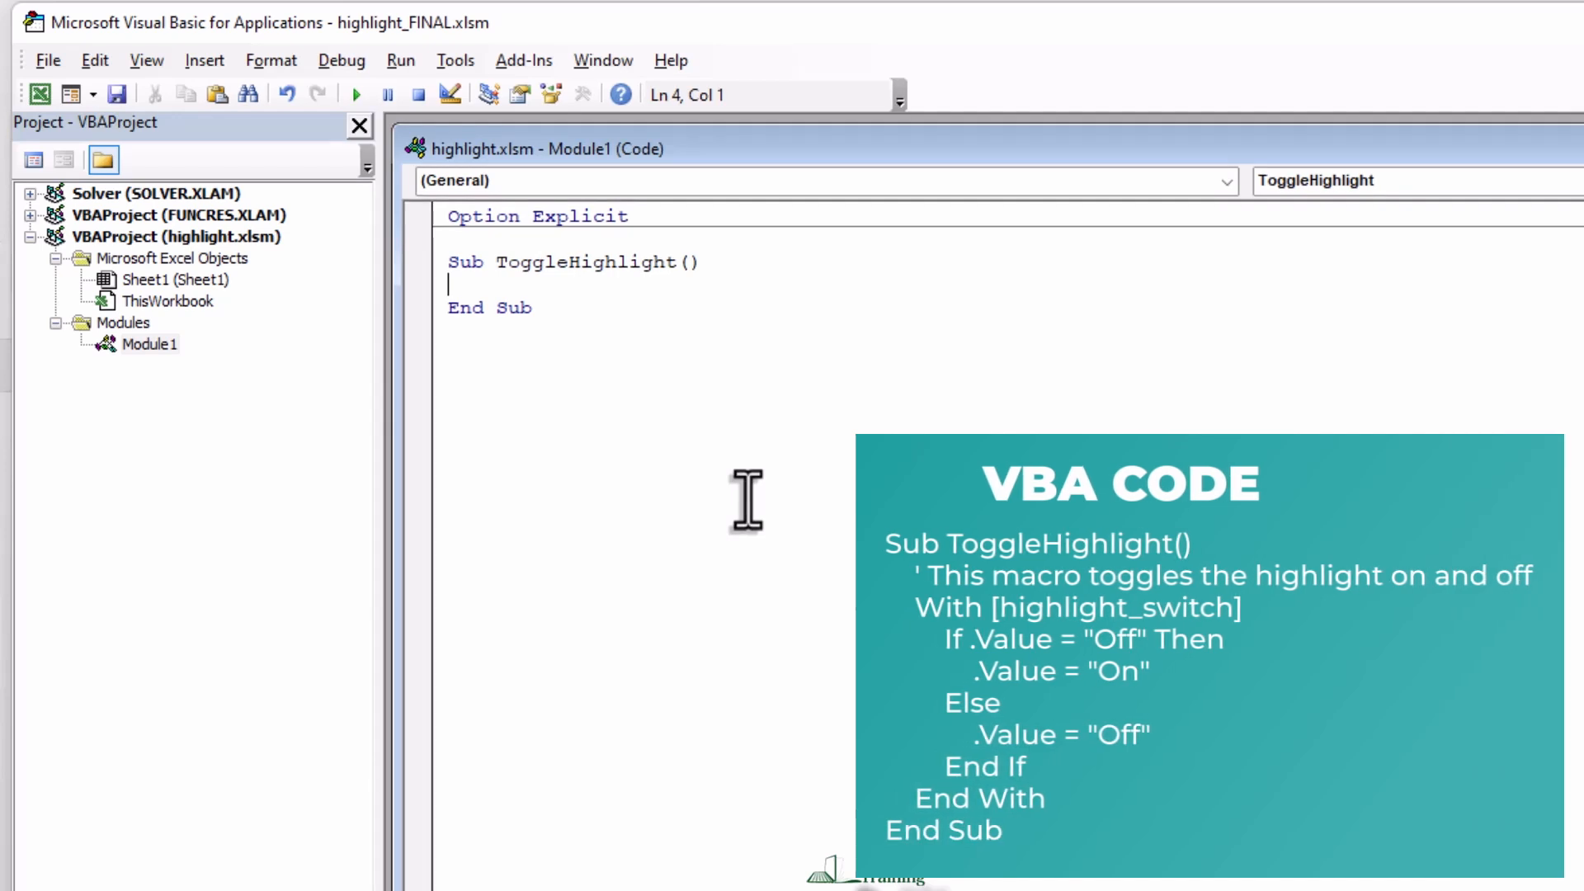
key("Tab")
type("With [highlight_")
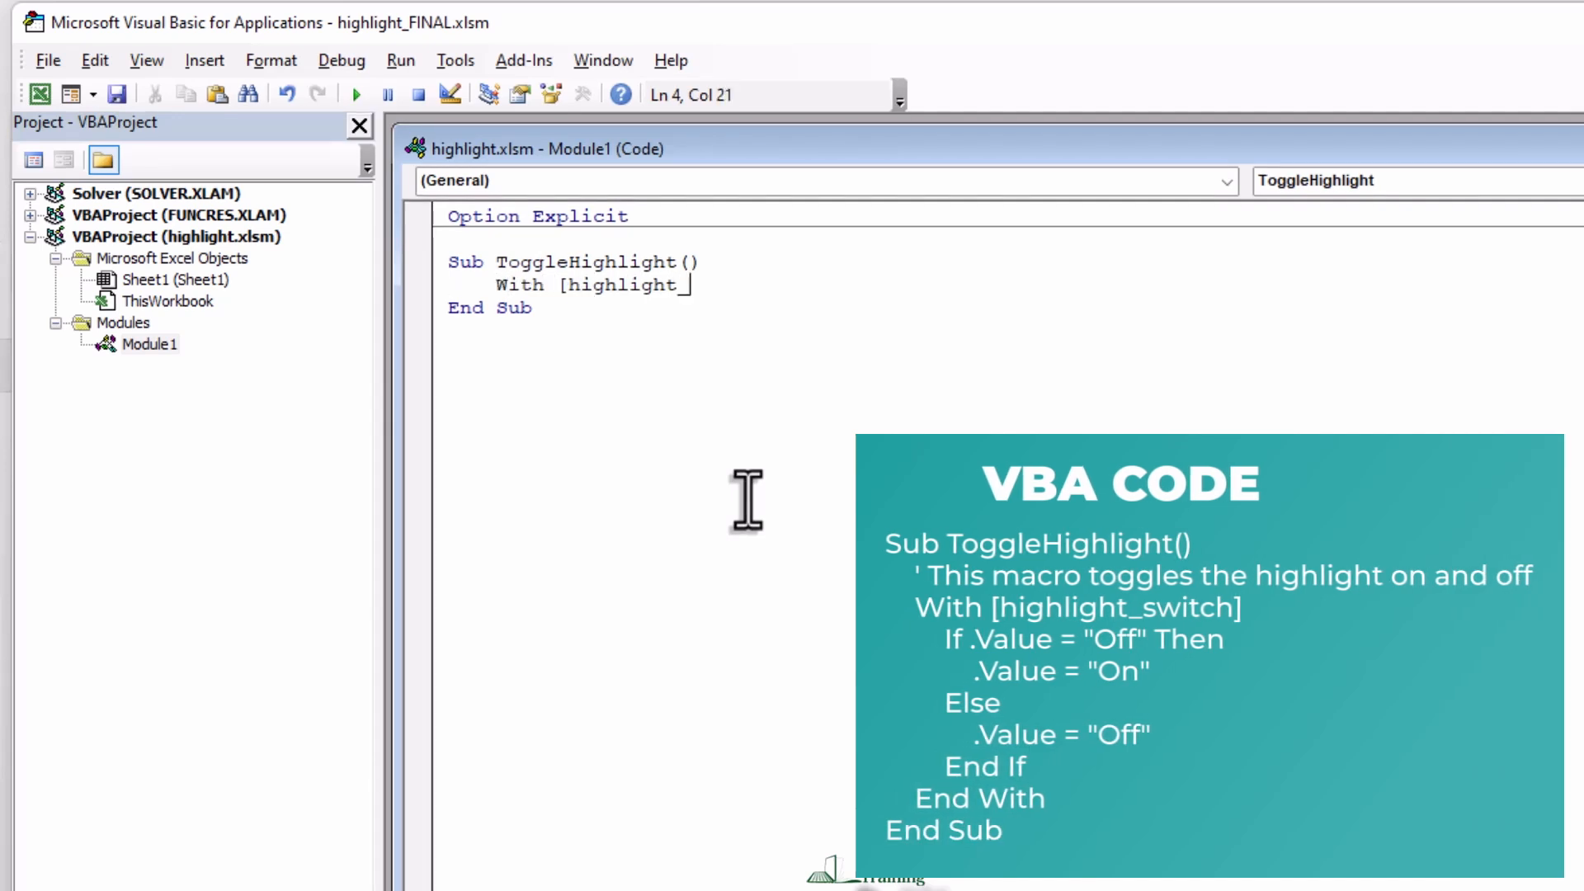
type("switch]")
key("Return")
Add the indented condition If .Value = "Off" Then with the statement .Value = "On" beneath it
key("Tab")
type("If .")
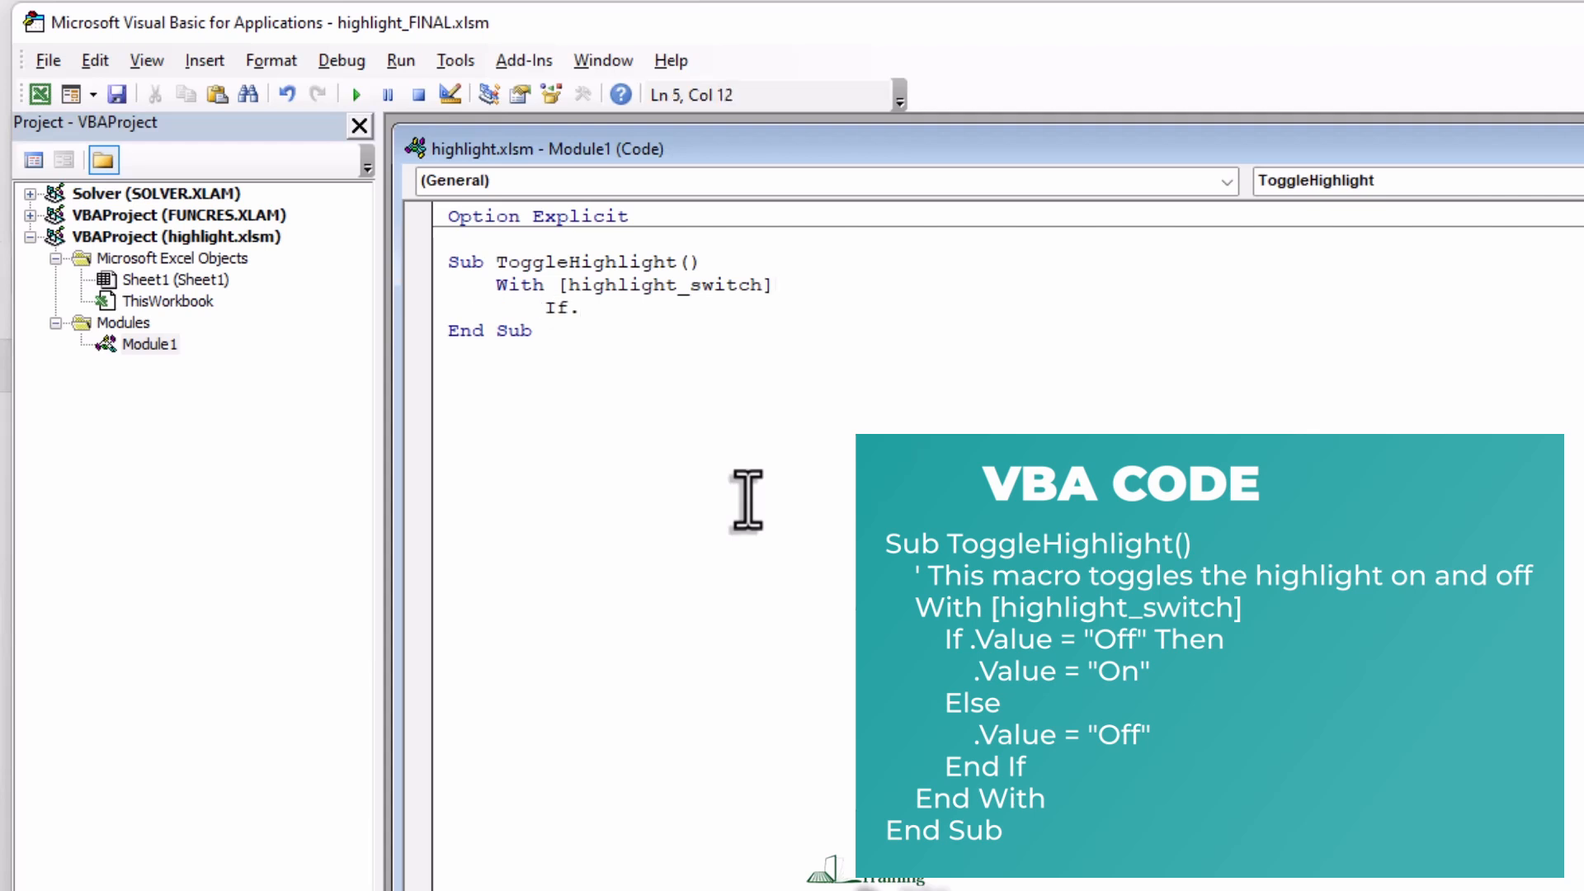
type("Value = \"Off\" Then")
key("Return")
key("Tab")
type(".Value=\"On\"")
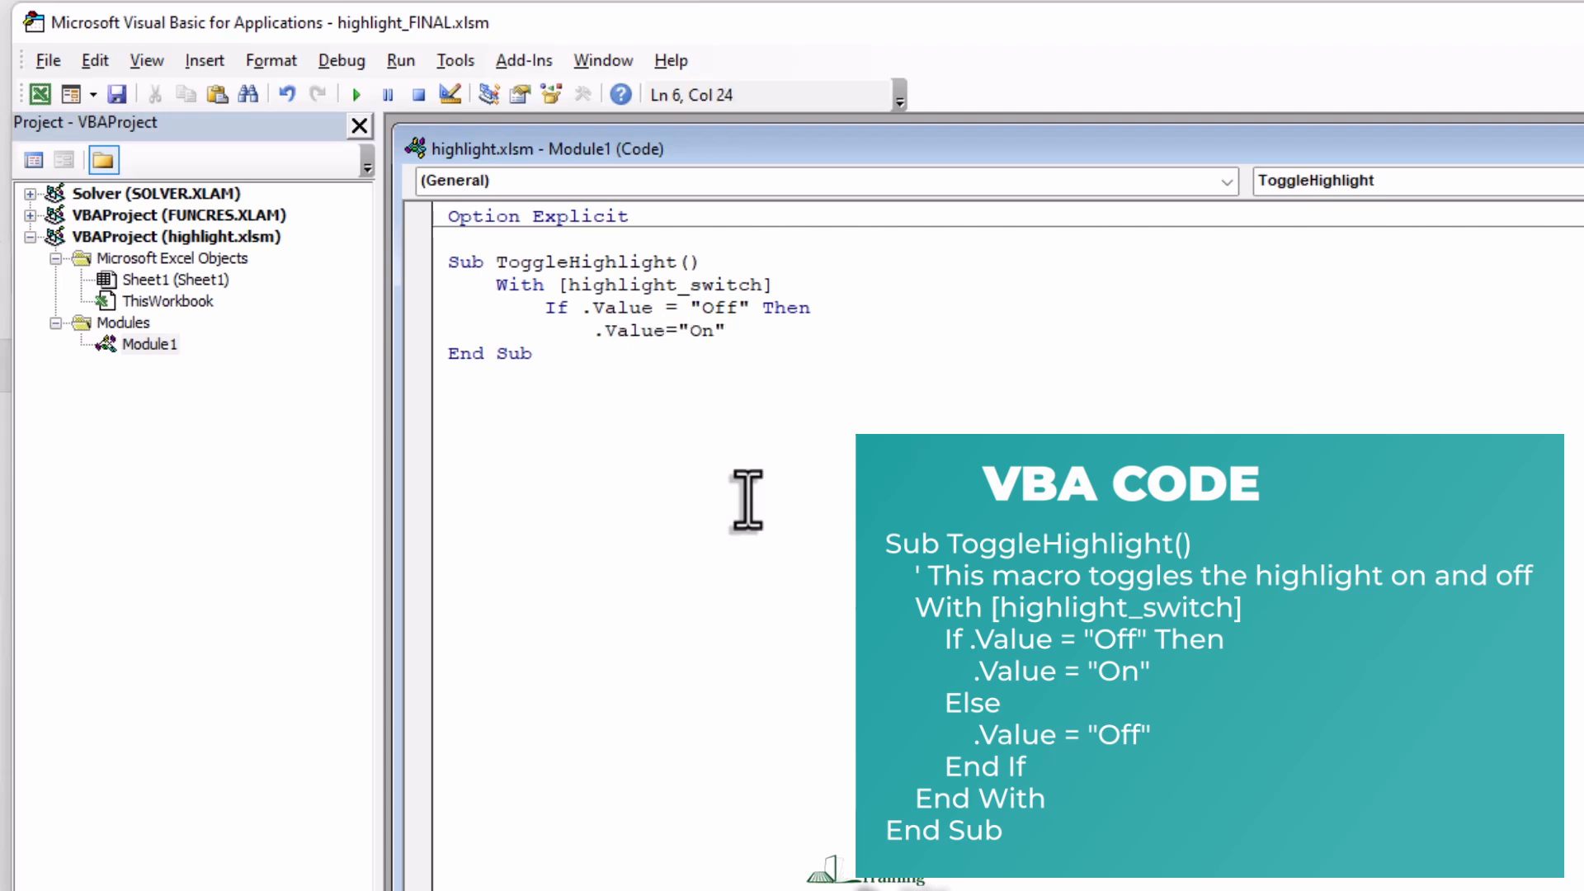
Add an Else branch to the condition with the statement .Value = "Off"
key("Return")
key("BackSpace")
type("Else")
key("Return")
key("Tab")
type(".Valu")
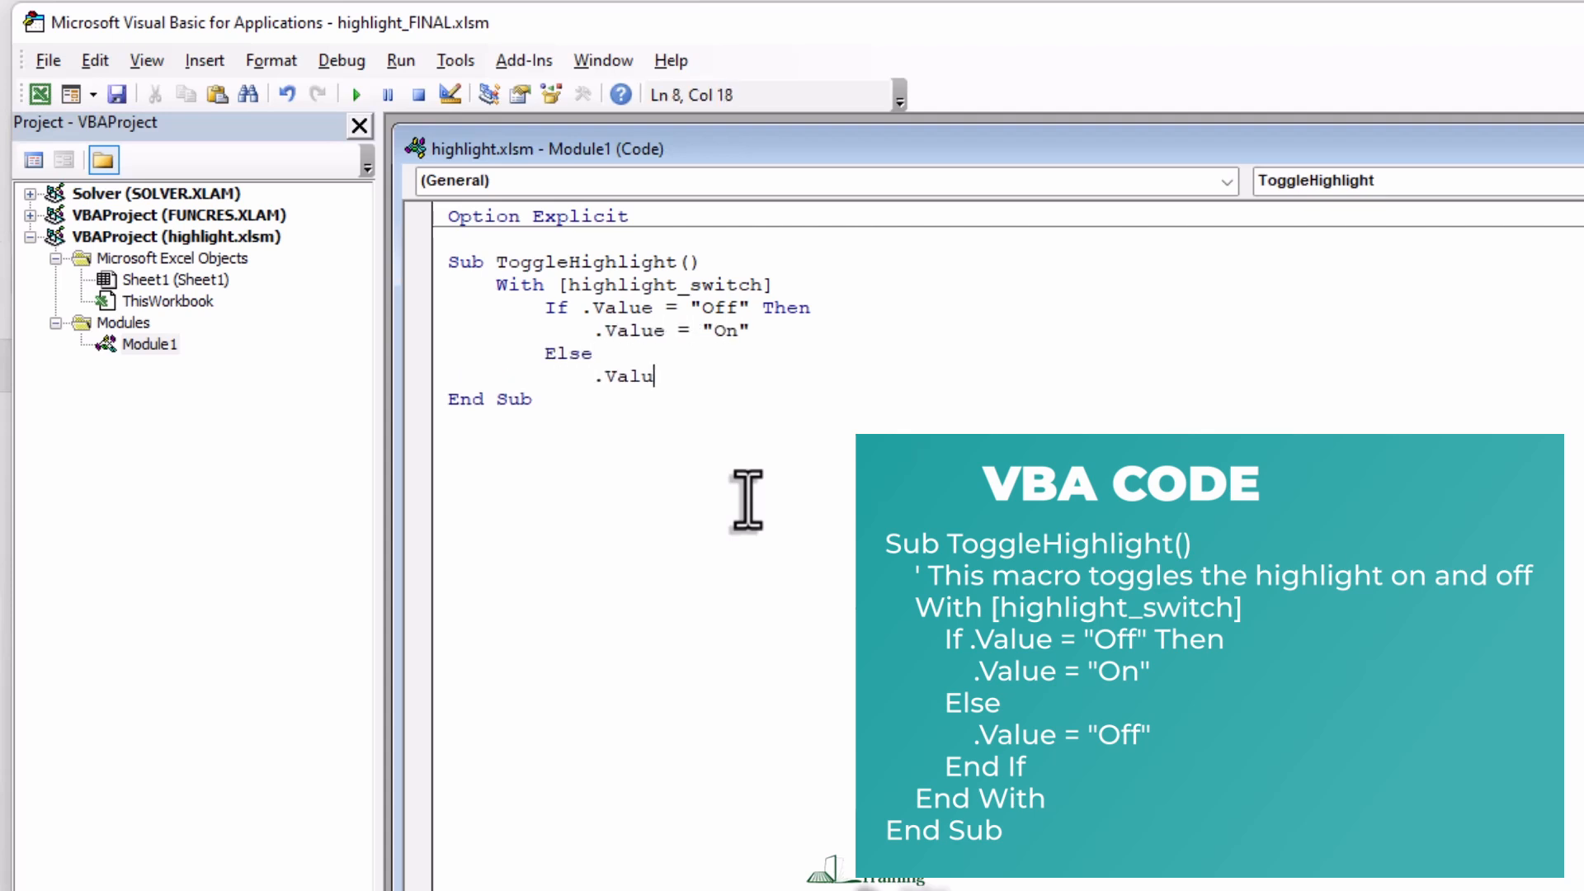
type("e = \"Off\"")
Close the condition with End If and the block with End With, each outdented to match its opening line
key("Return")
key("BackSpace")
type("End")
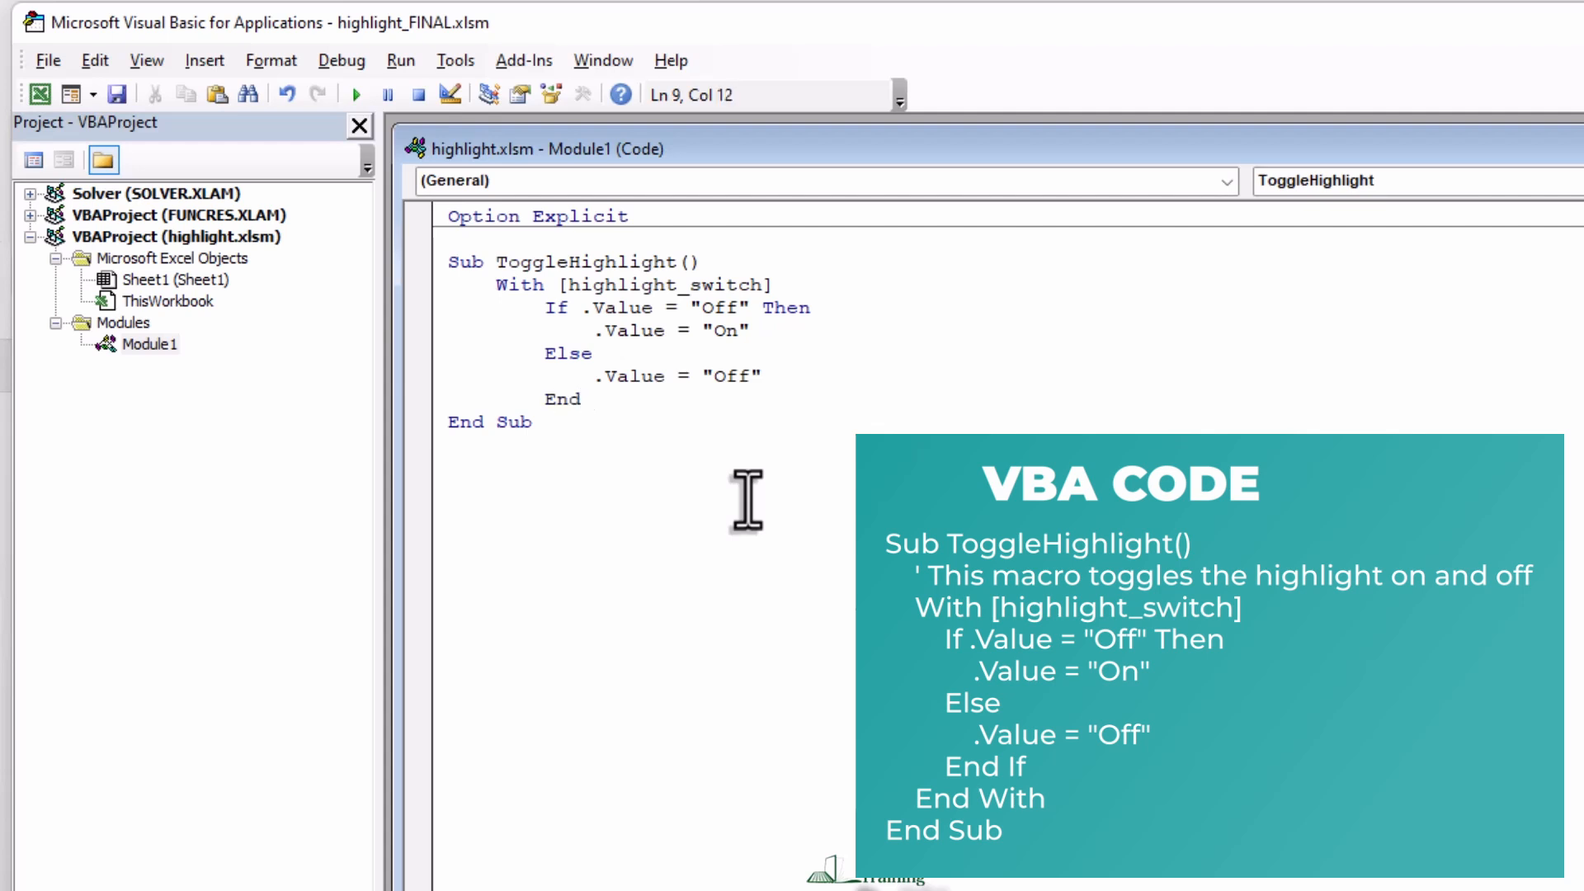
type(" If")
key("Return")
key("BackSpace")
type("End With")
key("Return")
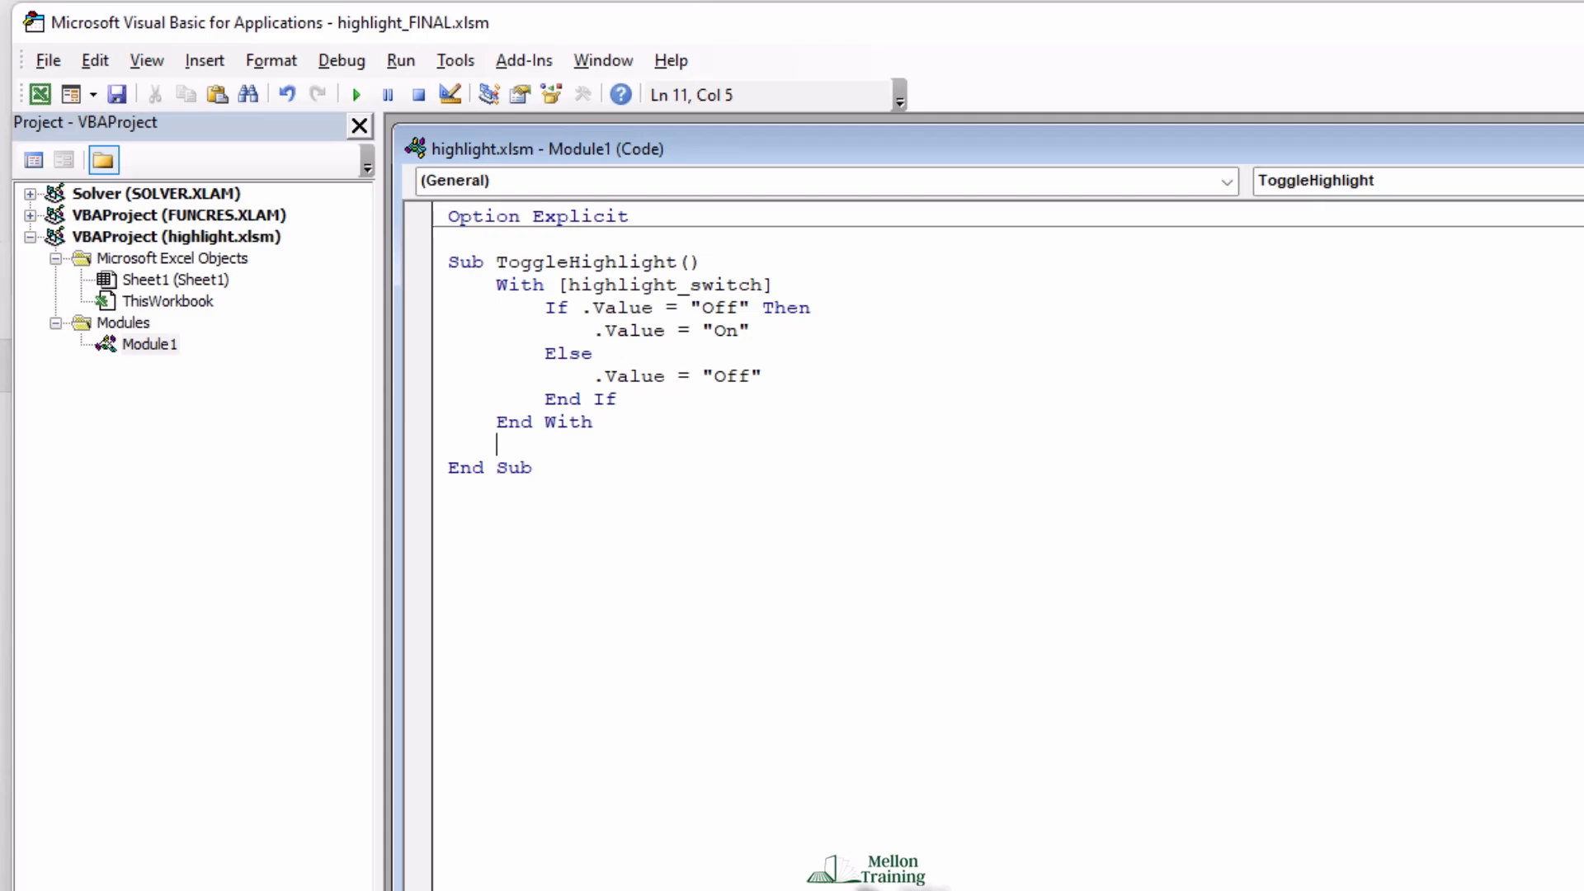
Switch back to the Excel worksheet and draw a rounded rectangle over cell D1 labelled Toggle Highlight
key("alt+F11")
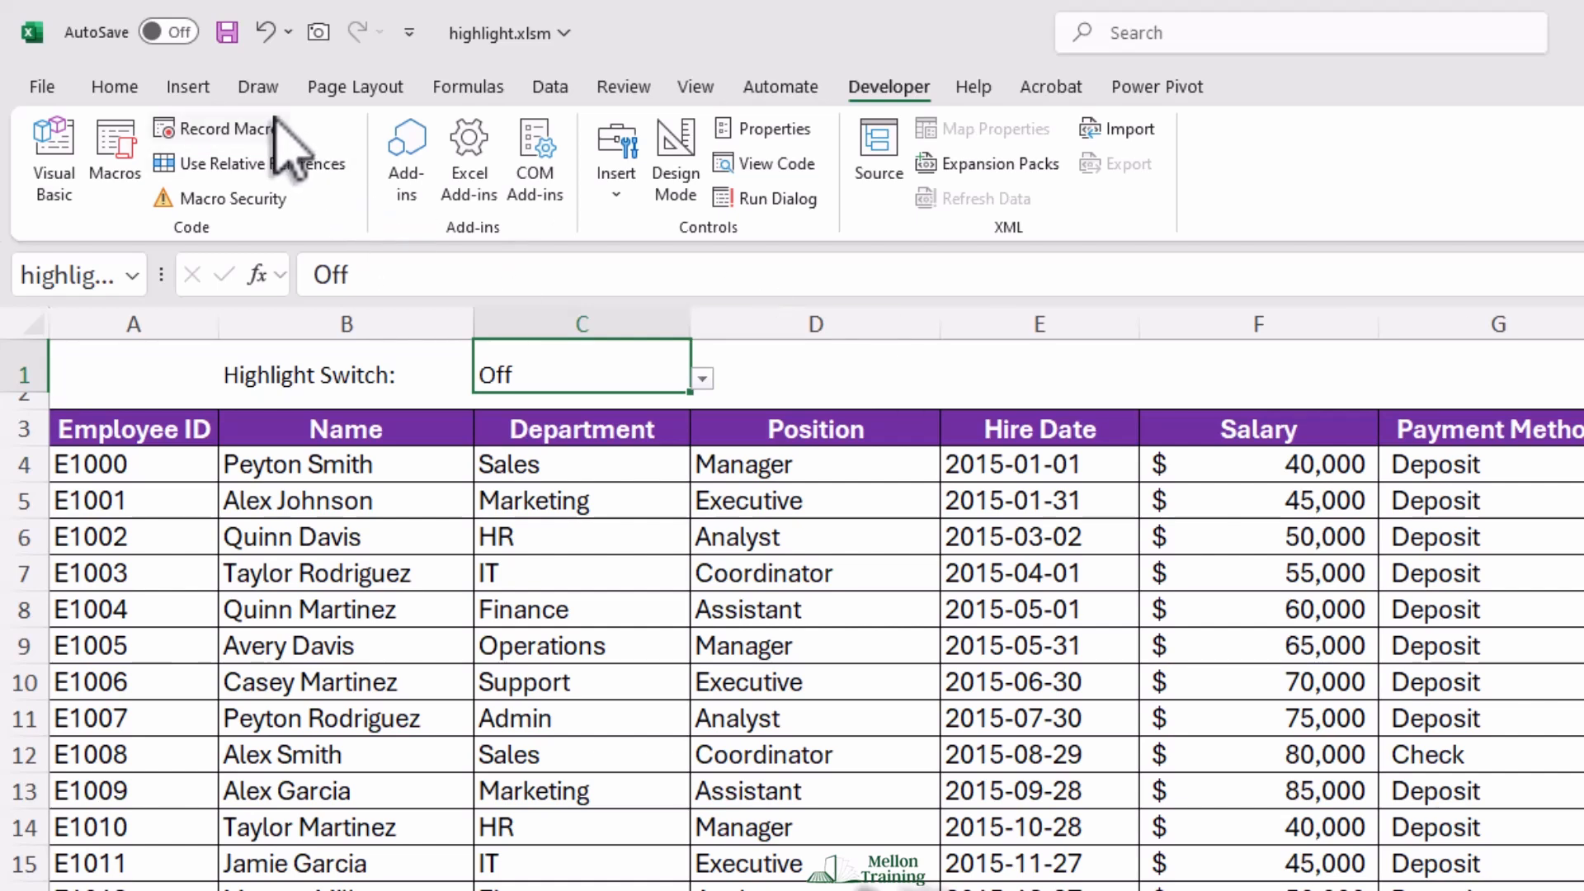
left_click(210, 88)
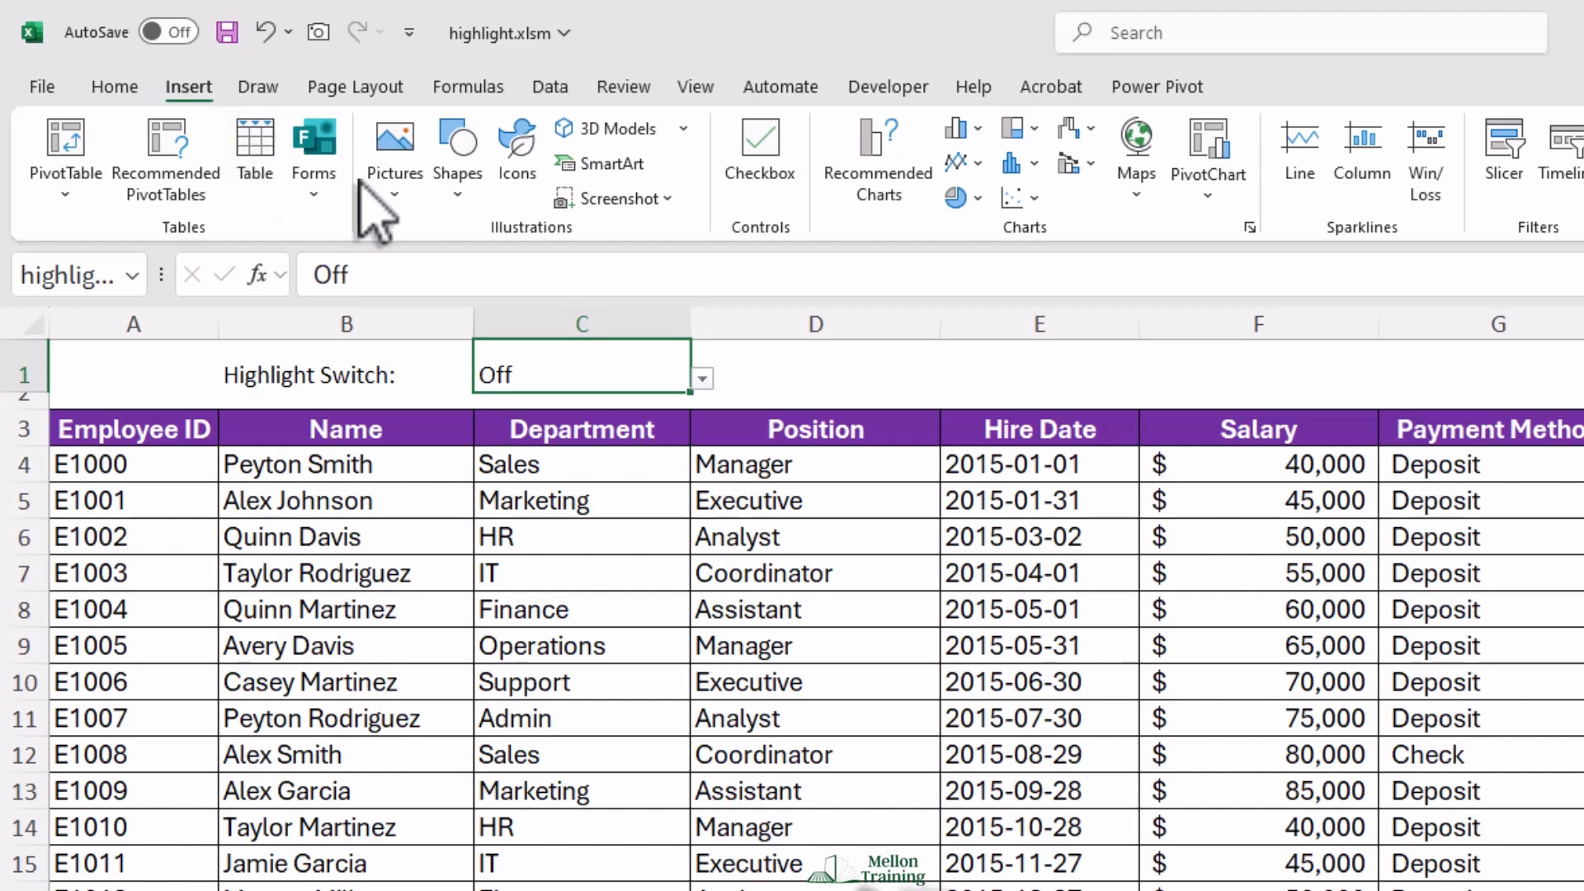
left_click(458, 178)
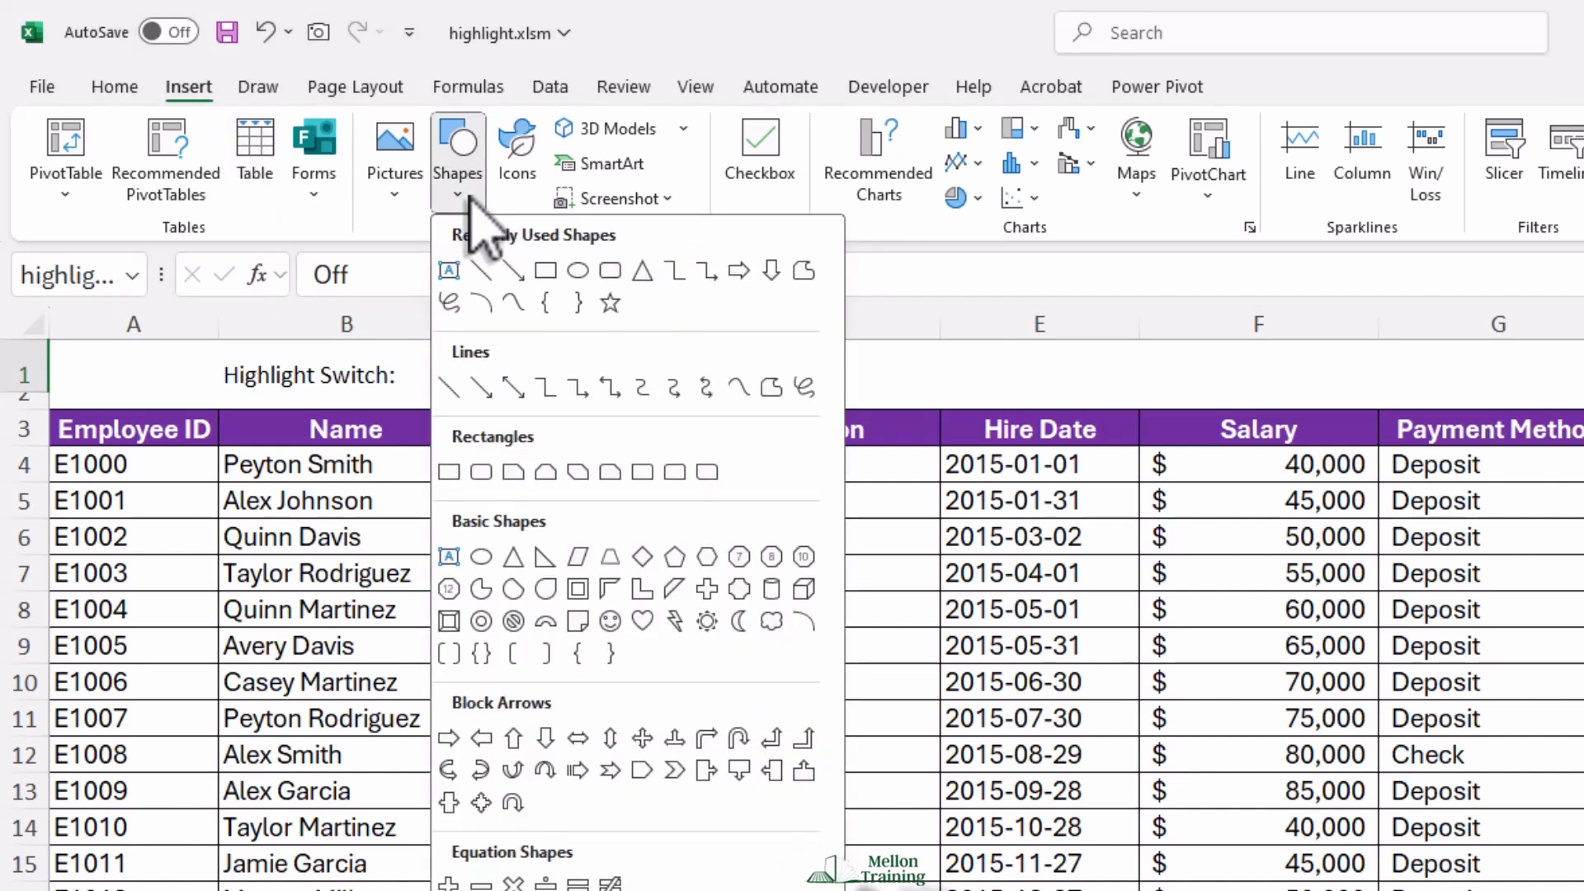
left_click(610, 270)
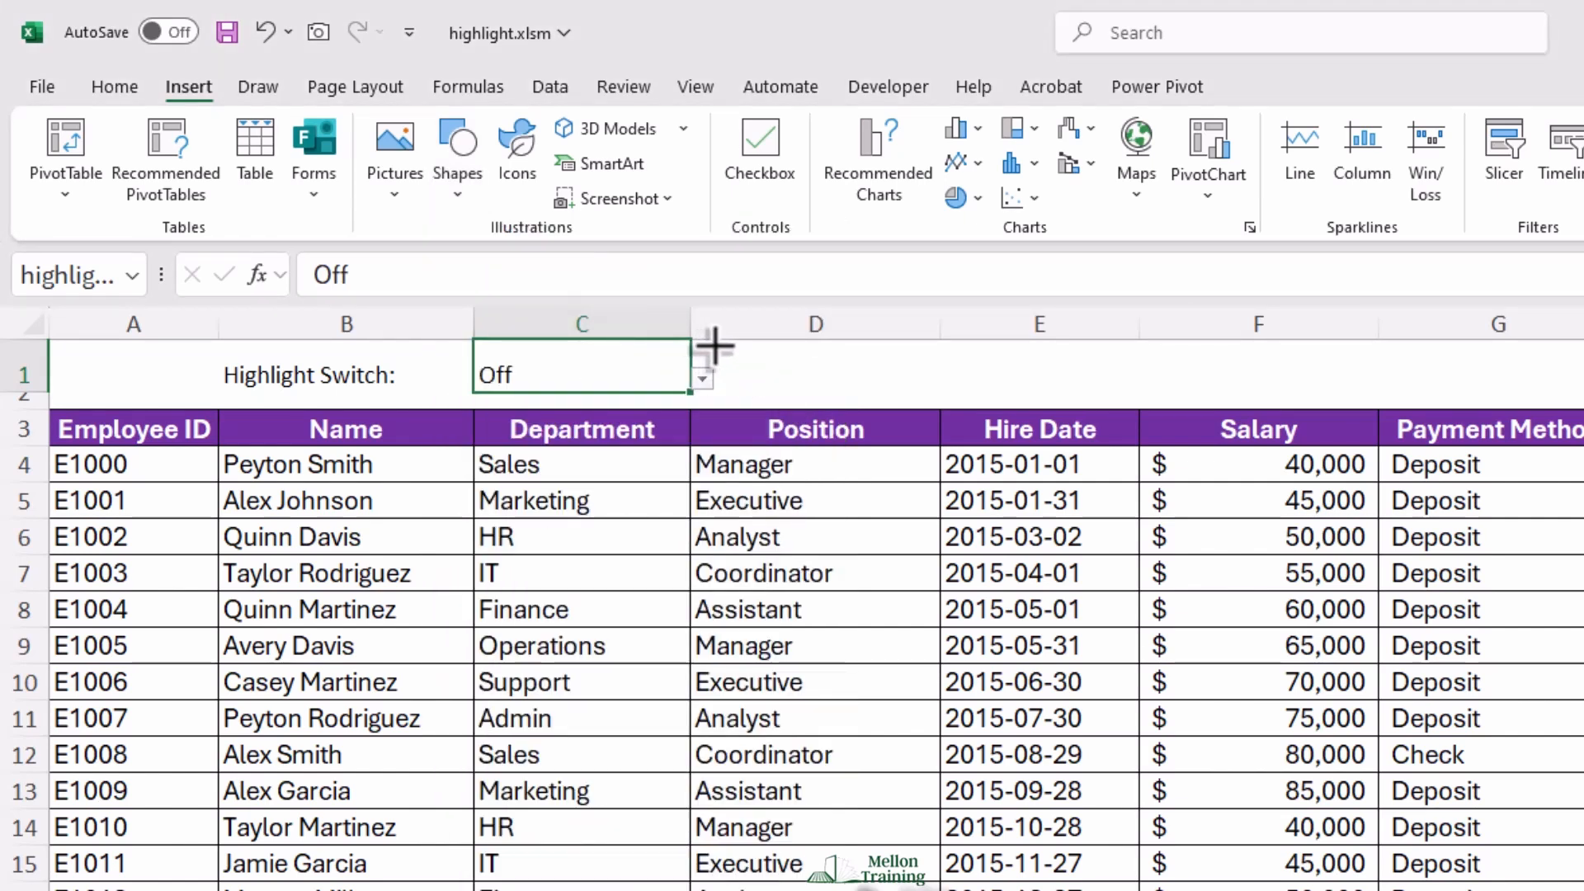
left_click_drag(721, 347, 931, 391)
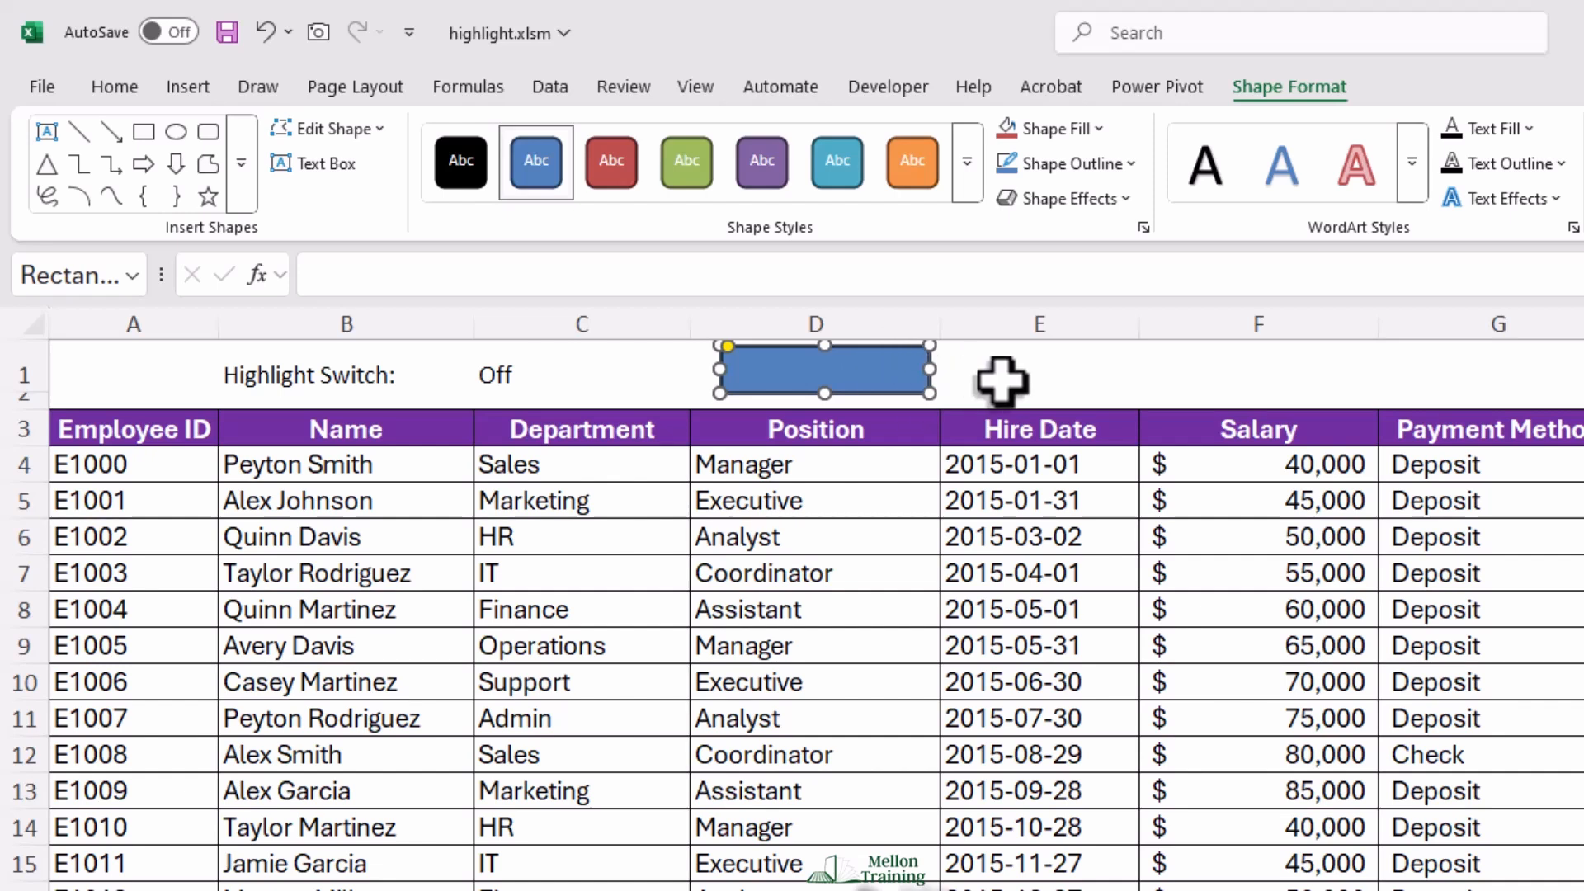
type("Toggle Highlight")
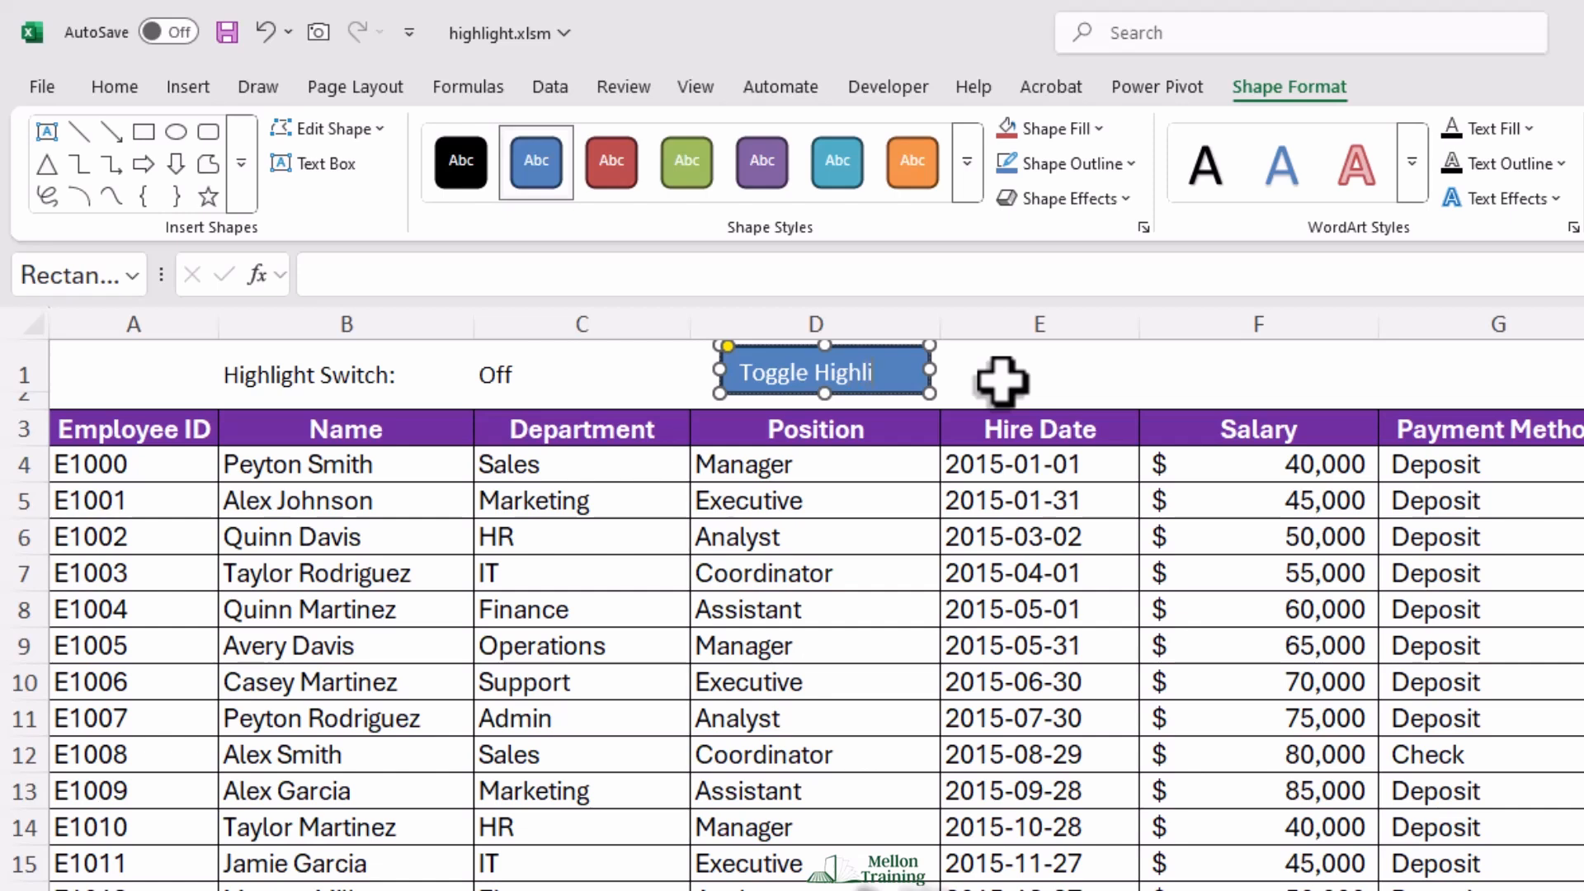
left_click(972, 381)
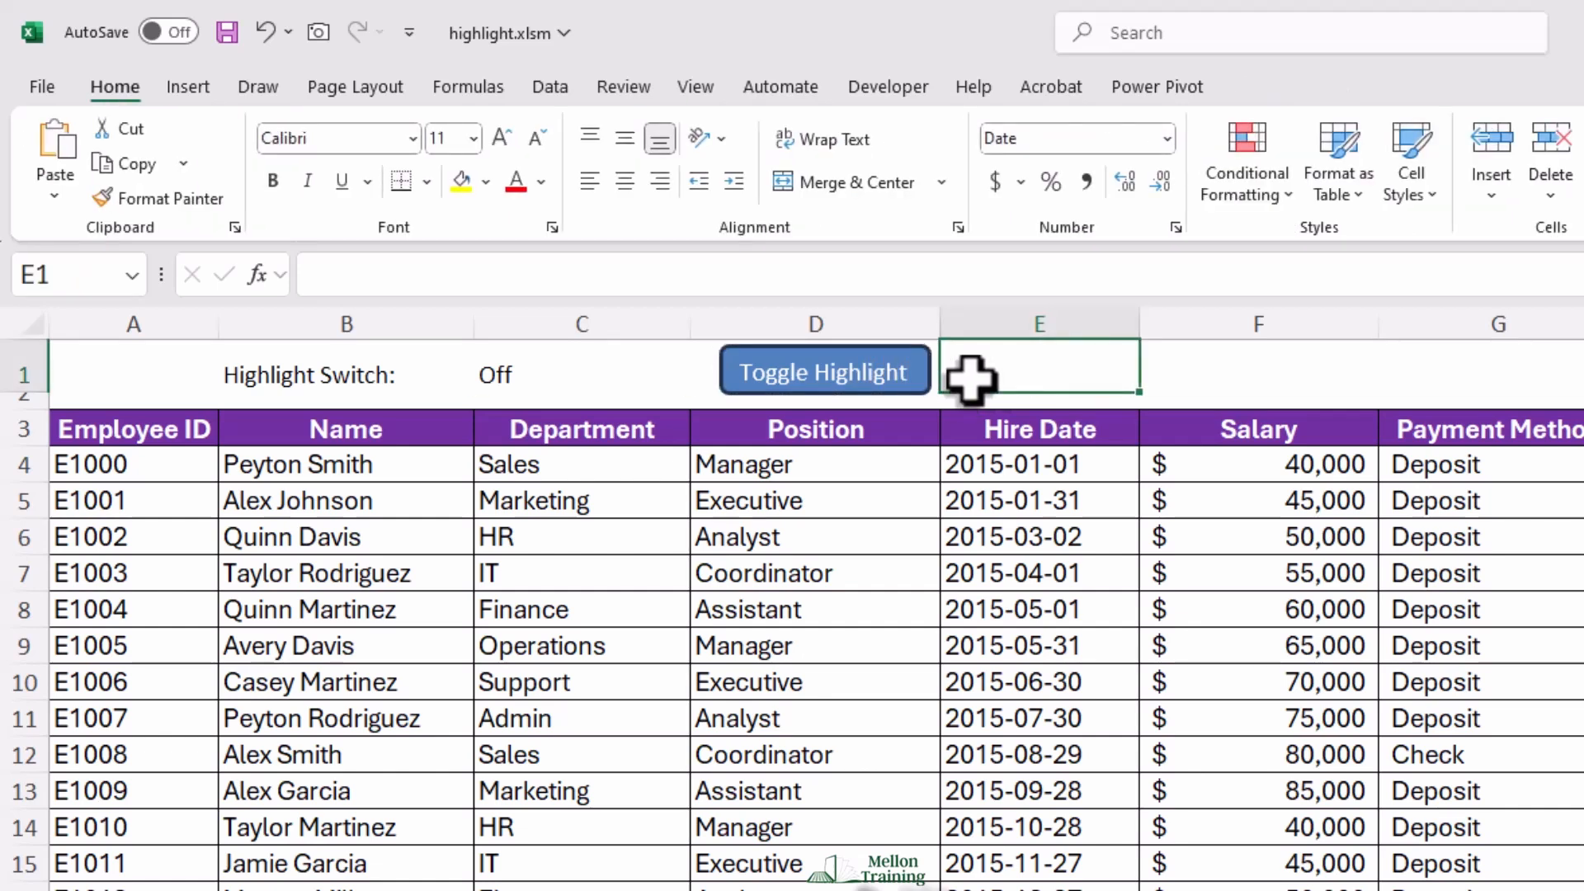
Make the Toggle Highlight label on the rounded rectangle bold
left_click(928, 379)
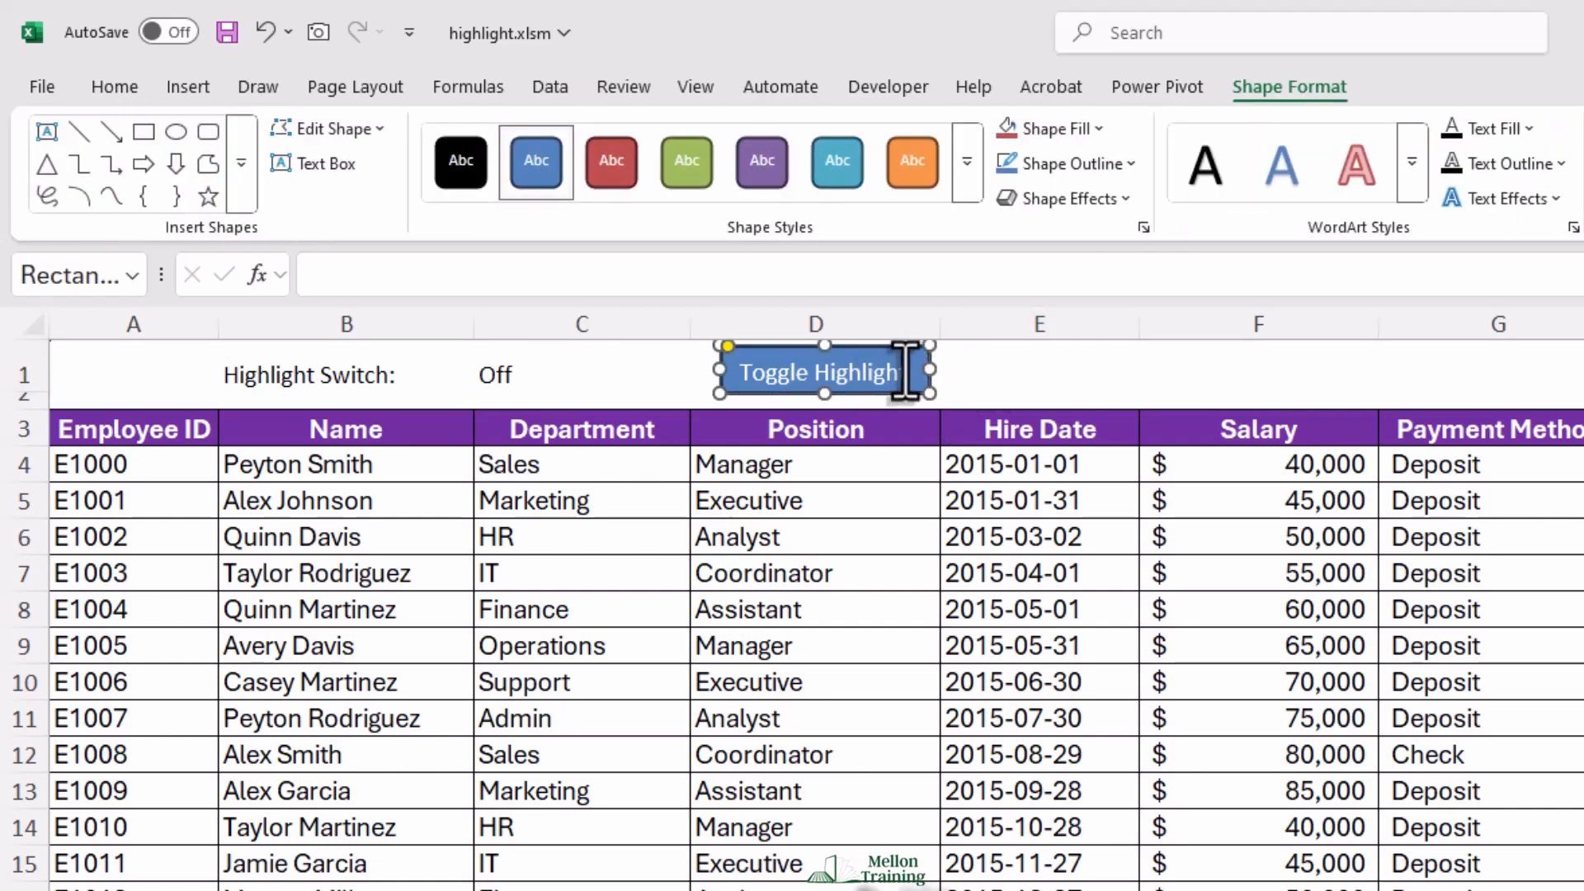
triple_click(772, 381)
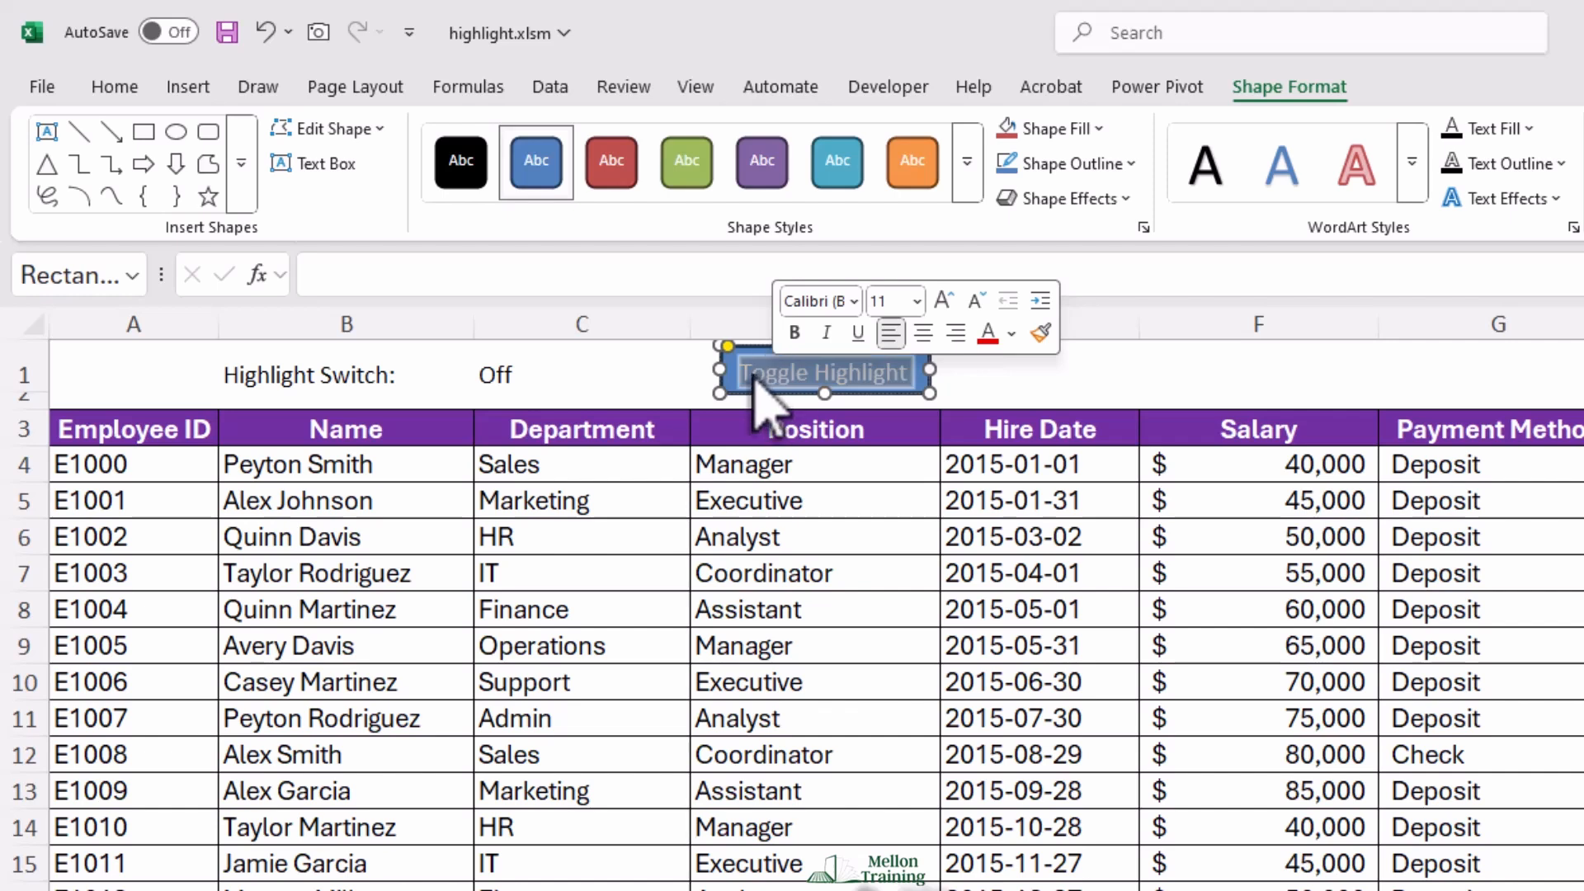
left_click(113, 91)
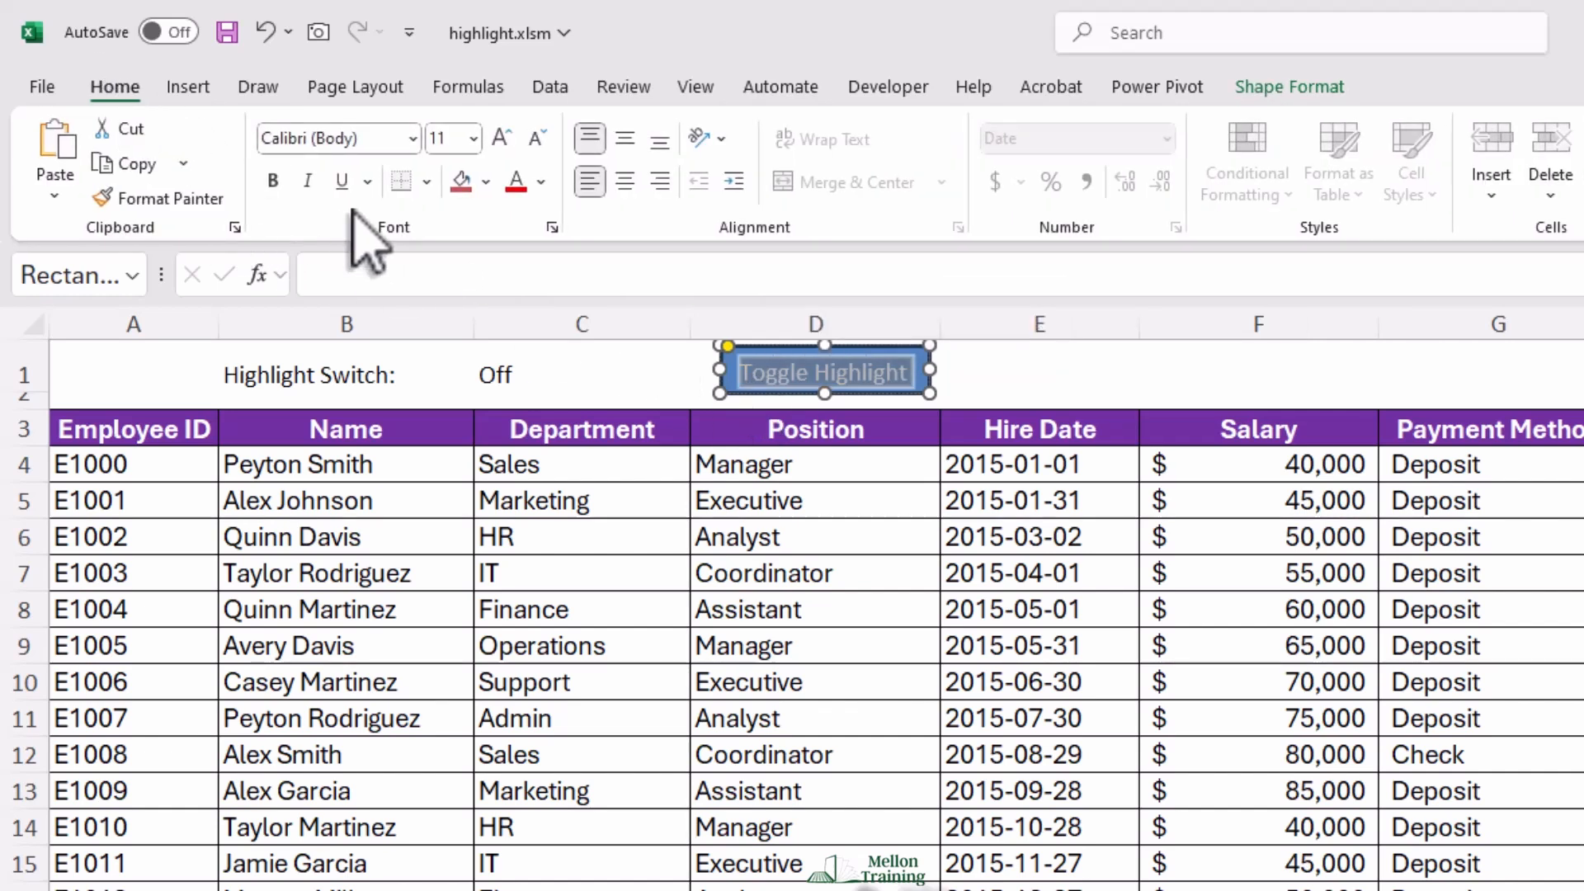
left_click(272, 180)
left_click(1041, 388)
Widen the rounded rectangle slightly on both sides so the label fits, and center its text horizontally
left_click(914, 373)
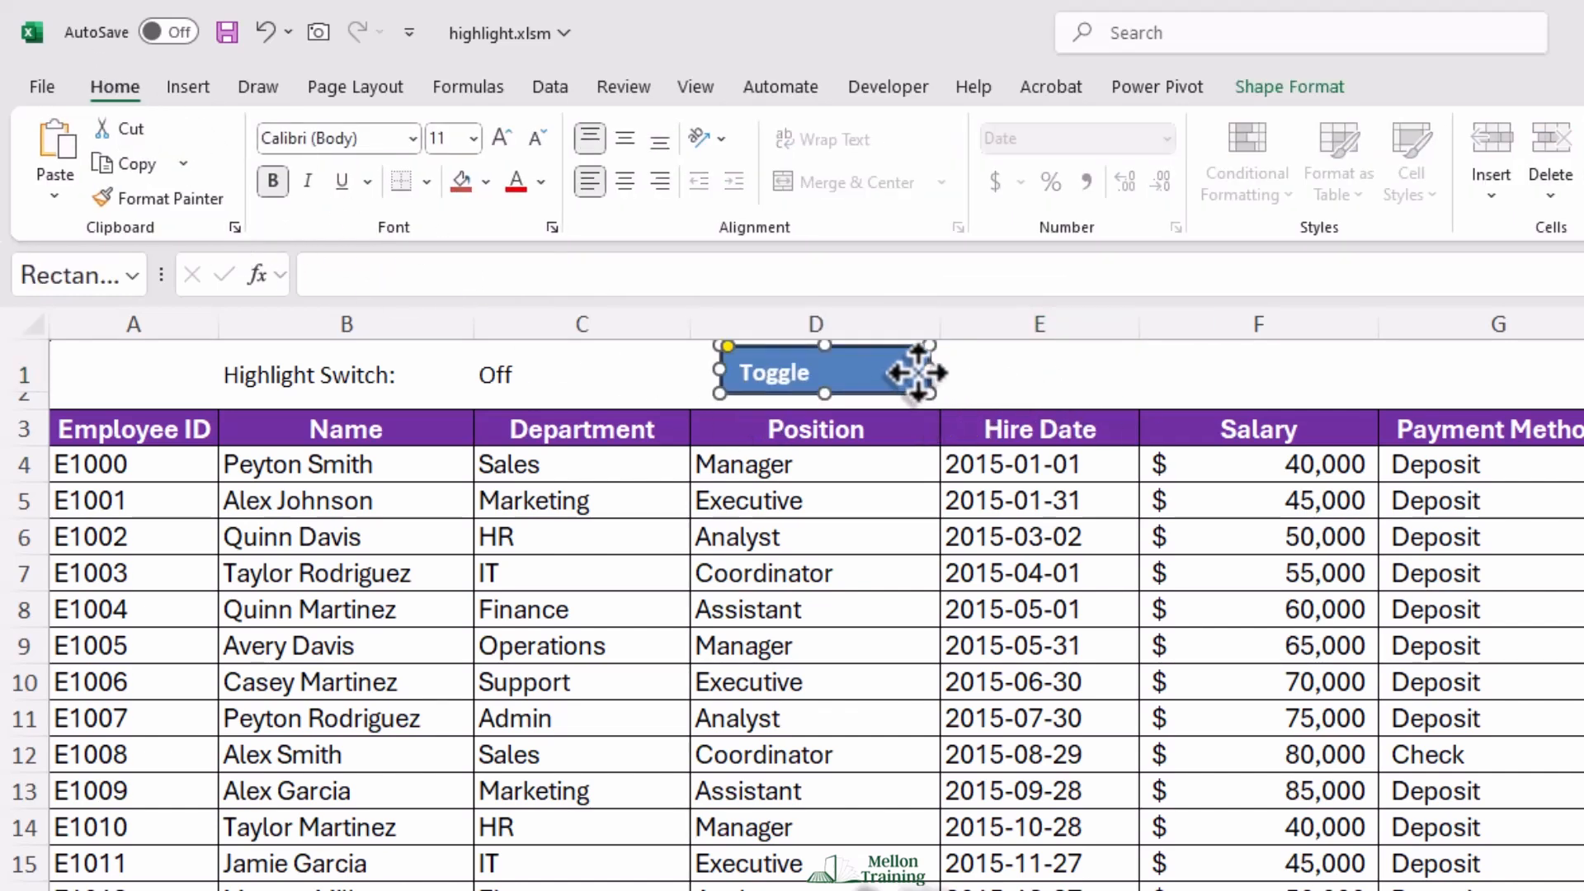
left_click_drag(930, 370, 935, 371)
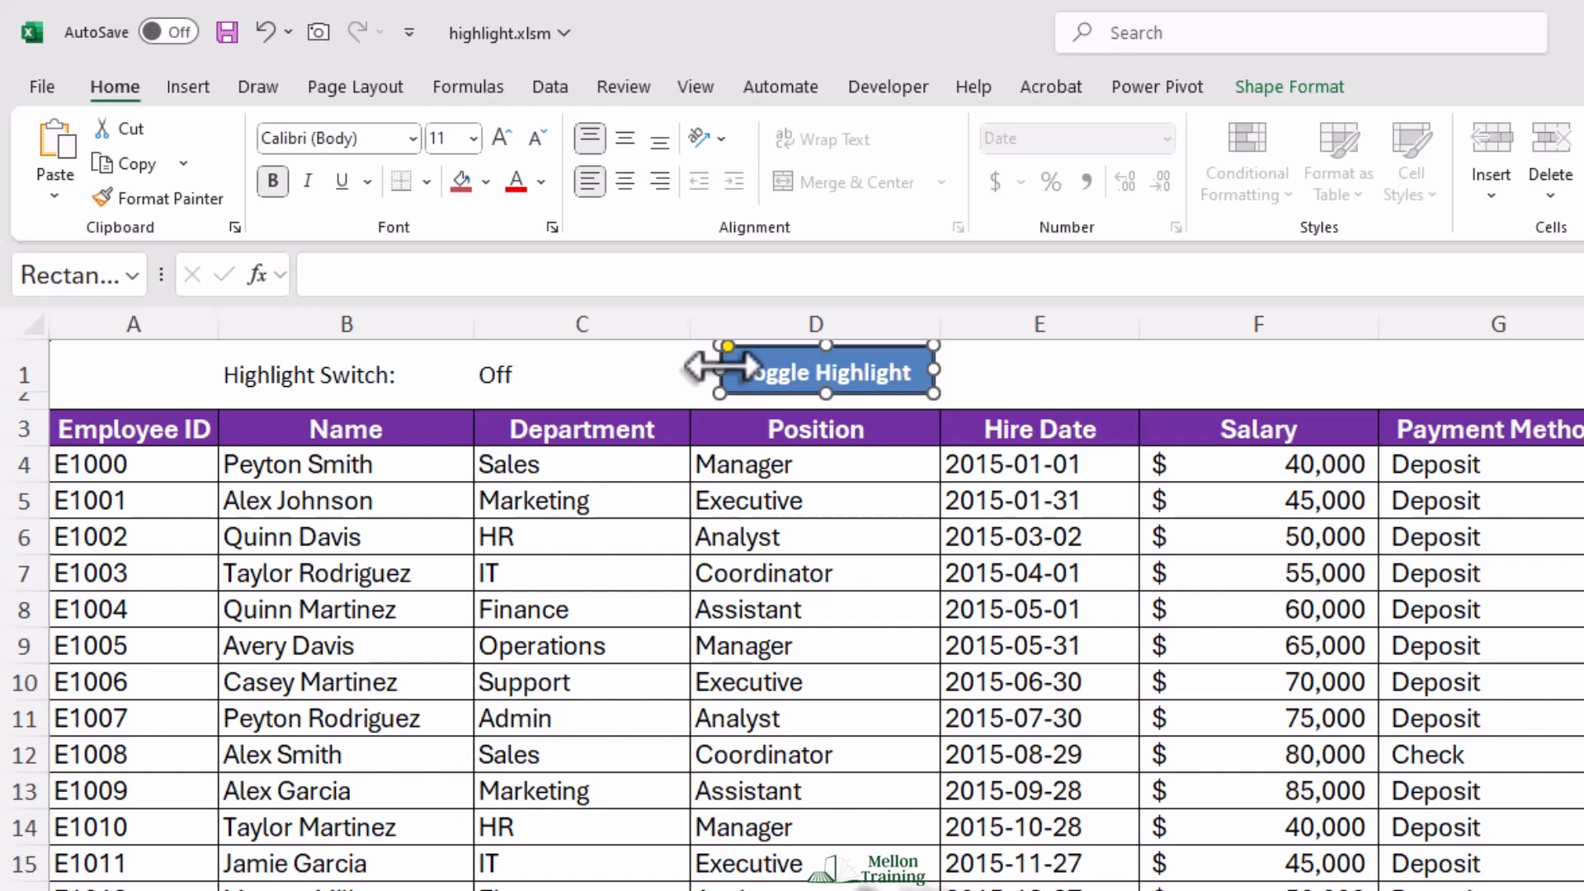
left_click_drag(721, 368, 700, 367)
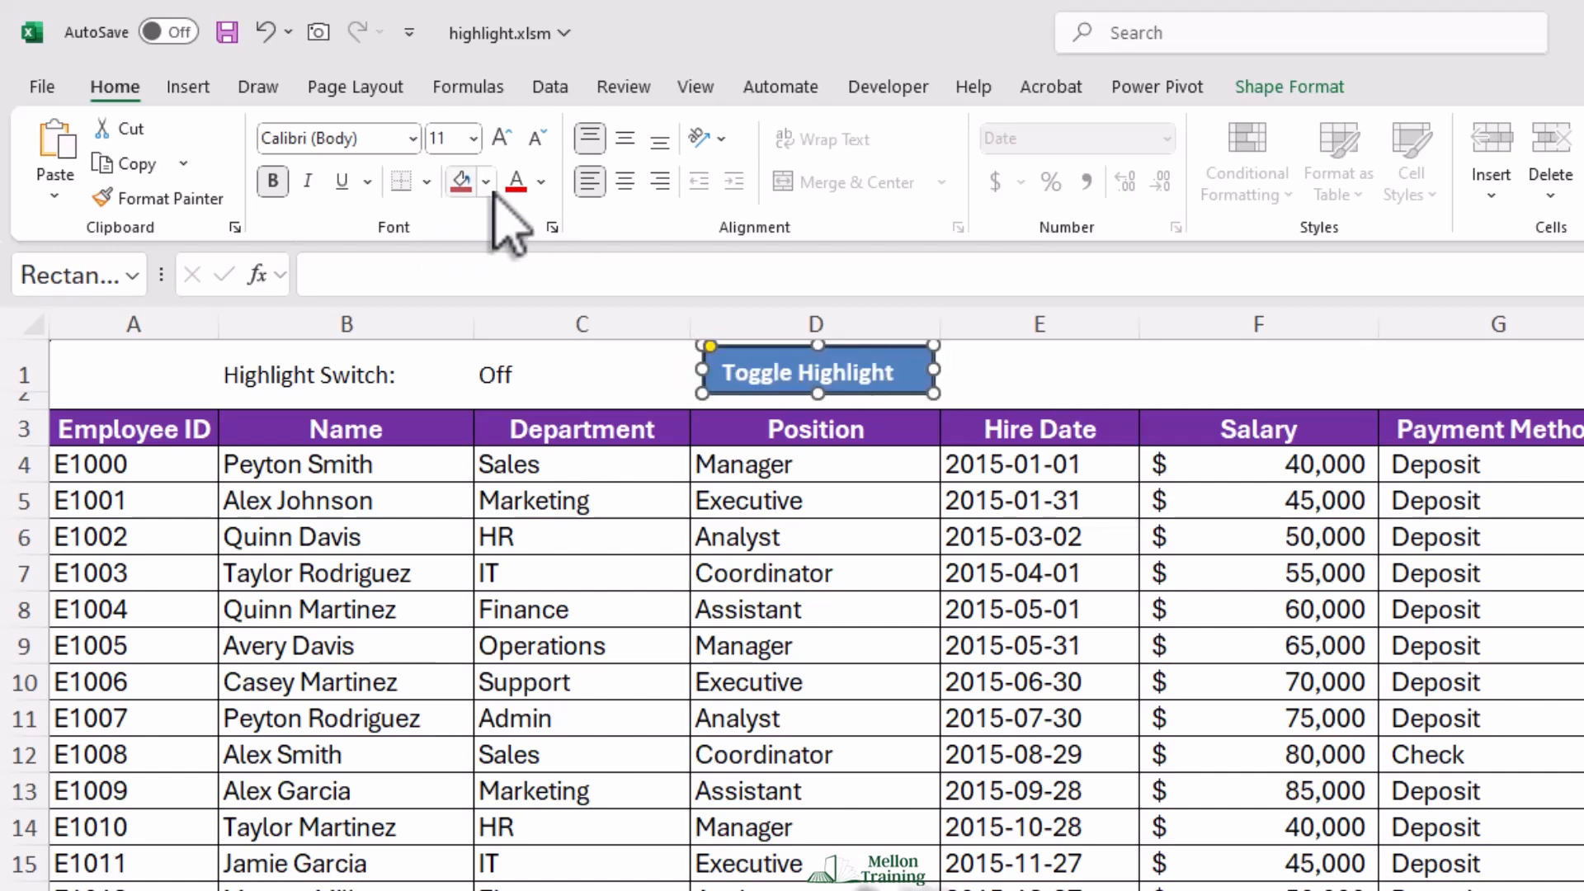
left_click(624, 181)
left_click(1004, 373)
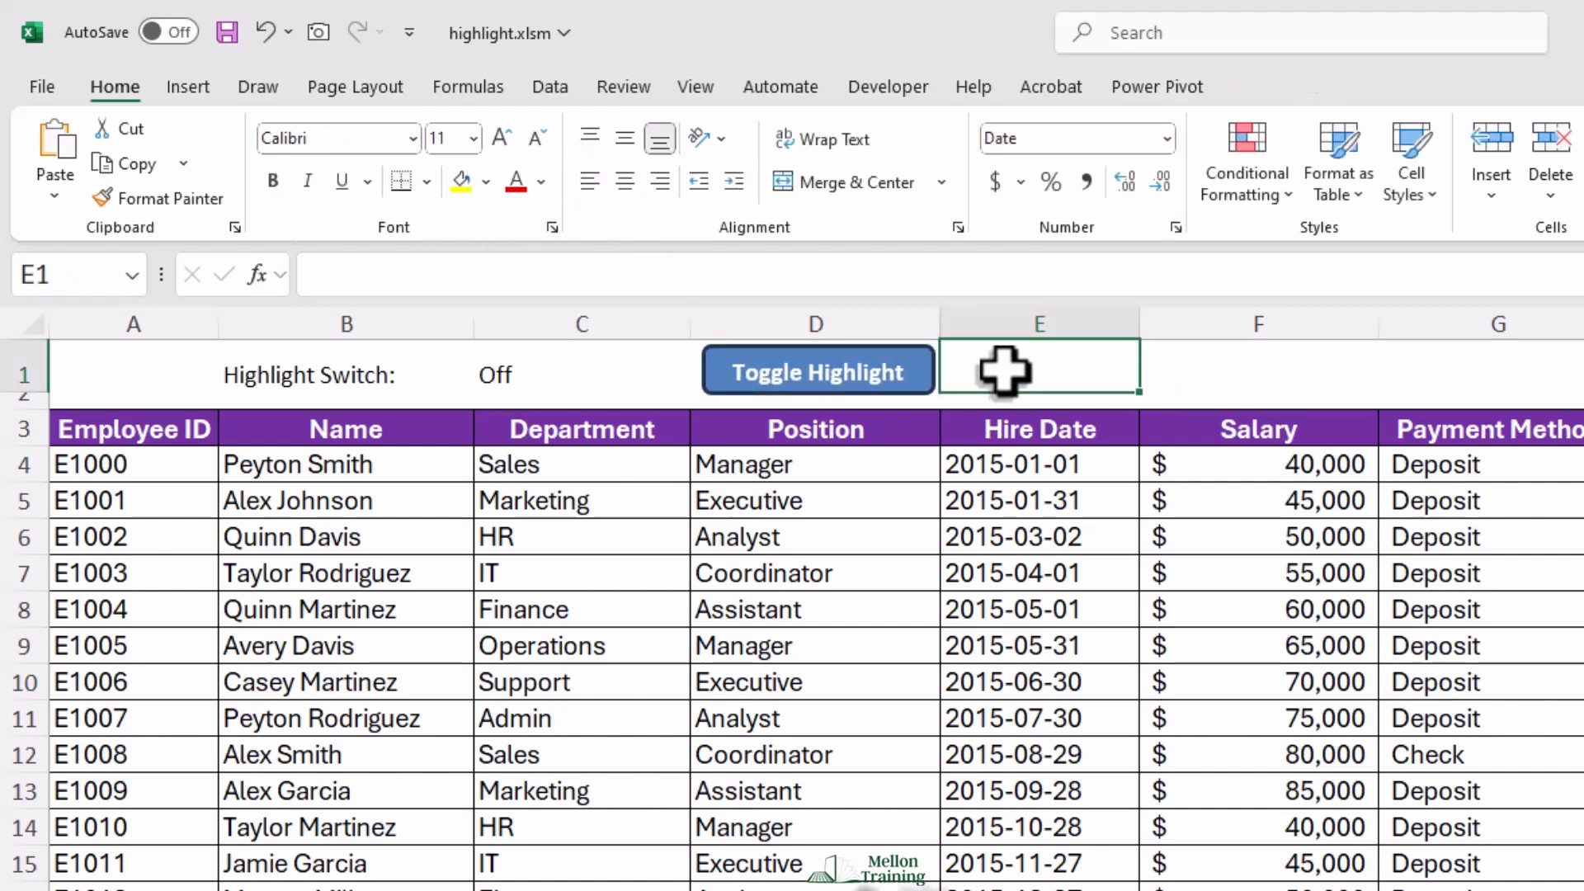
Assign the ToggleHighlight macro to the Toggle Highlight shape
left_click(859, 363, "ctrl")
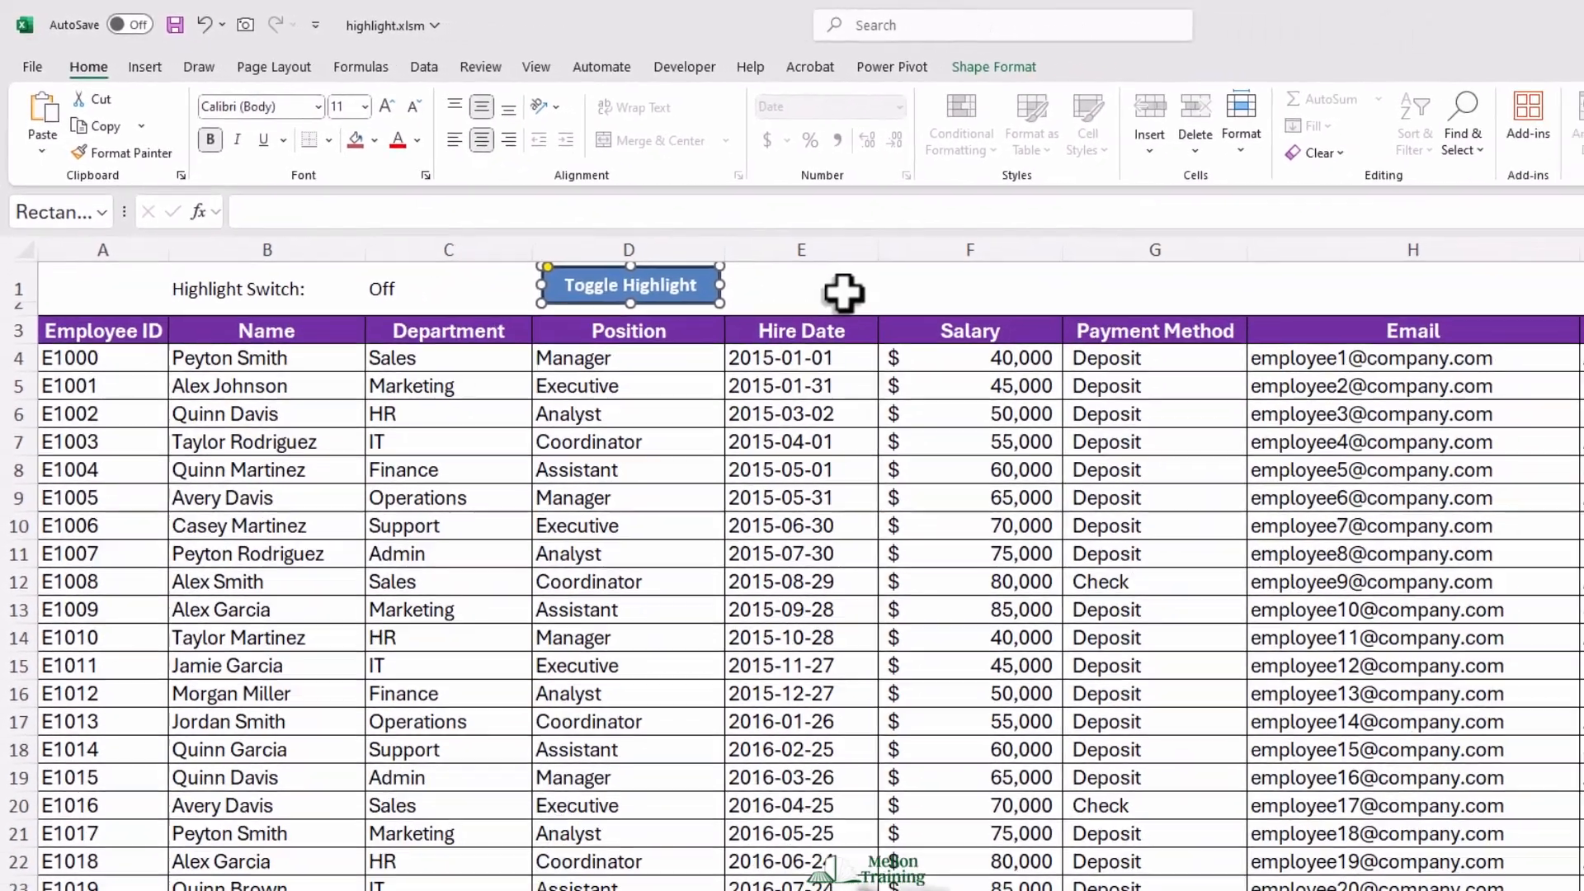
left_click(1014, 357)
right_click(711, 276)
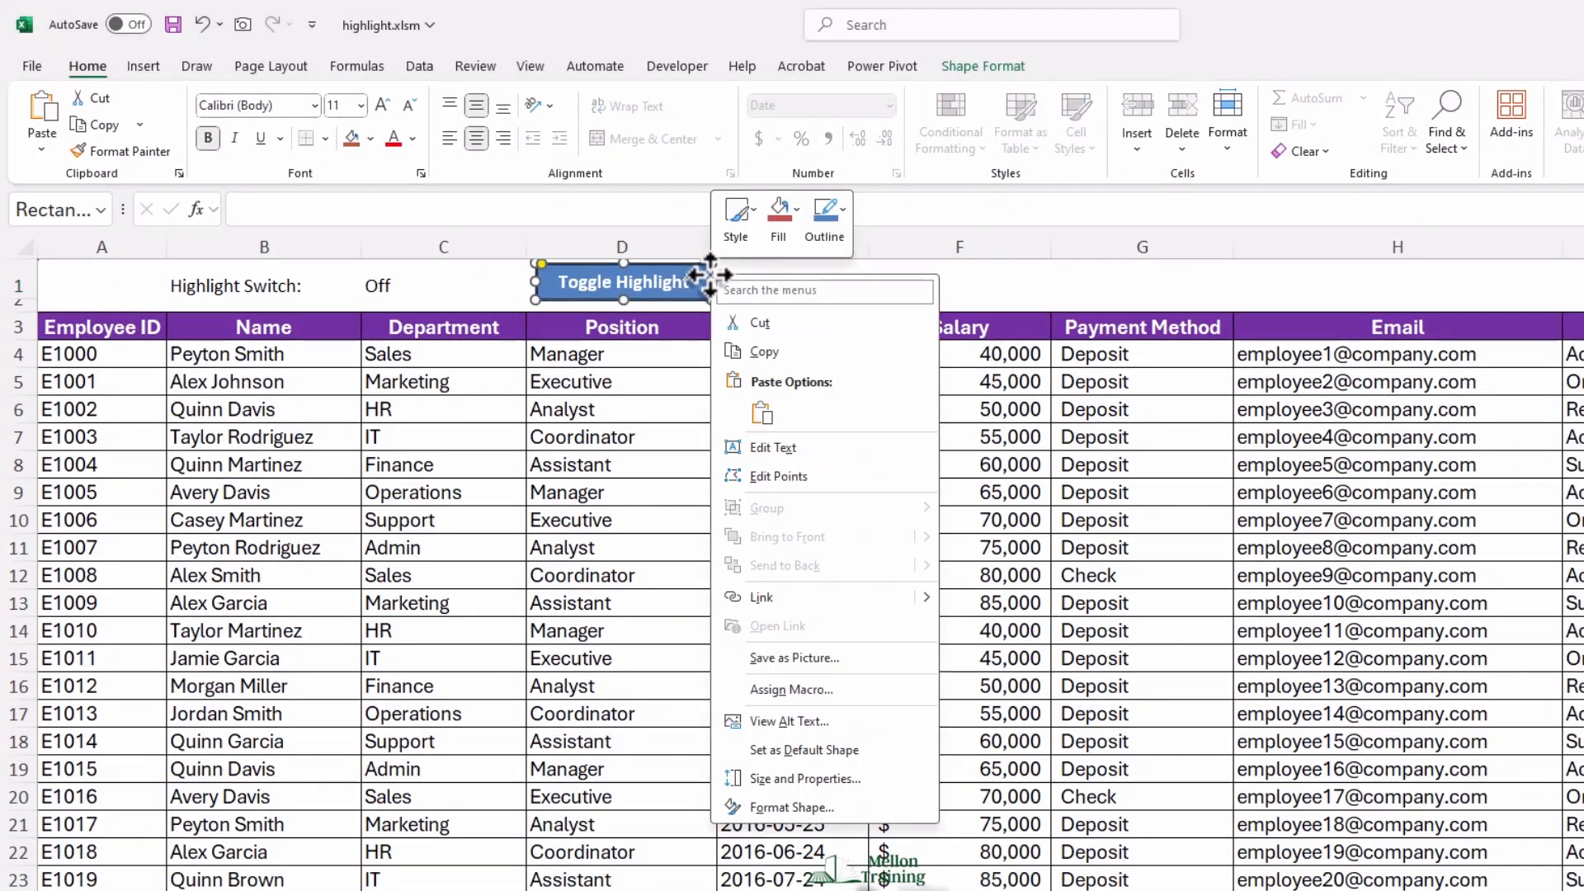
left_click(850, 694)
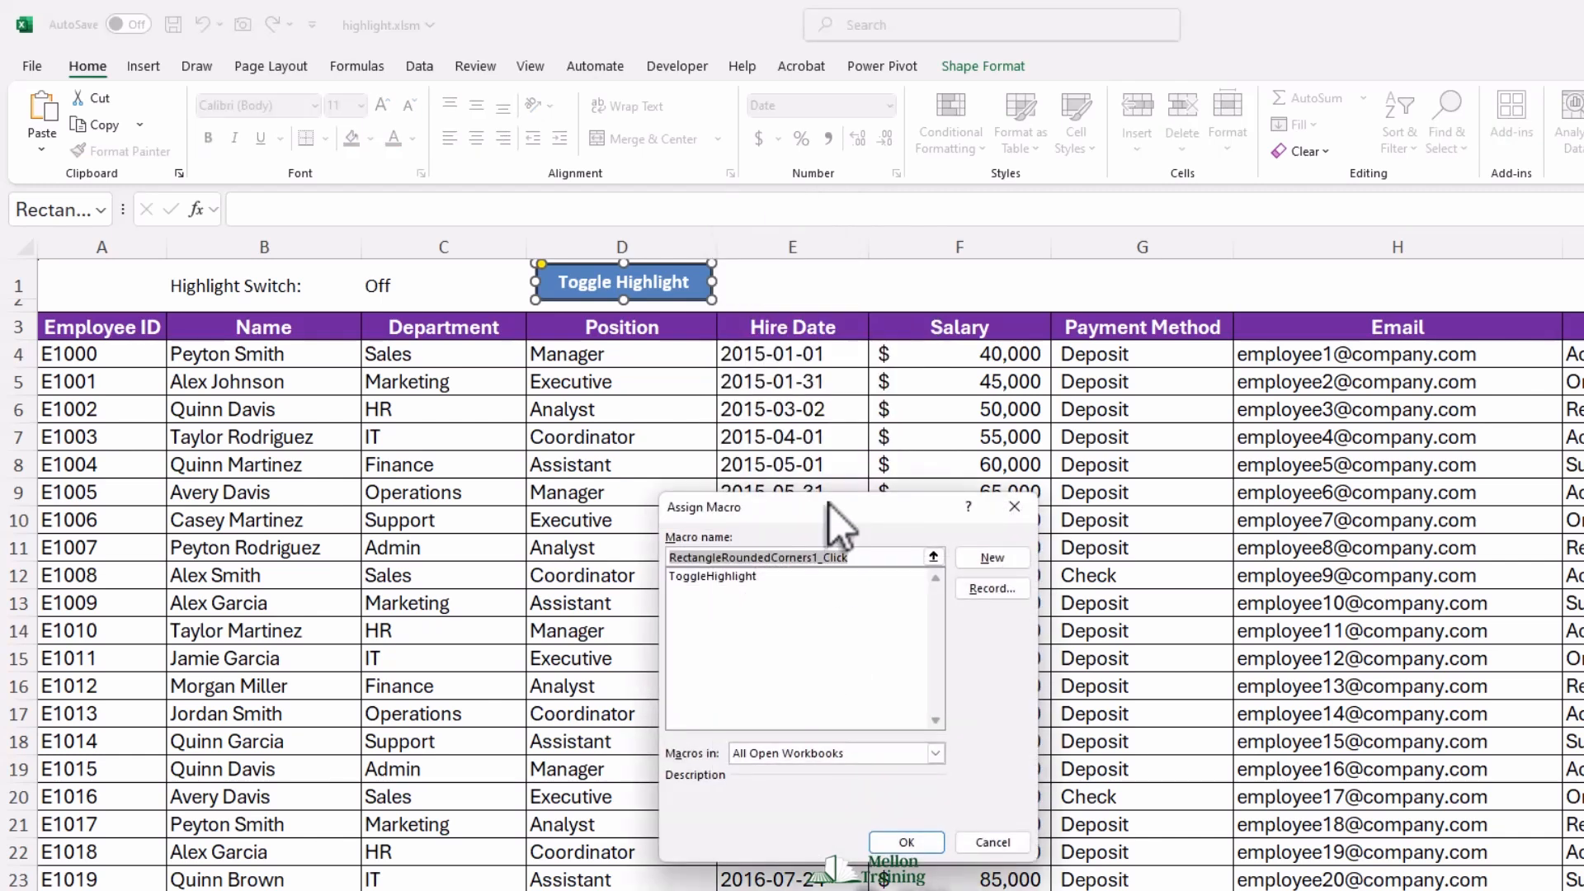
left_click(735, 577)
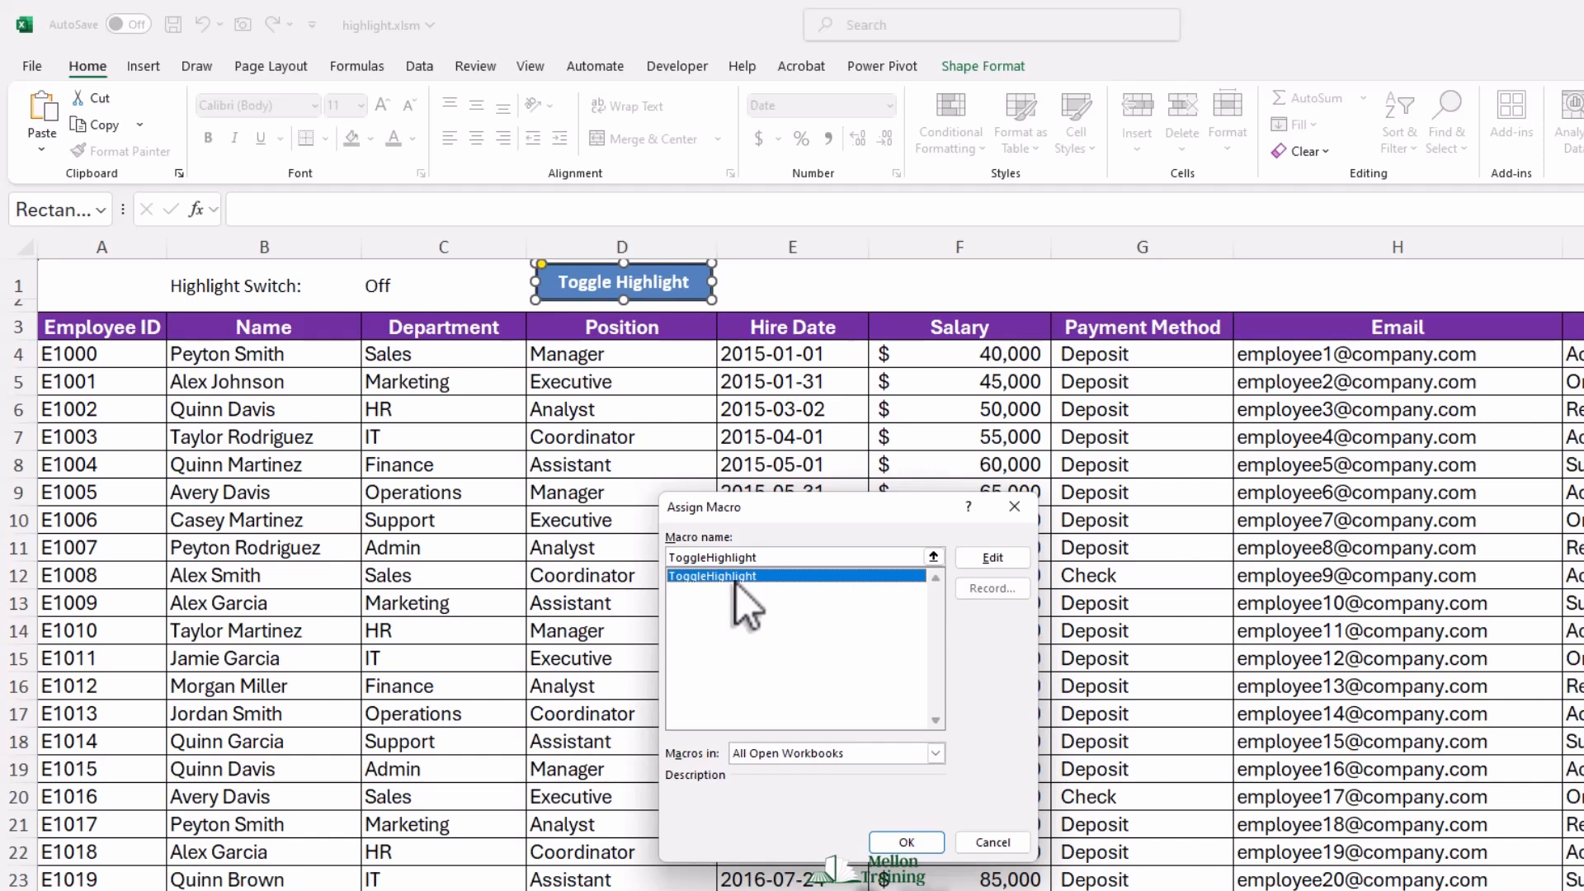
left_click(907, 842)
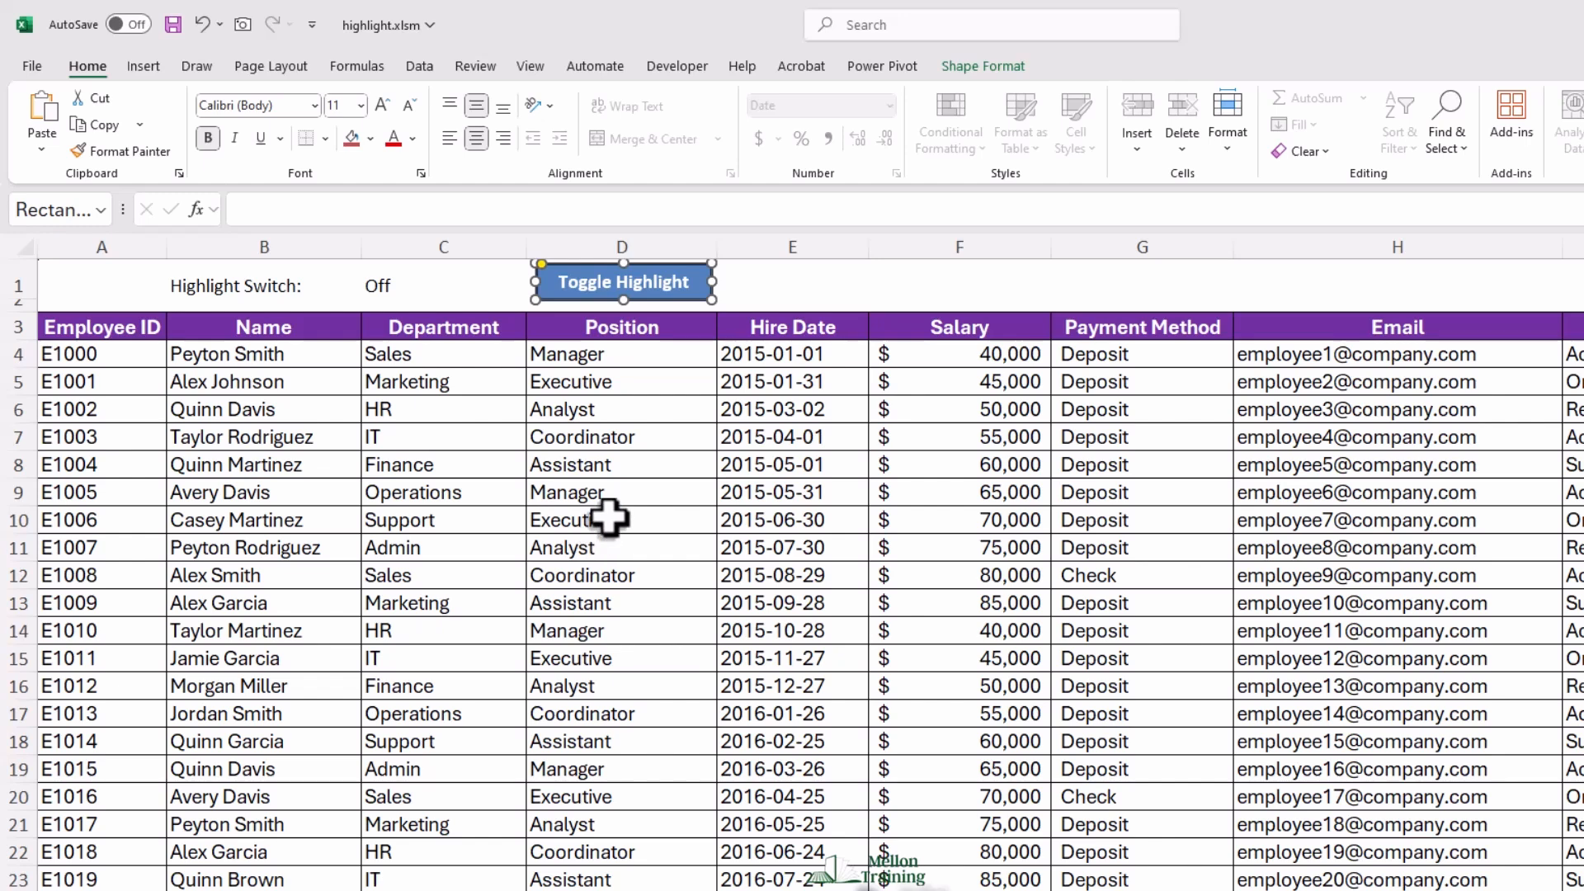
Switch the highlight on with the Toggle Highlight shape while D9 is selected, and test the crosshair on cells across the table
left_click(625, 497)
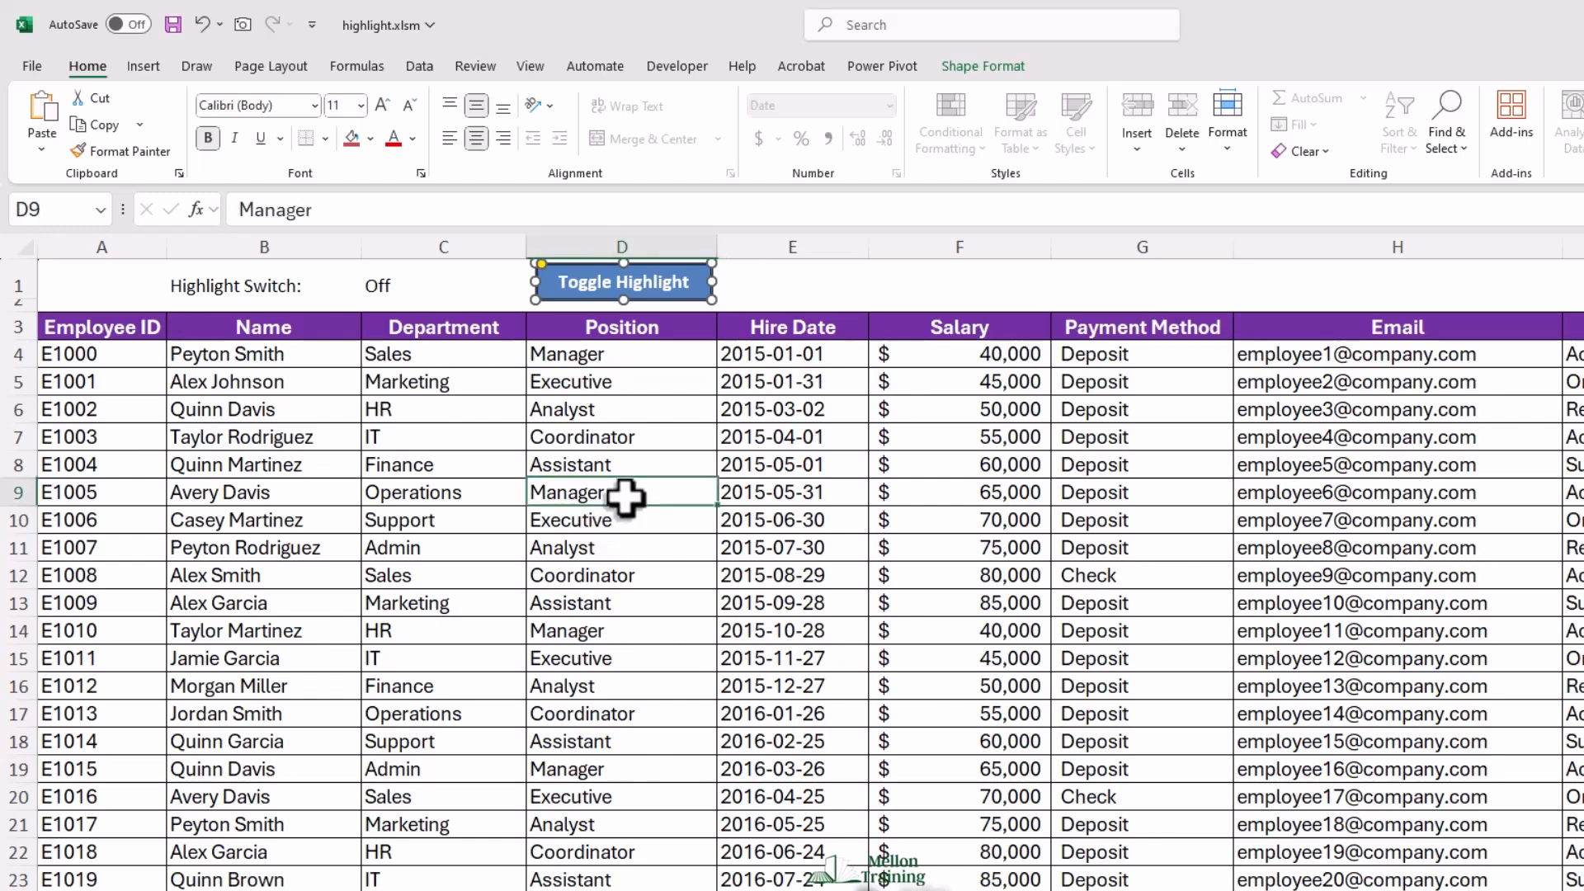
left_click(696, 297)
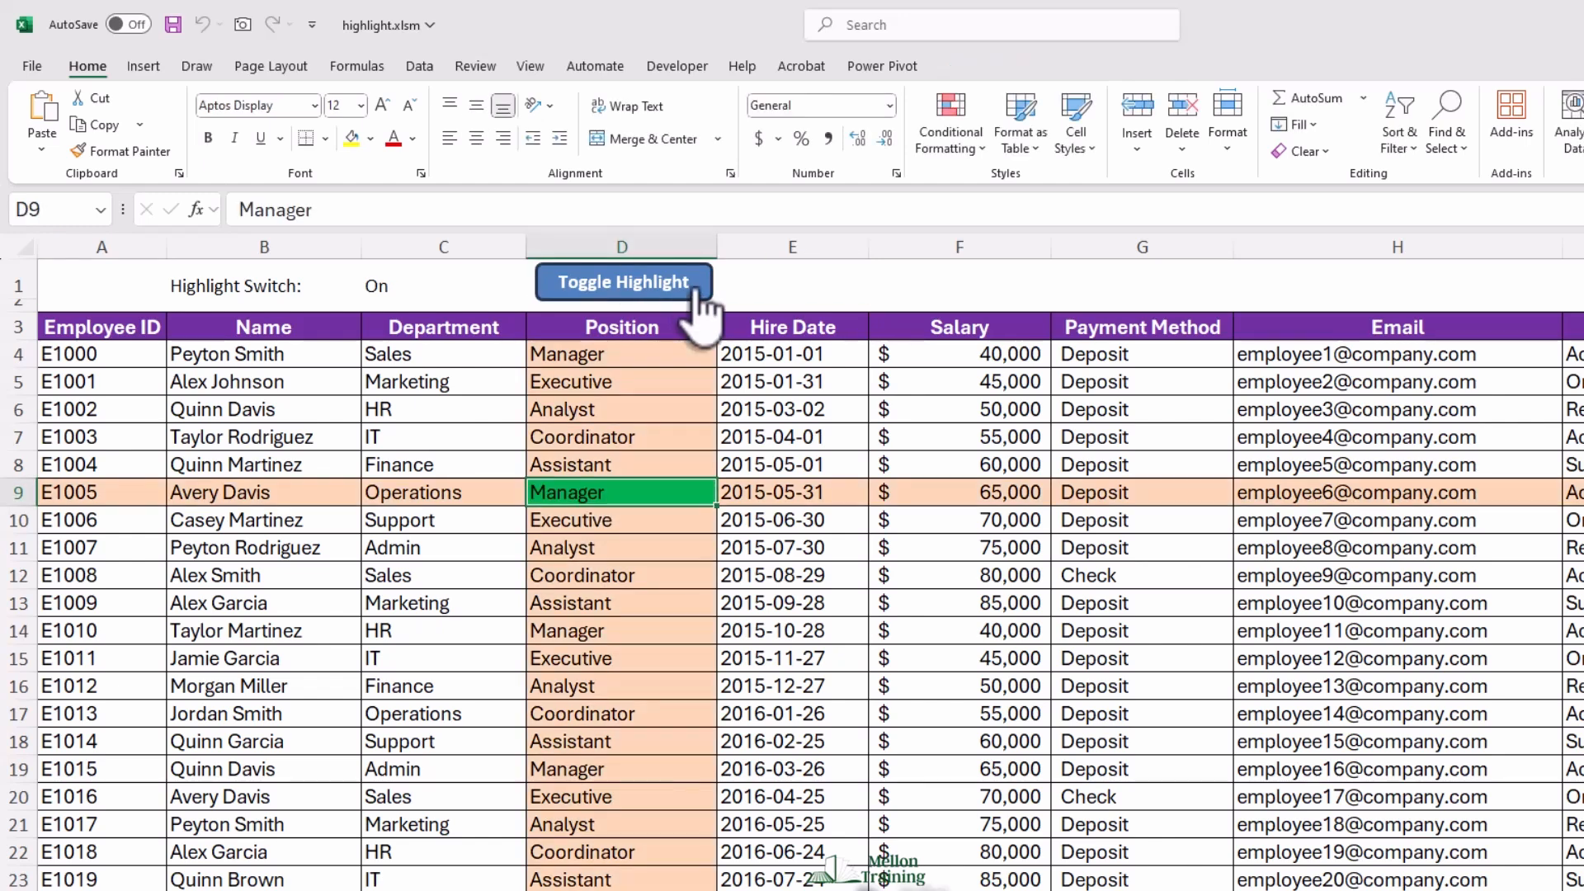
left_click(395, 436)
left_click(236, 660)
left_click(687, 627)
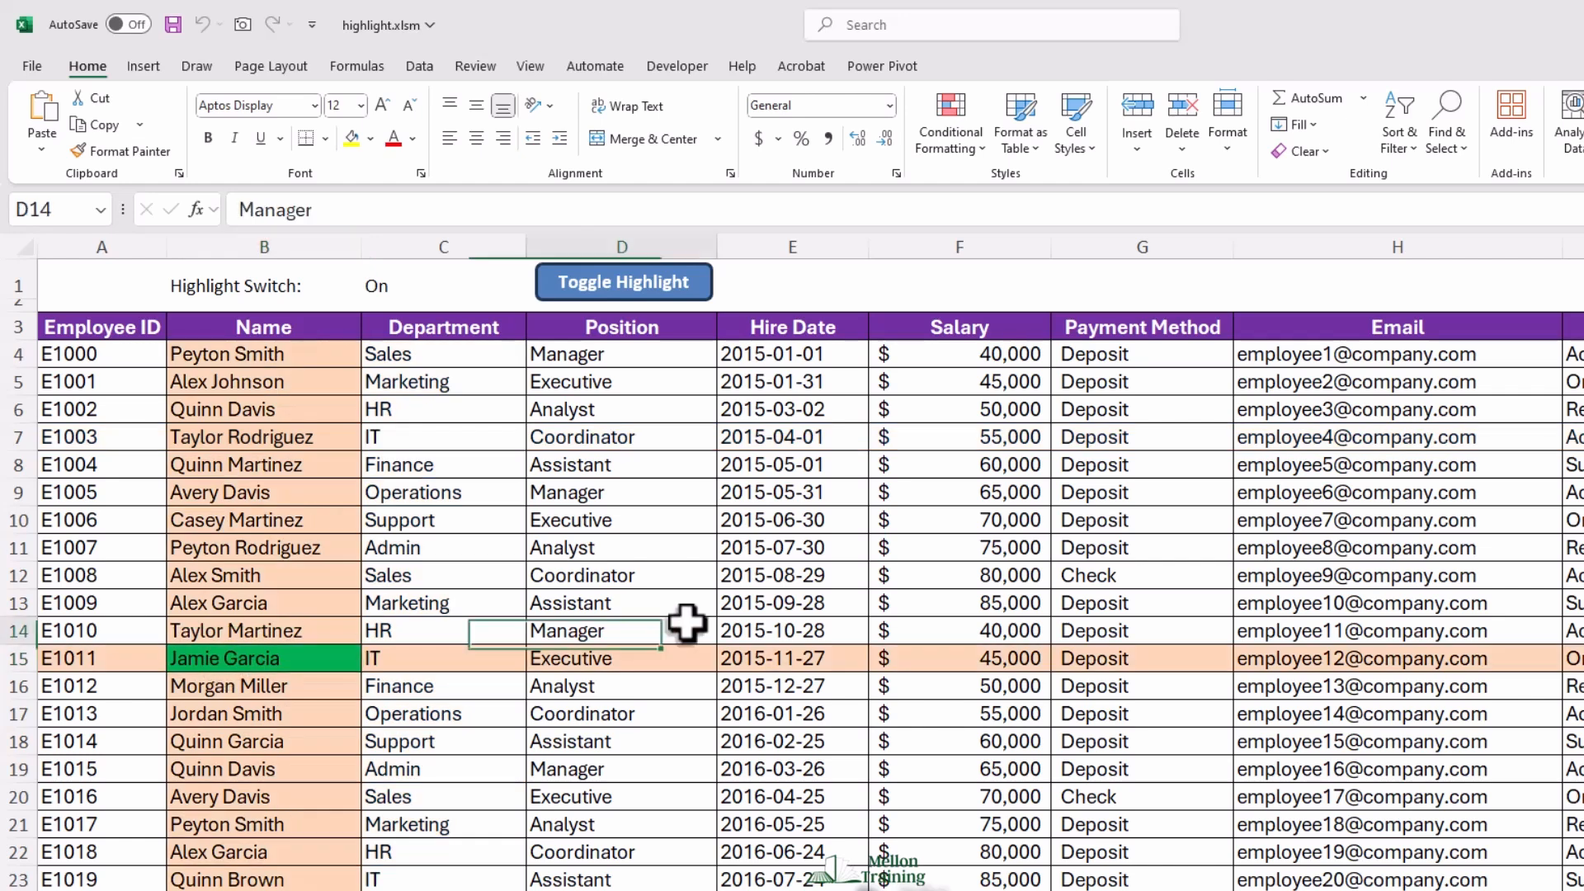
left_click(982, 554)
left_click(430, 718)
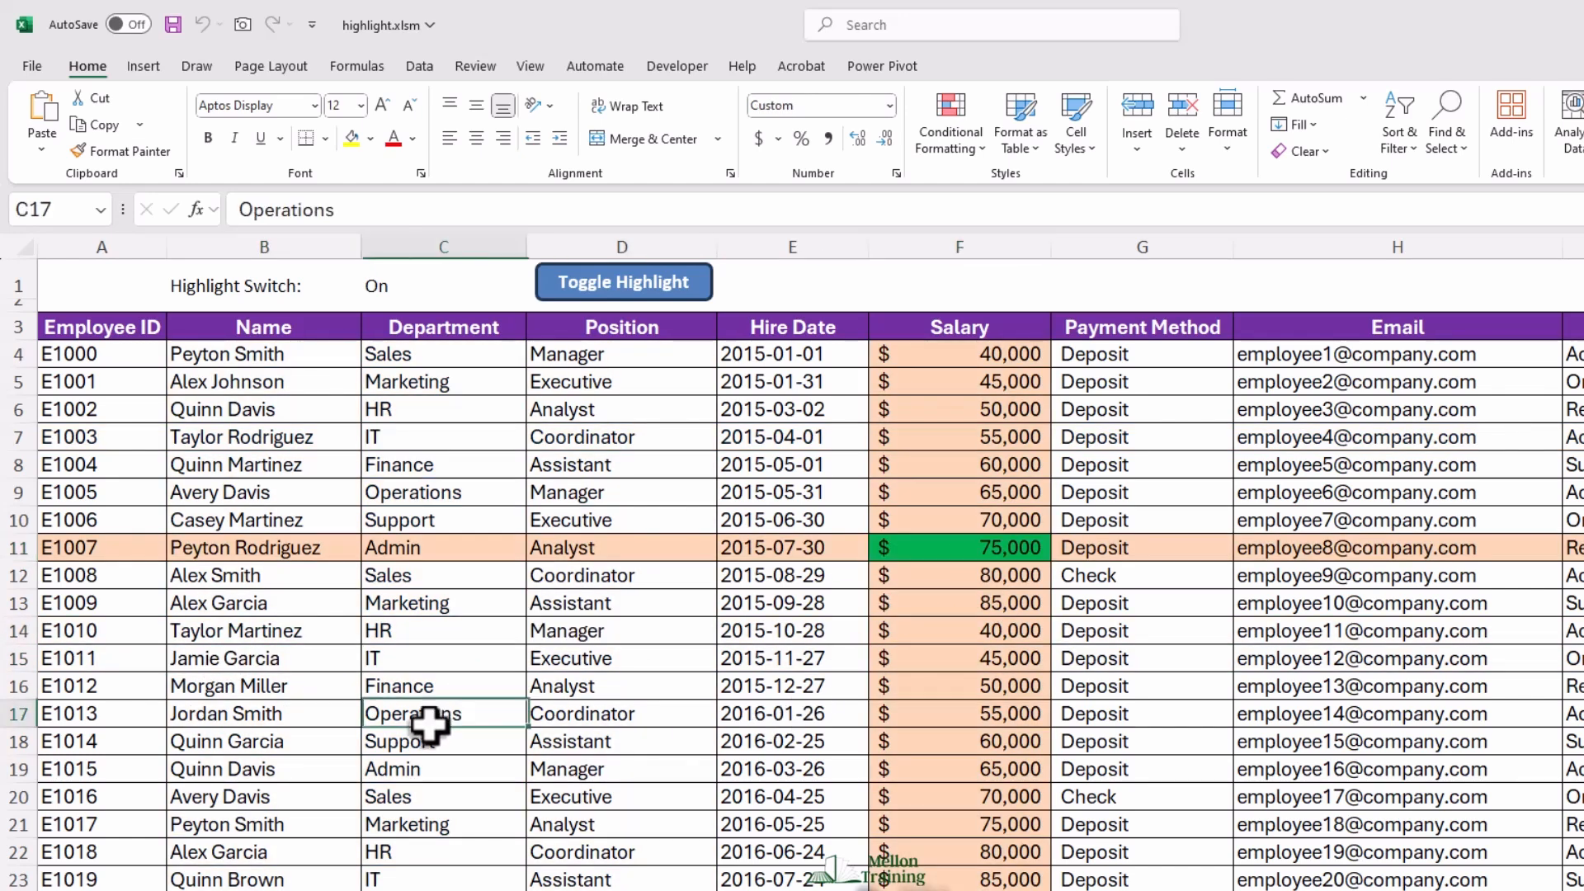
left_click(456, 578)
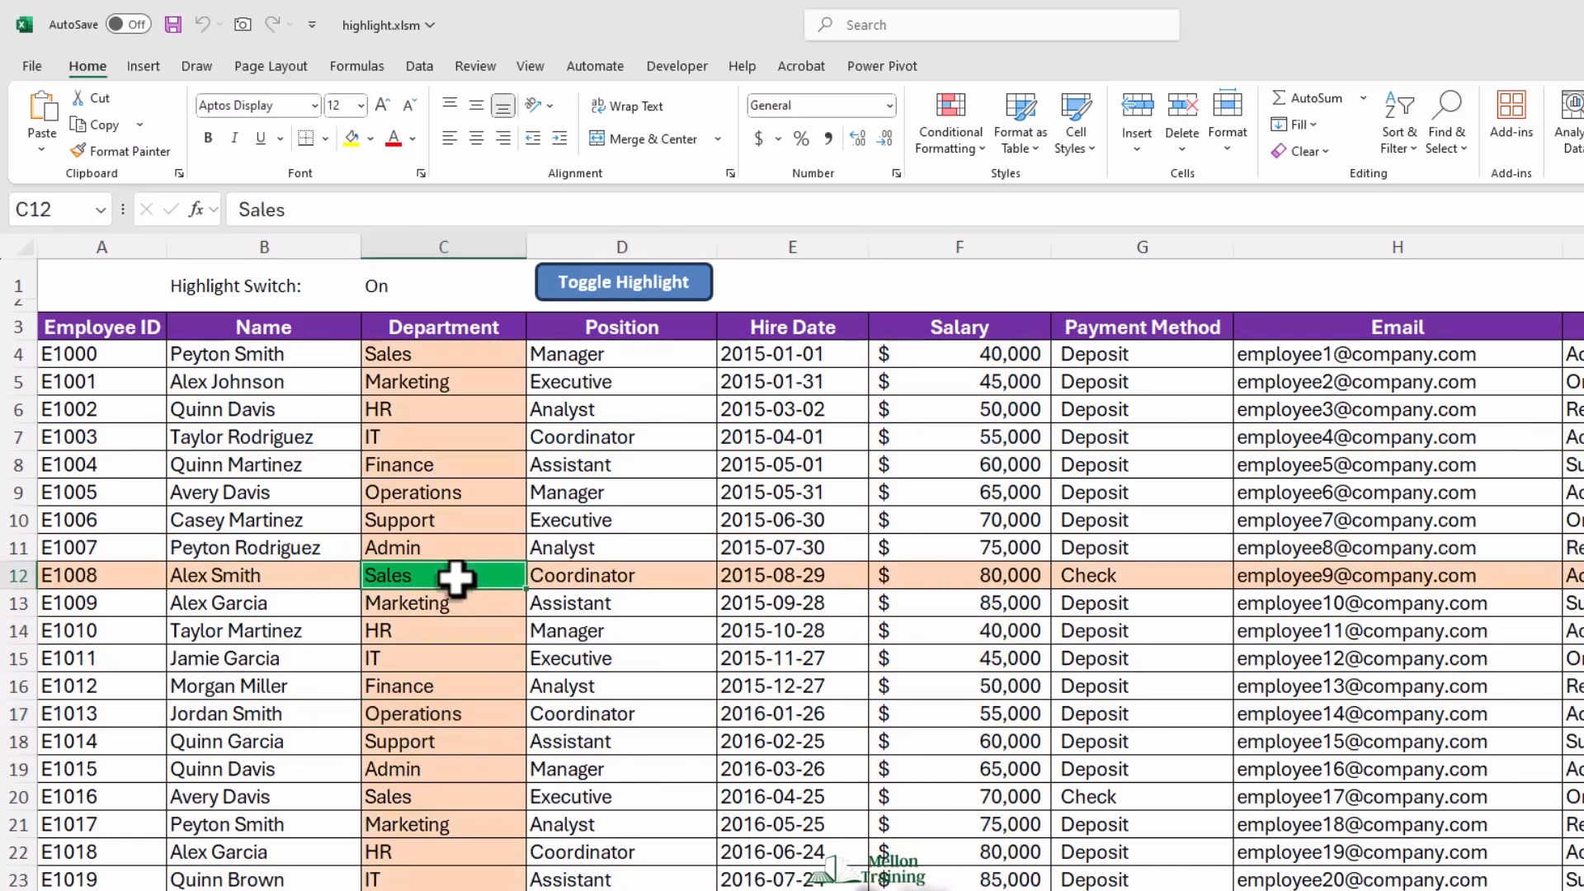
Switch the highlight off with the Toggle Highlight shape and select several table cells to test the Off state
left_click(669, 288)
left_click(418, 543)
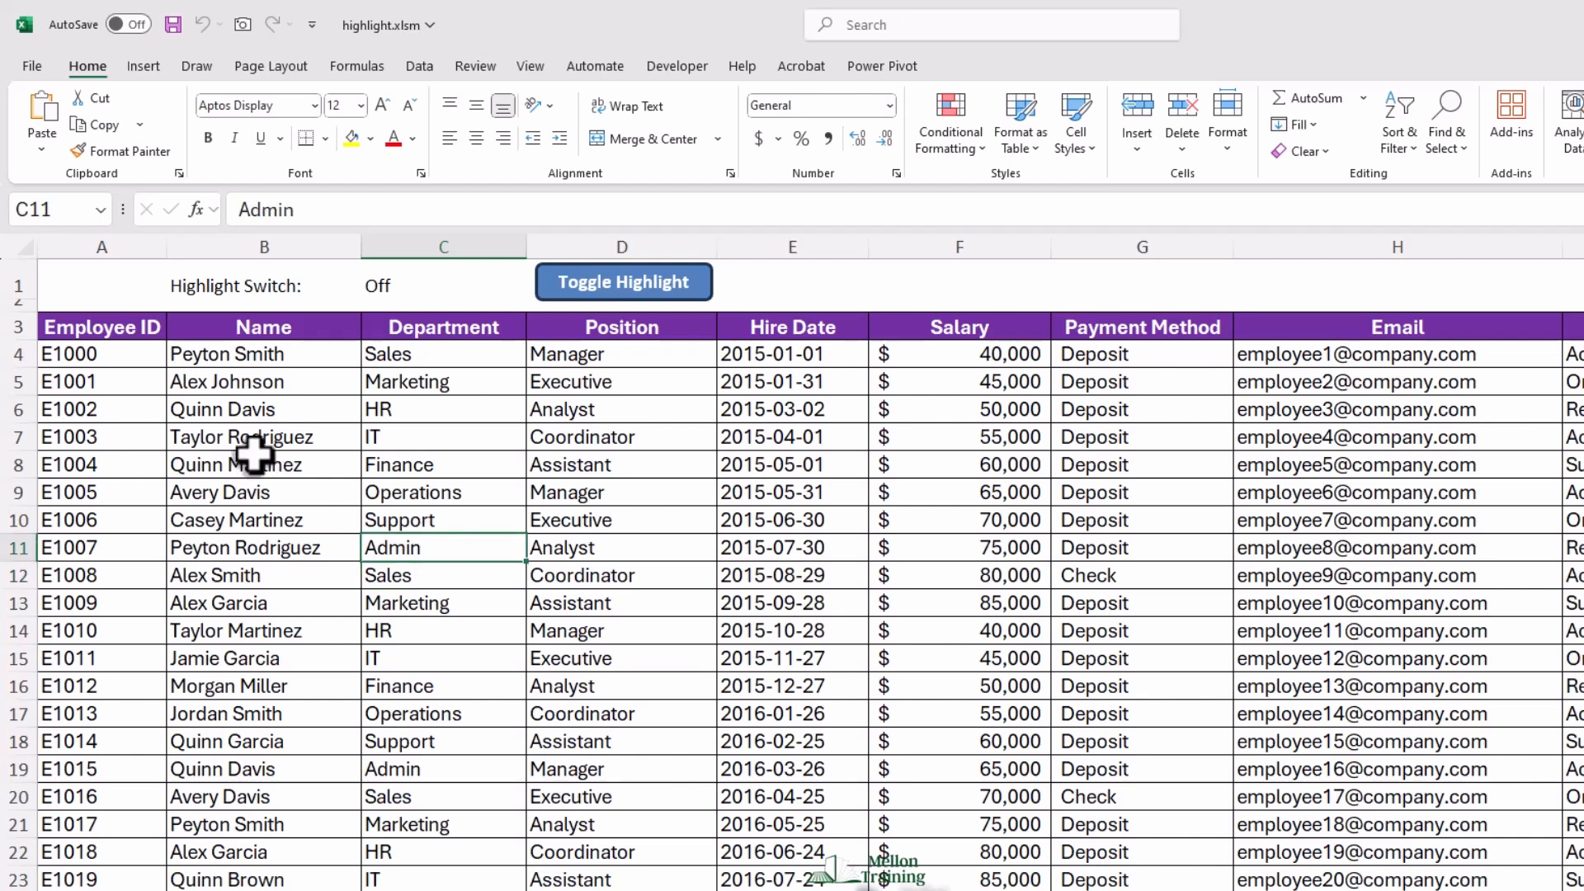
left_click(254, 454)
left_click(481, 428)
left_click(739, 471)
left_click(627, 685)
left_click(335, 546)
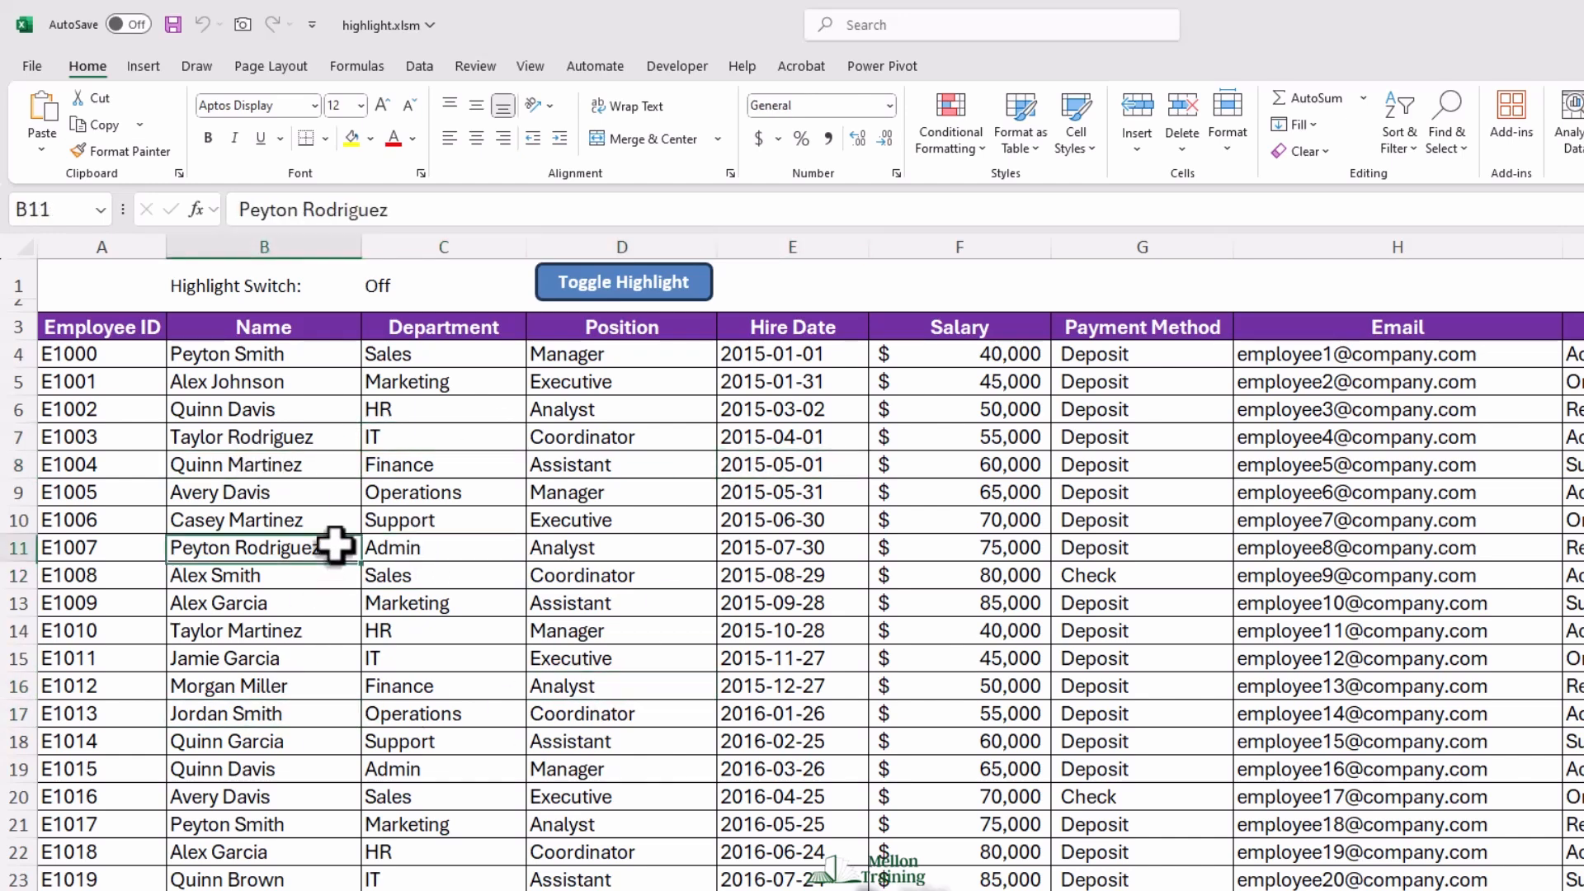
Switch the highlight back on with the Toggle Highlight shape and save the workbook
left_click(678, 291)
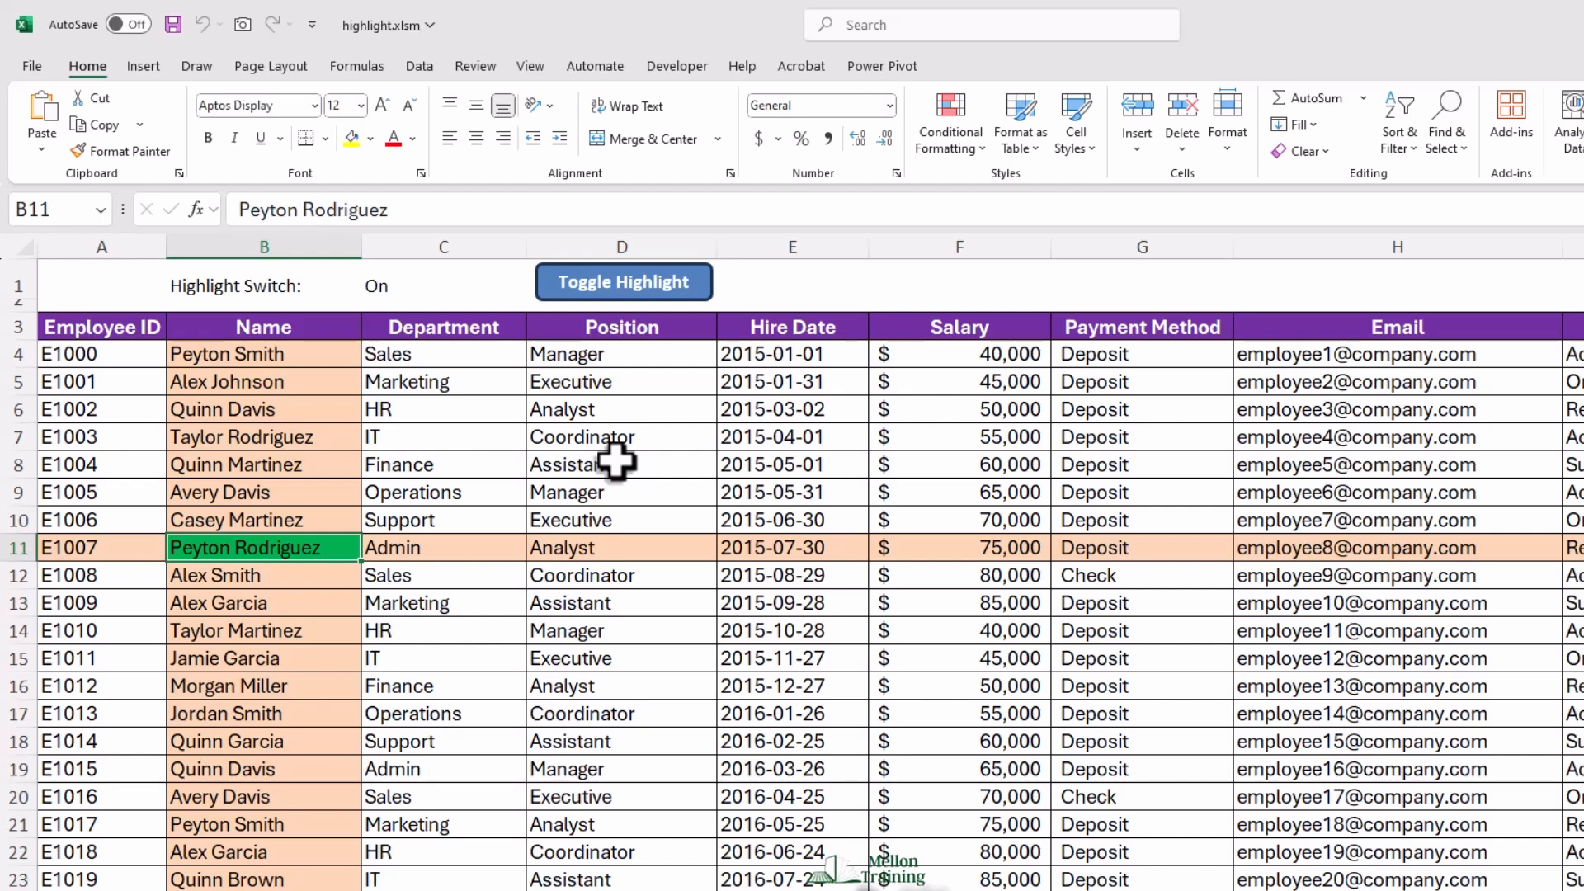
left_click(178, 32)
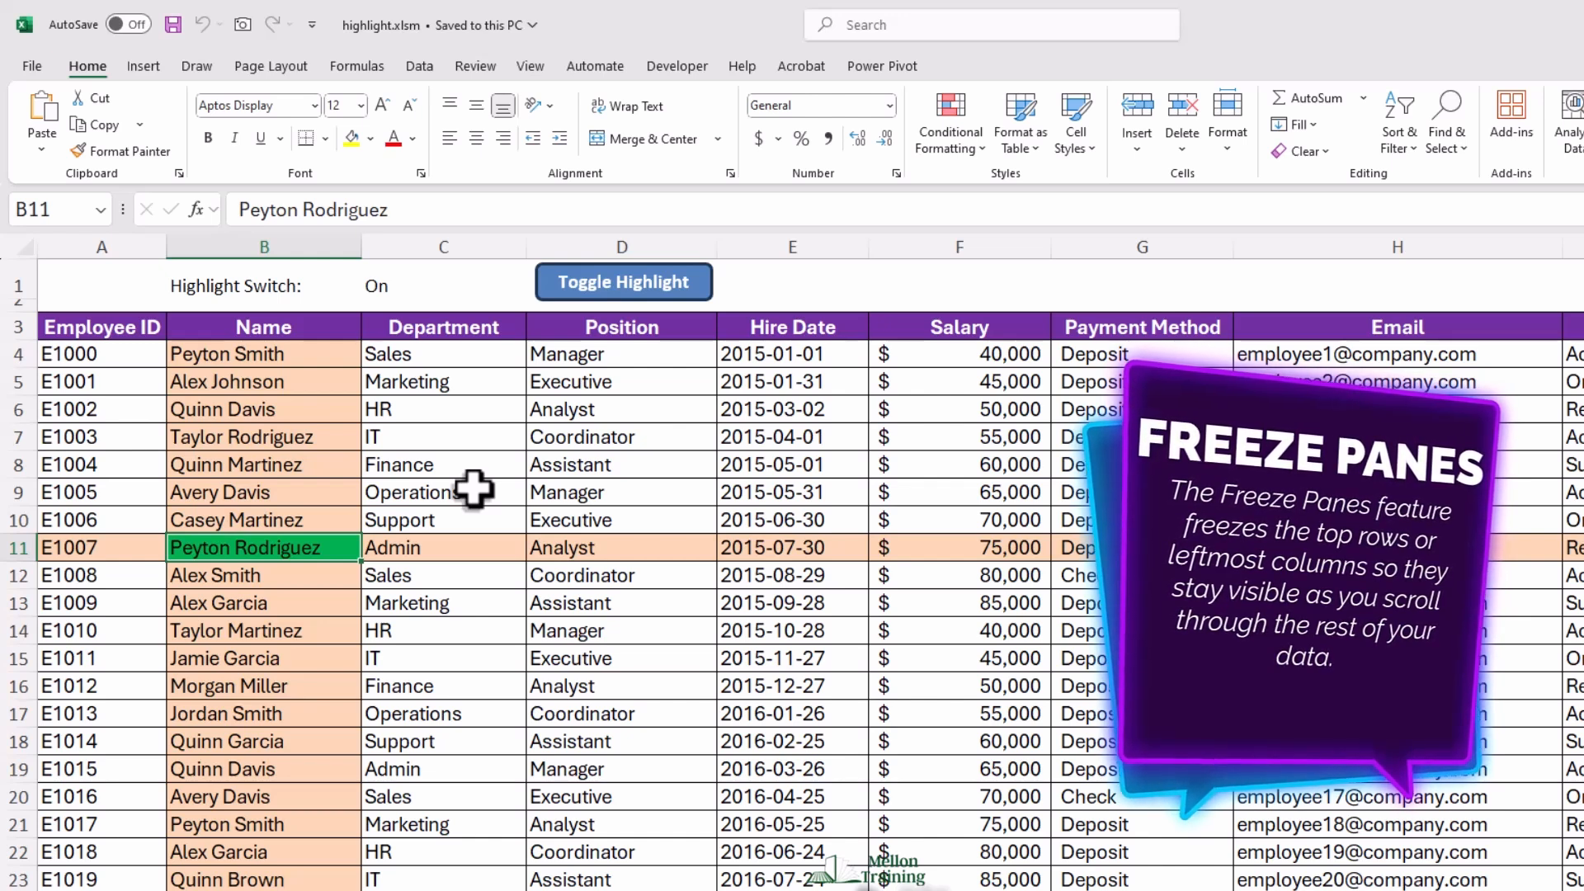
Freeze the rows above and the column before cell B4, keeping the header rows and Employee ID column in view
left_click(261, 356)
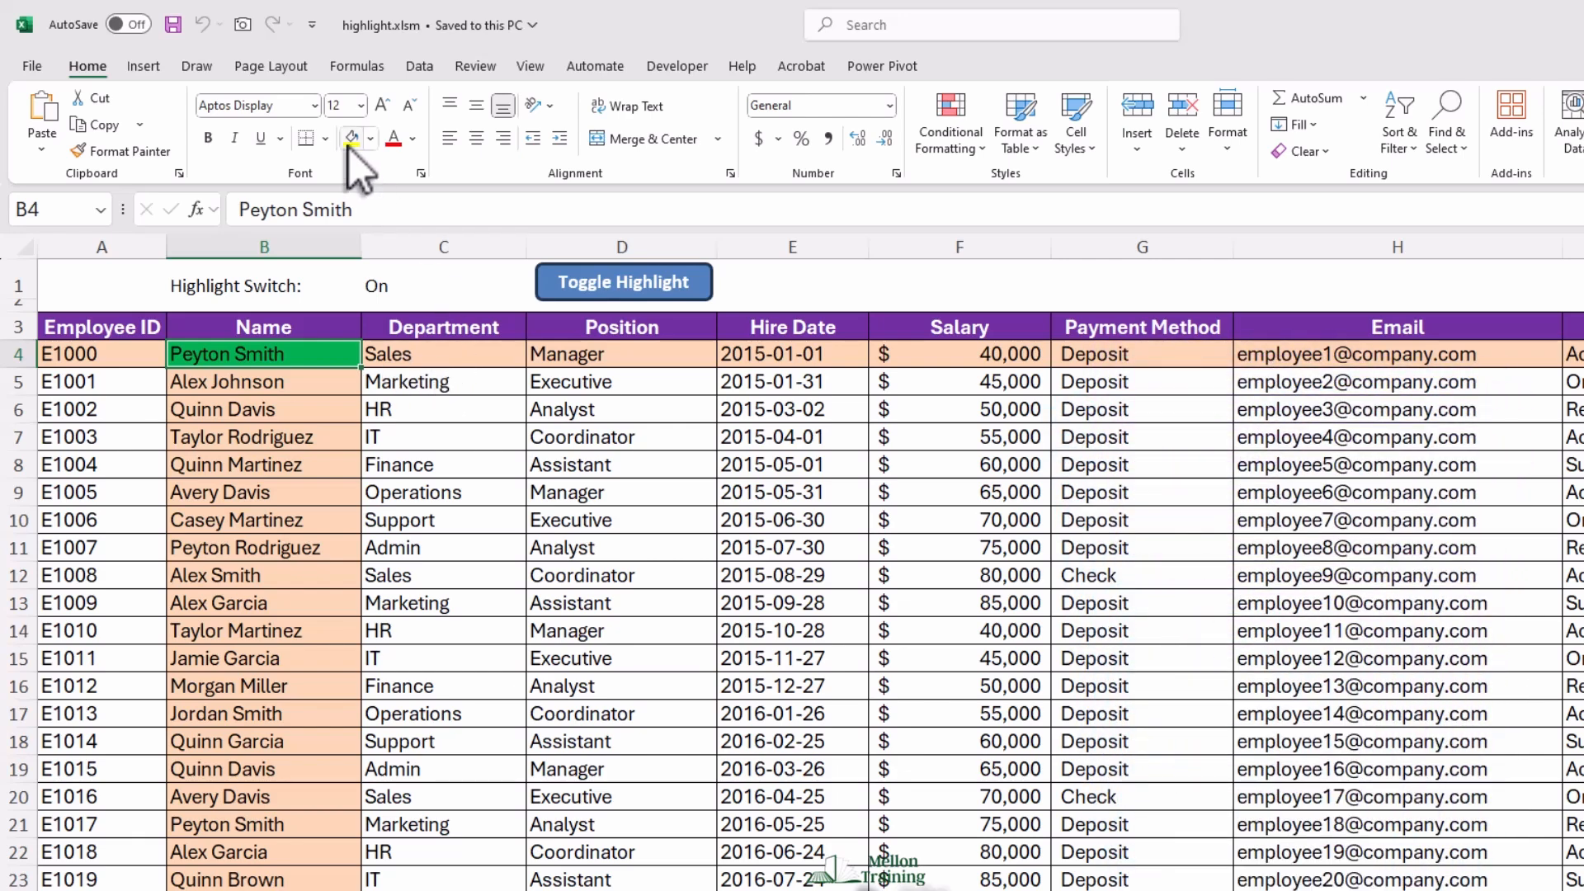
left_click(538, 67)
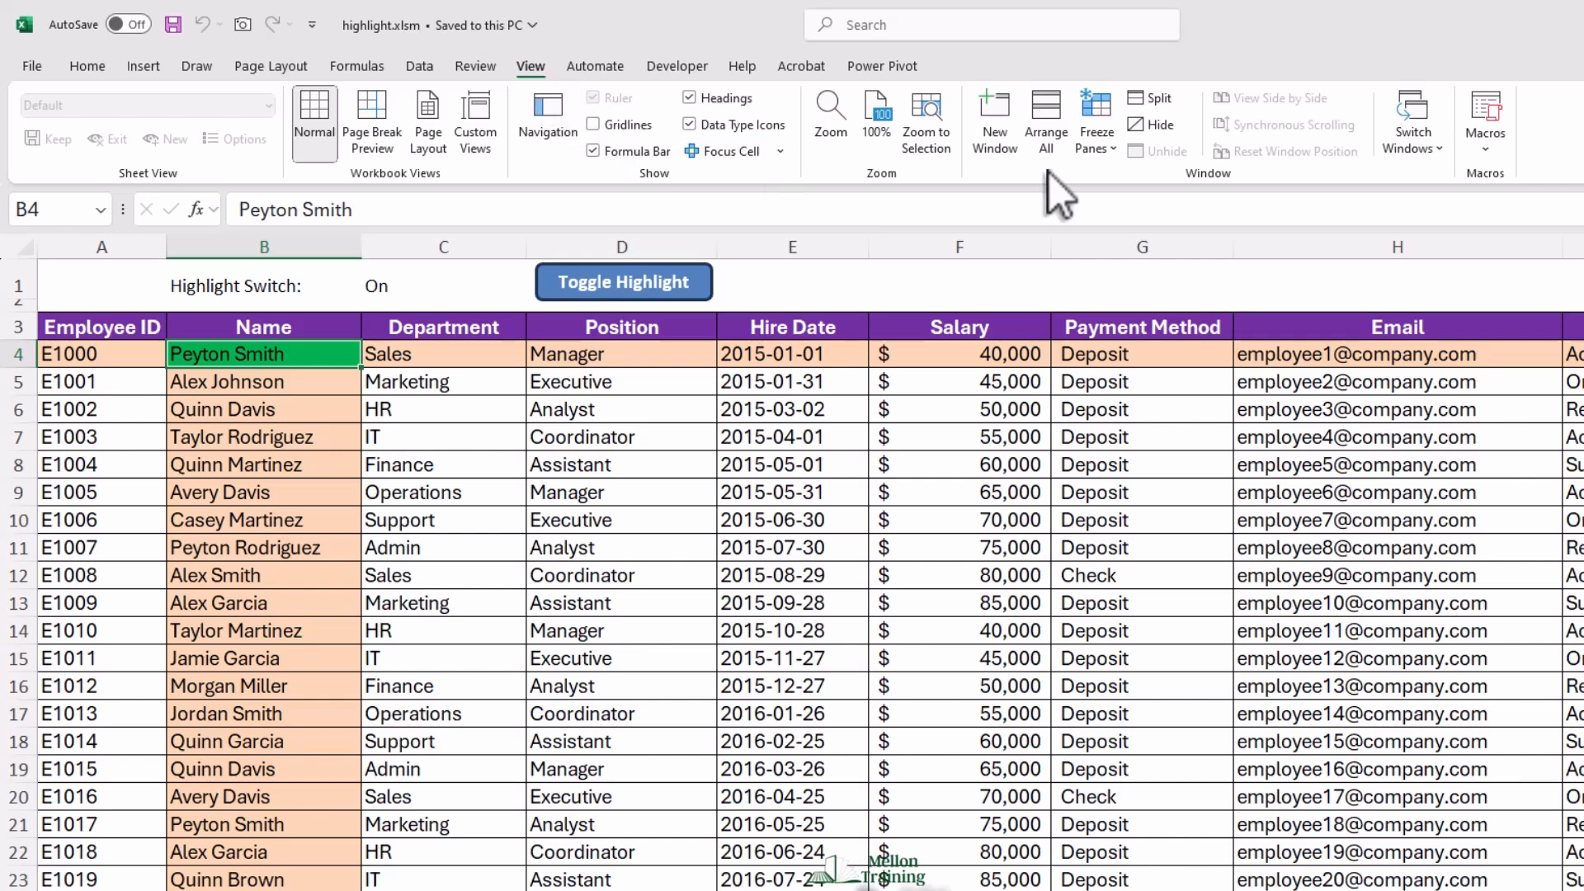
left_click(1111, 153)
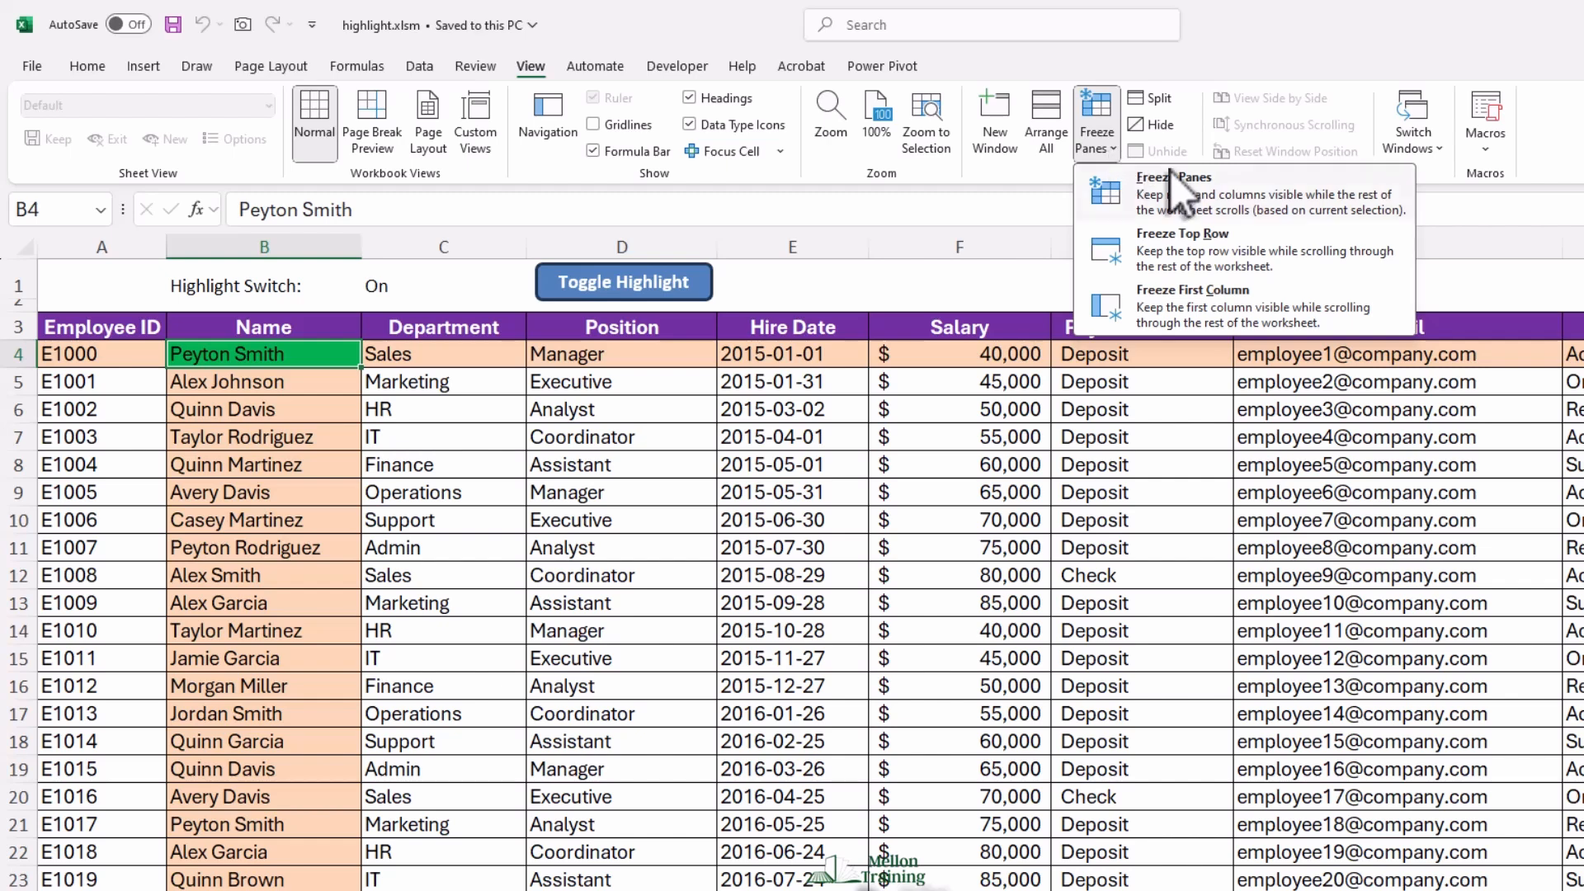
left_click(1244, 186)
scroll(782, 621, "down", 7)
scroll(783, 621, "down", 4)
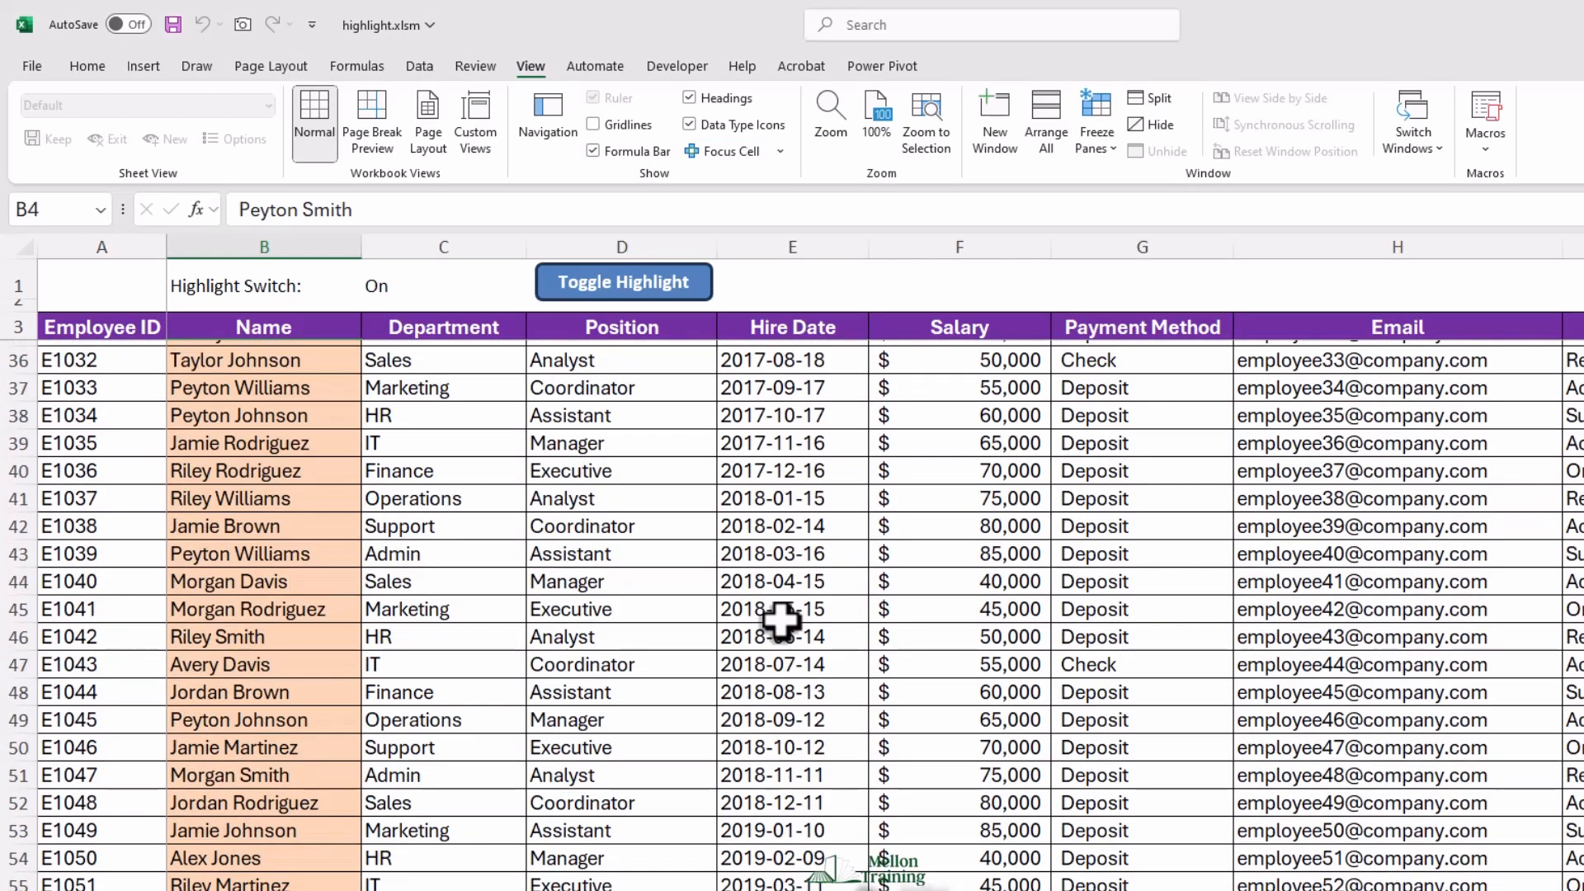
scroll(783, 621, "up", 11)
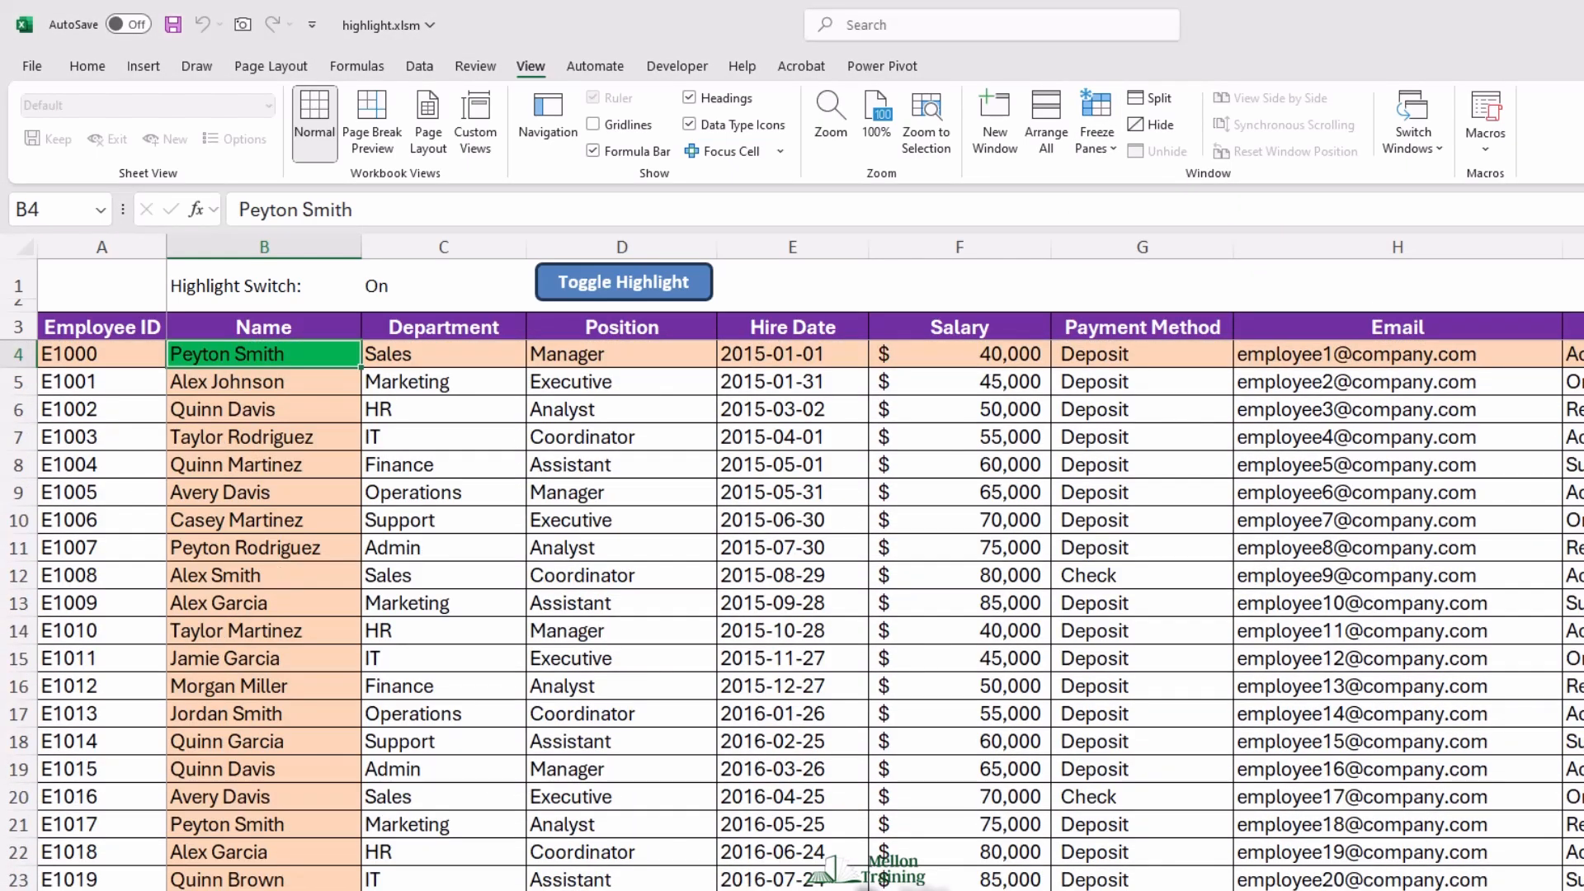
scroll(782, 620, "right", 6)
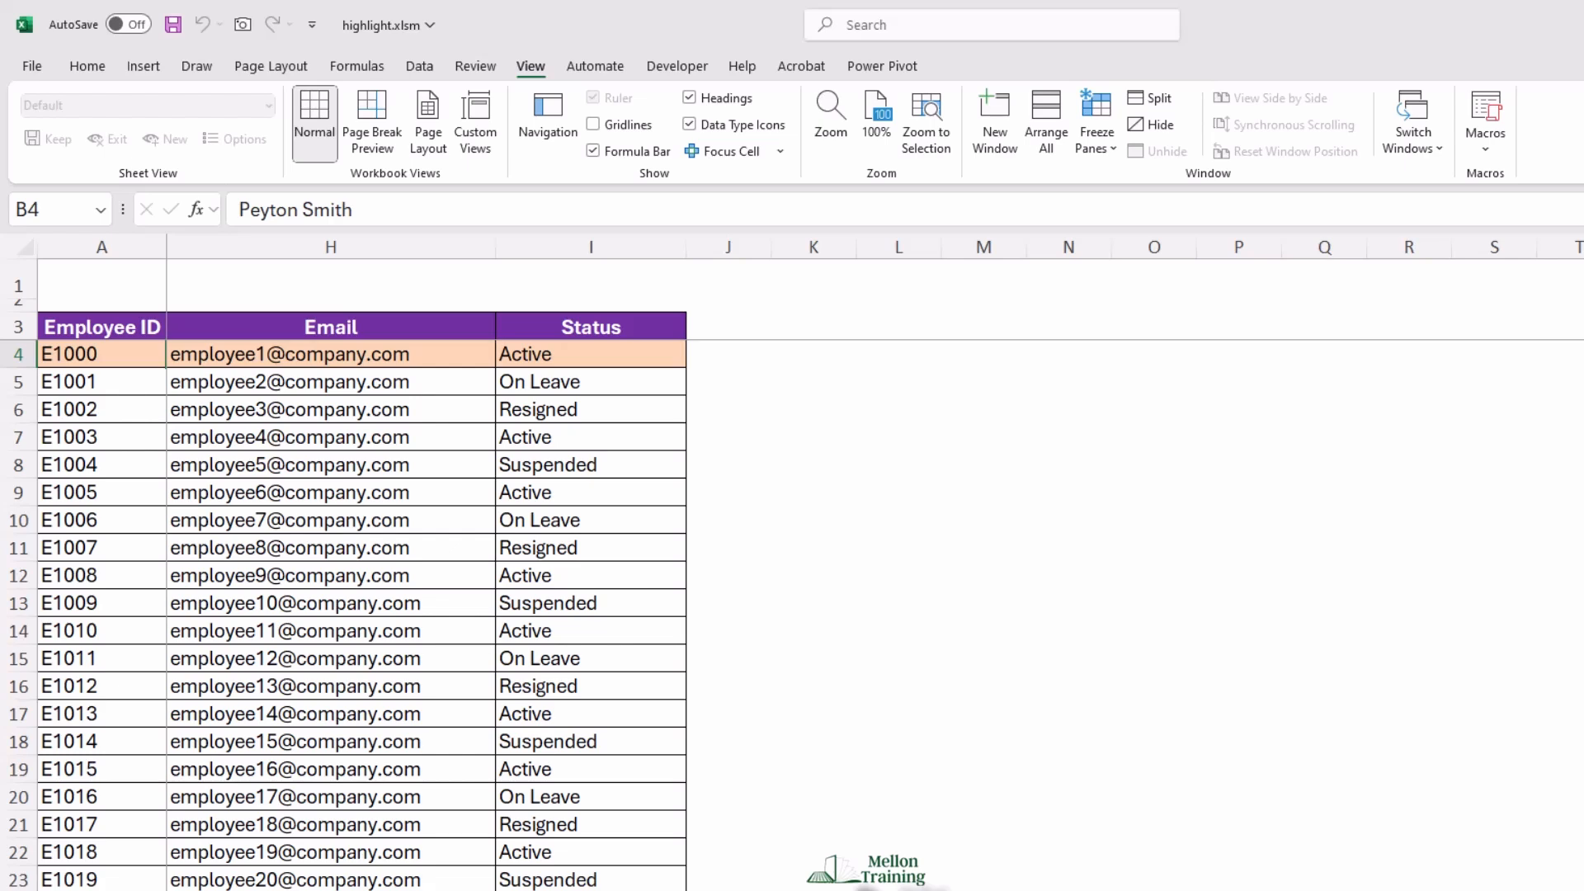
scroll(723, 540, "left", 6)
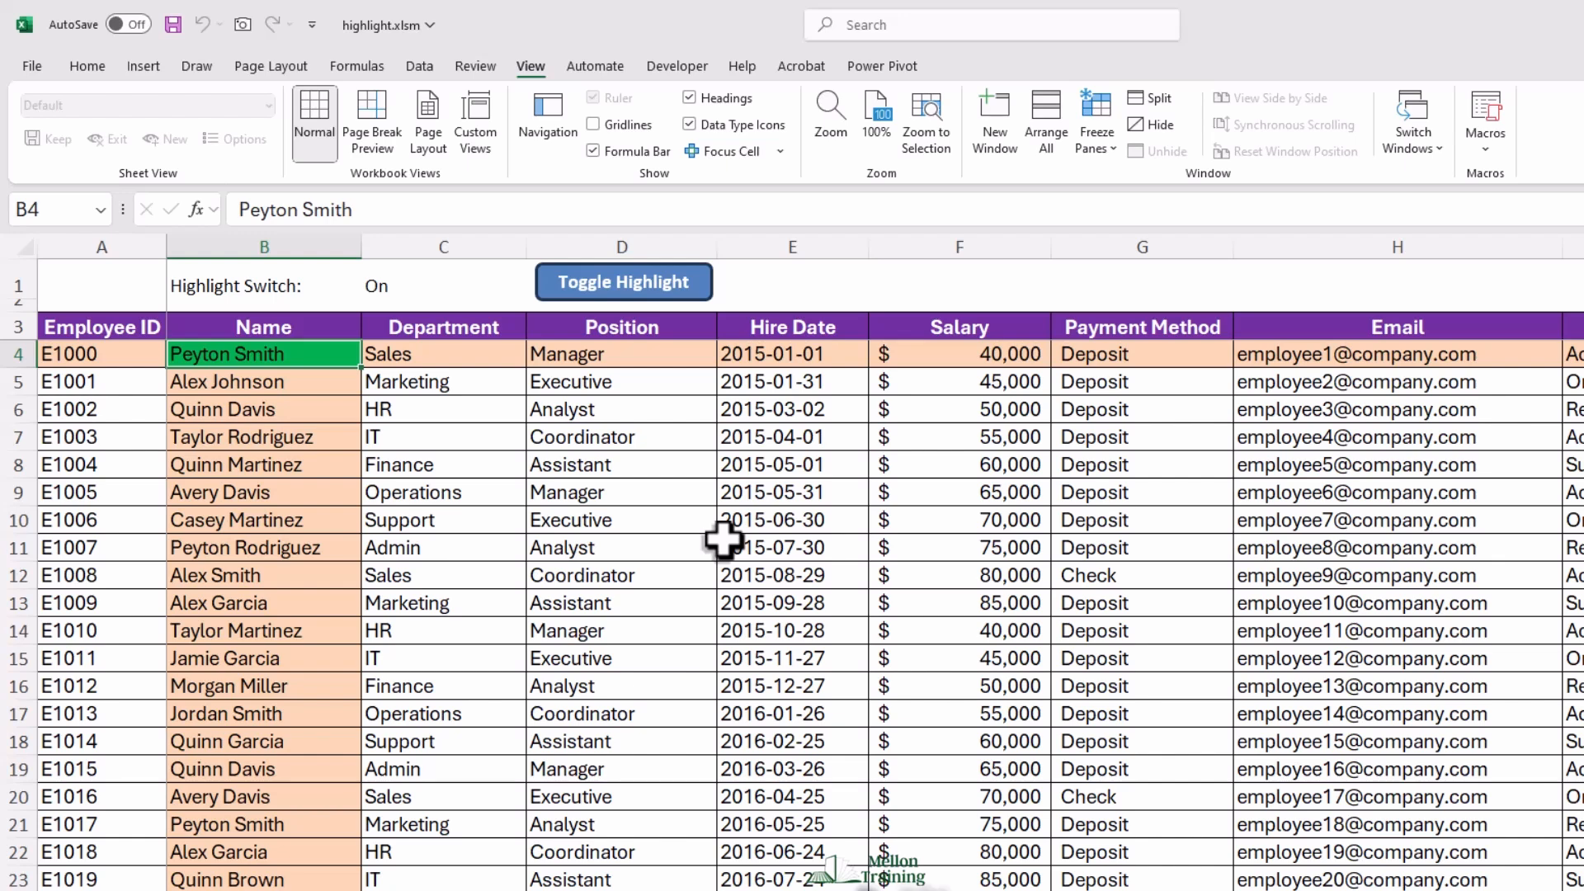
Convert the range A4:I103 into a table with the My table has headers option enabled, and select cell B7
left_click(122, 355)
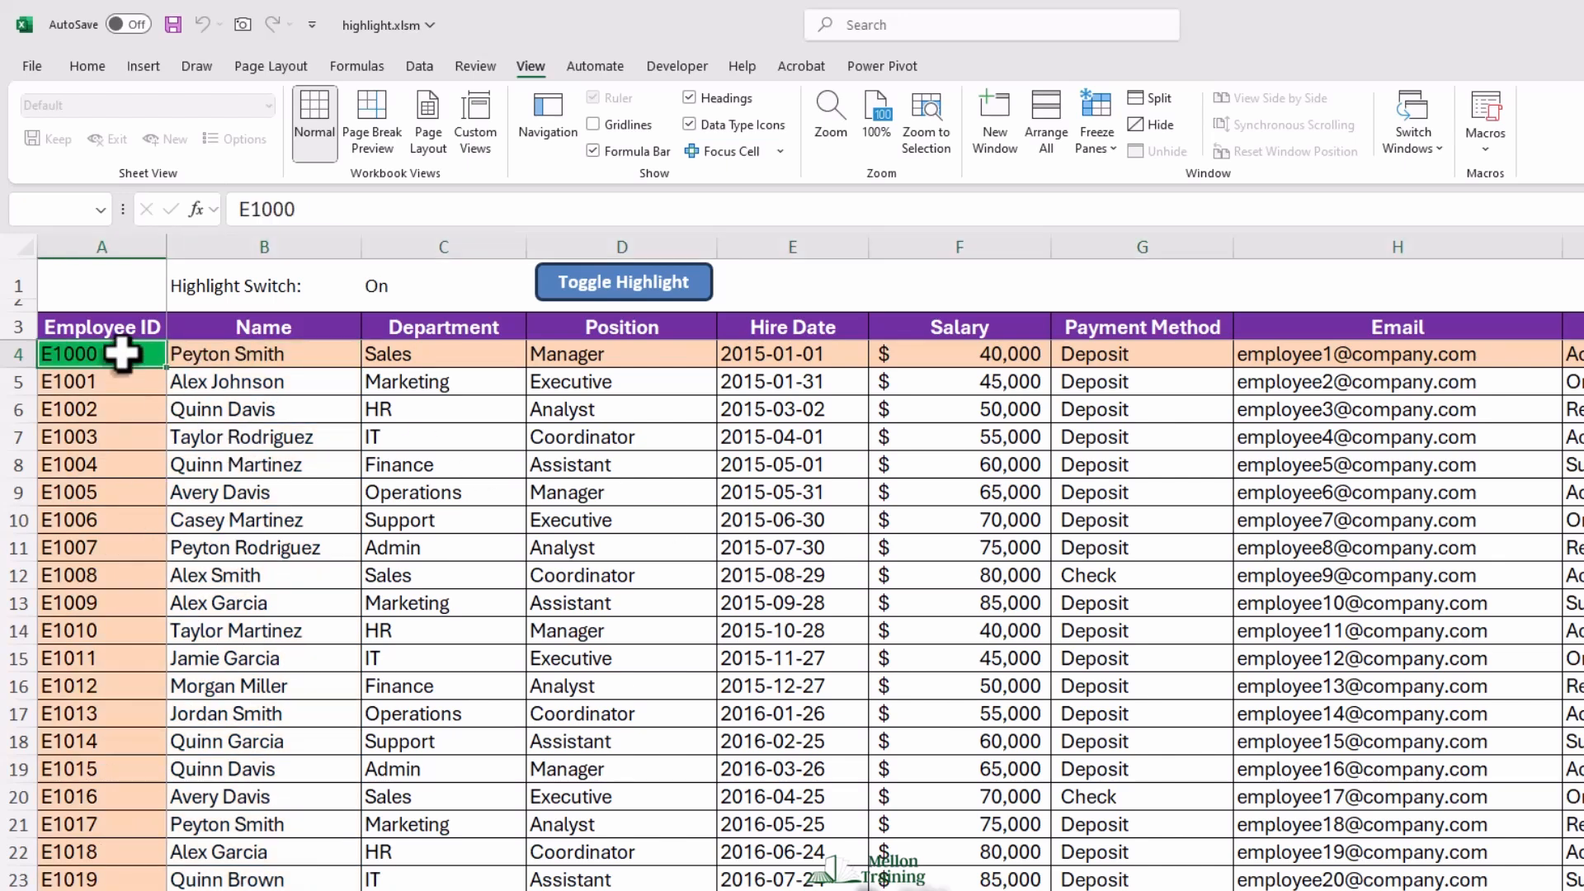
scroll(121, 355, "down", 20)
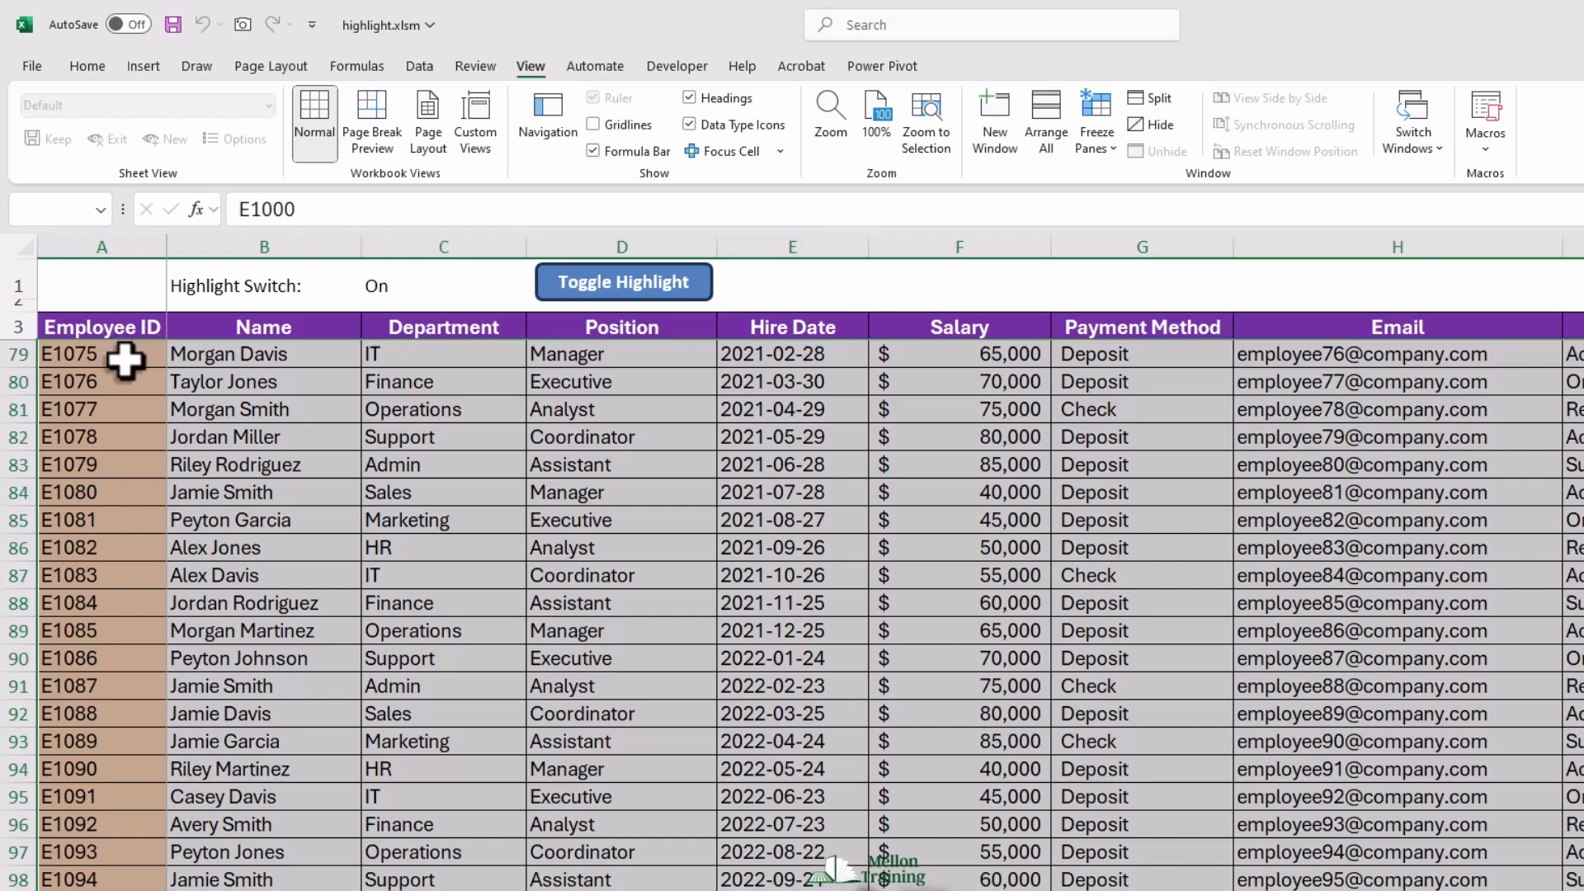
left_click(139, 67)
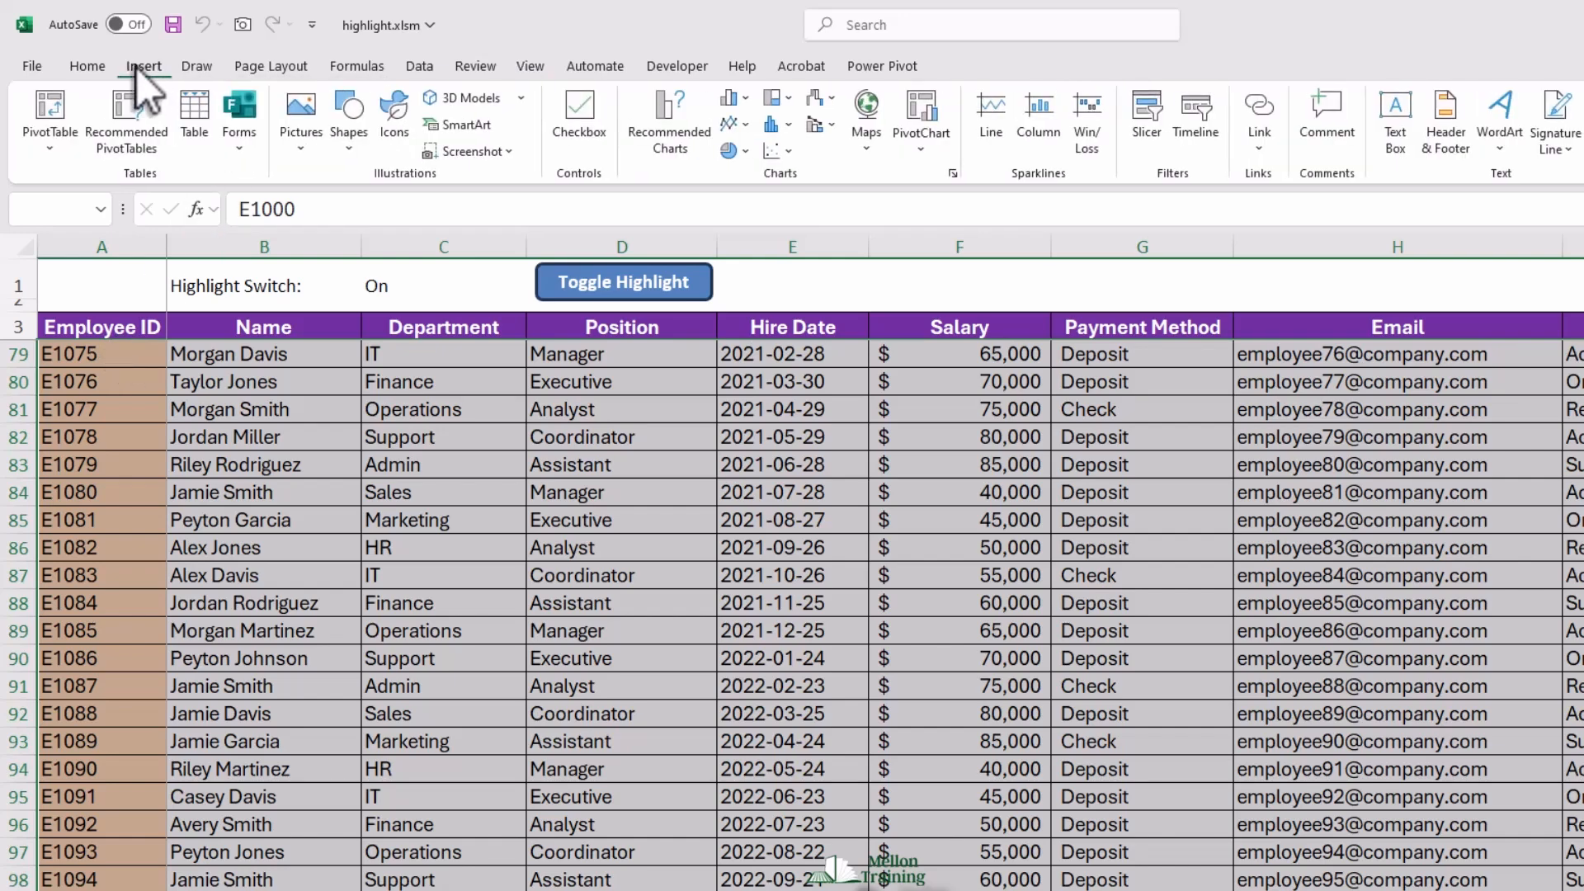
left_click(191, 112)
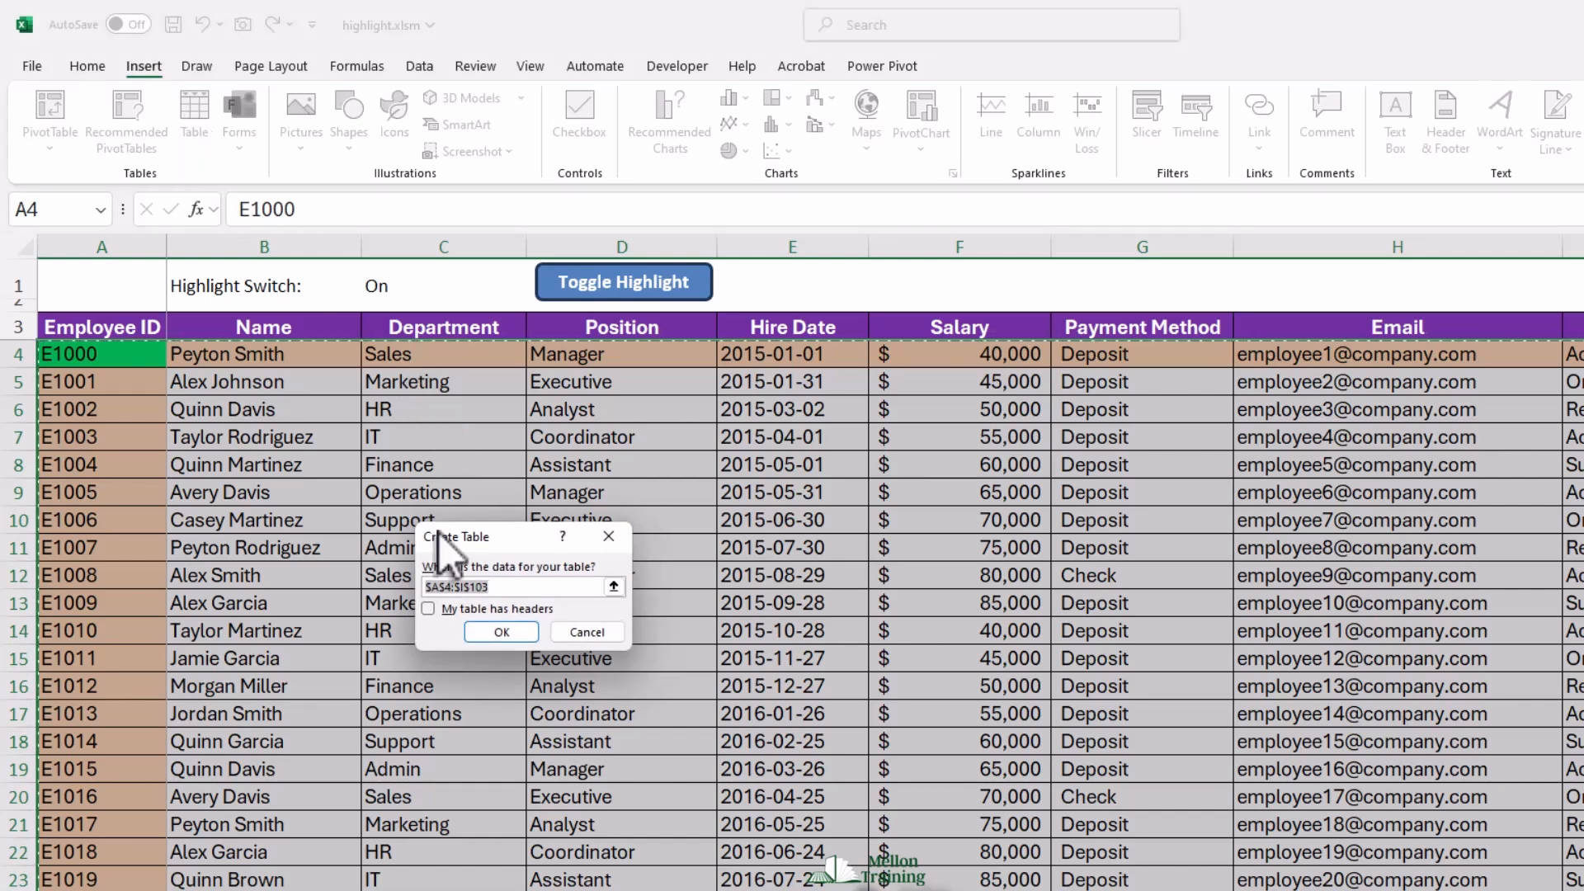
left_click(428, 610)
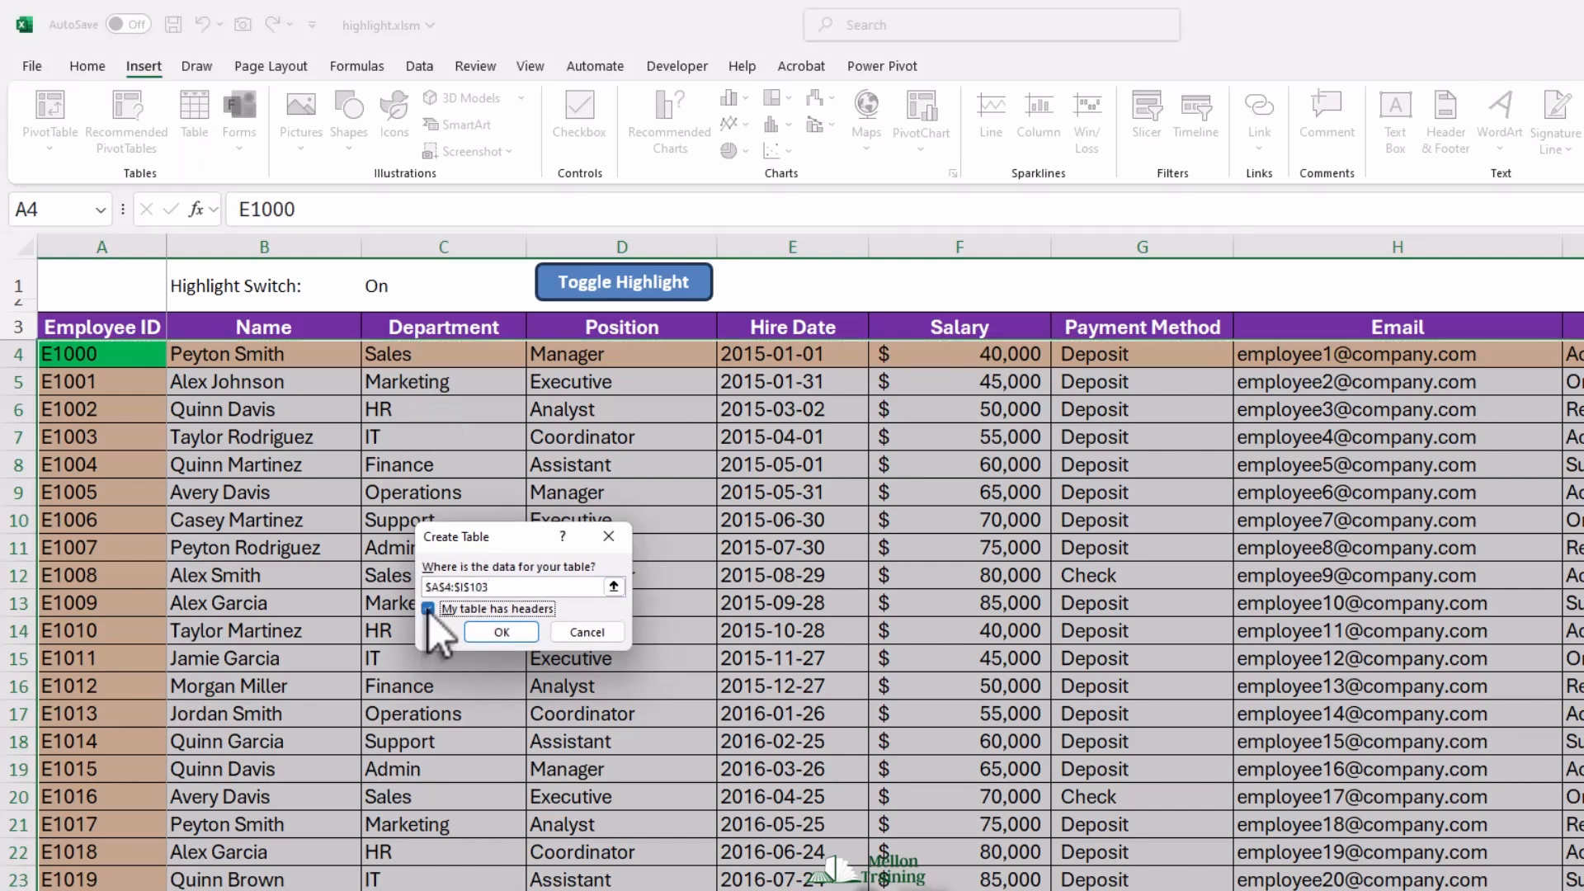
left_click(492, 639)
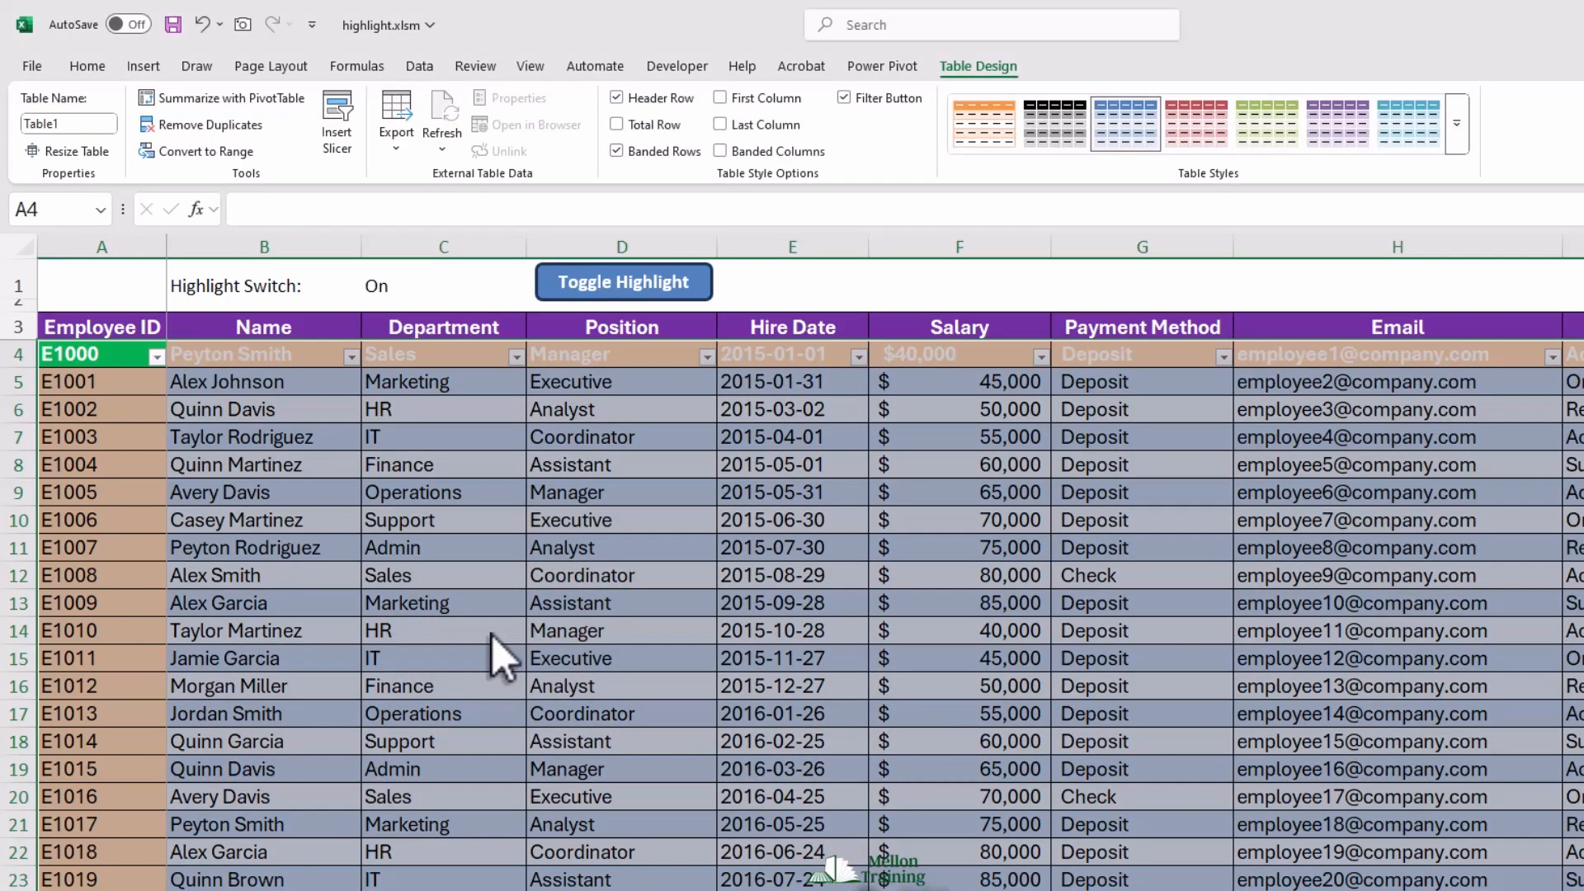
left_click(371, 493)
left_click(239, 435)
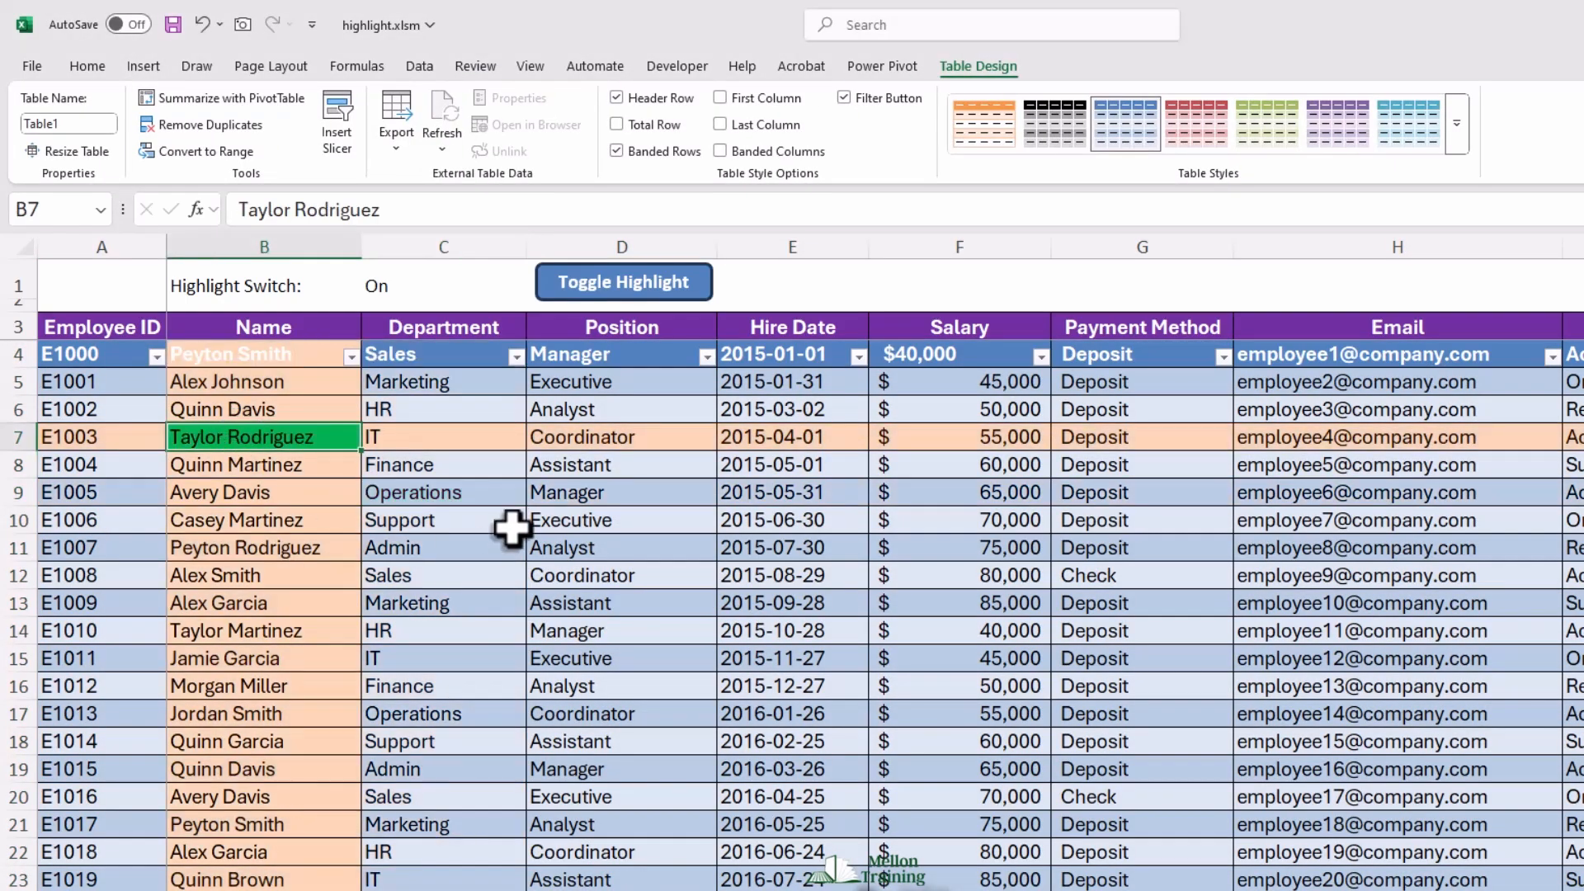
Select several cells across the table's columns to test the crosshair highlight, and check the frozen headers against the lower rows
left_click(512, 528)
left_click(639, 575)
left_click(850, 602)
left_click(1015, 601)
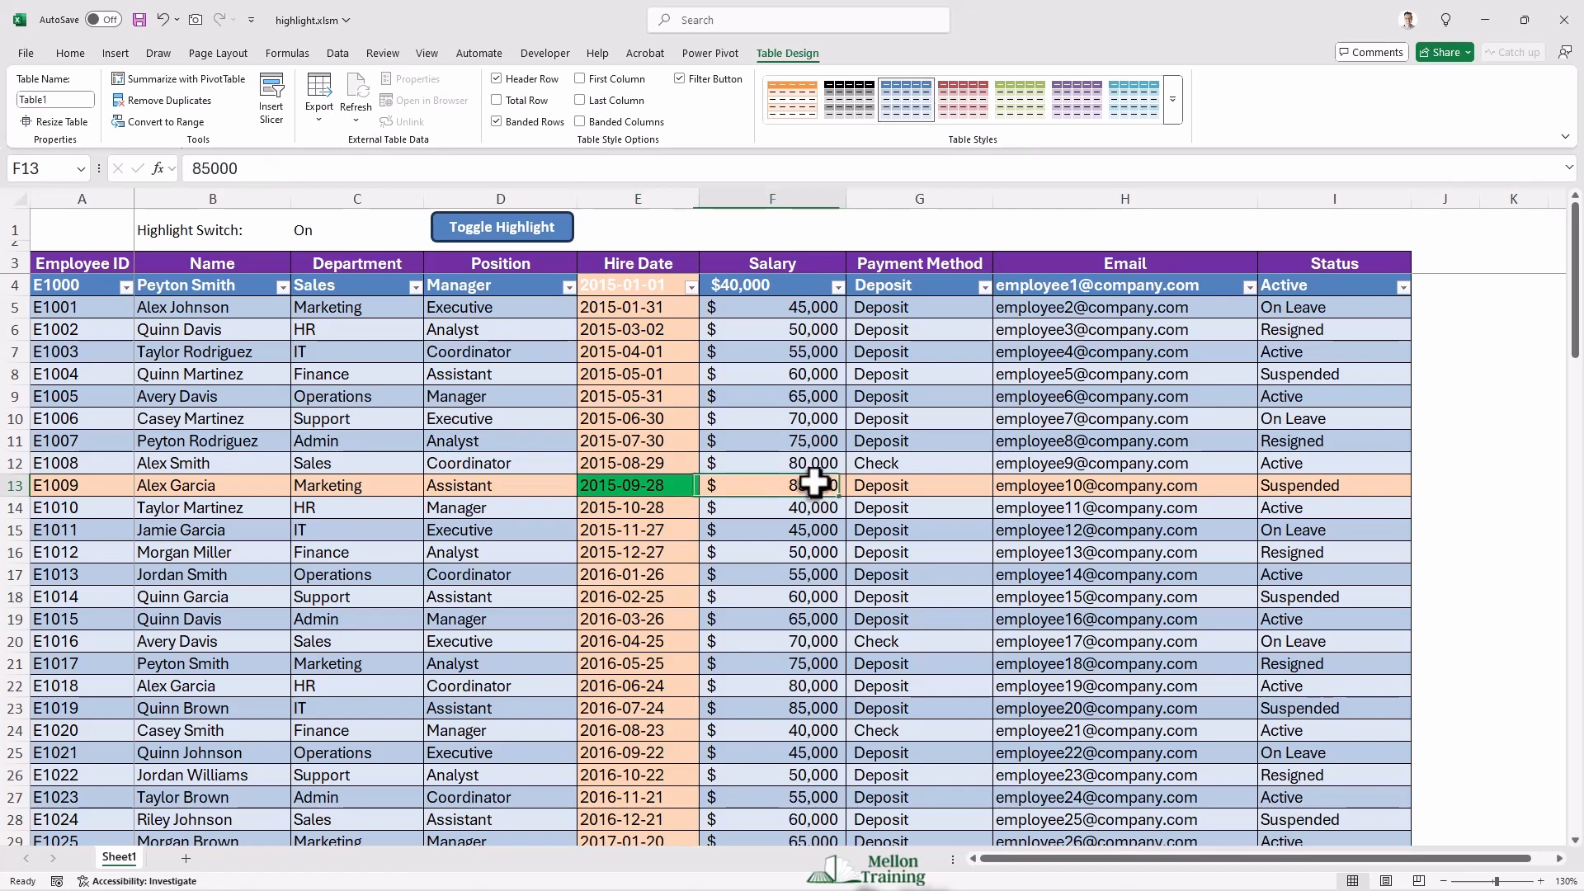
left_click(794, 613)
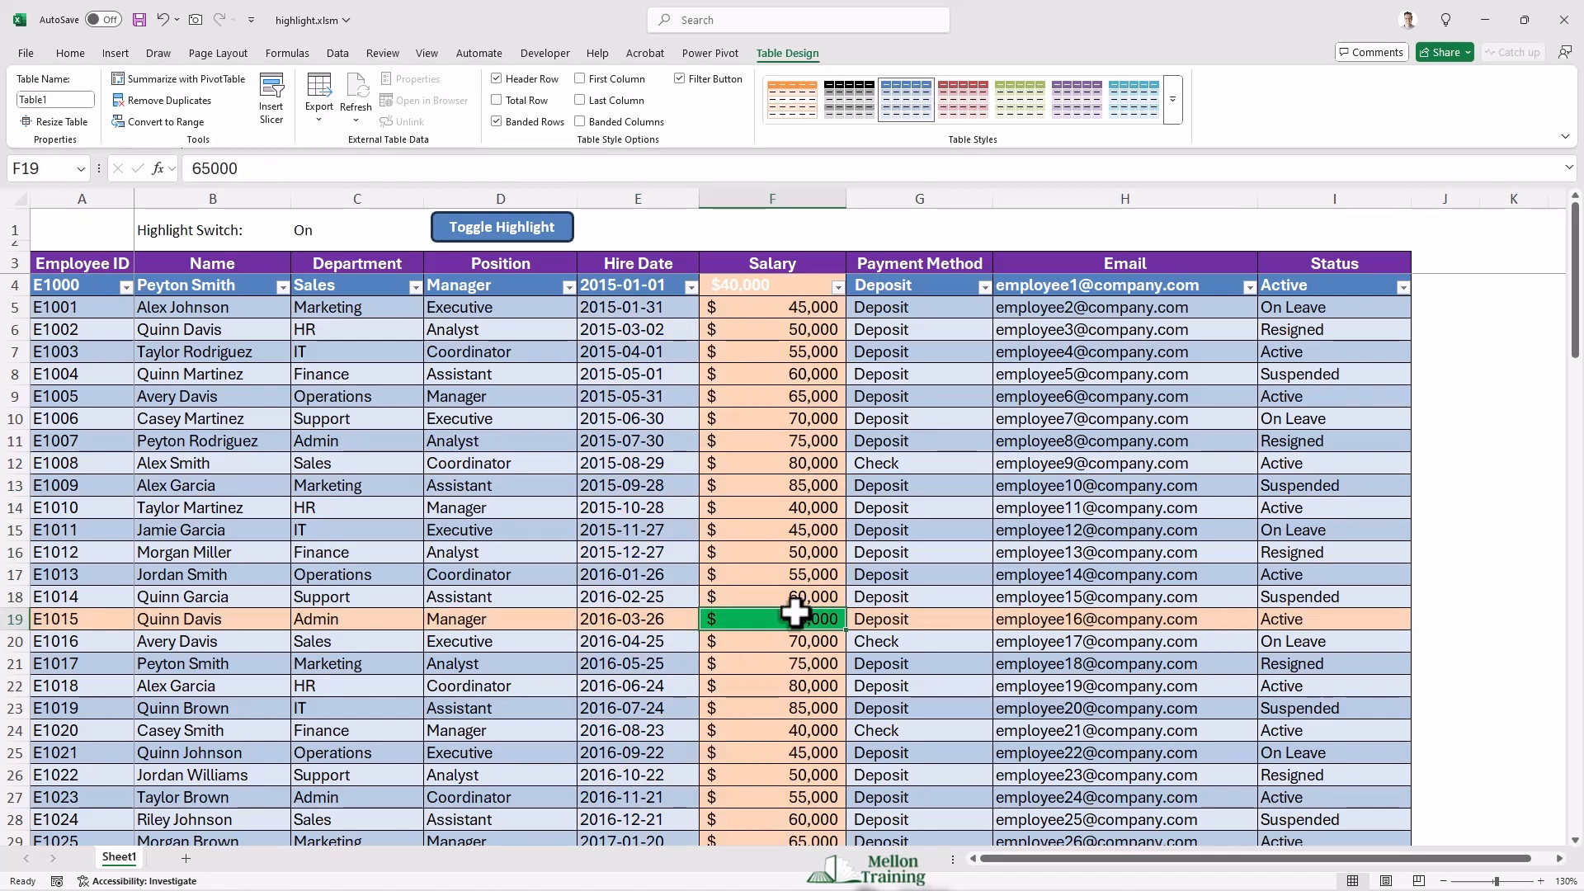
scroll(402, 511, "down", 9)
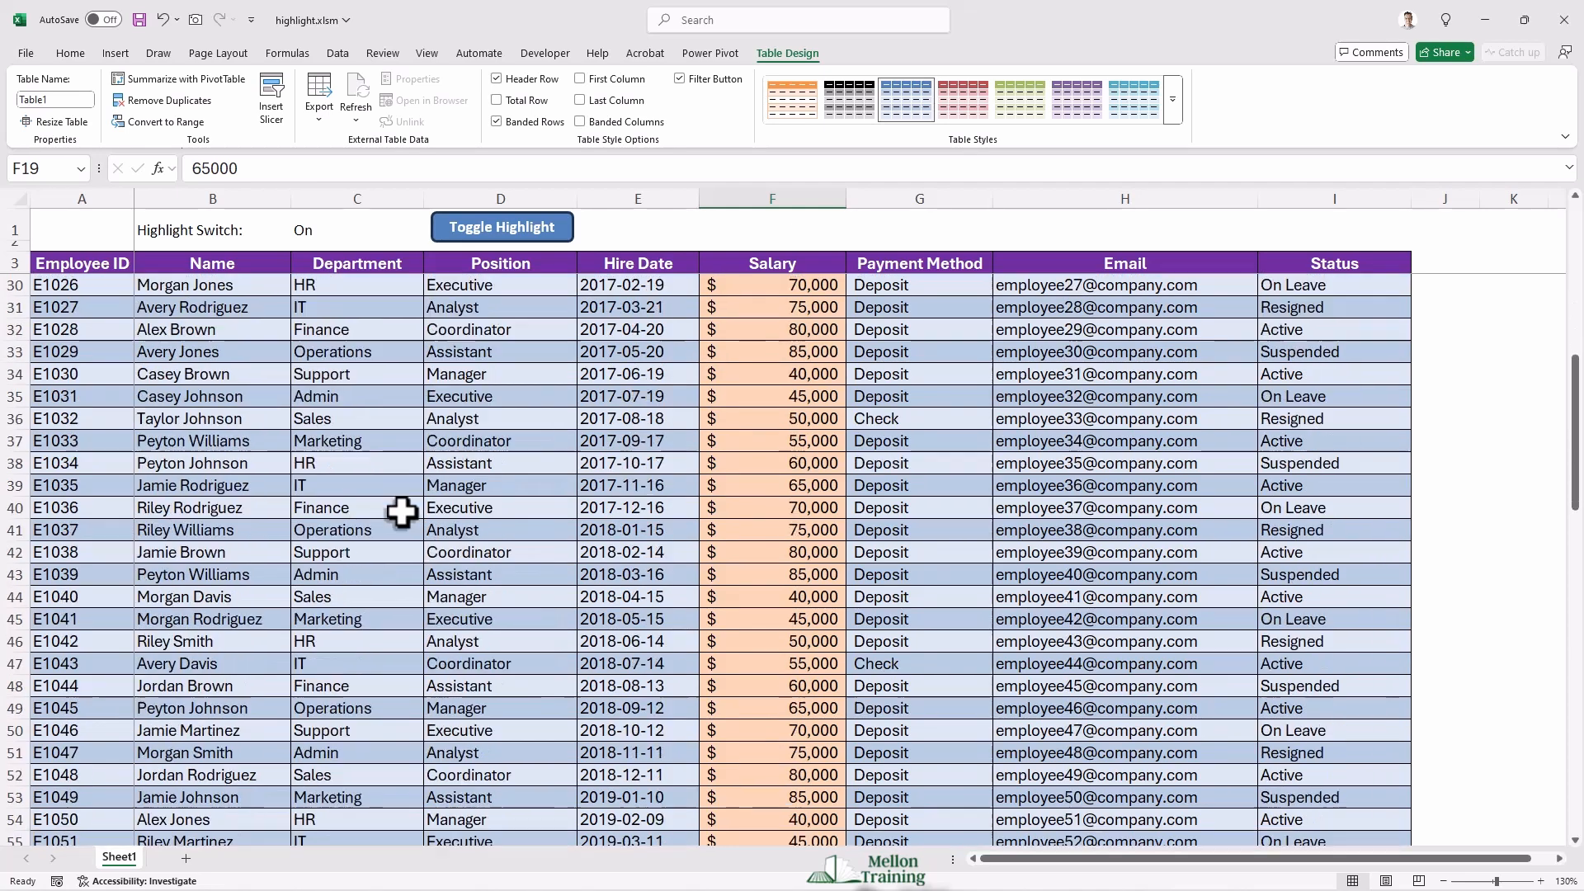
scroll(402, 511, "up", 9)
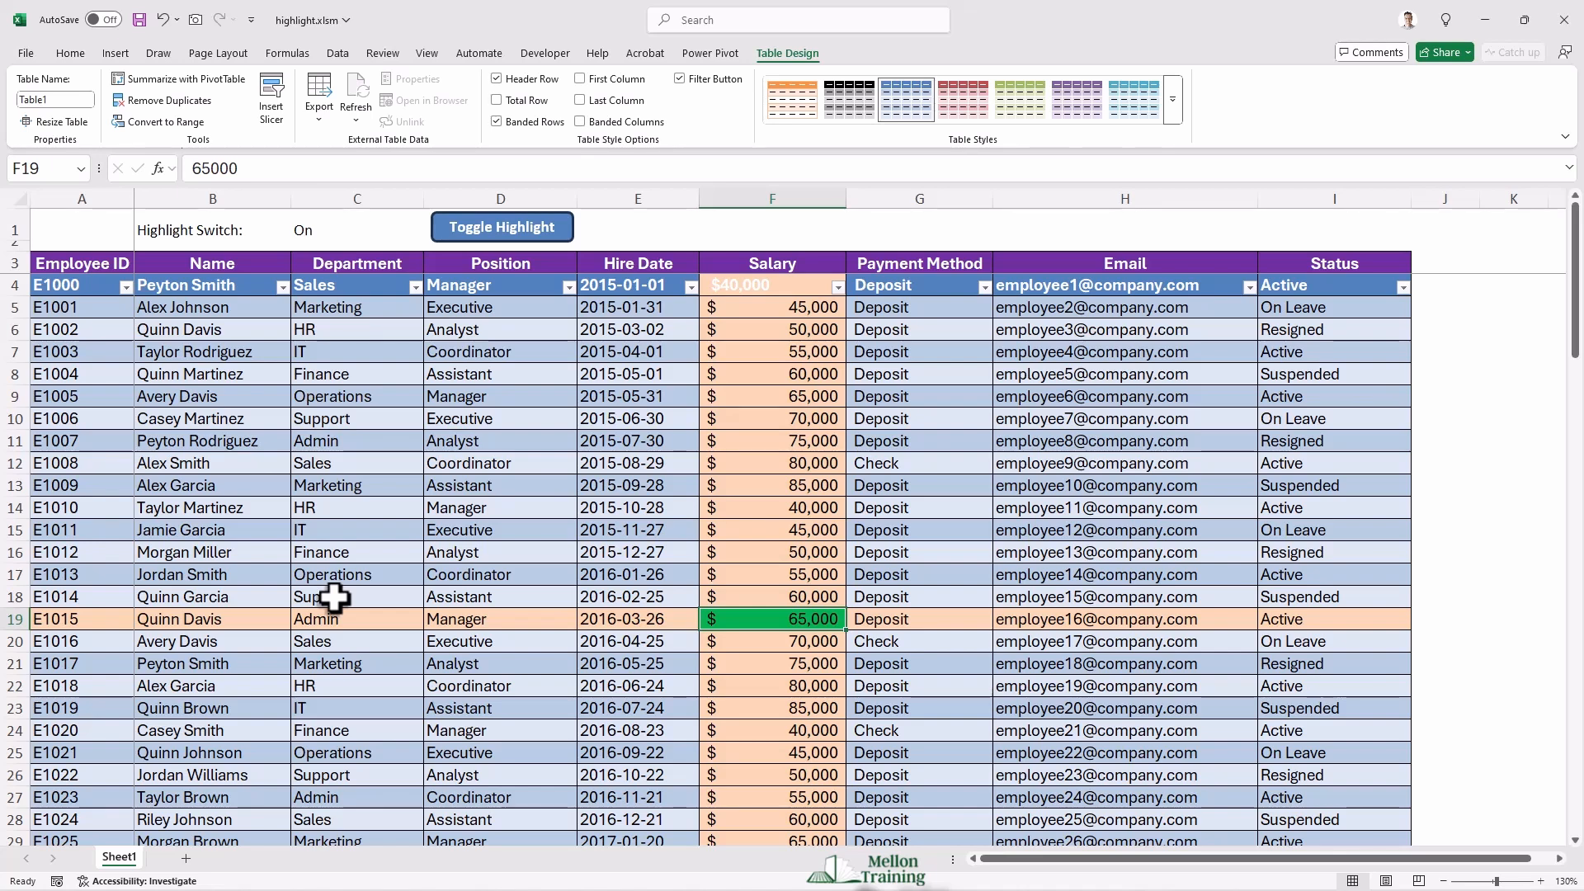
Center the Highlight Switch label and its value in B1:C1 horizontally and vertically, and make them bold
left_click(206, 227)
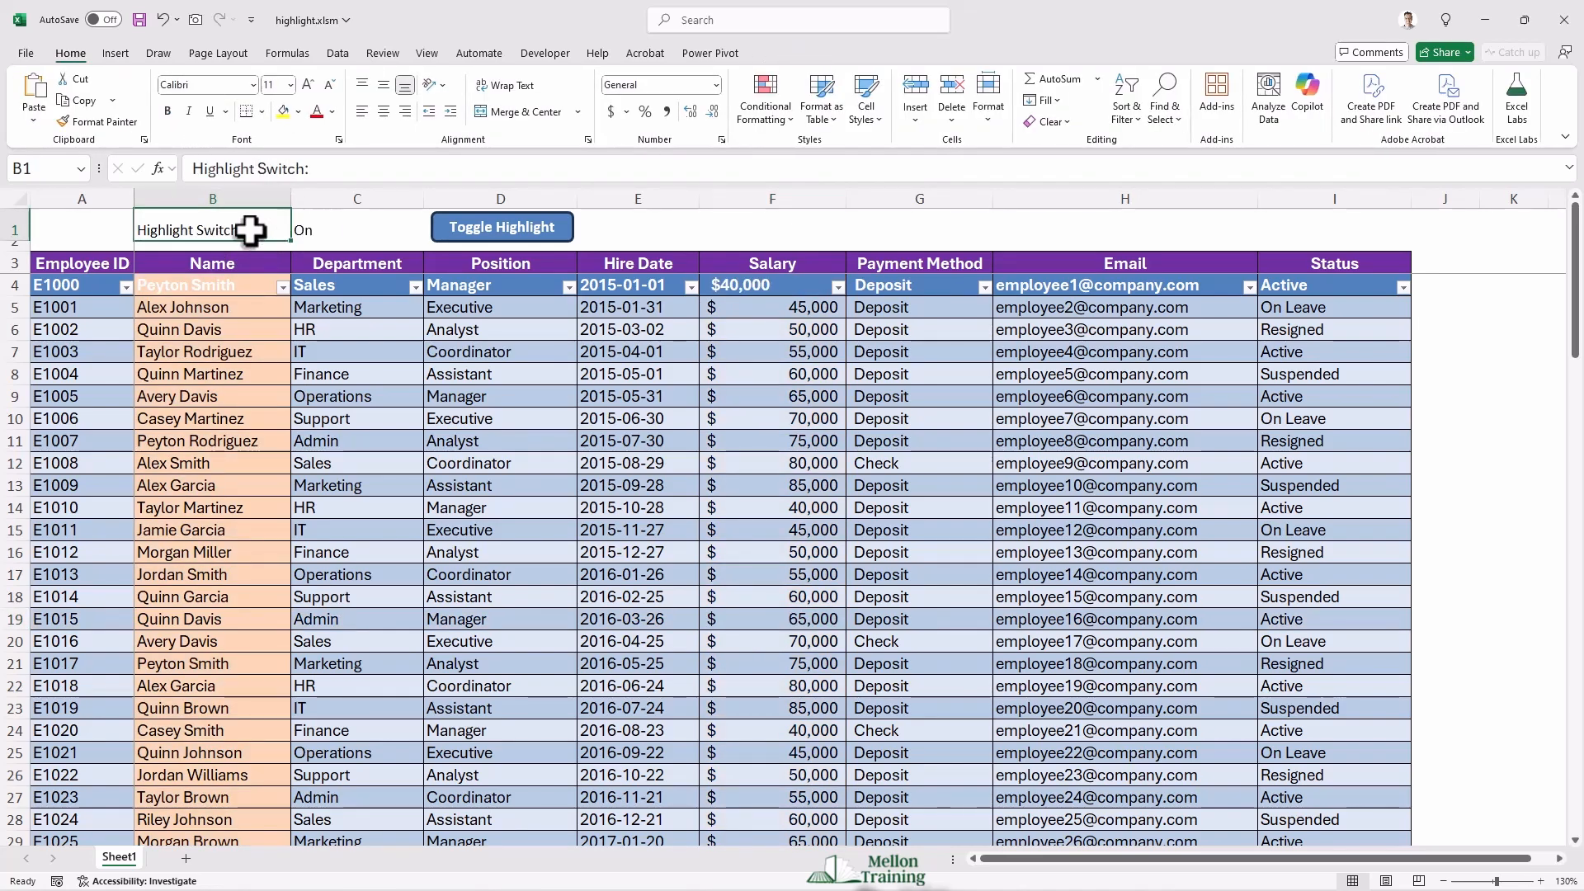
left_click_drag(251, 230, 325, 226)
left_click(383, 111)
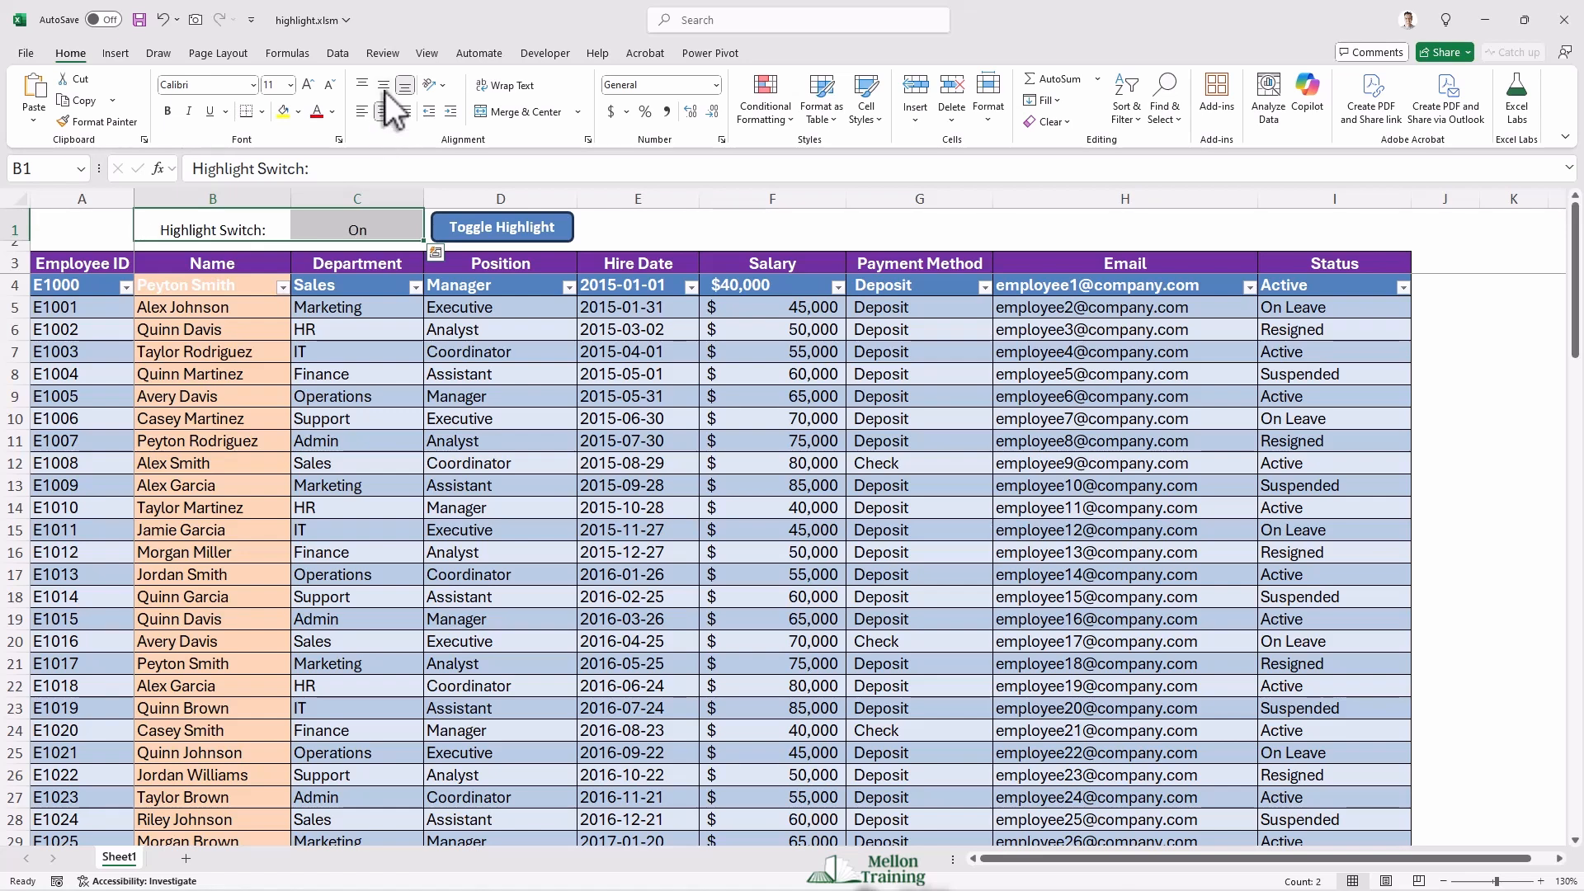
left_click(384, 85)
left_click(167, 111)
left_click(390, 384)
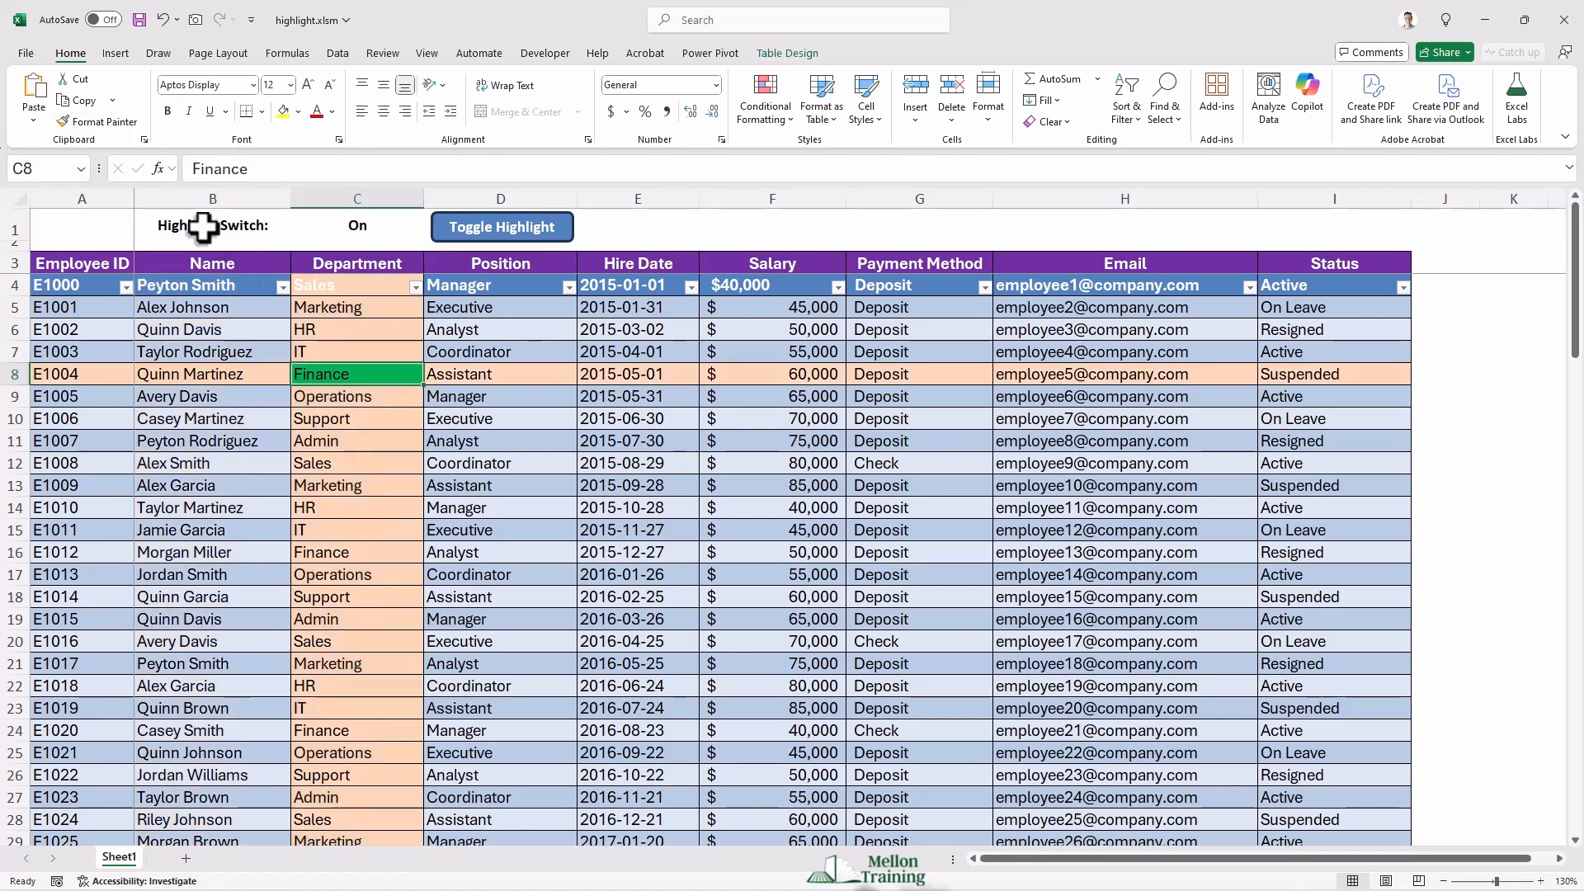
Give the Highlight Switch cells B1:C1 a standard purple fill and white font color
left_click(203, 225)
left_click_drag(204, 225, 319, 219)
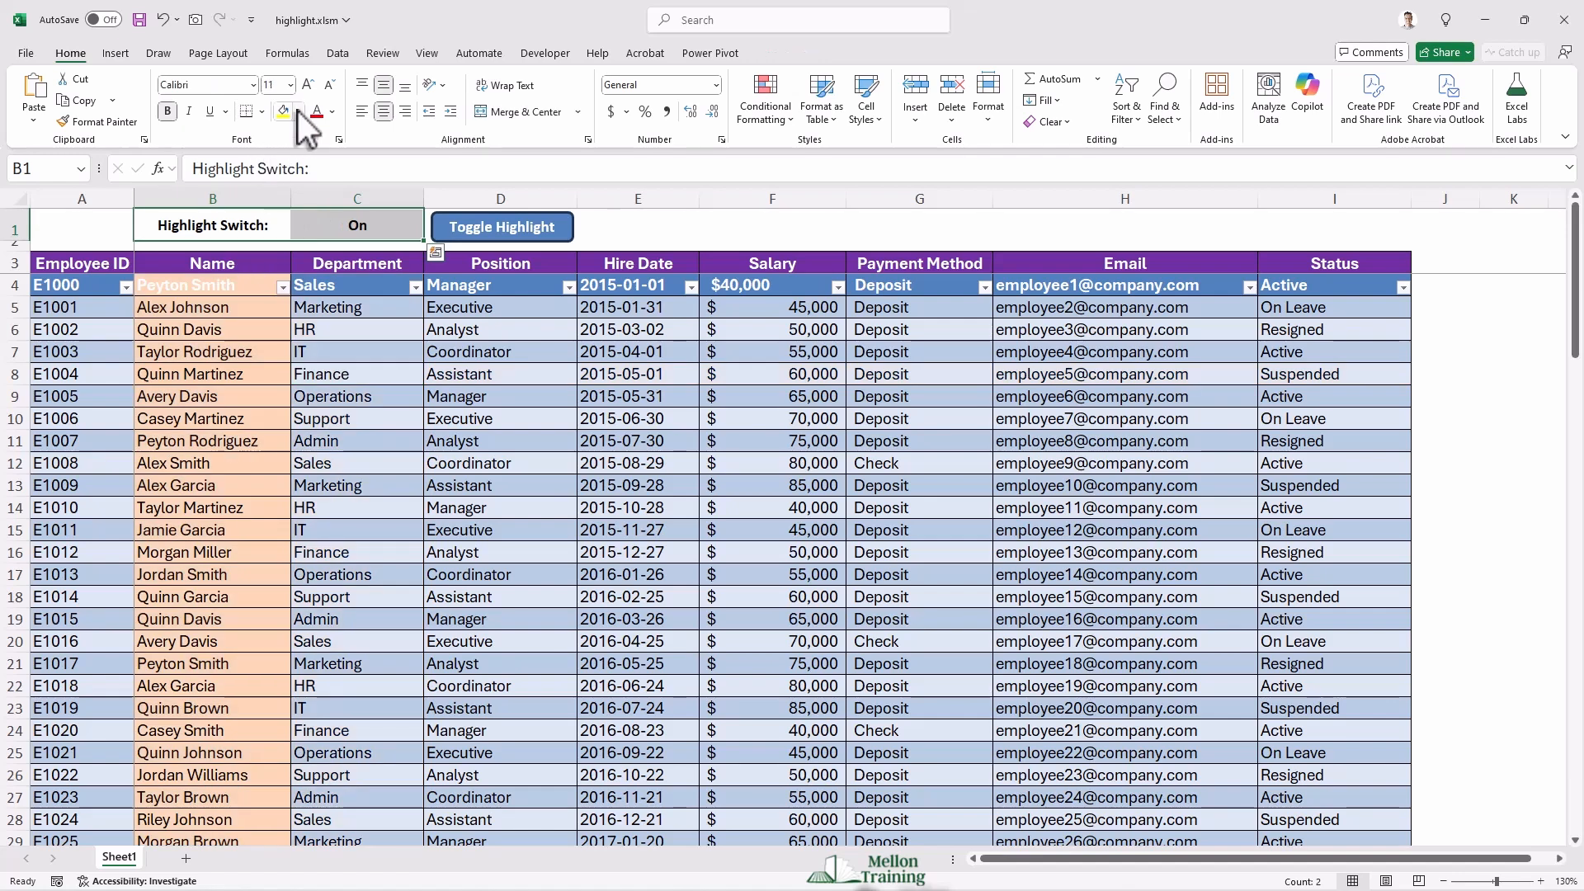
left_click(298, 111)
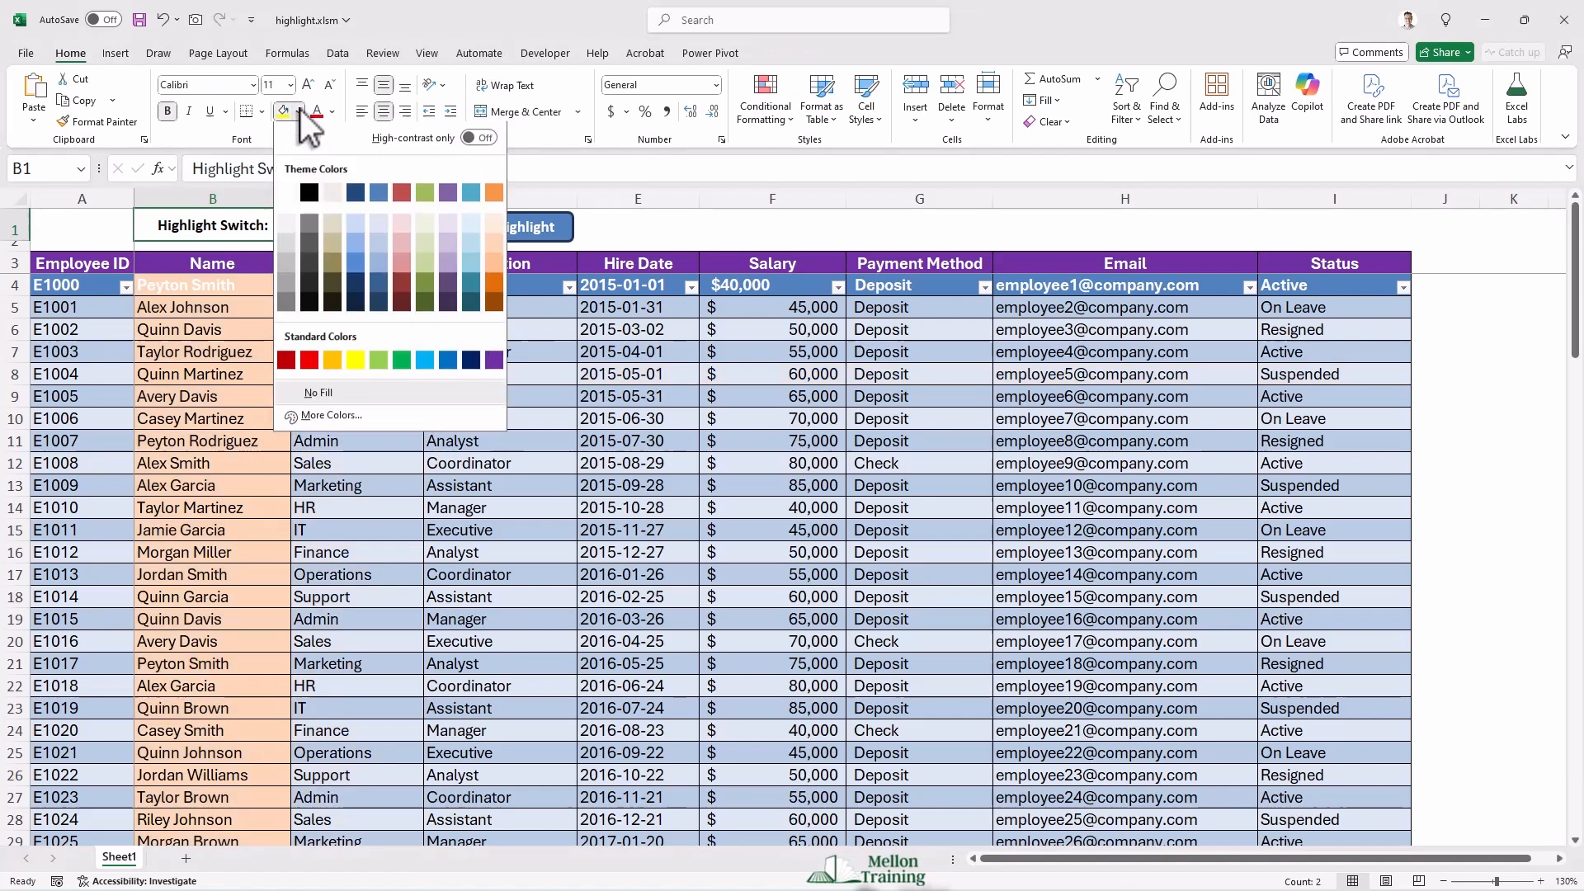
left_click(495, 361)
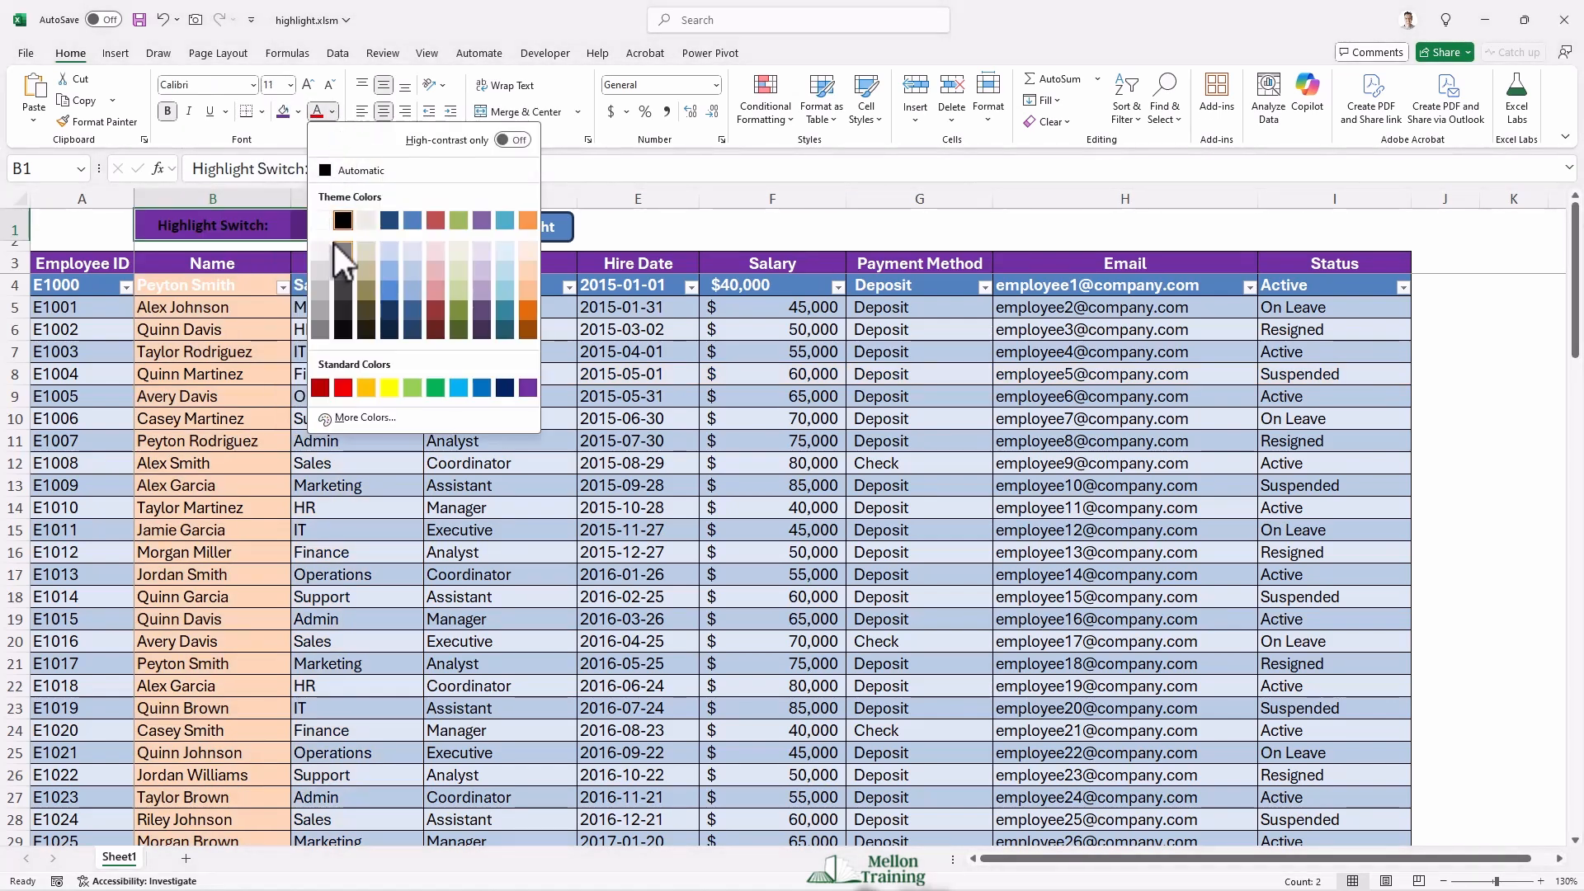
left_click(320, 220)
Select cells in the Department, Name and Position columns, ending on D20, to test the crosshair highlight
left_click(378, 510)
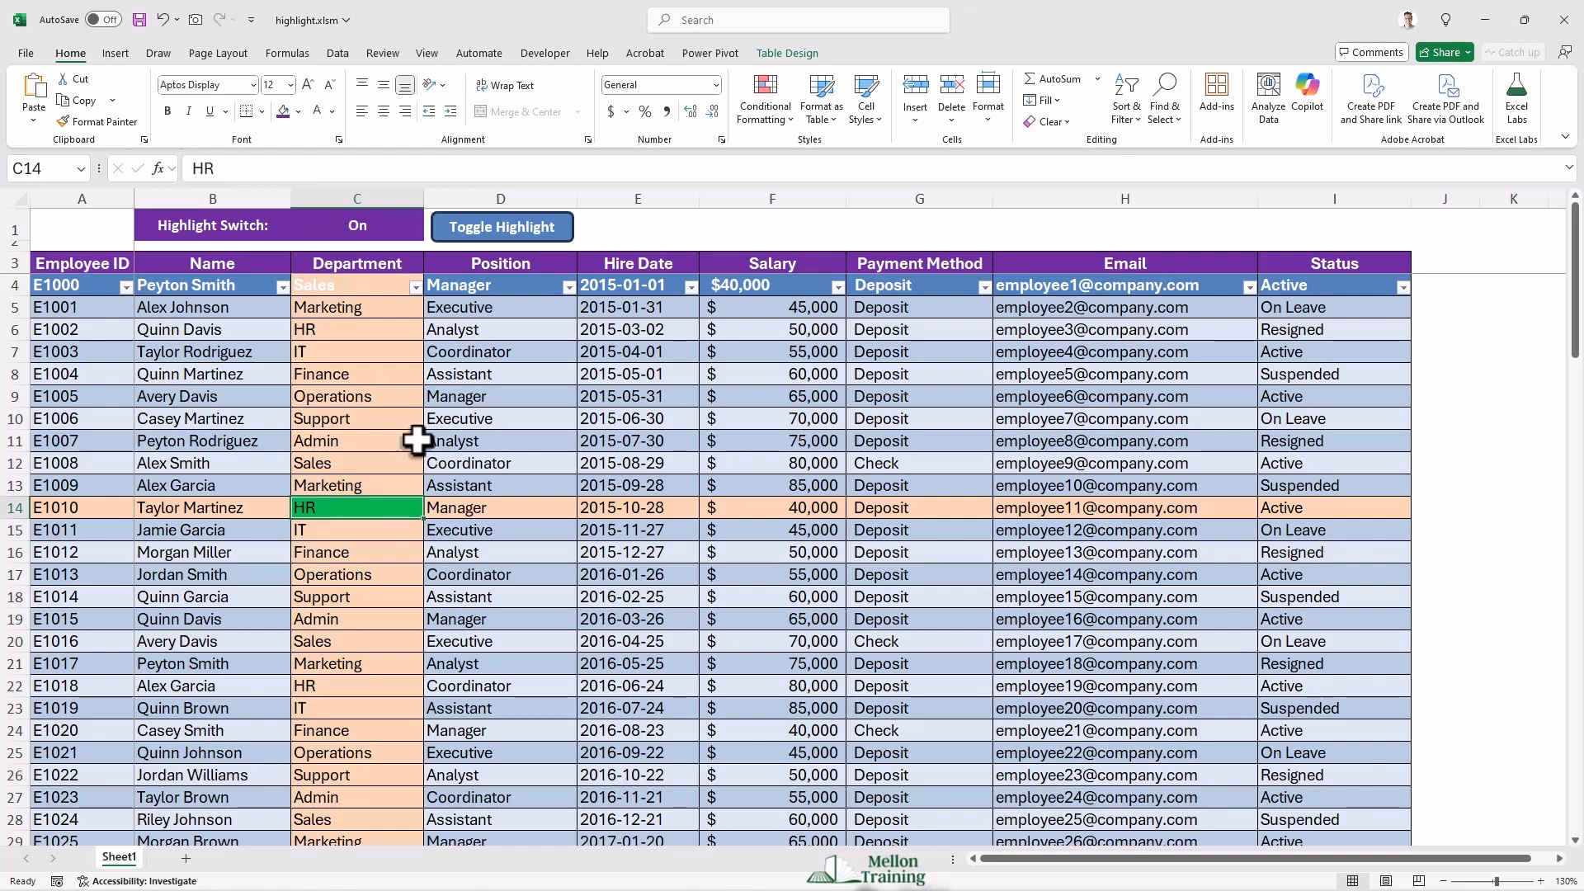
left_click(201, 421)
left_click(507, 641)
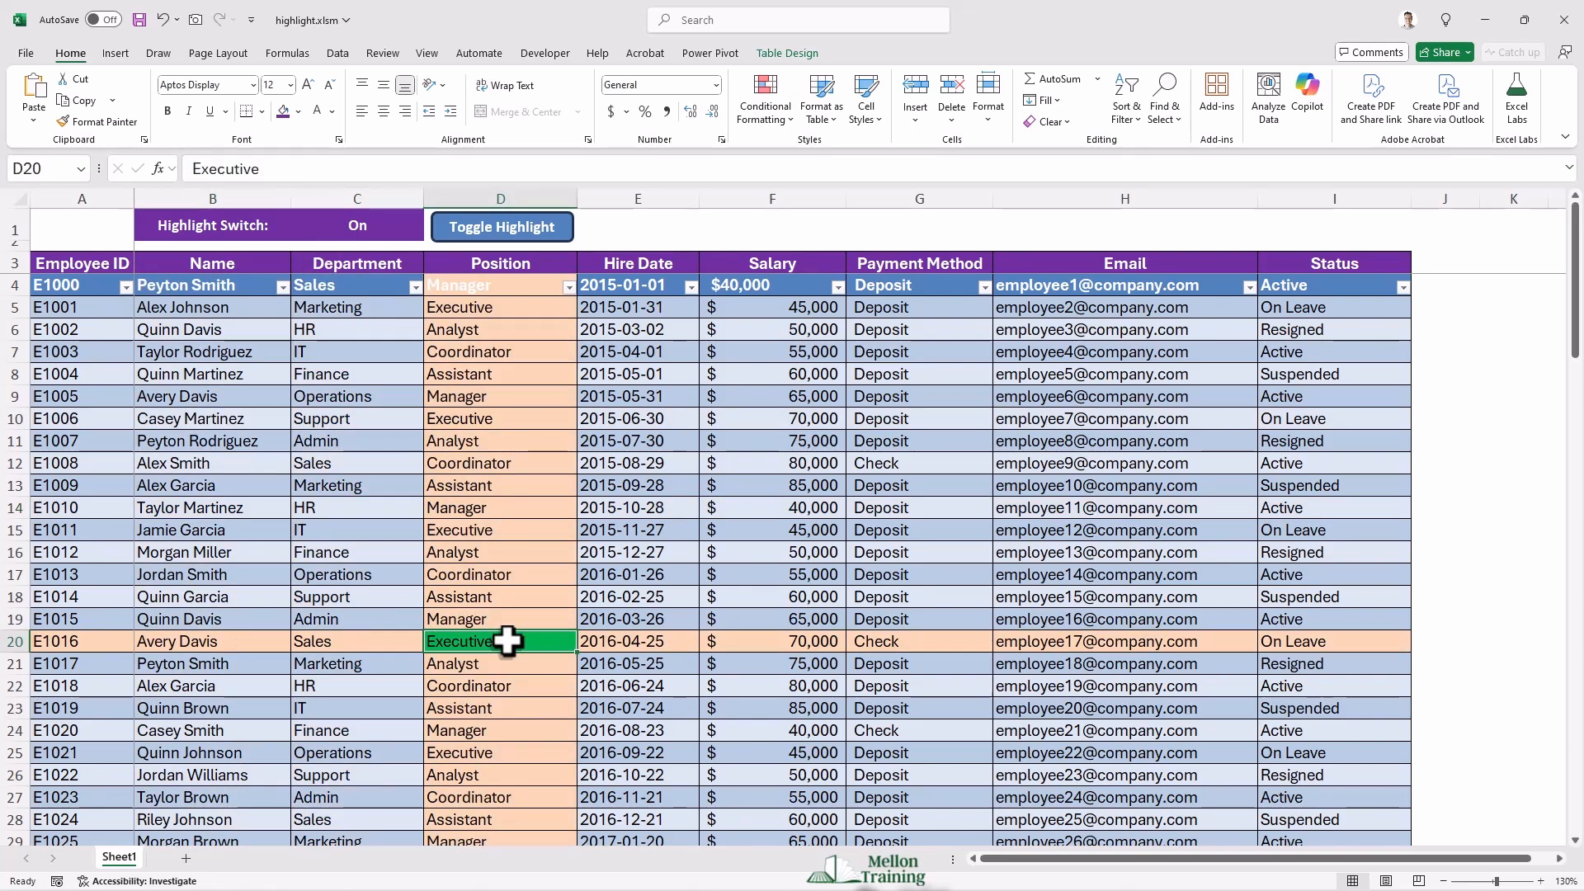